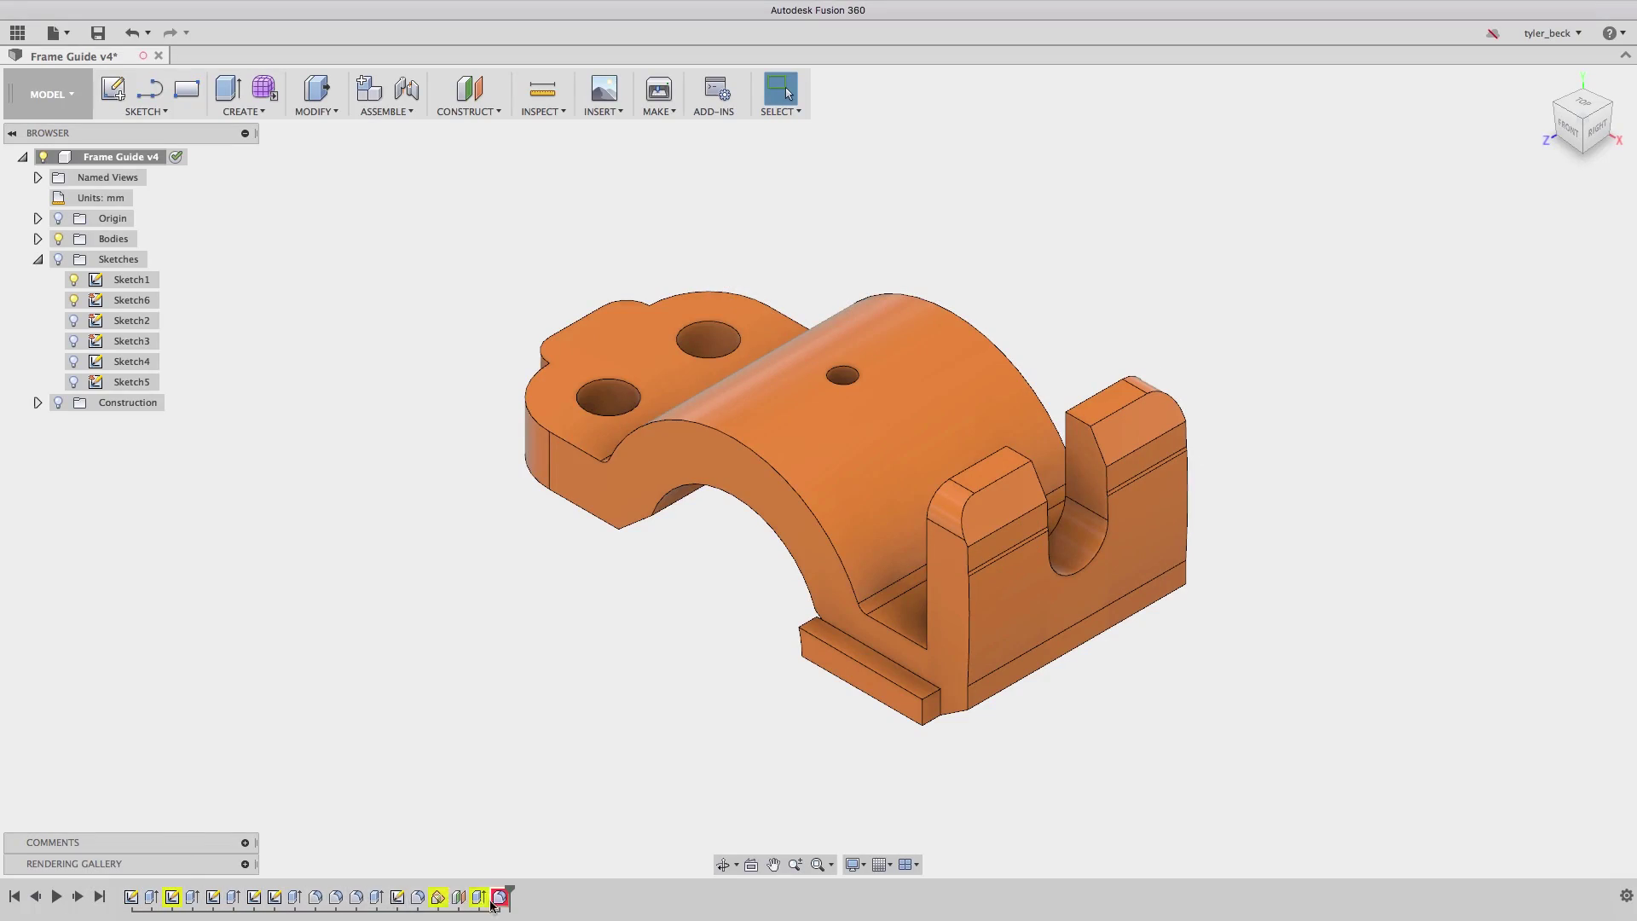
Close Frame Guide v4 and roll Frame Guide v3's history back to just after Sketch2.
left_click(157, 57)
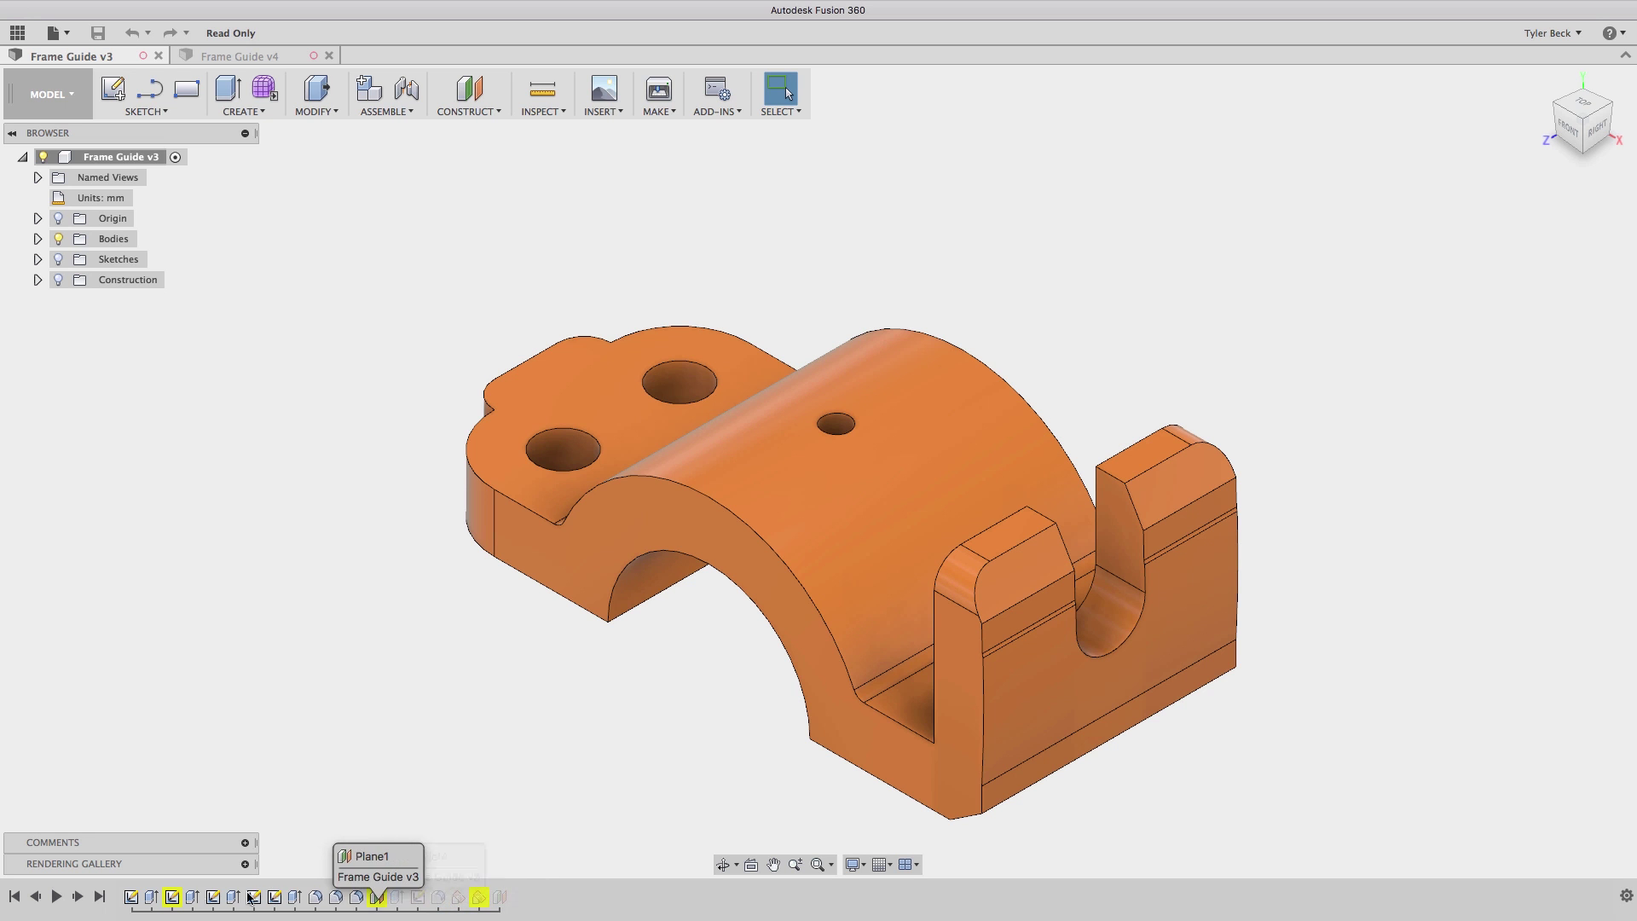
left_click_drag(179, 889, 182, 889)
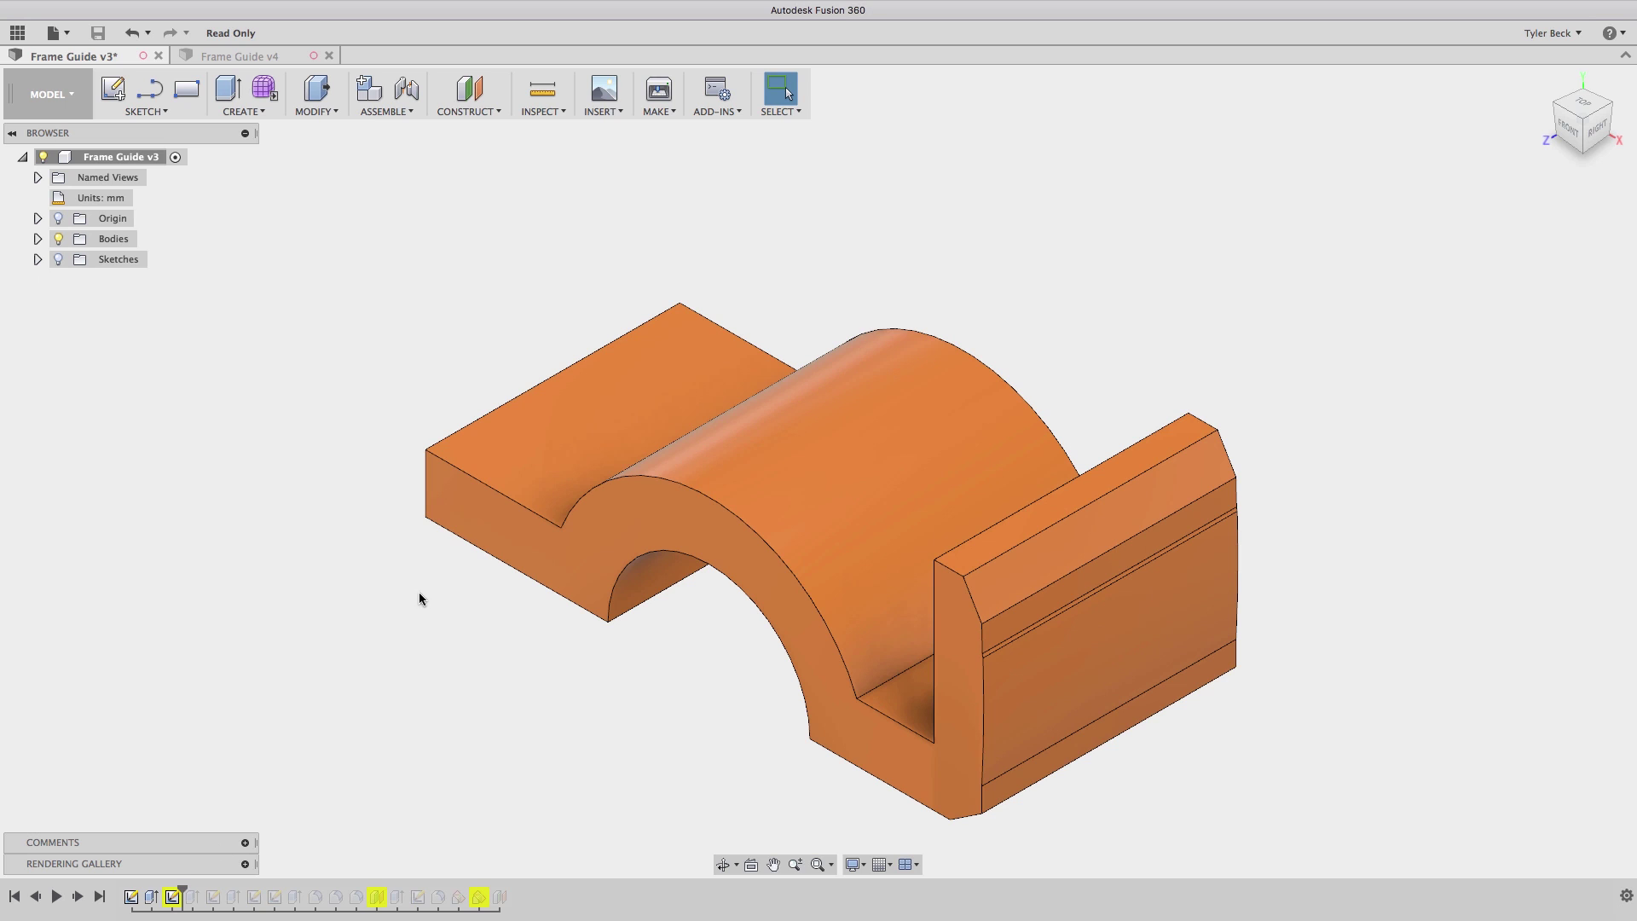
right_click(171, 896)
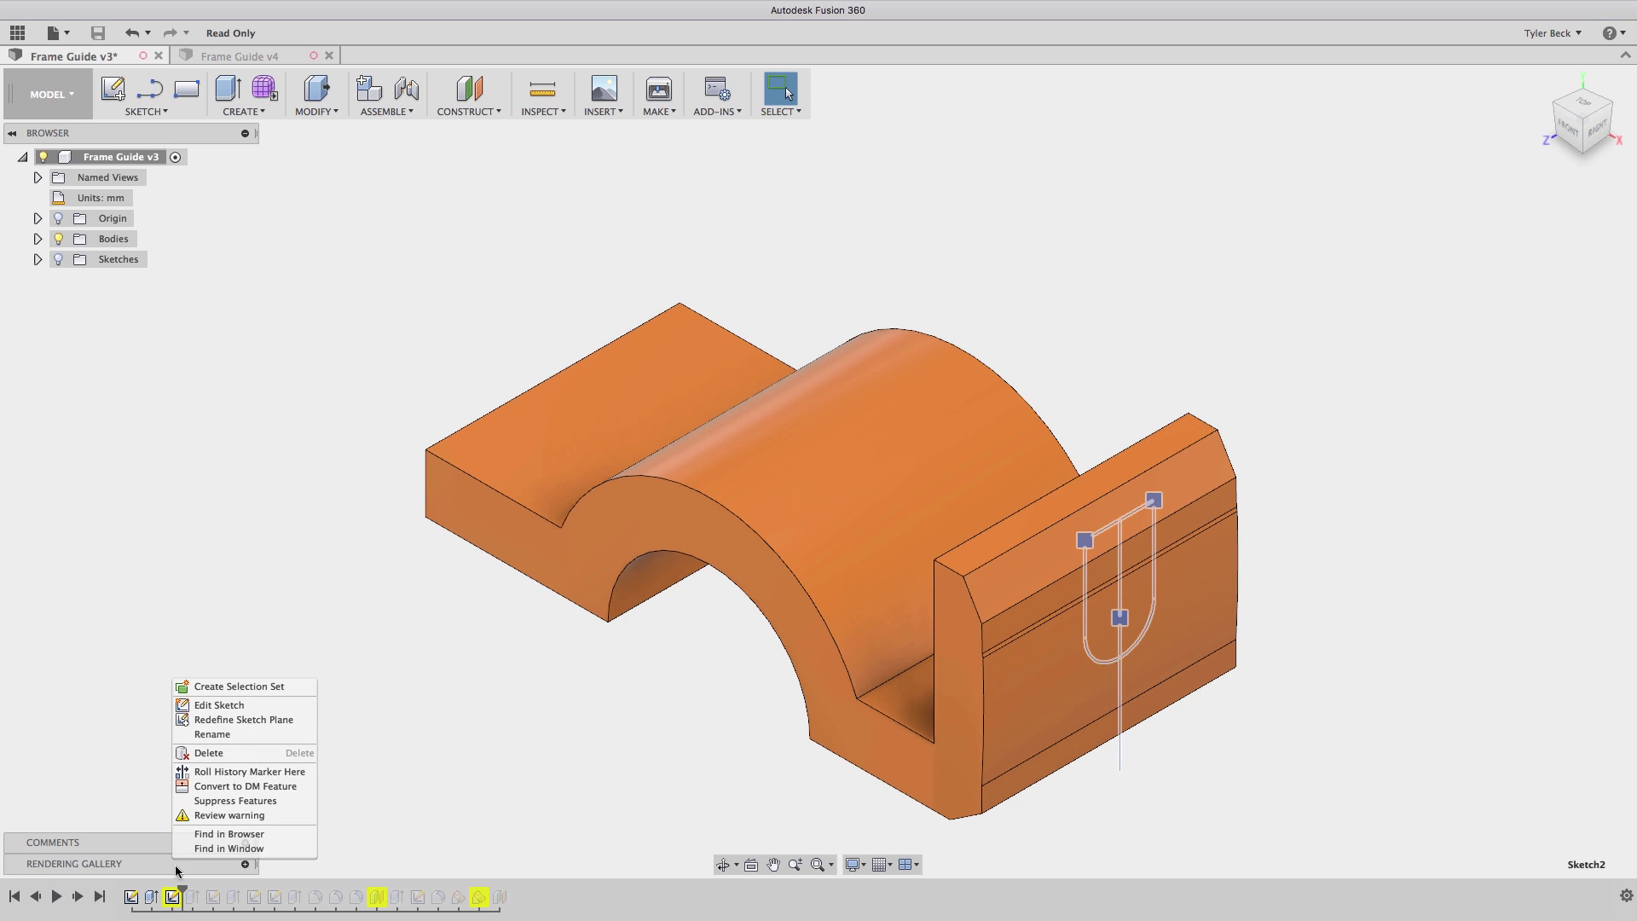
left_click(270, 808)
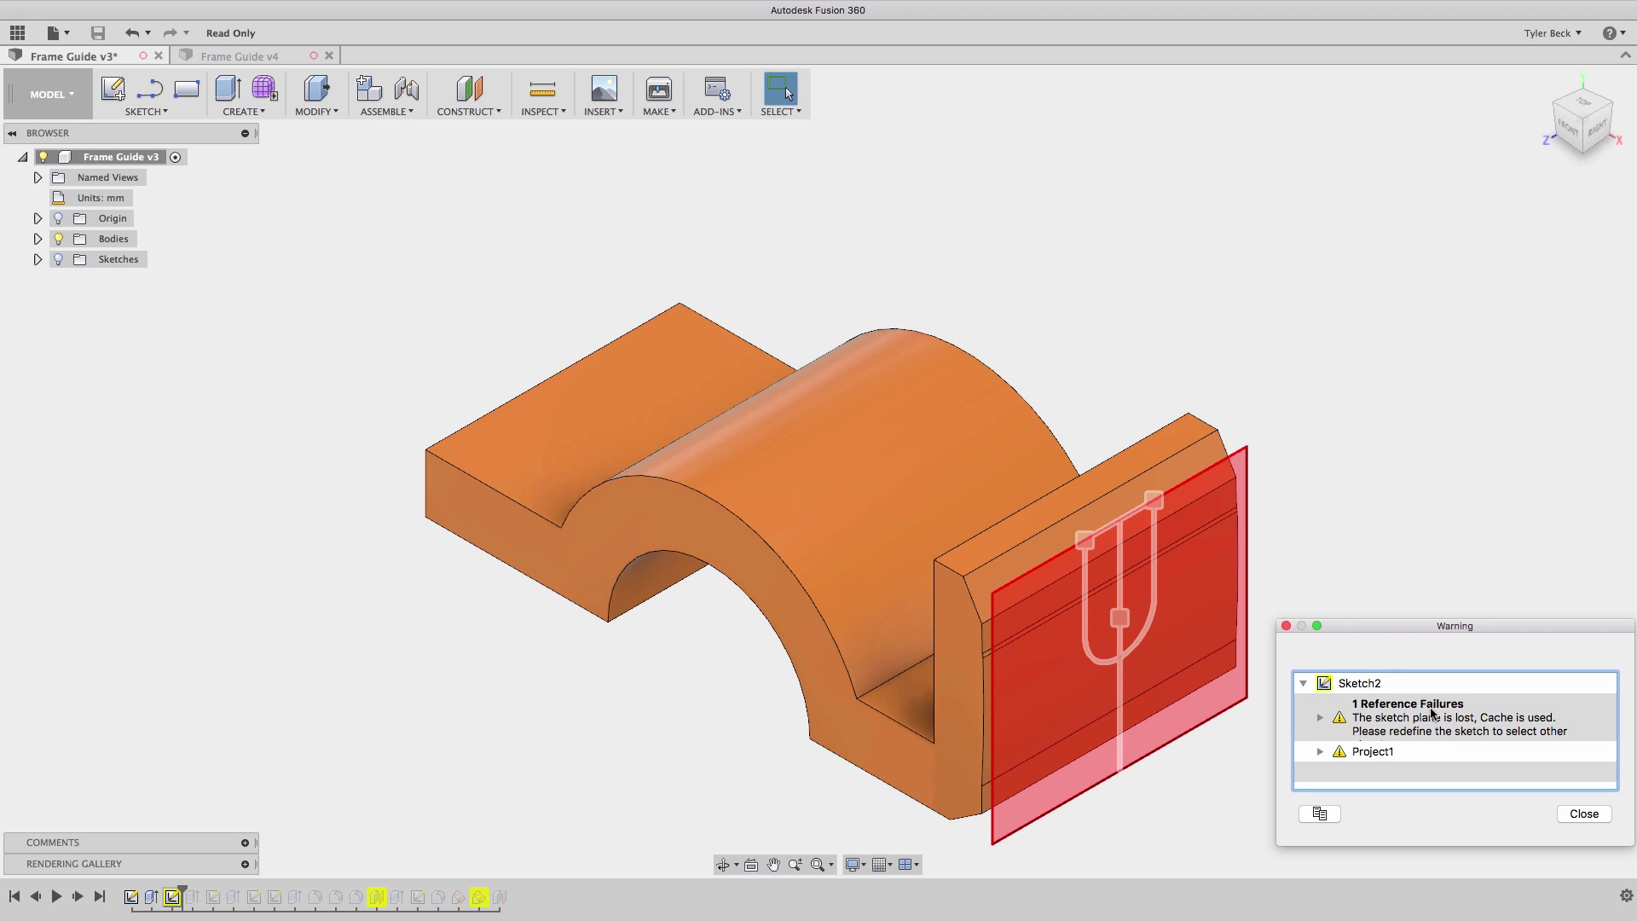
left_click(1444, 566)
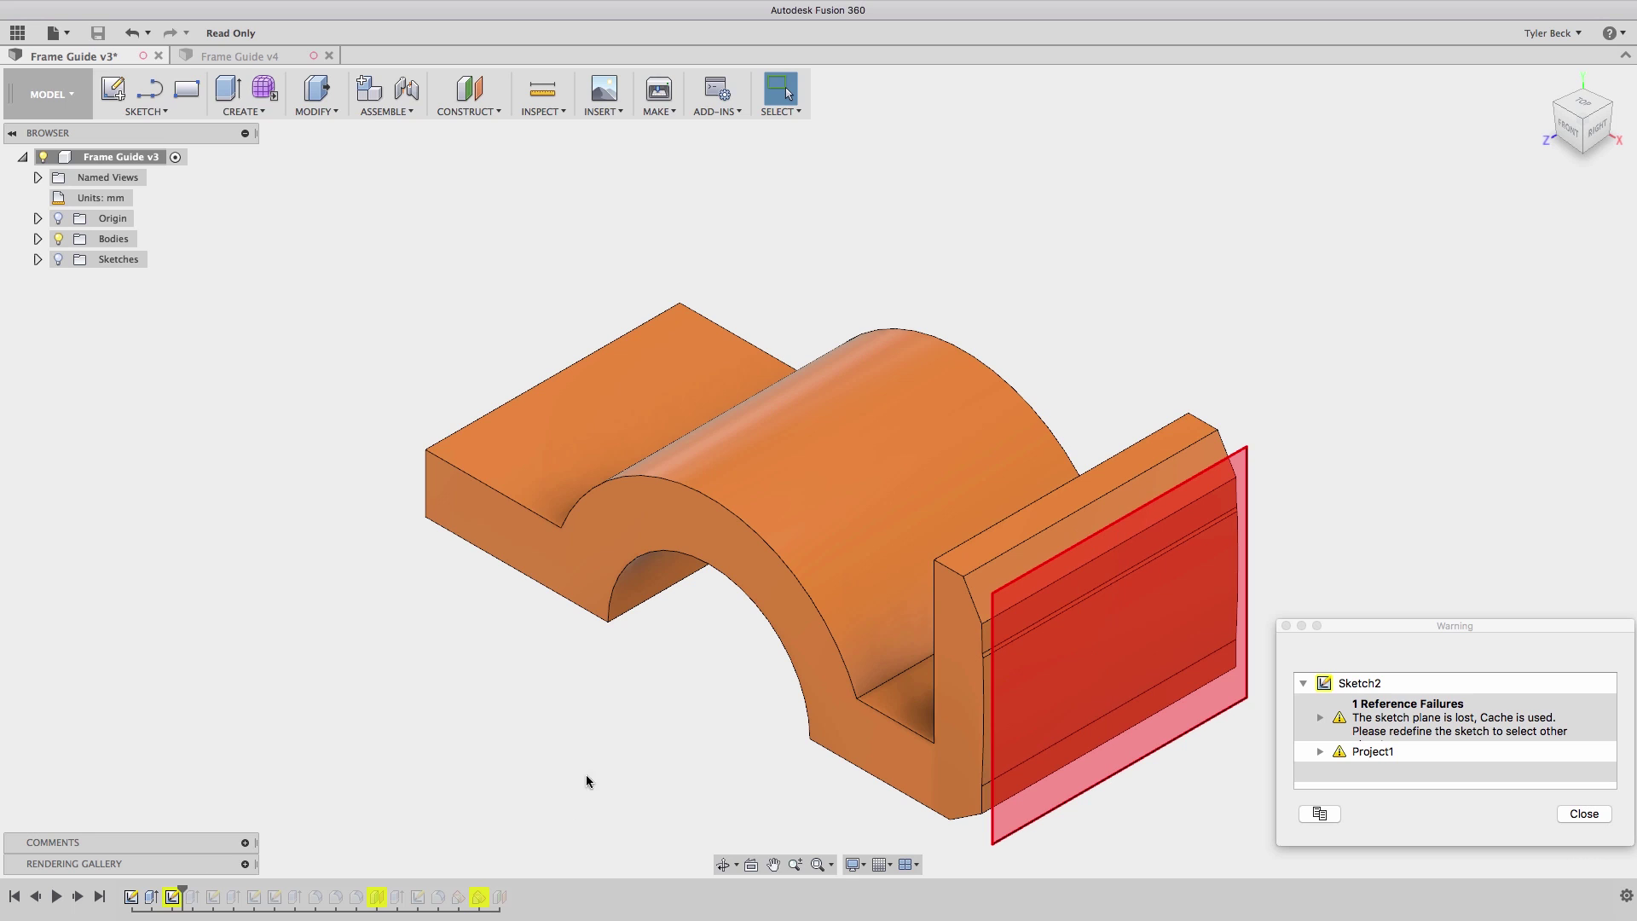
right_click(173, 896)
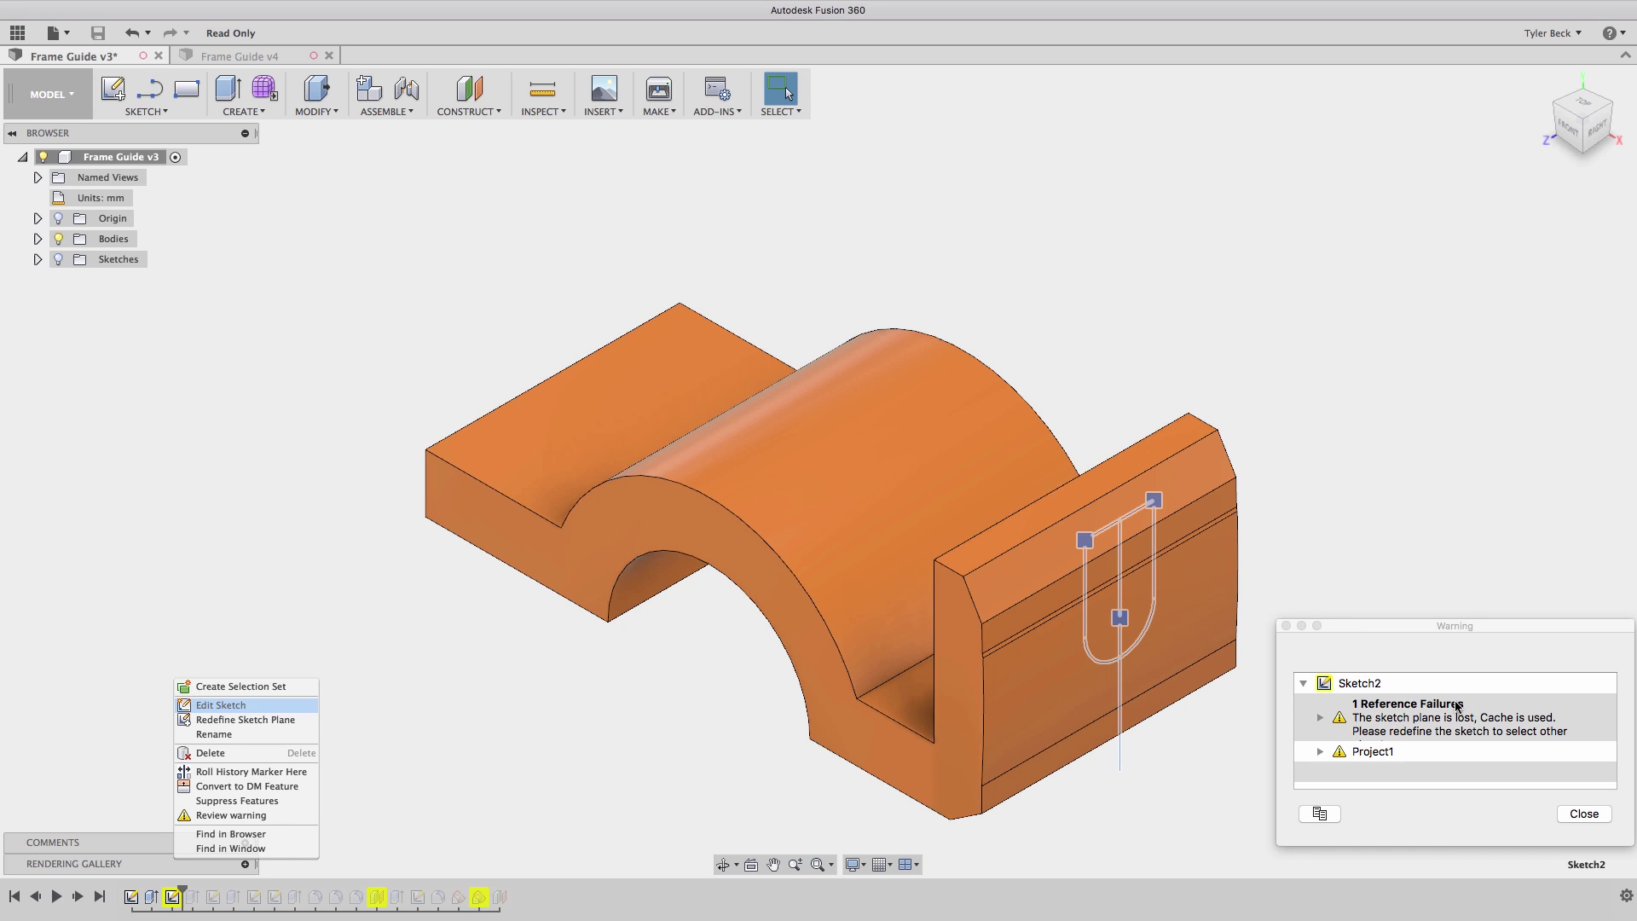
key("Return")
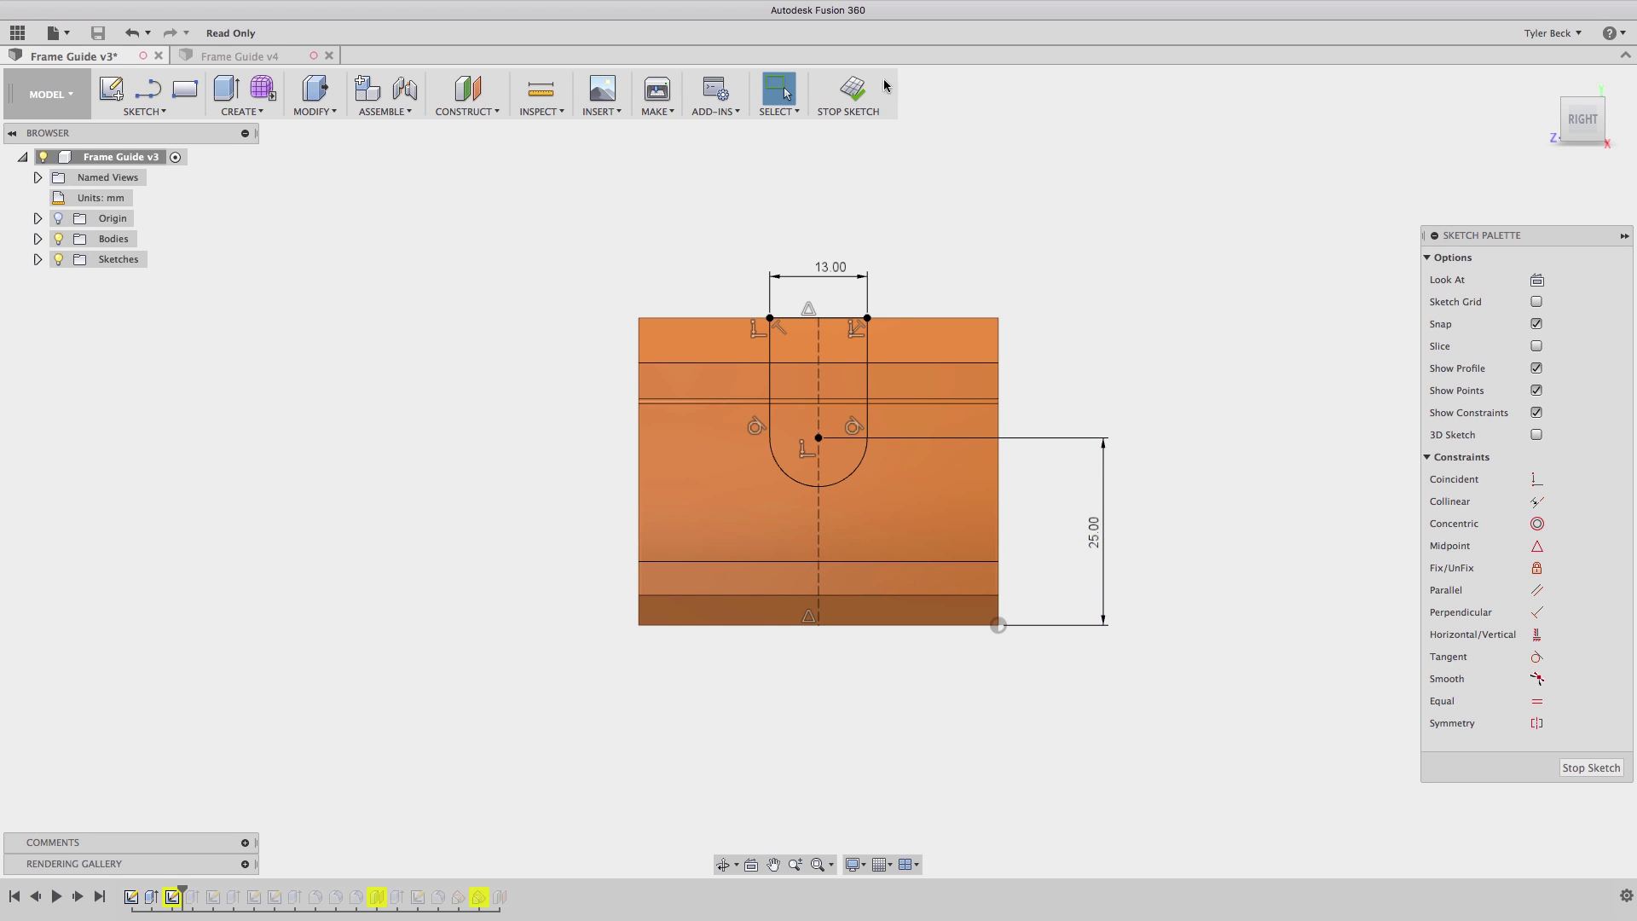
left_click(853, 89)
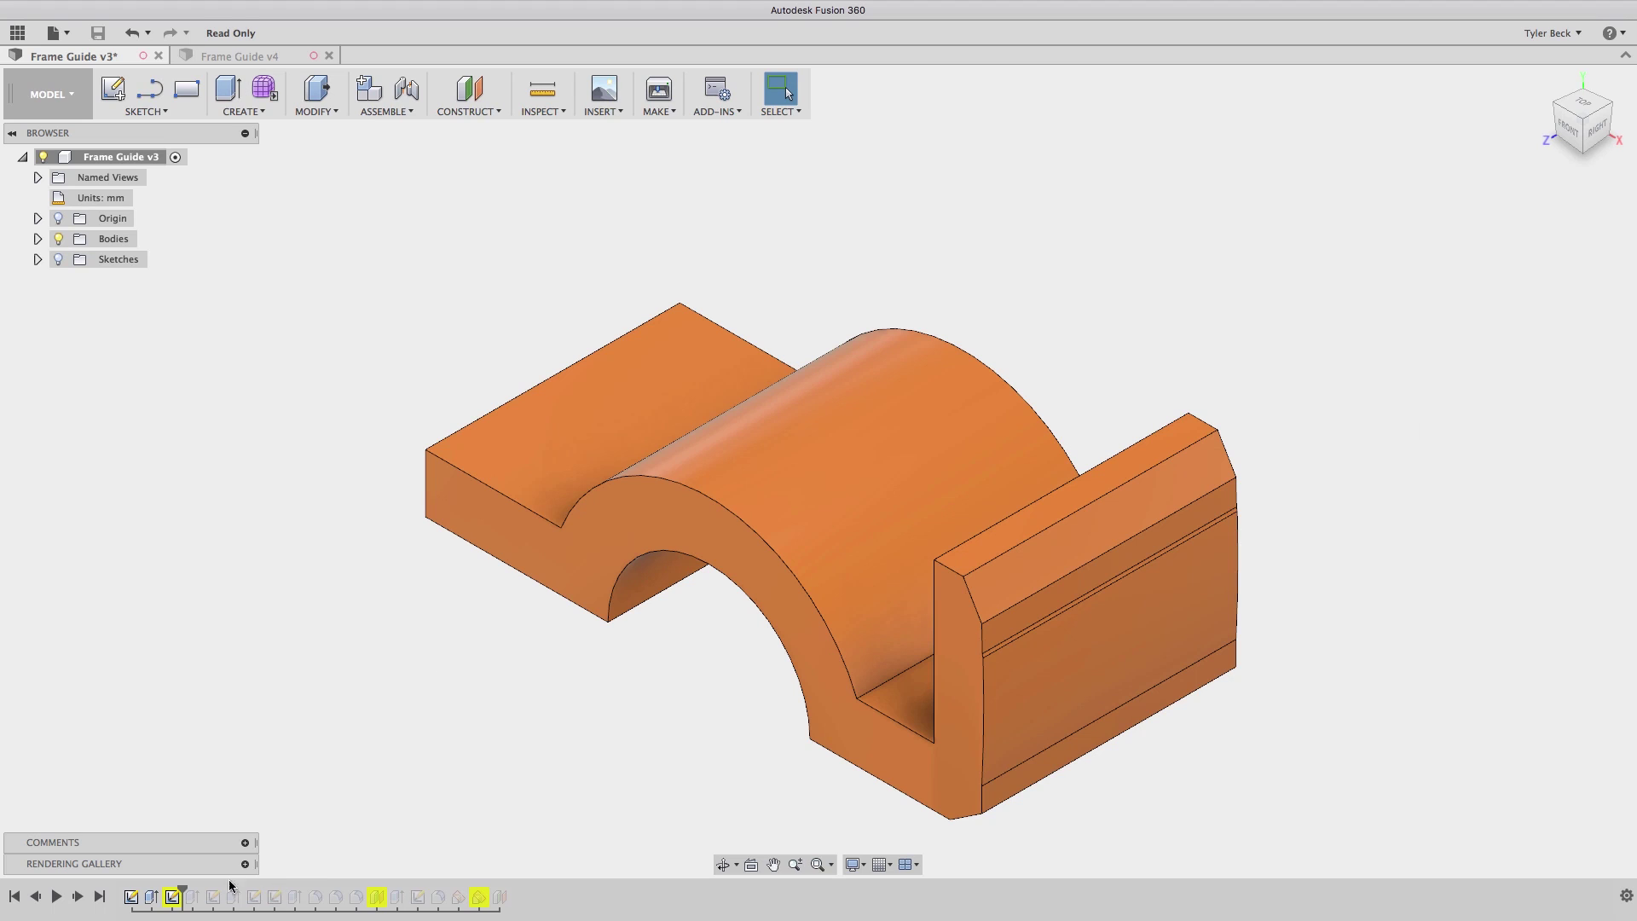
right_click(172, 896)
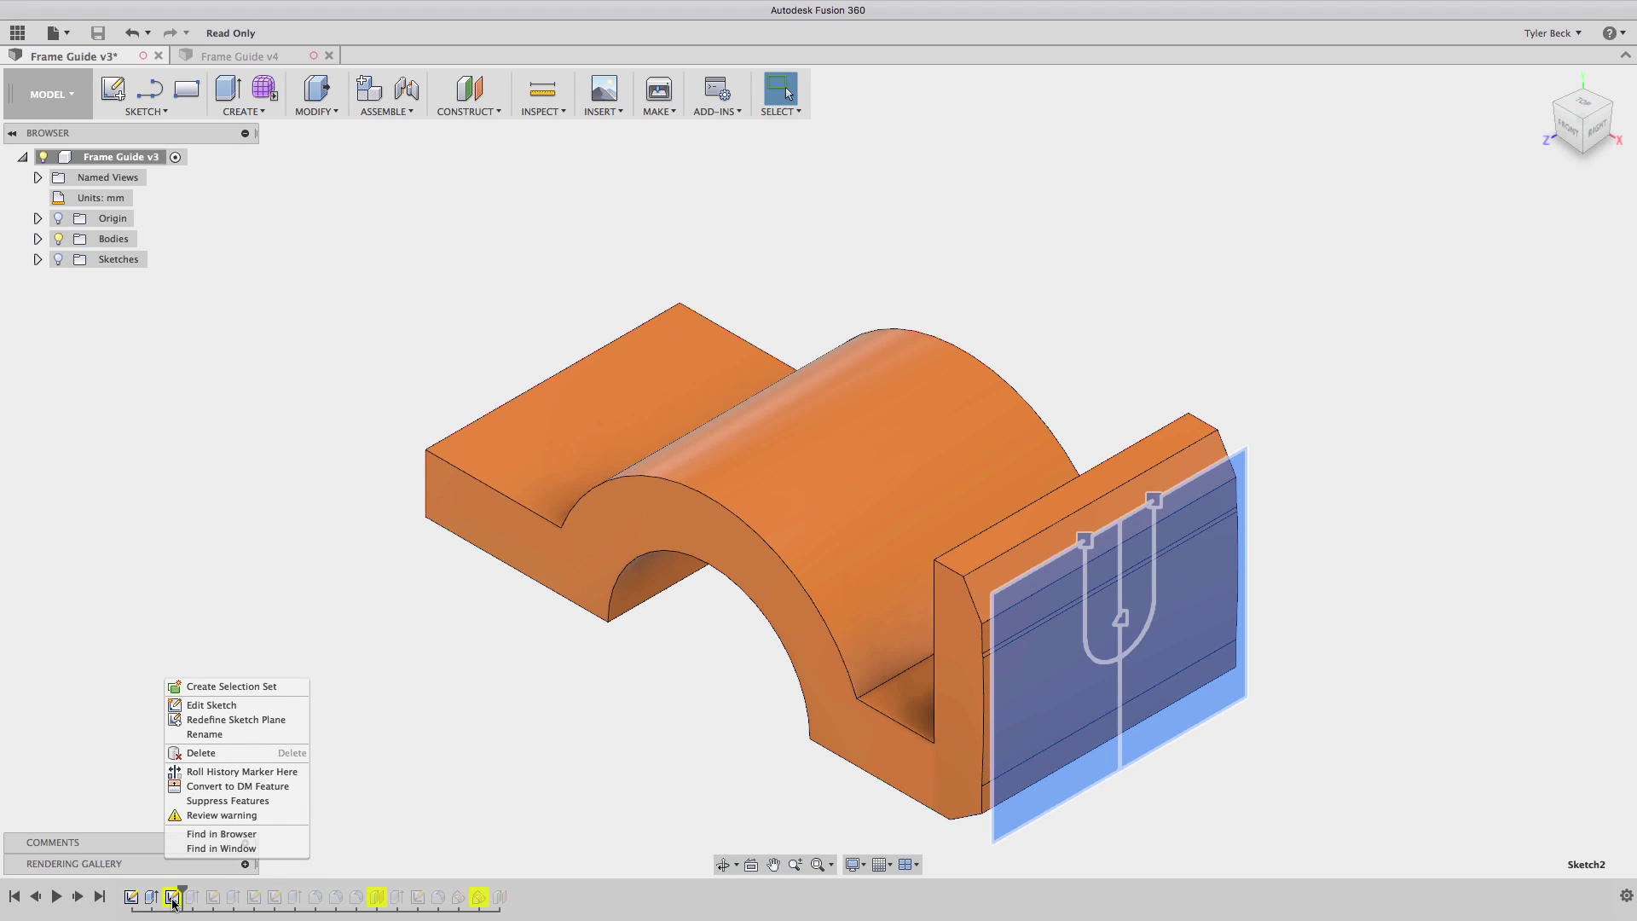
left_click(235, 721)
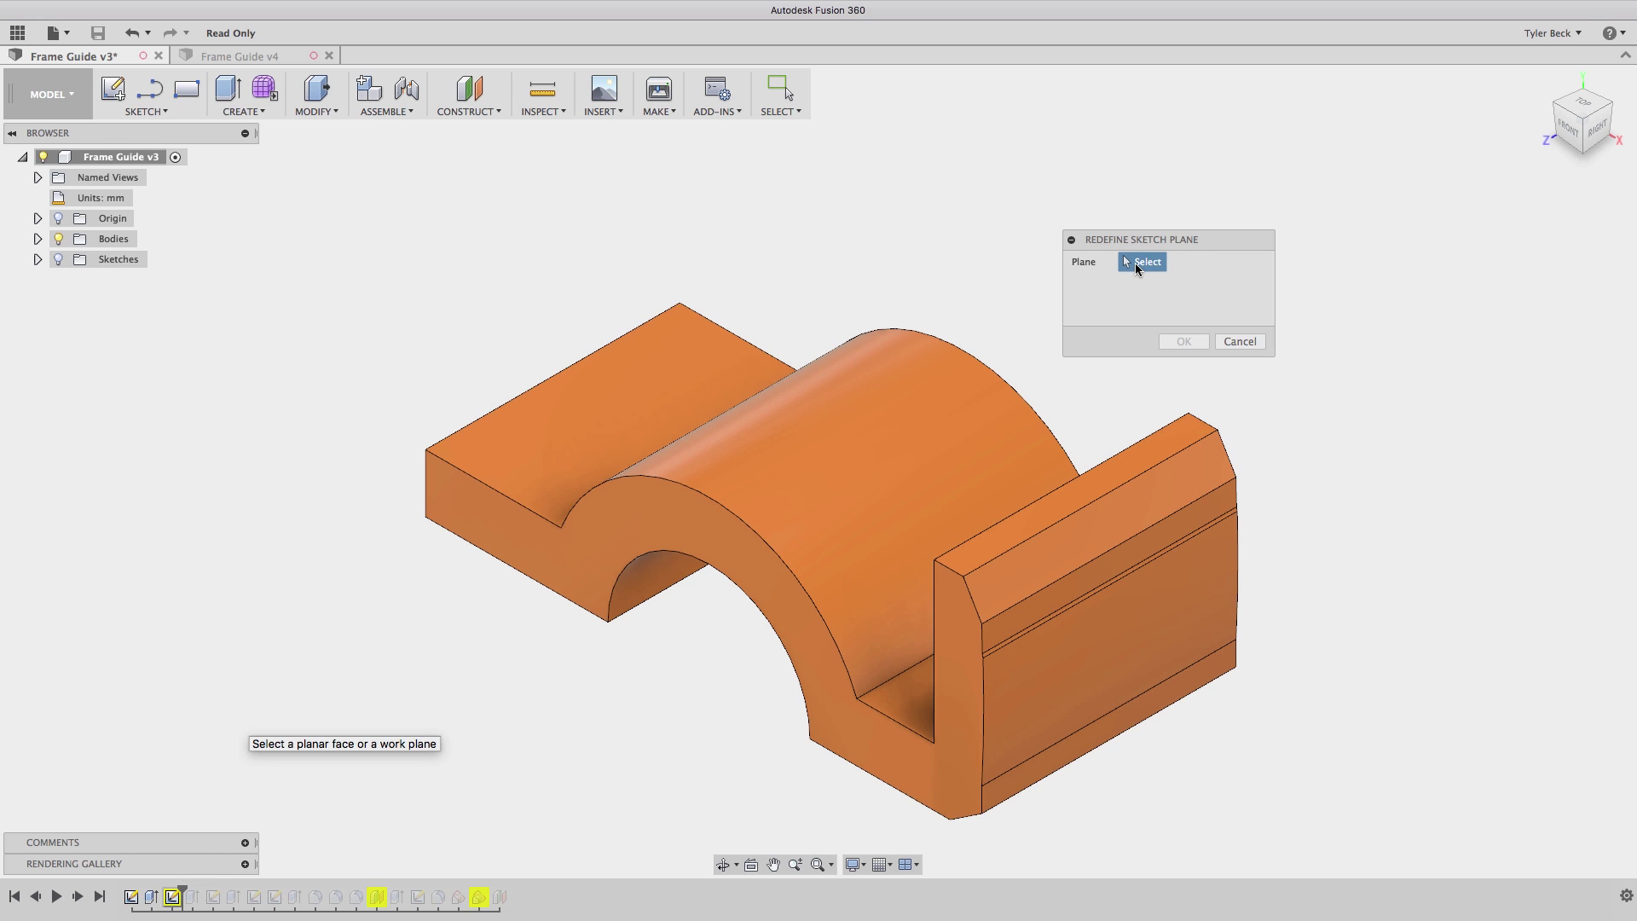
left_click(1241, 341)
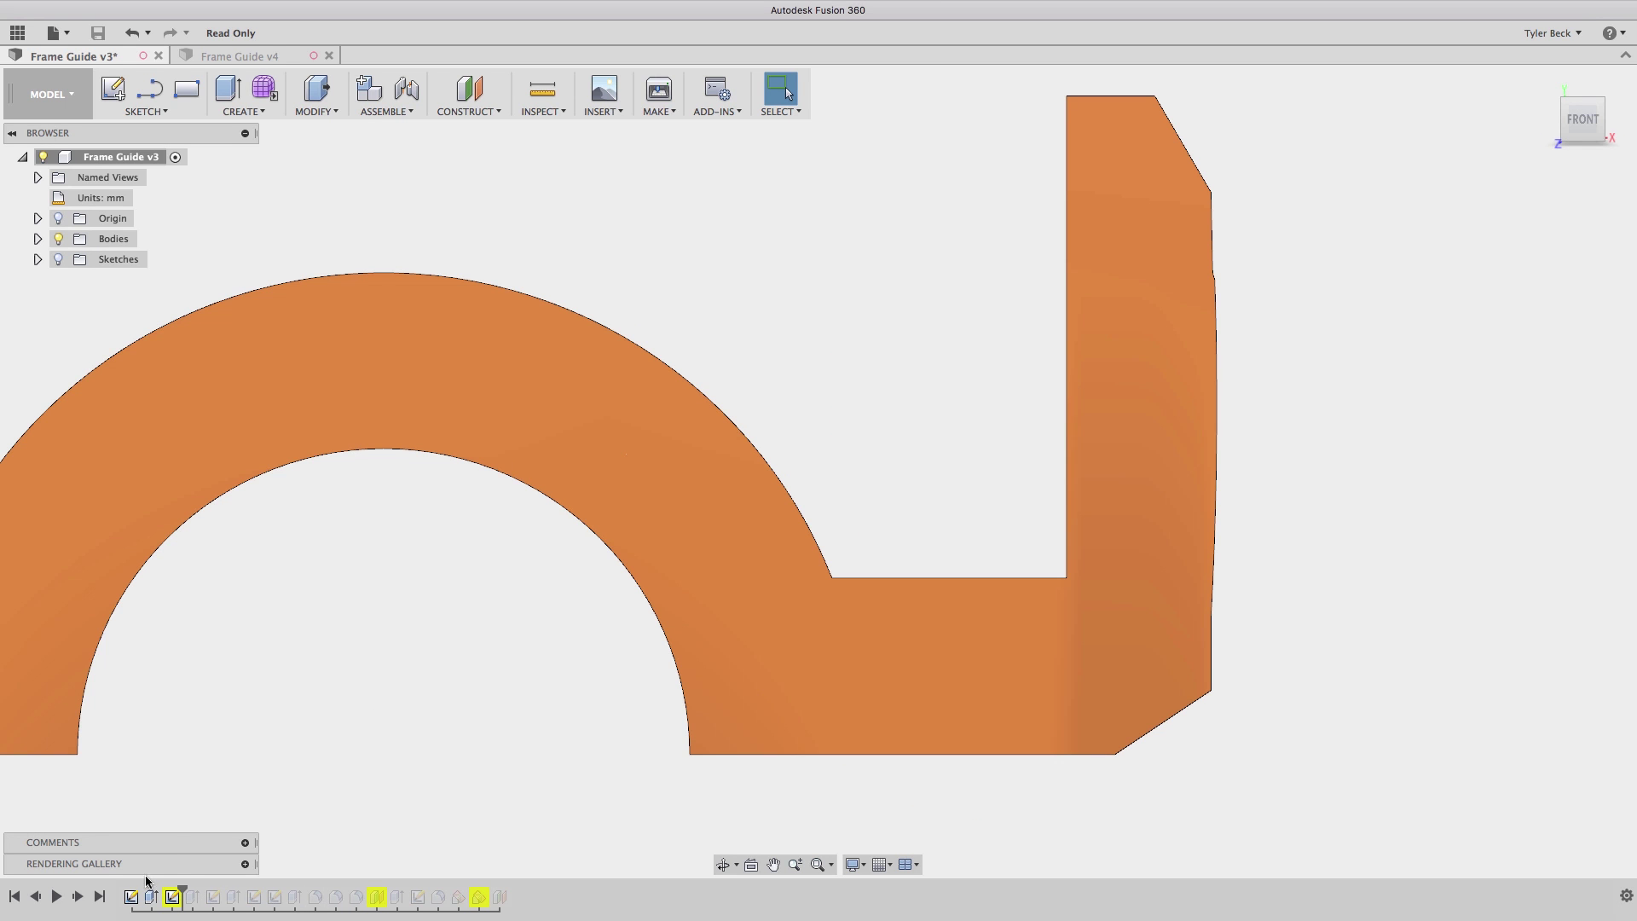
right_click(132, 897)
left_click(179, 722)
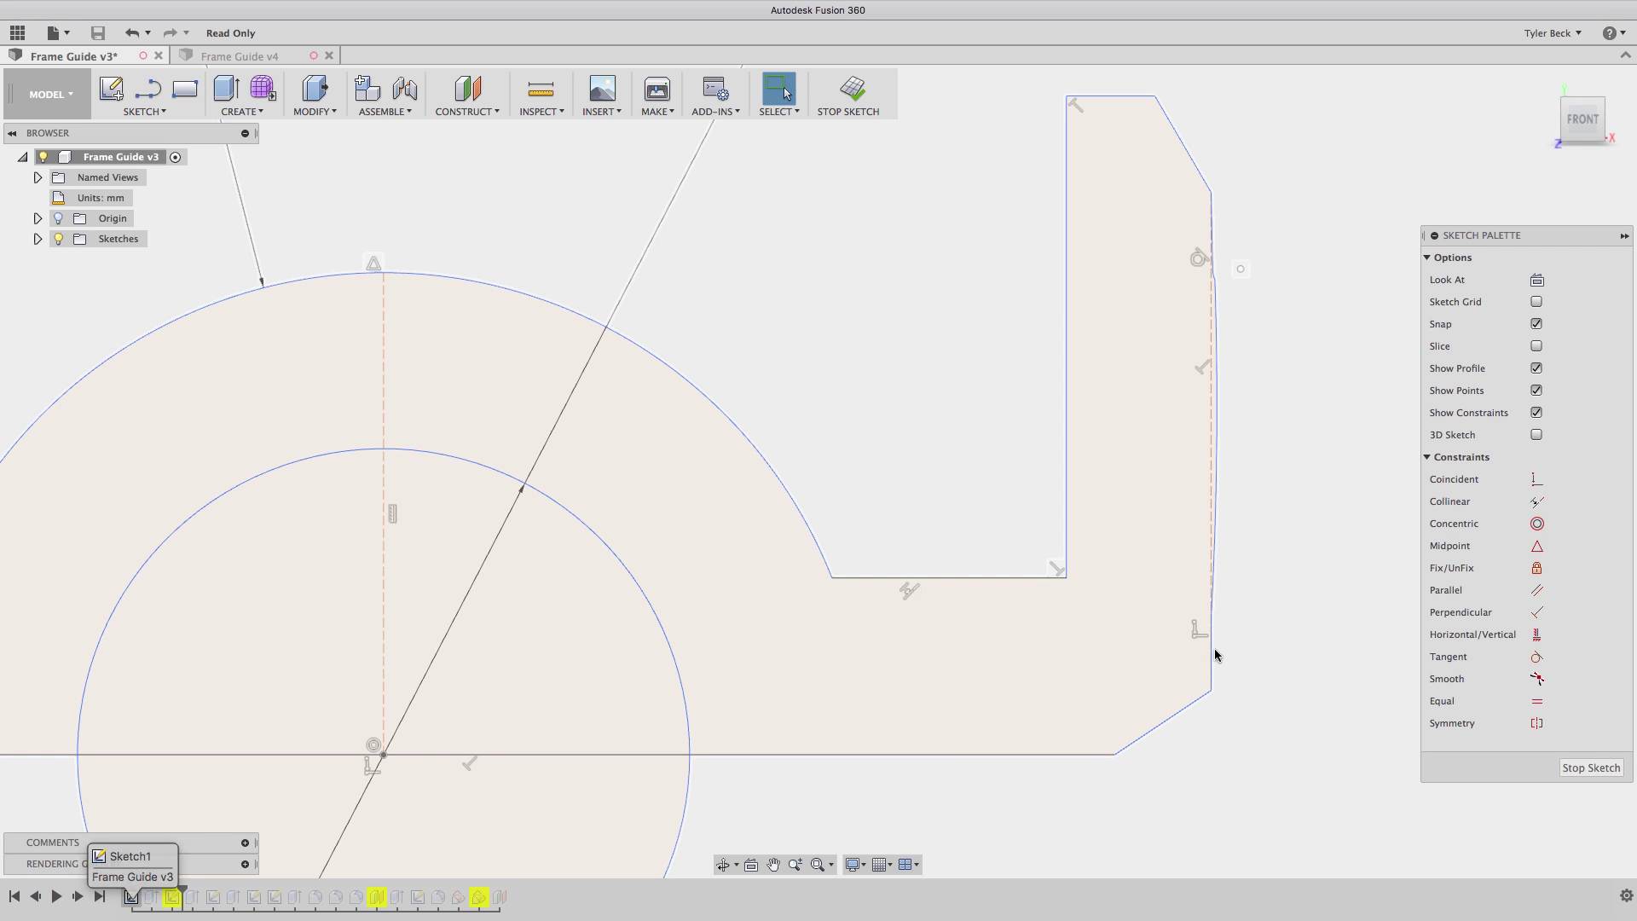
scroll(1276, 574, "down", 3)
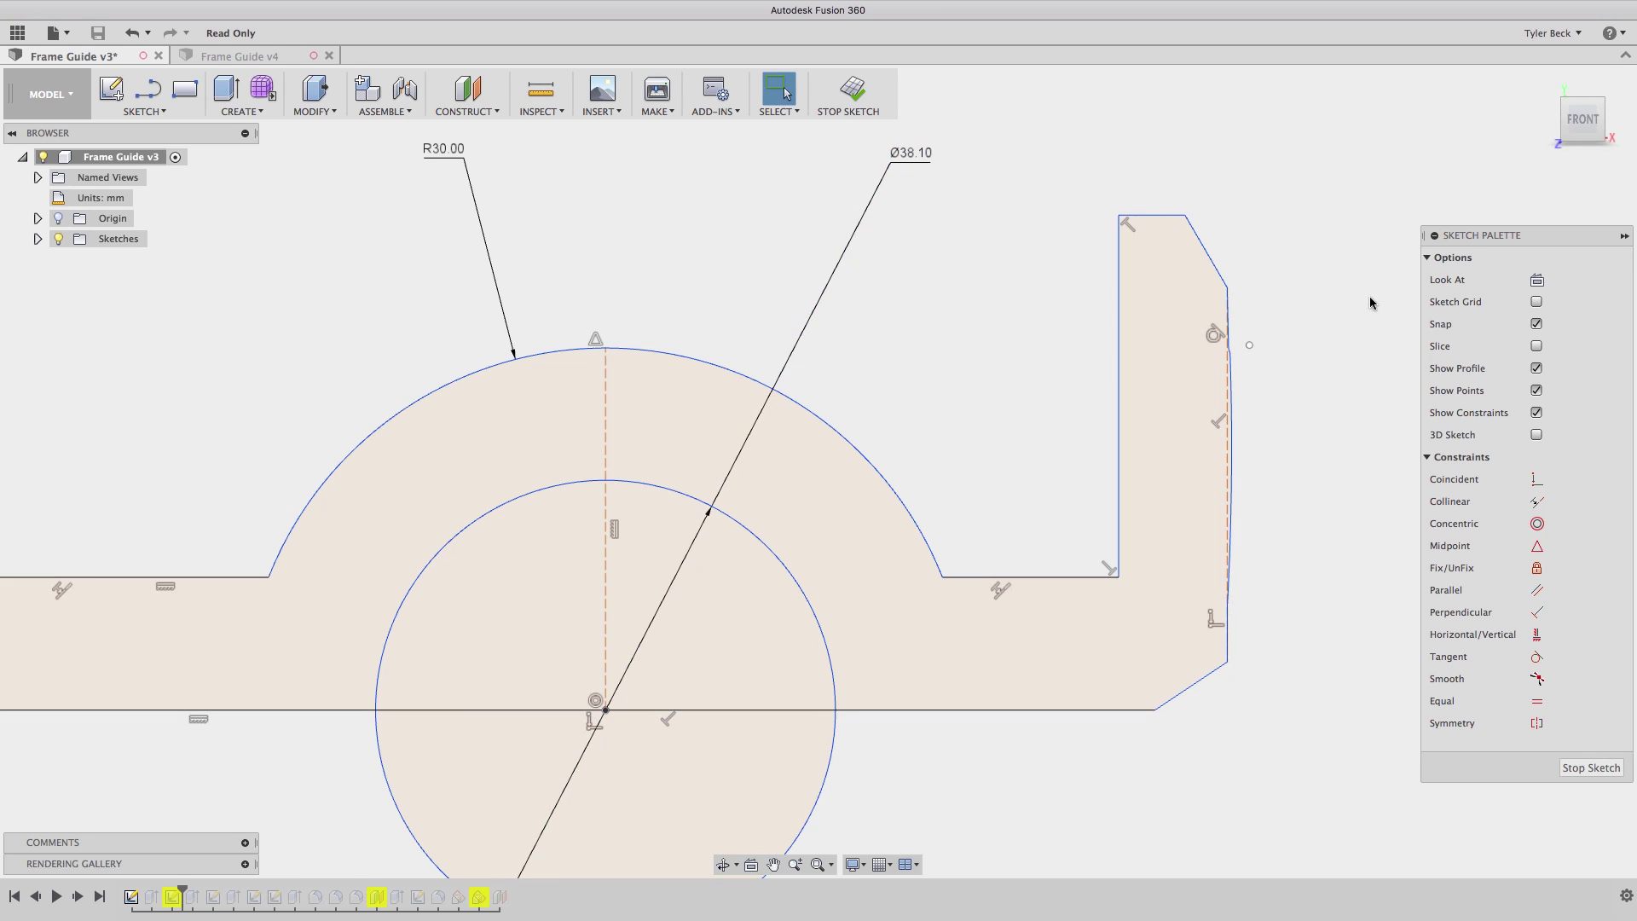
left_click(850, 89)
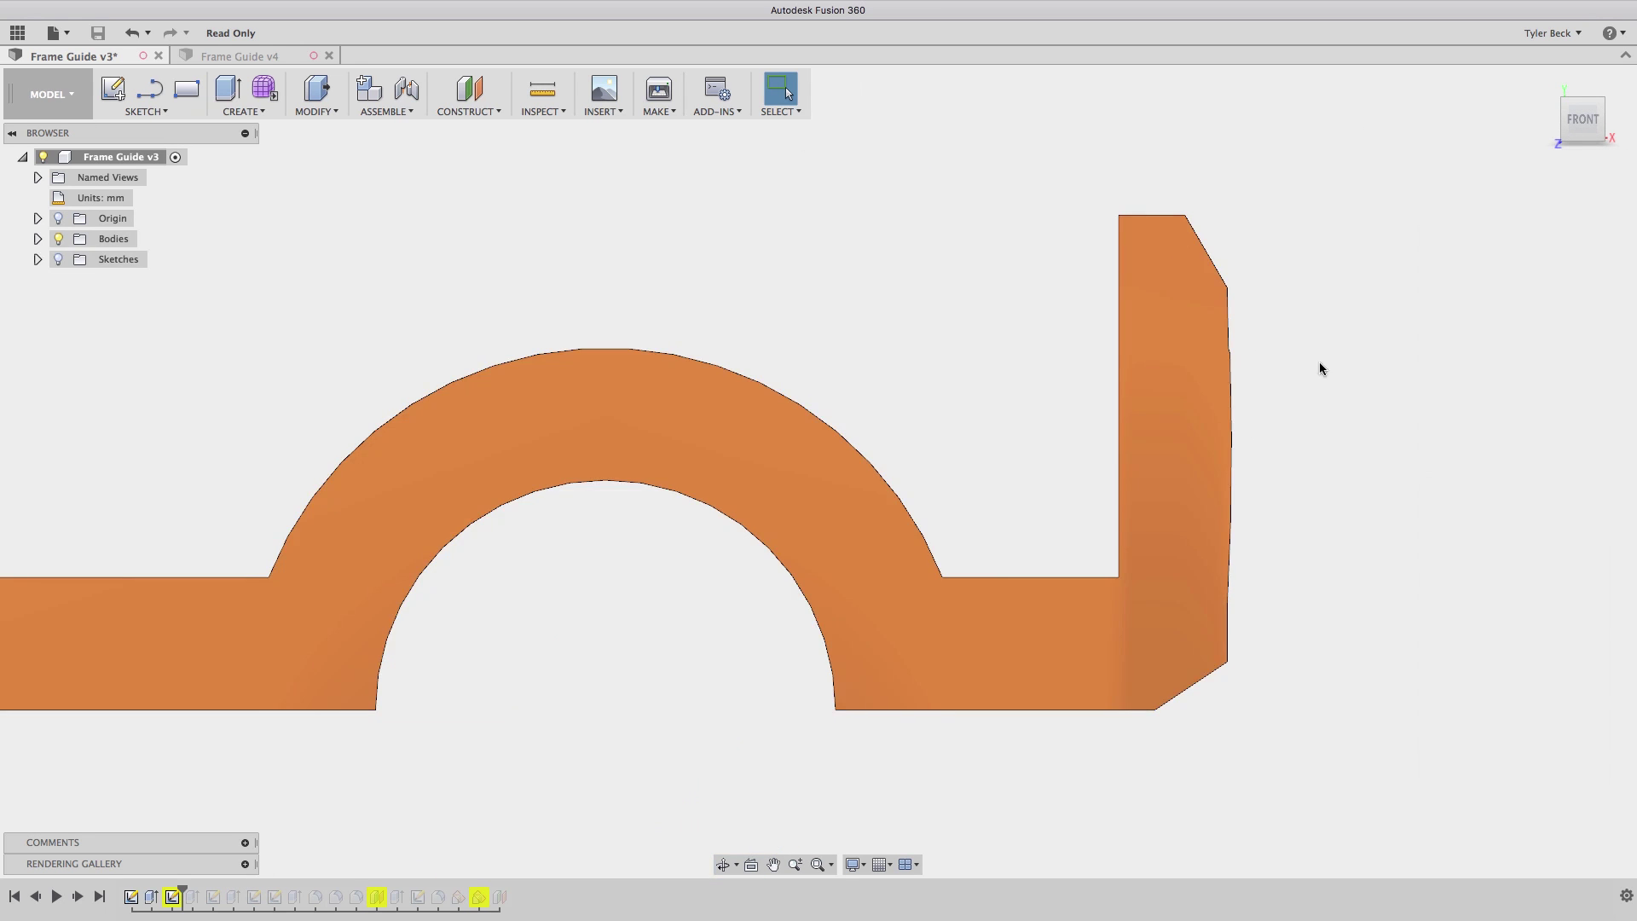
middle_click_drag(1326, 378, 1293, 390, "shift")
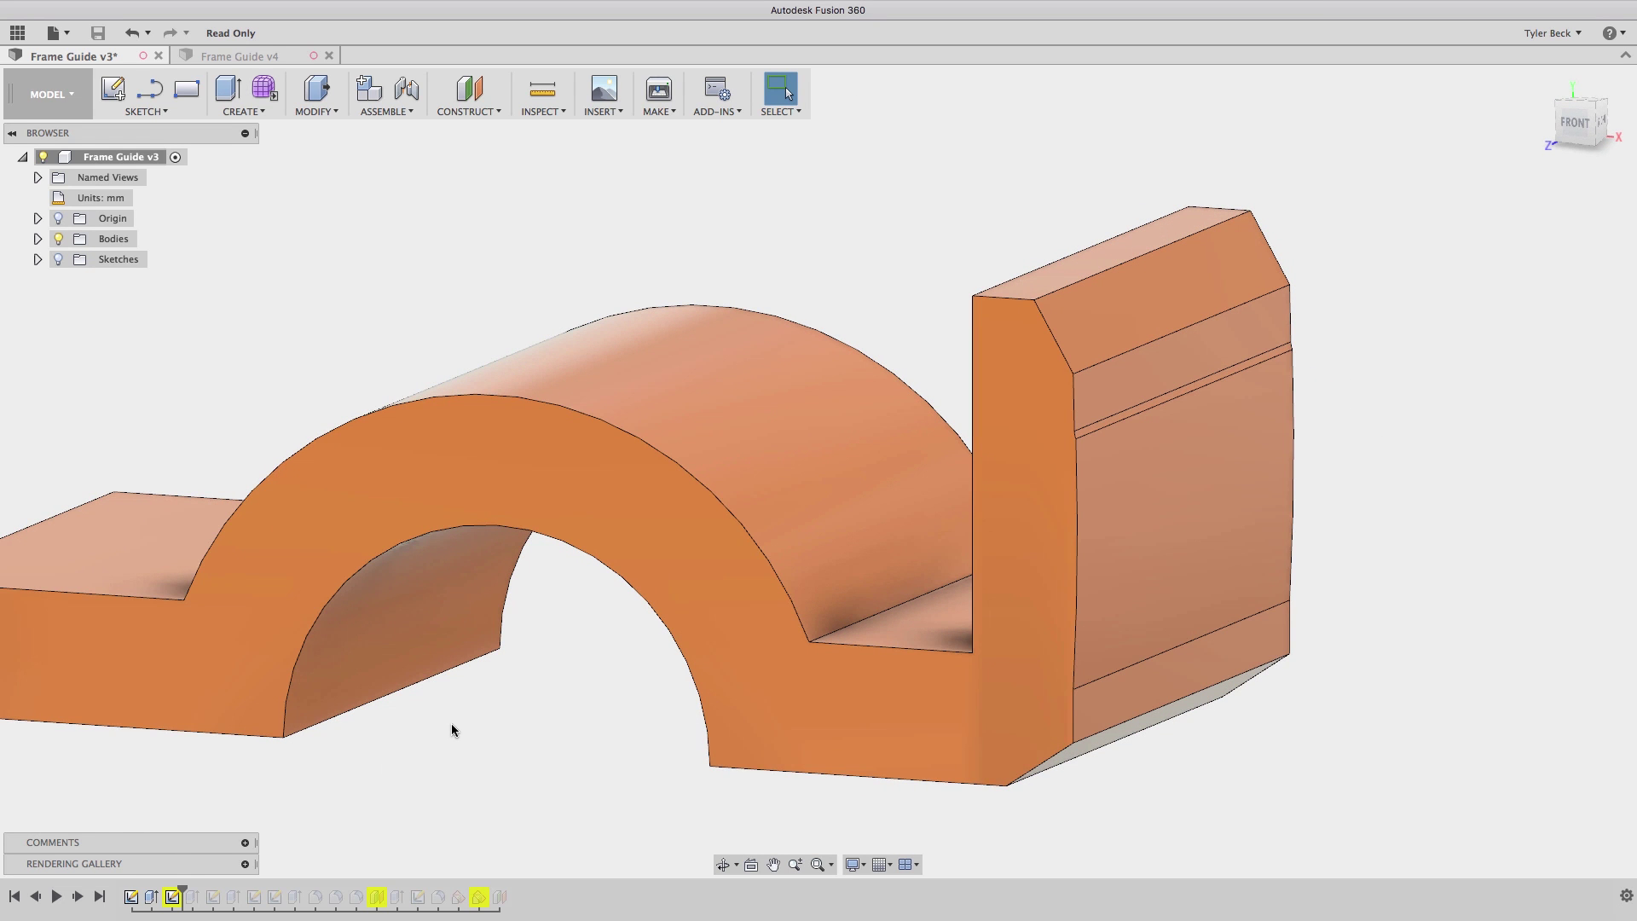
Redefine Sketch2 onto the upright's bottom strip face, then roll the history forward two features.
right_click(172, 896)
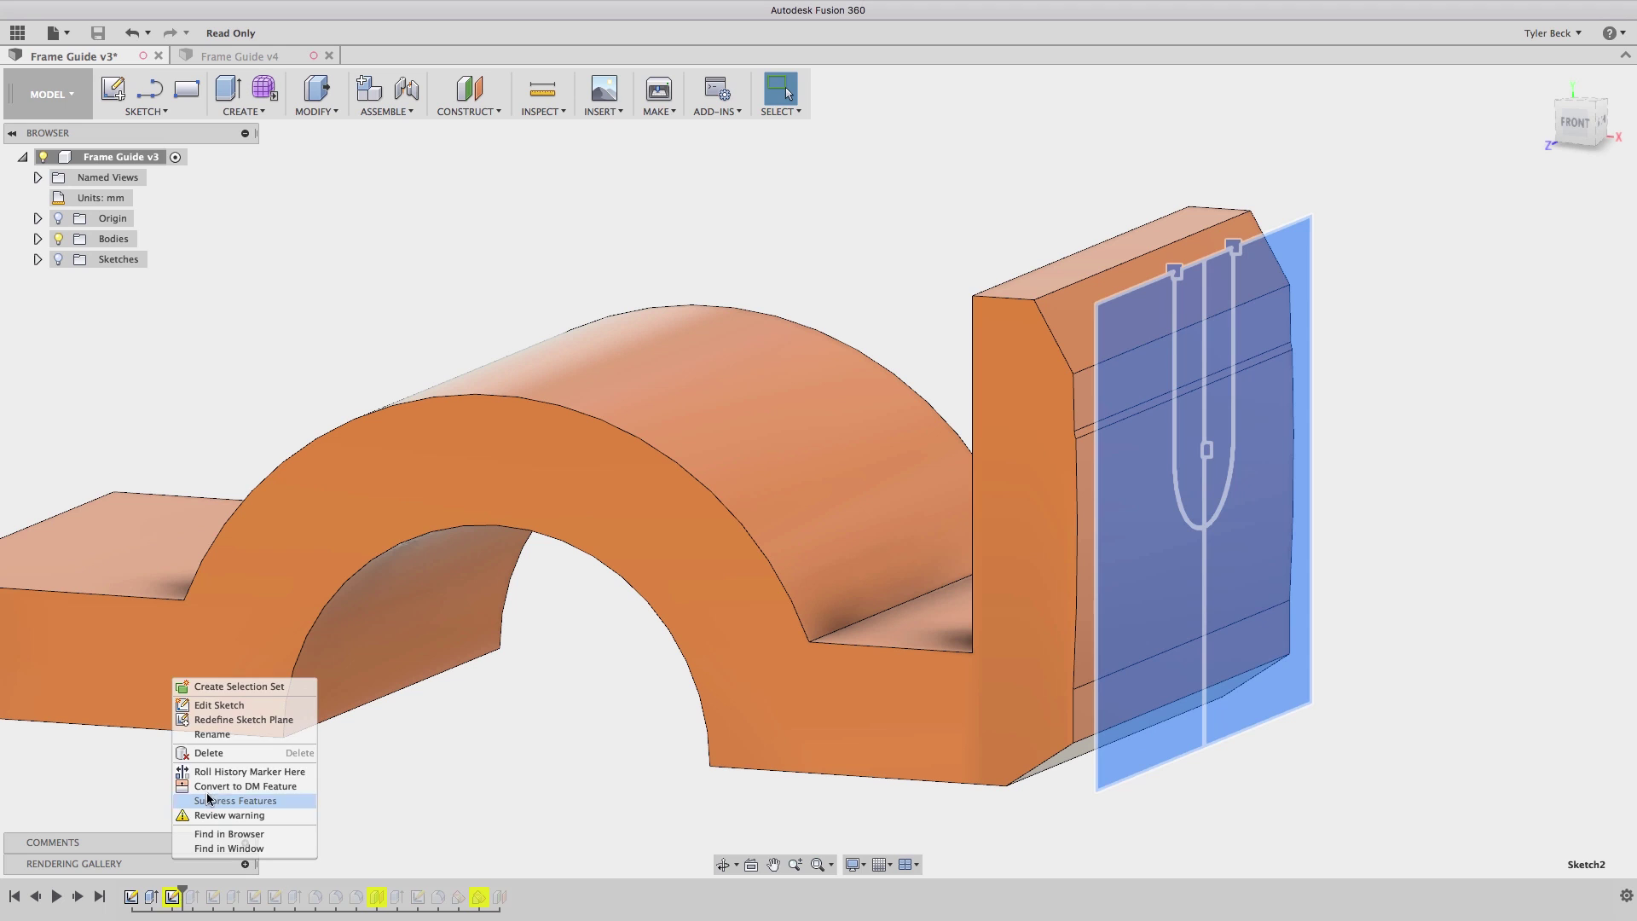
left_click(221, 720)
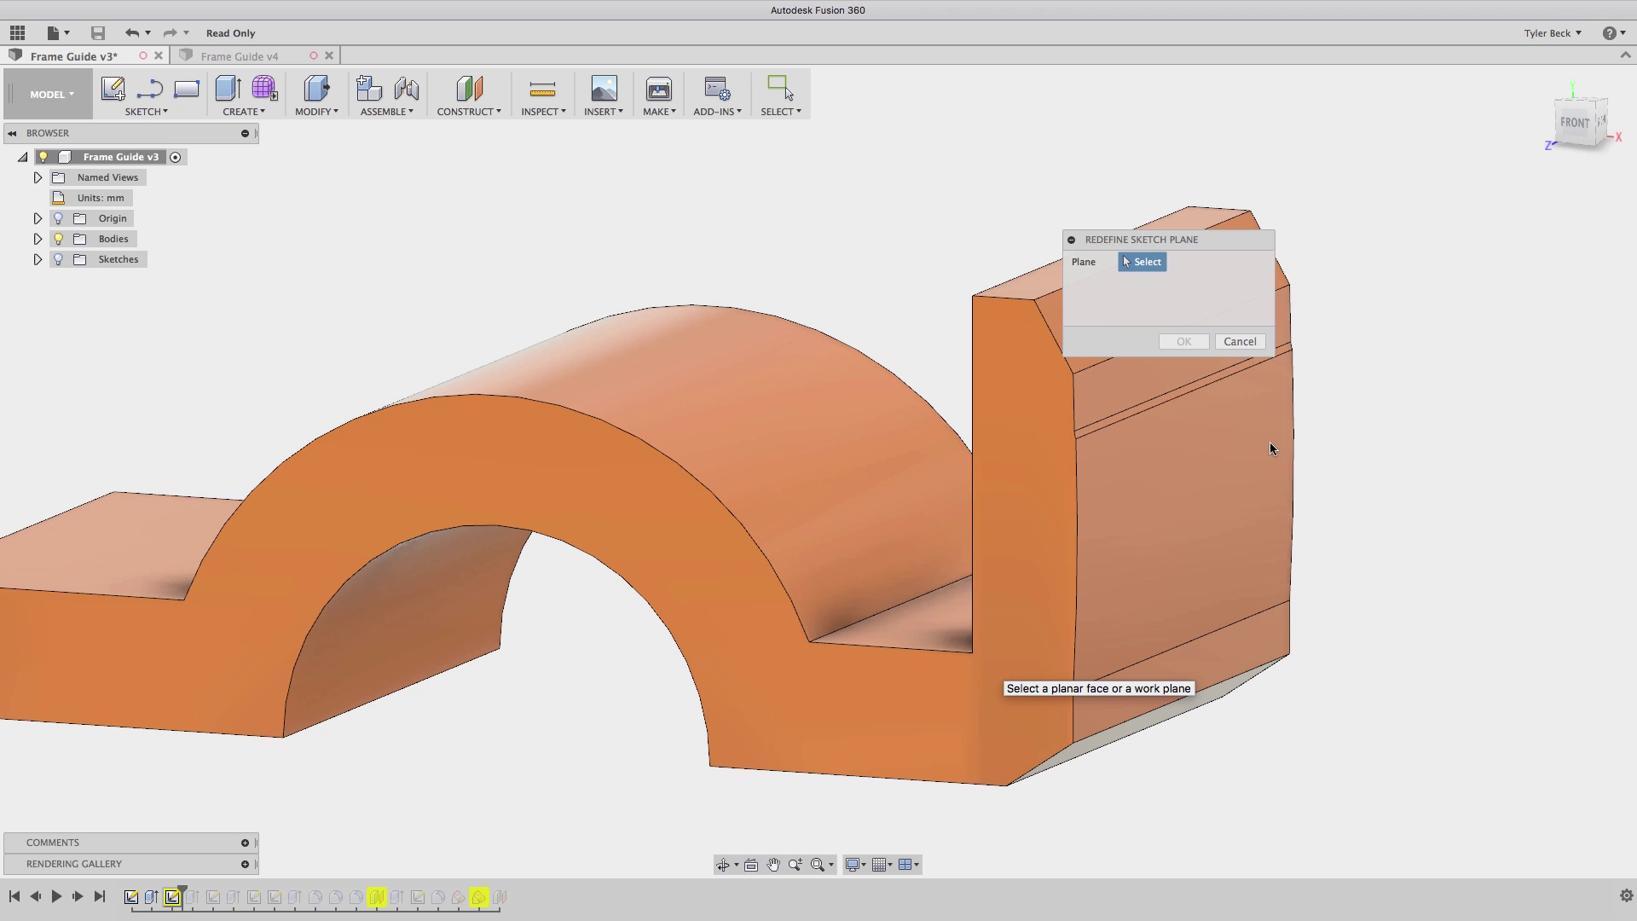
left_click(1197, 669)
left_click(1182, 340)
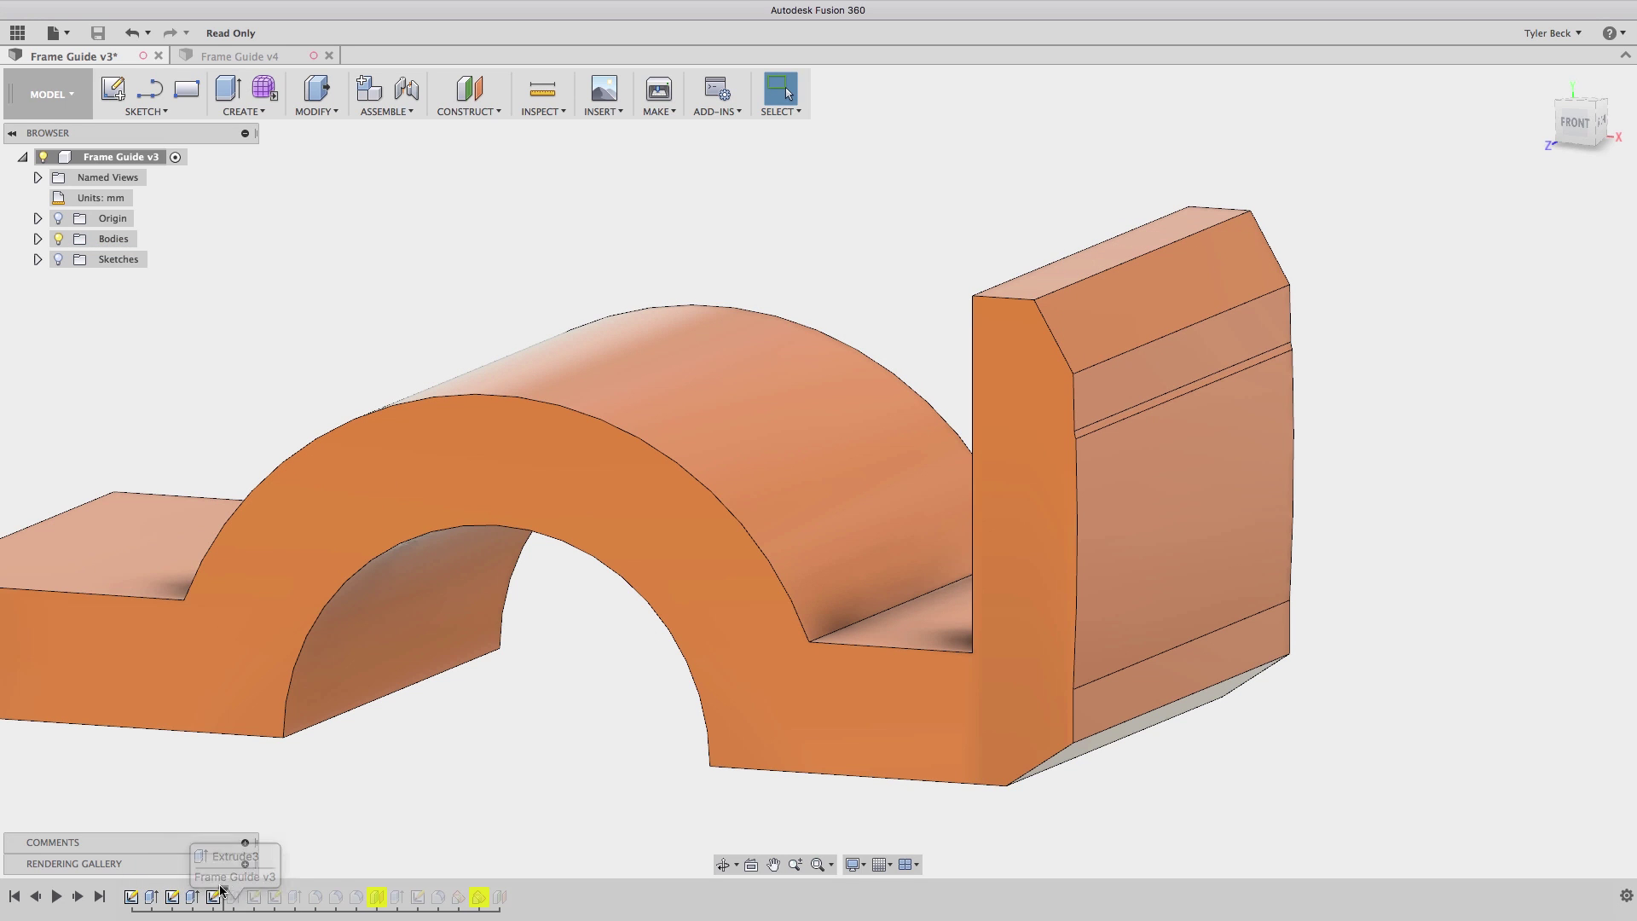
left_click_drag(221, 891, 265, 892)
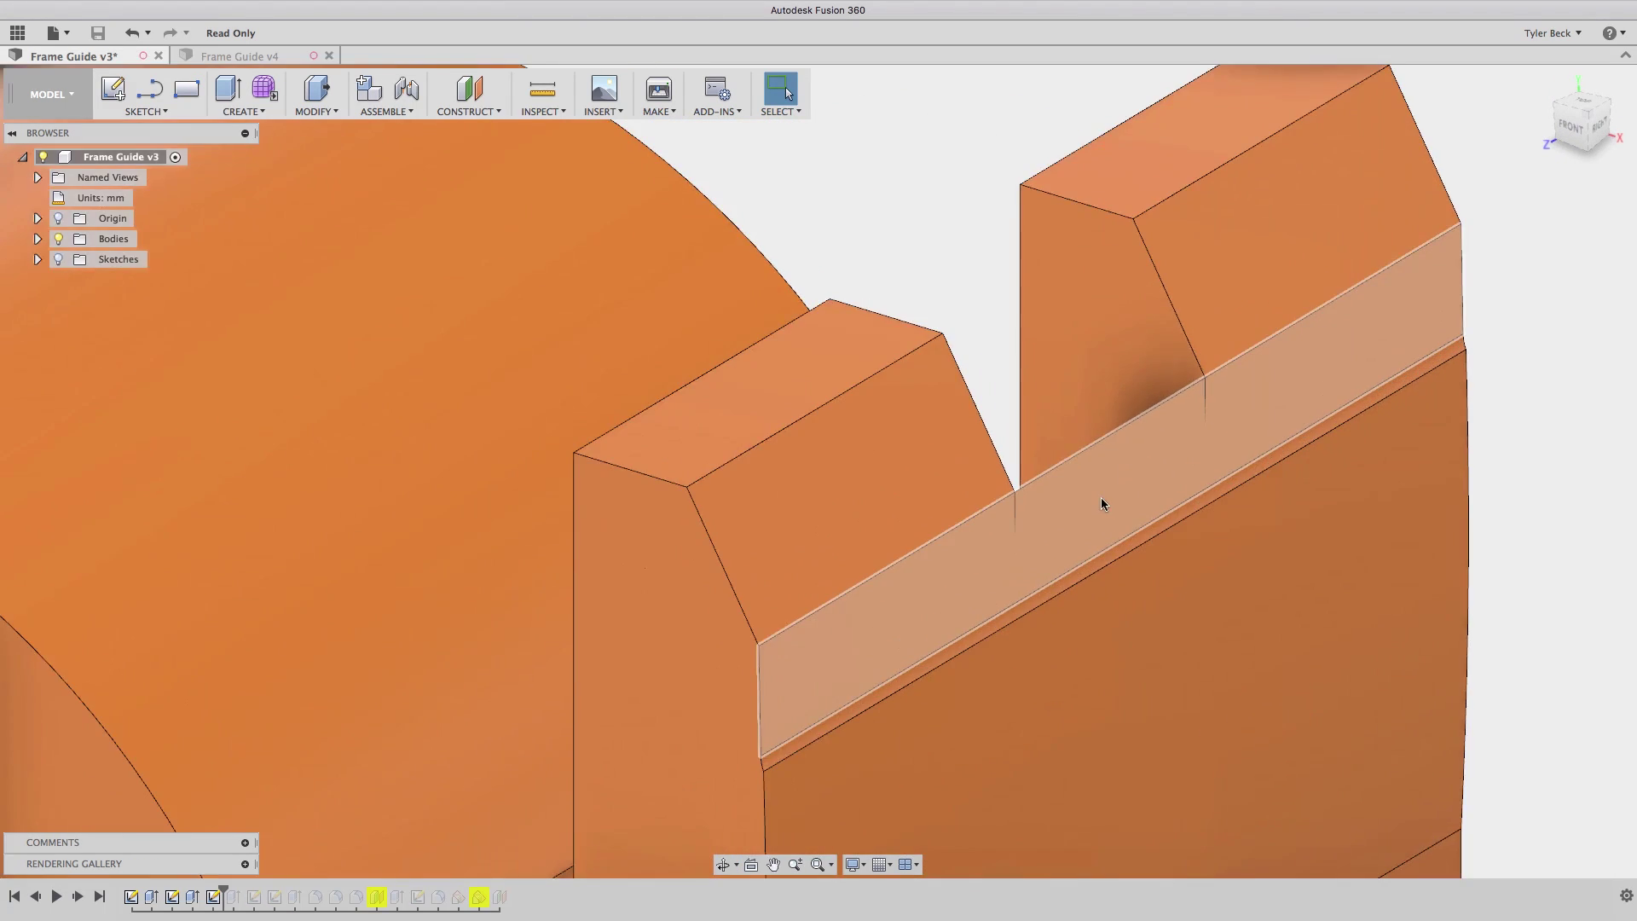
Zoom out to see the whole part with the U-shaped slot back in the upright.
scroll(1101, 503, "down", 5)
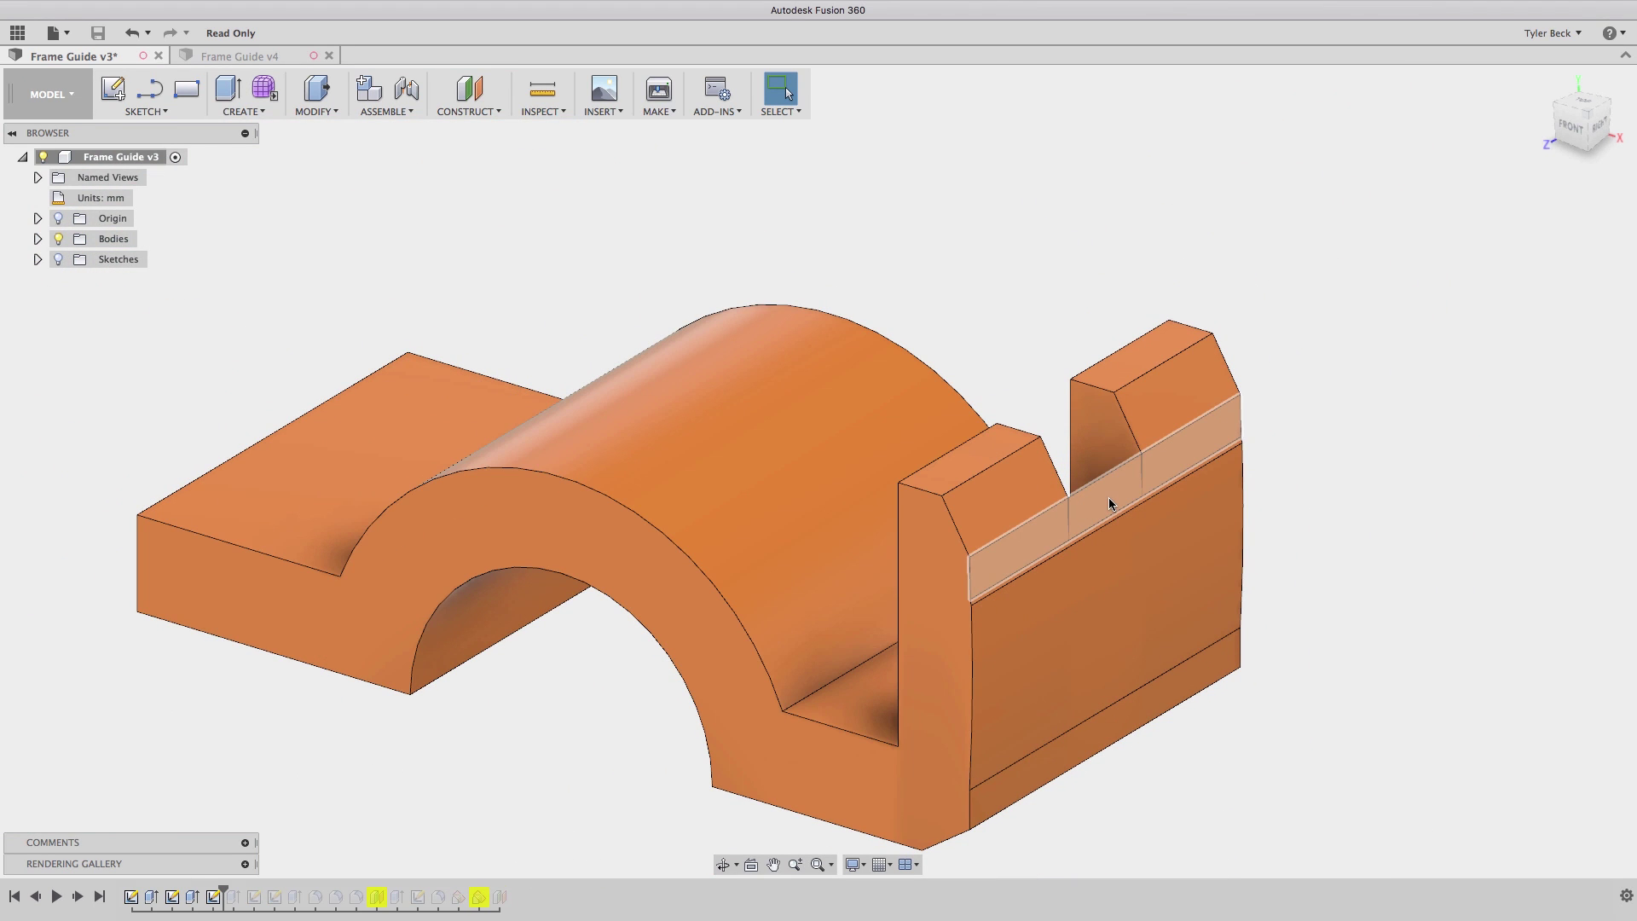
scroll(1108, 500, "down", 1)
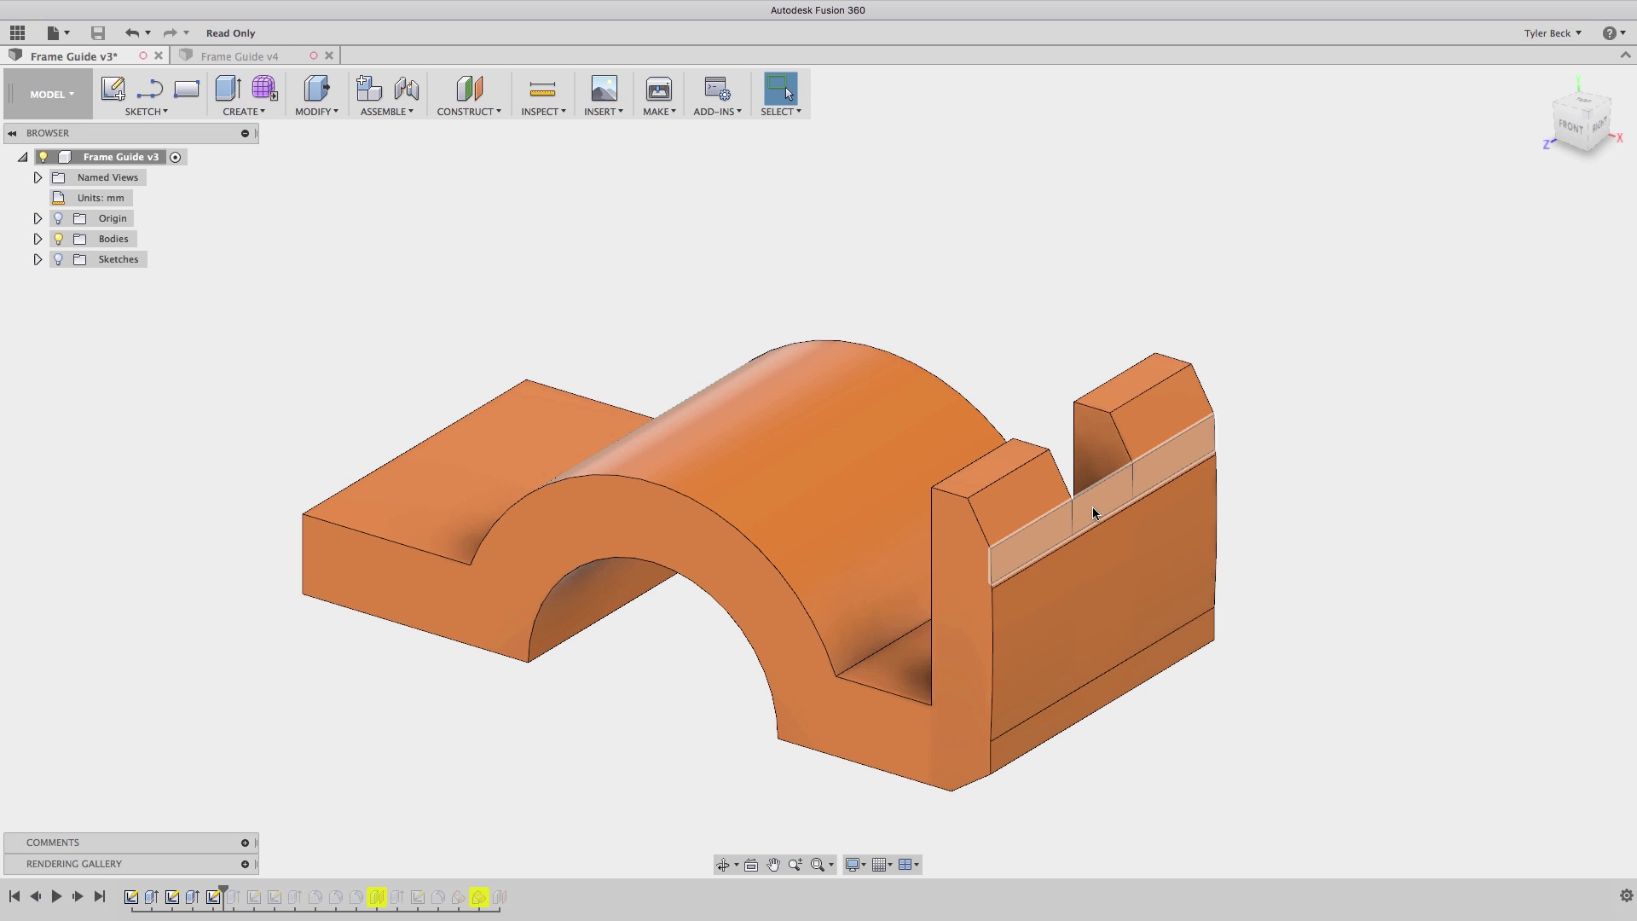
Edit Extrude2 into a two-sided cut of 3 mm and 13 mm through both uprights.
left_click(197, 896)
right_click(197, 896)
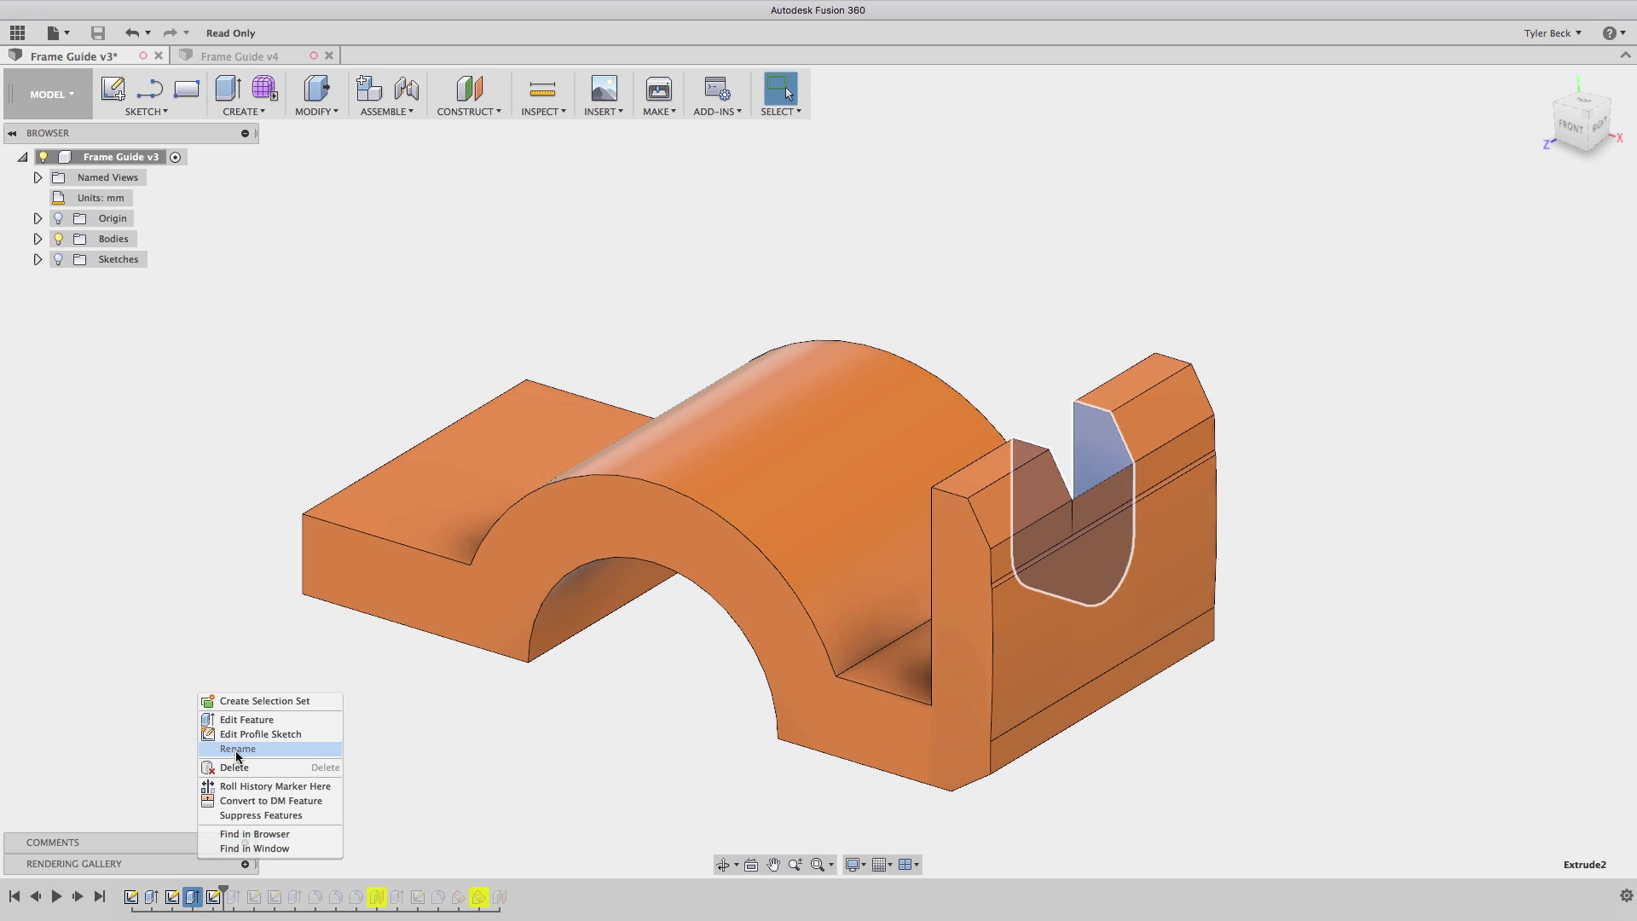
left_click(245, 724)
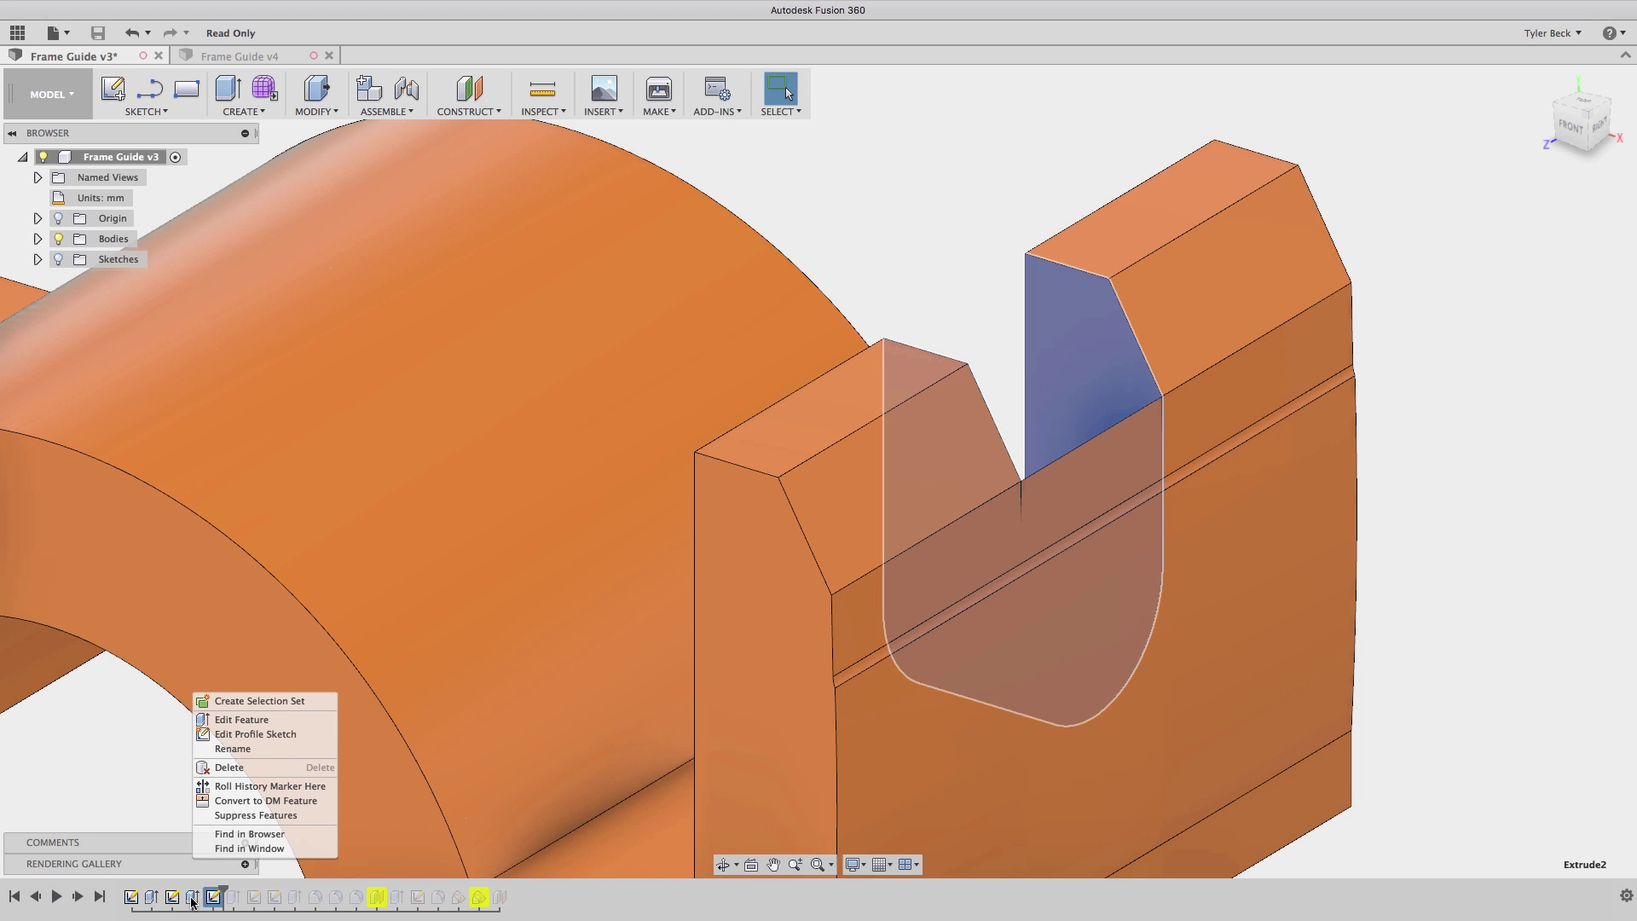
left_click(241, 720)
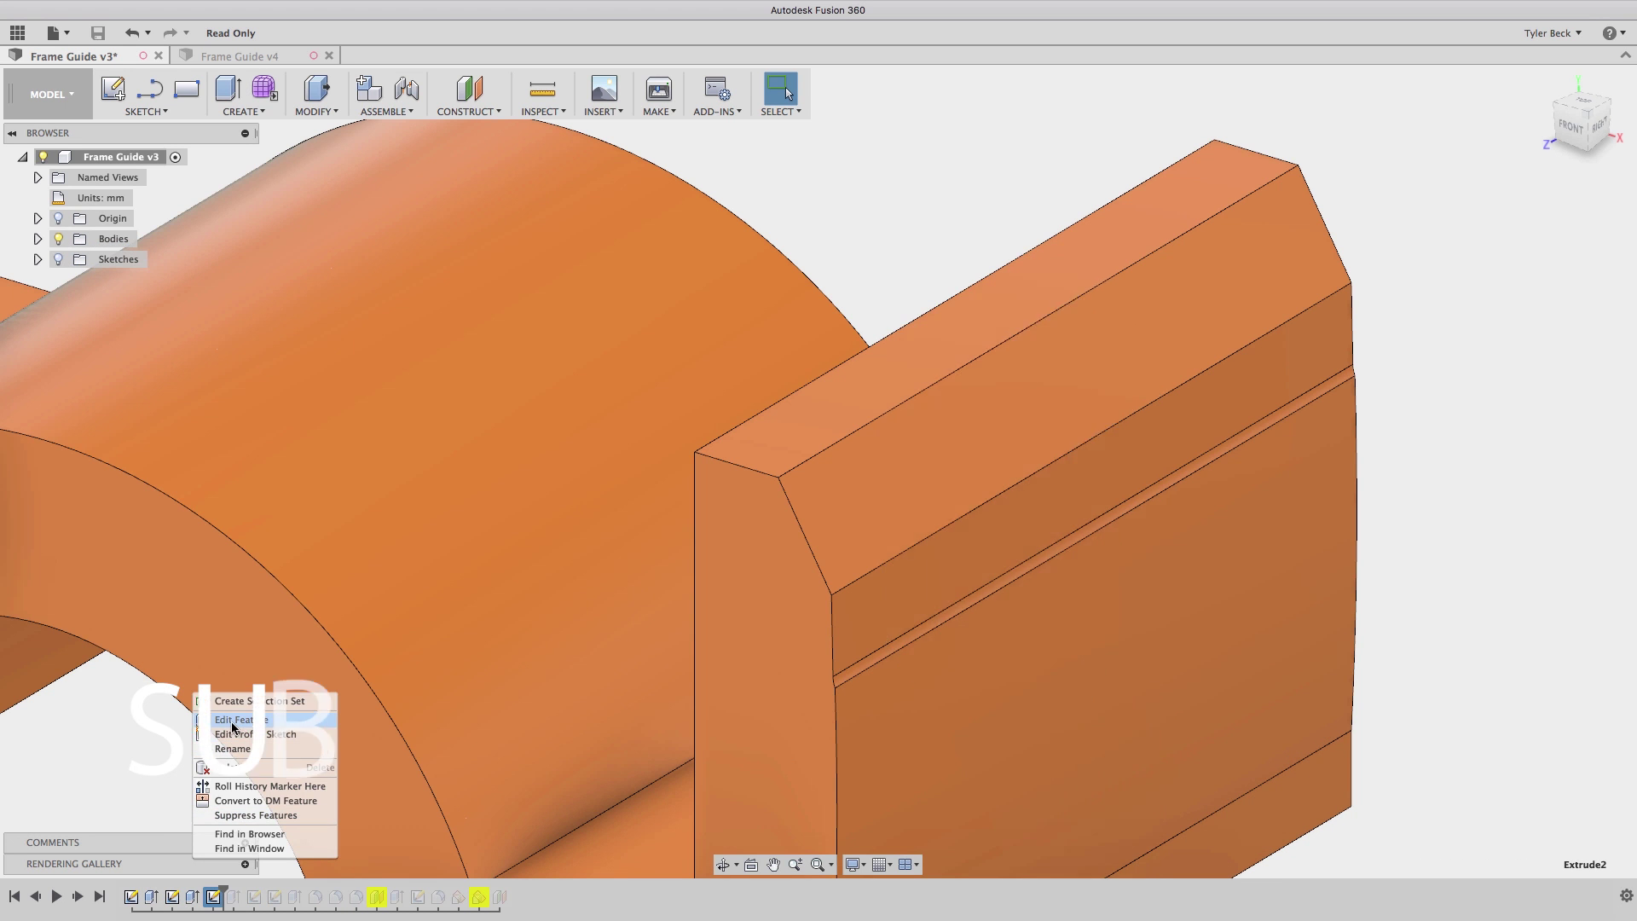
left_click_drag(1157, 233, 1459, 186)
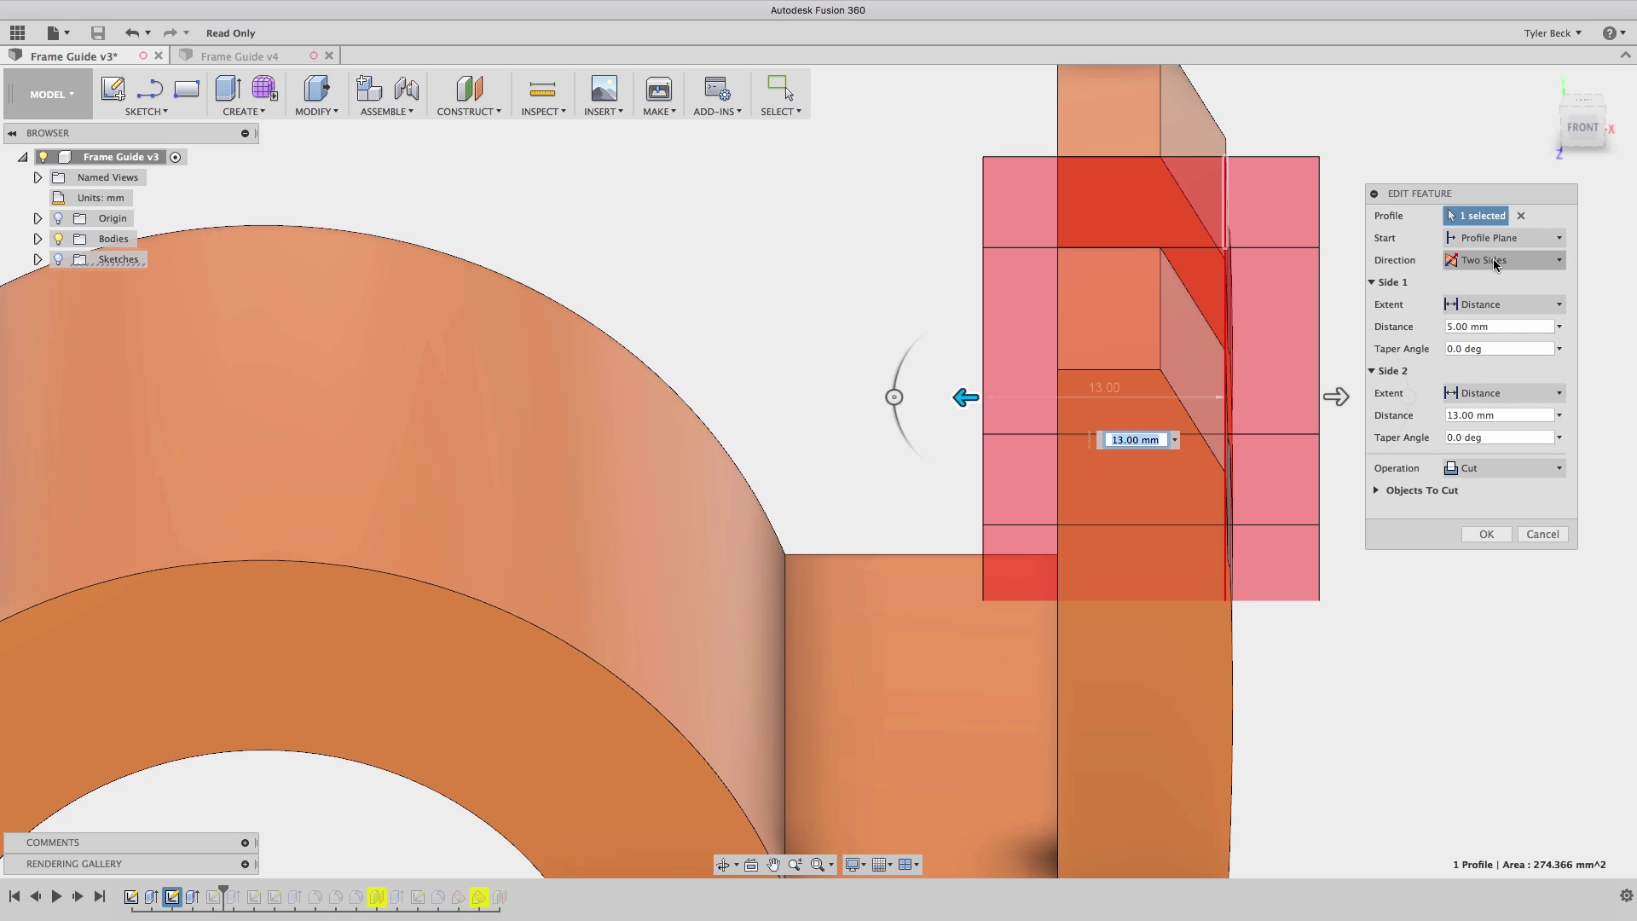
left_click_drag(1351, 399, 1313, 398)
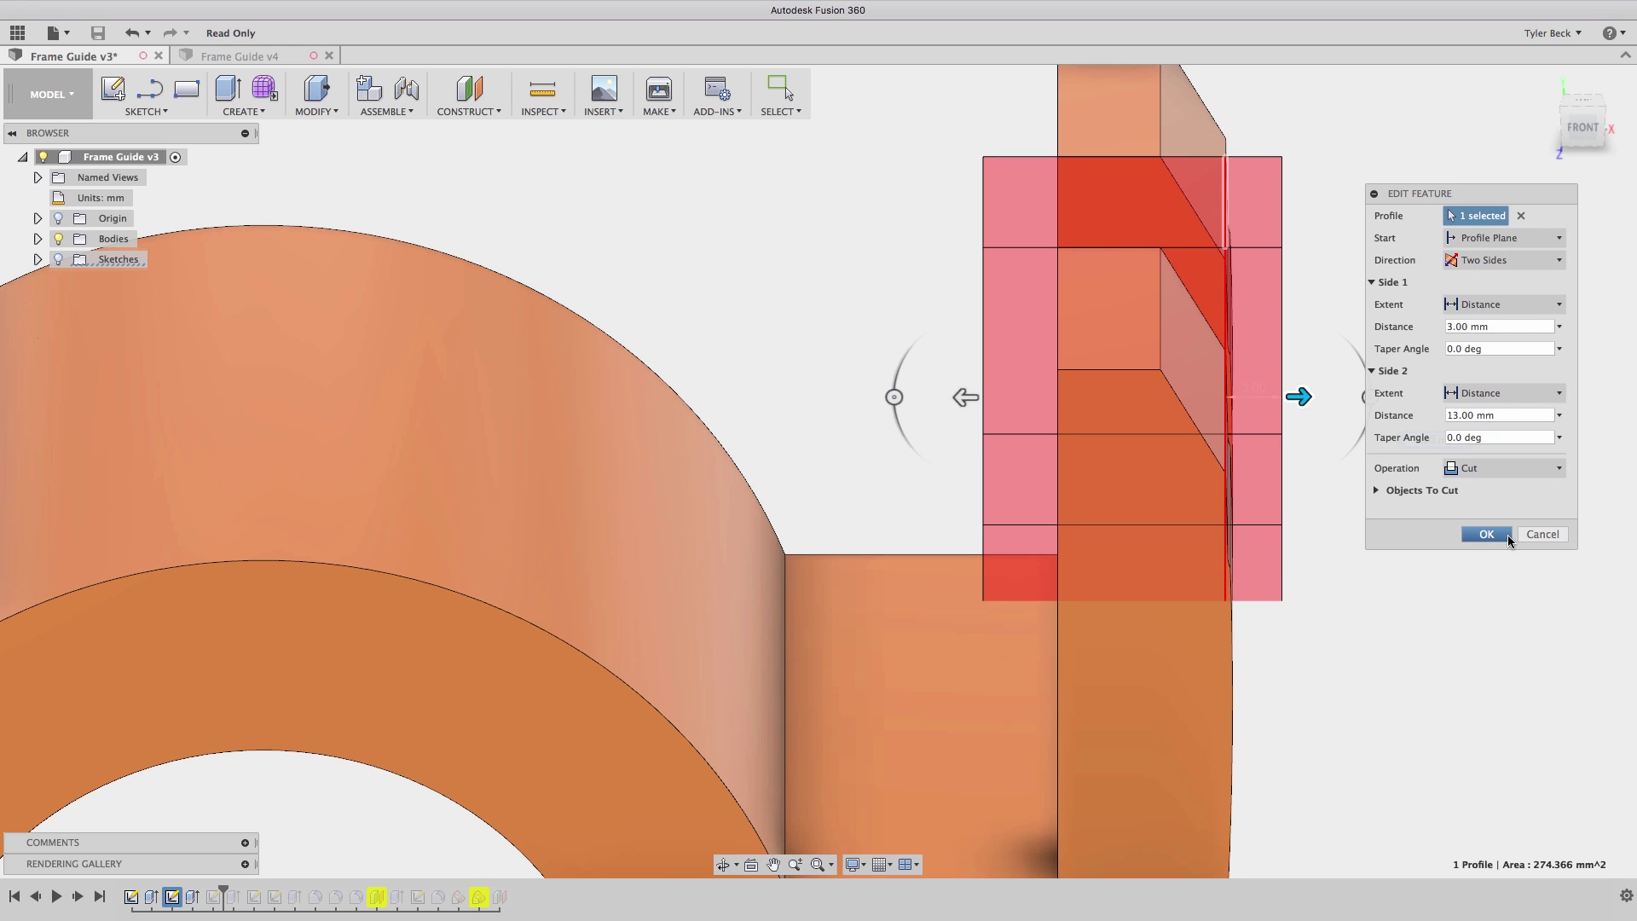
left_click(1483, 534)
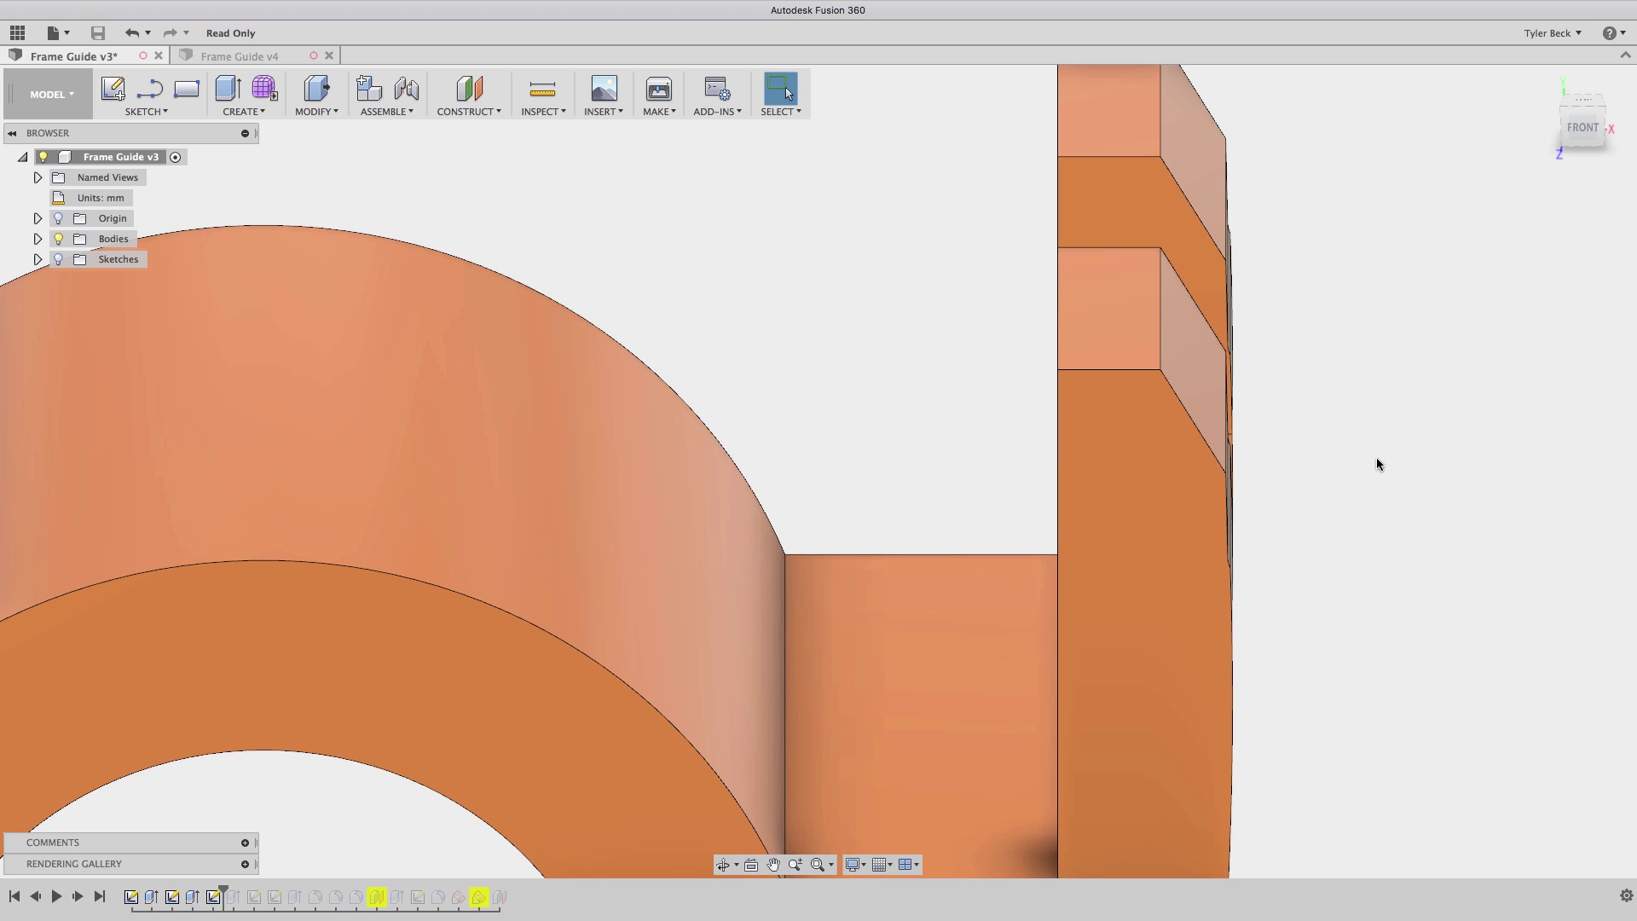
middle_click_drag(1347, 443, 1311, 441, "shift")
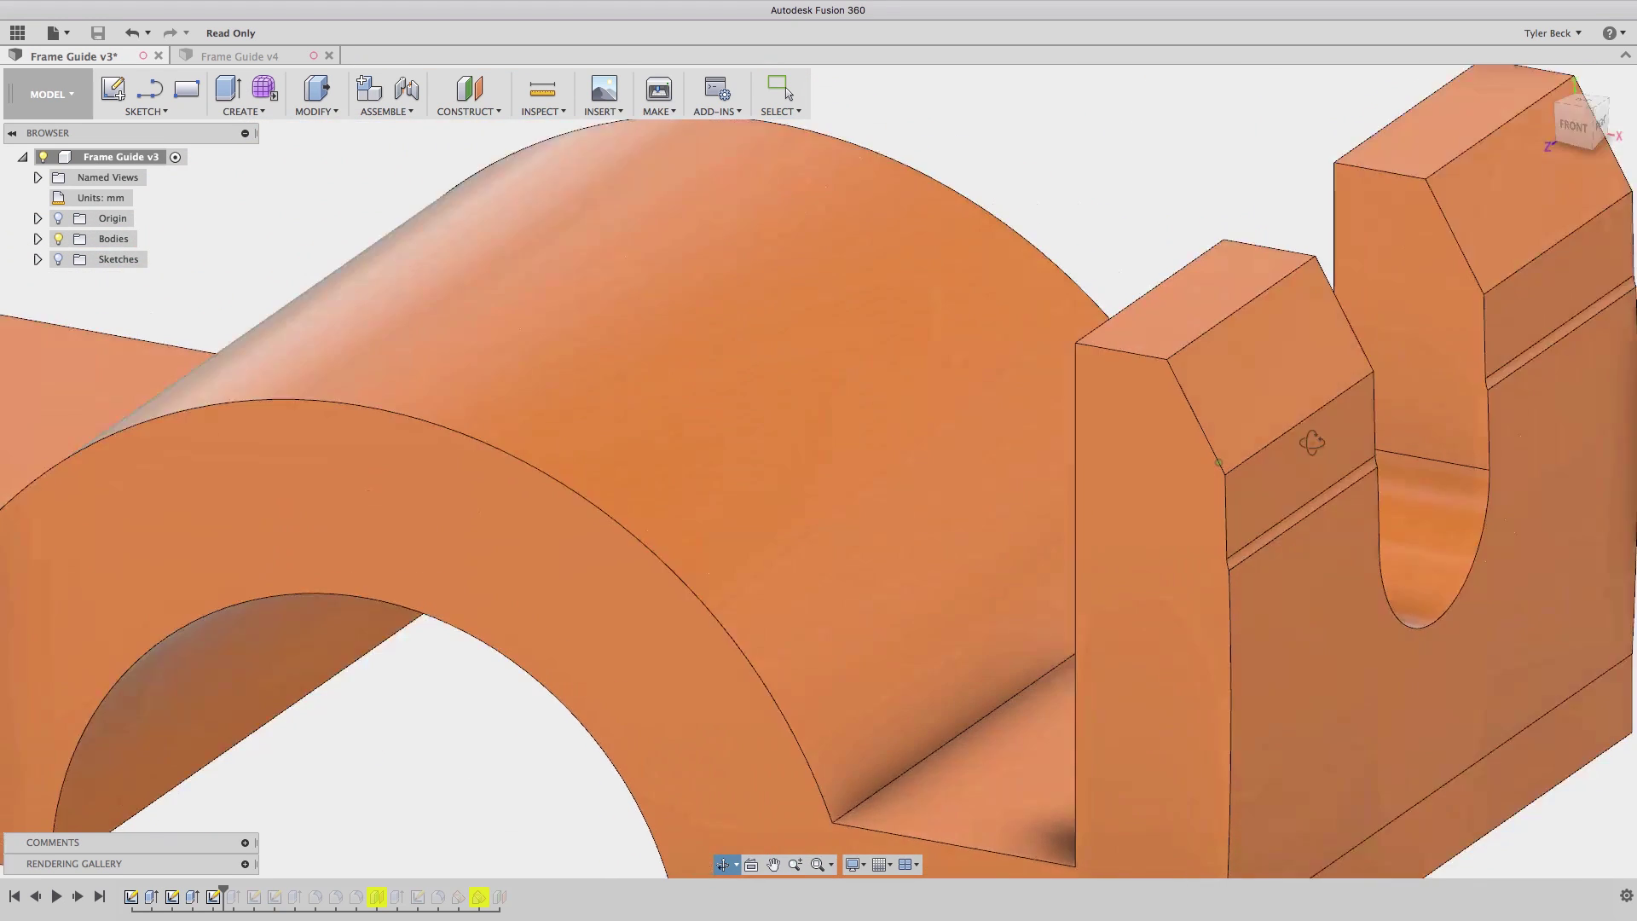
scroll(1330, 450, "down", 6)
Roll the history forward past Fillet3 to Plane1, restoring the flange holes and rounded edges.
key("Escape")
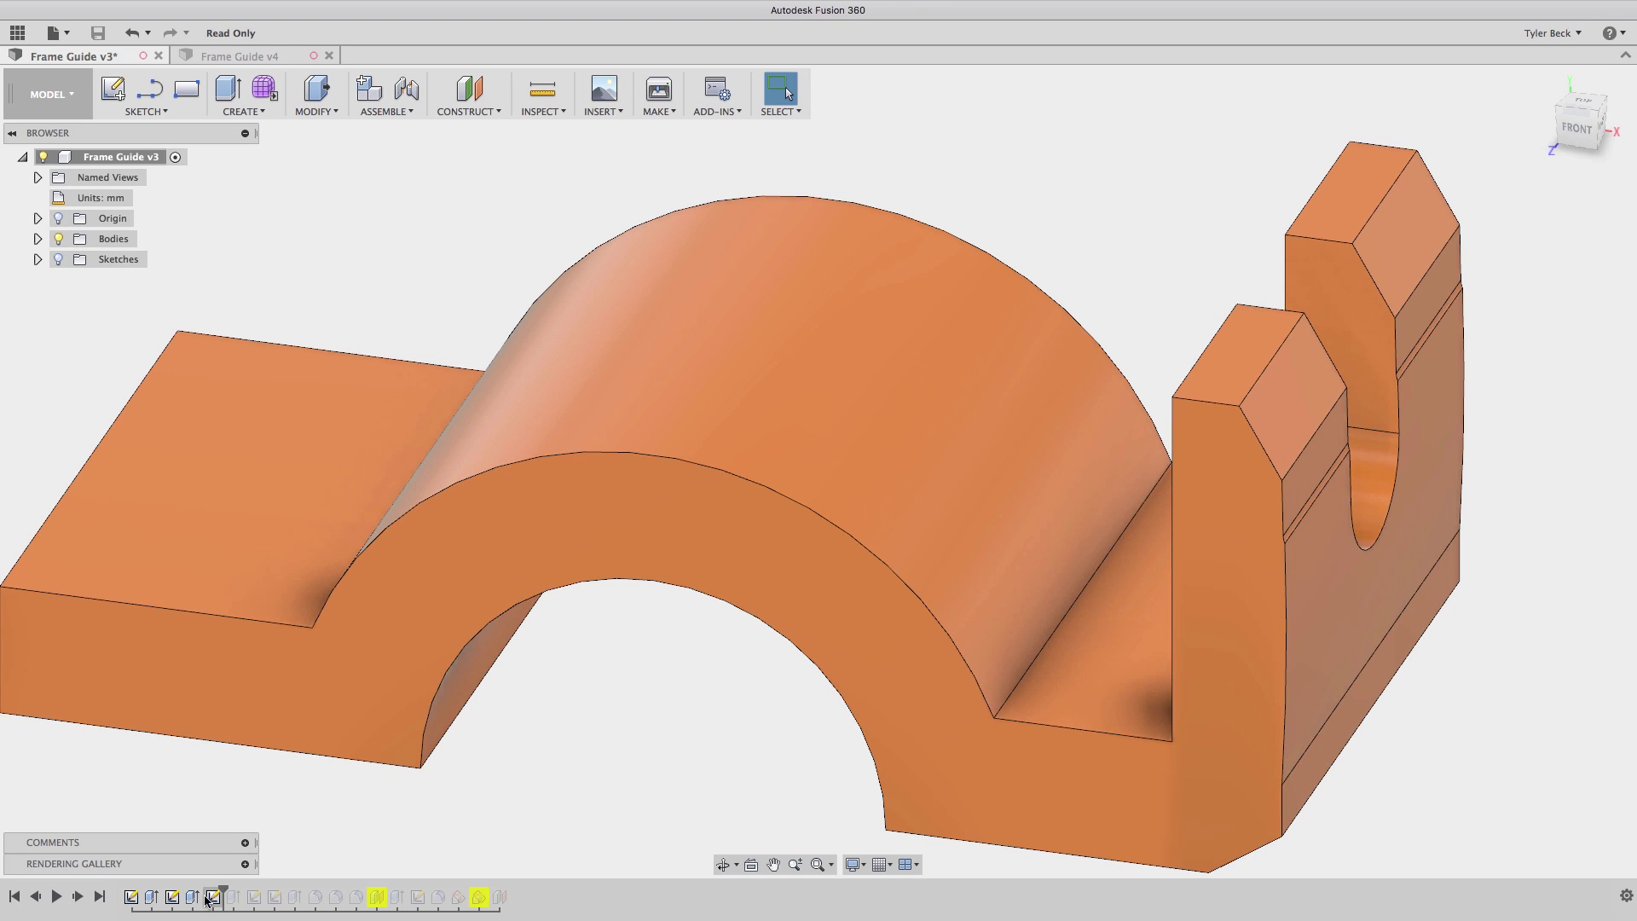
left_click_drag(225, 891, 367, 905)
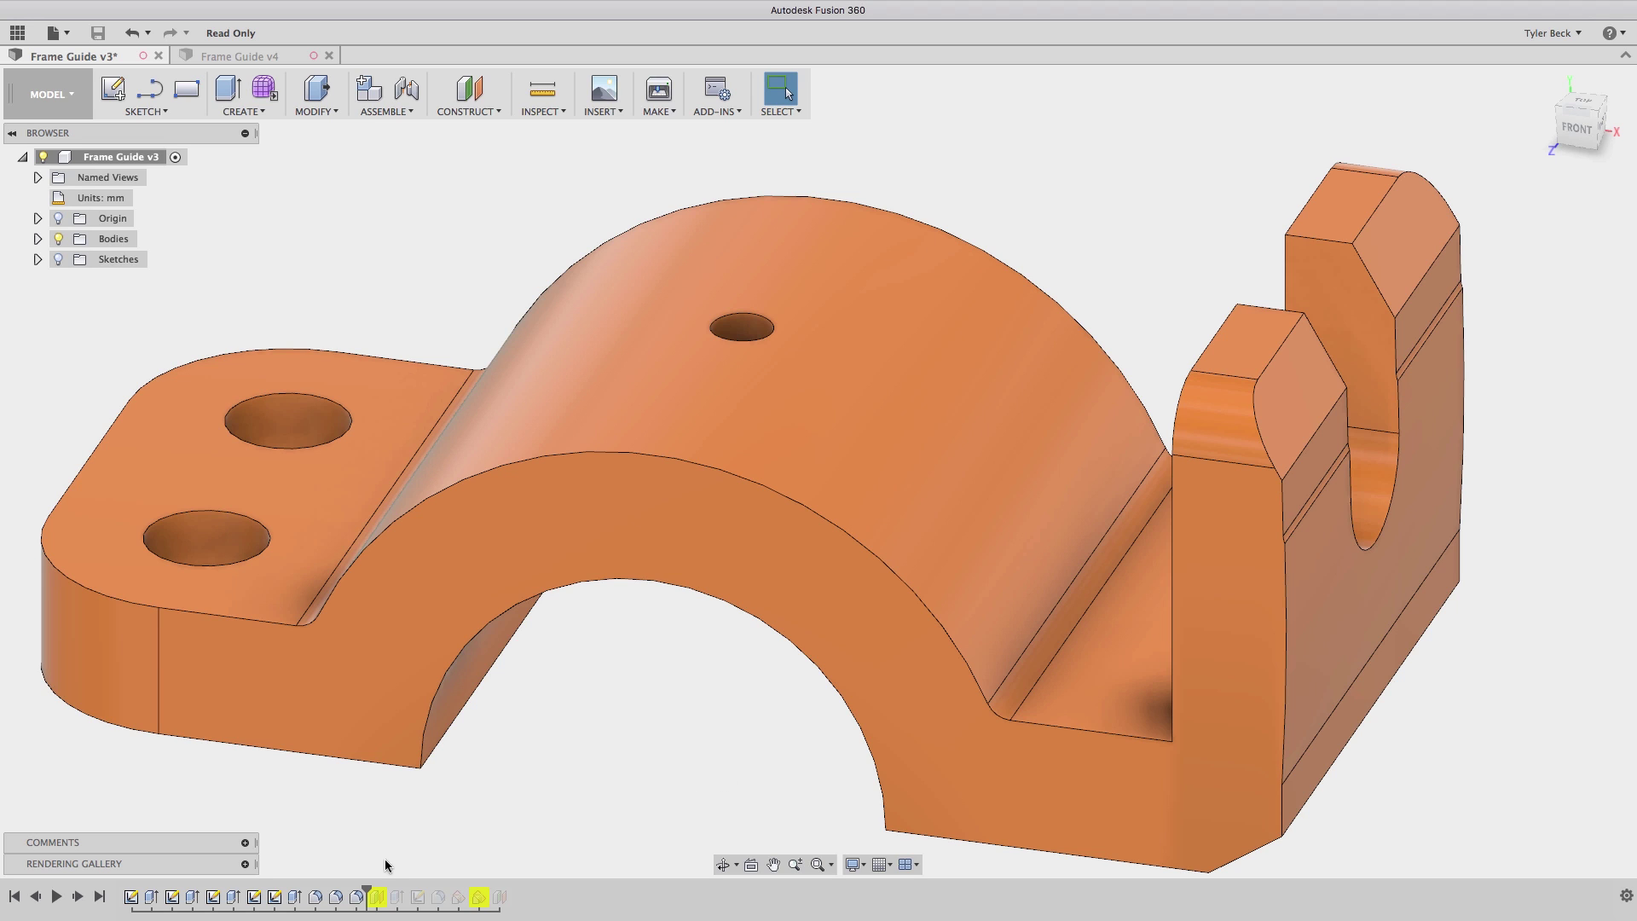
left_click_drag(369, 888, 386, 896)
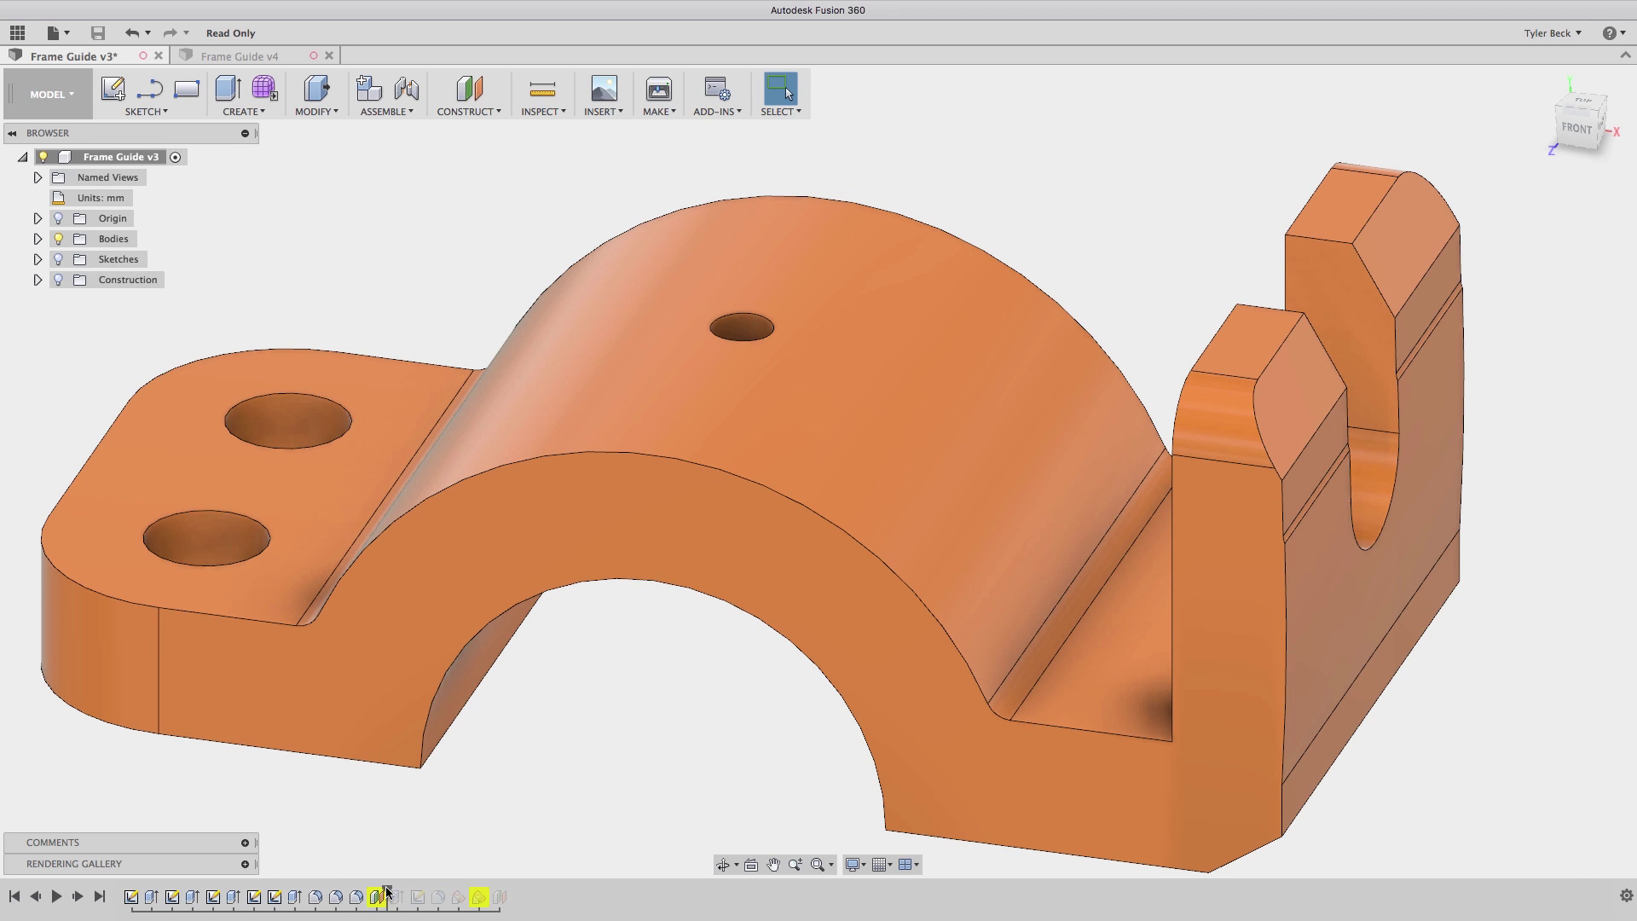
Review Plane1's reference-failure warning and dismiss it.
right_click(381, 900)
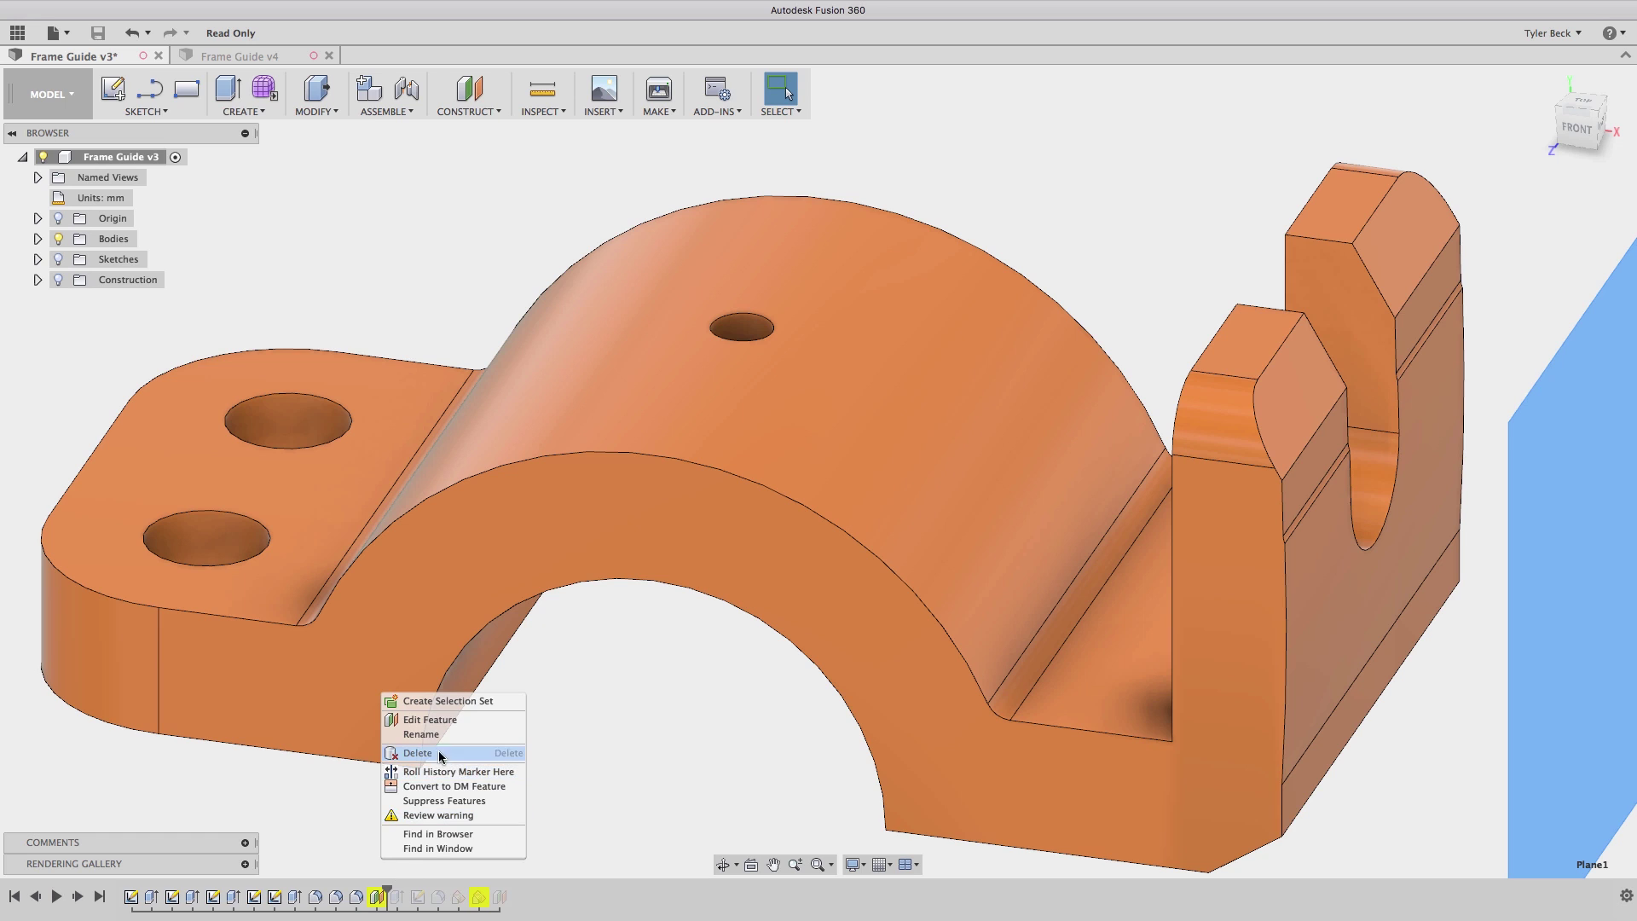
left_click(454, 817)
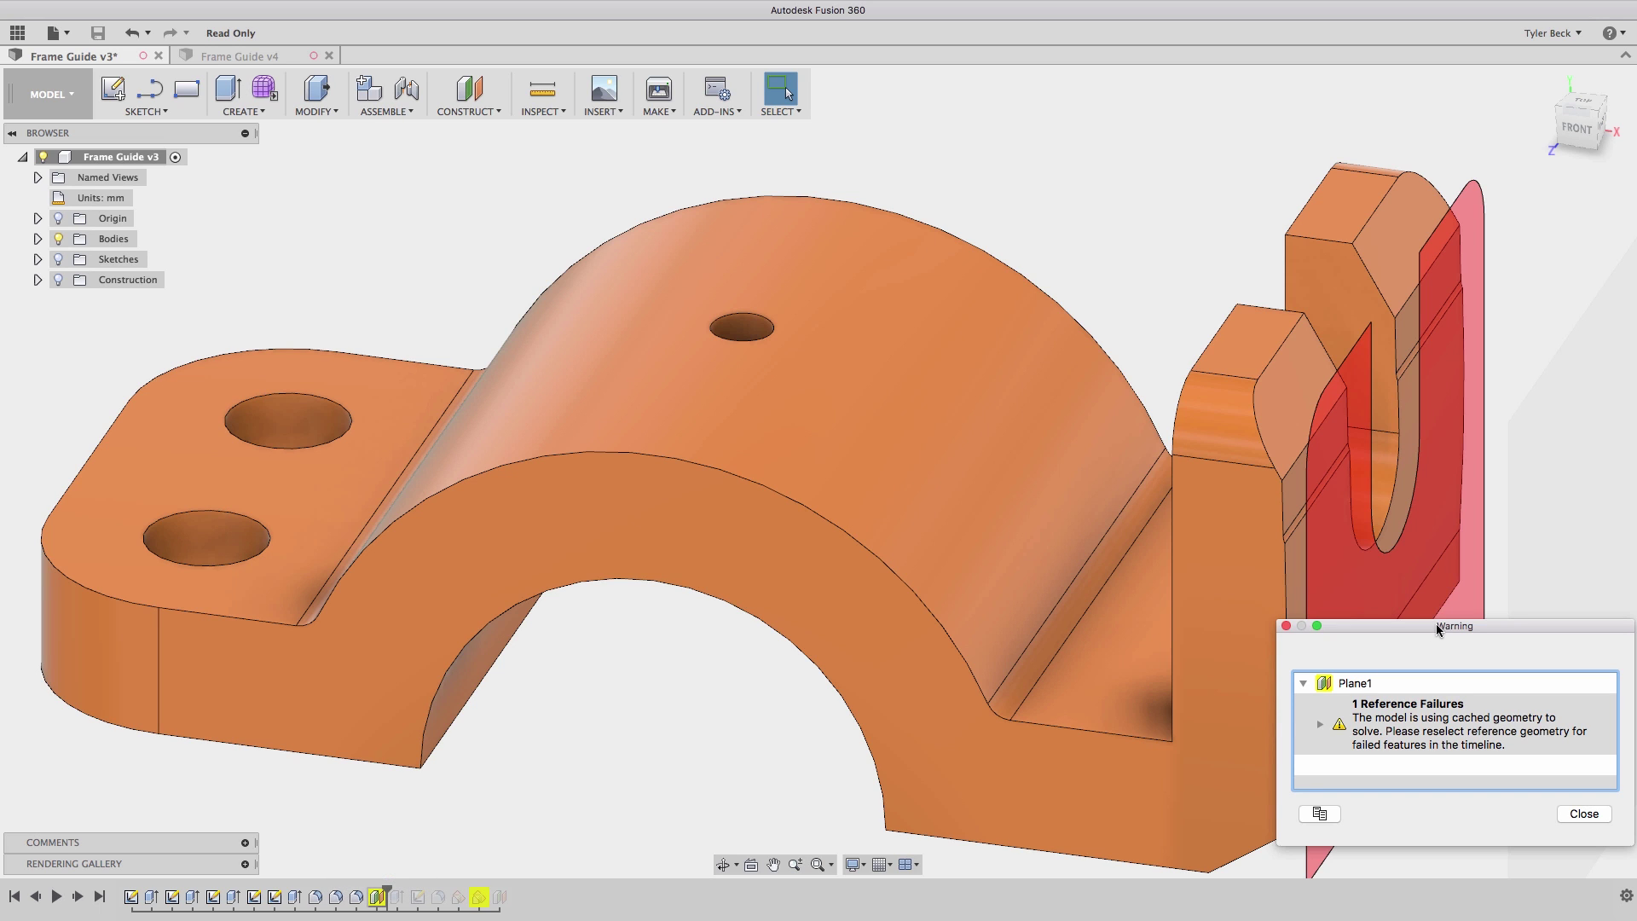
left_click(1585, 814)
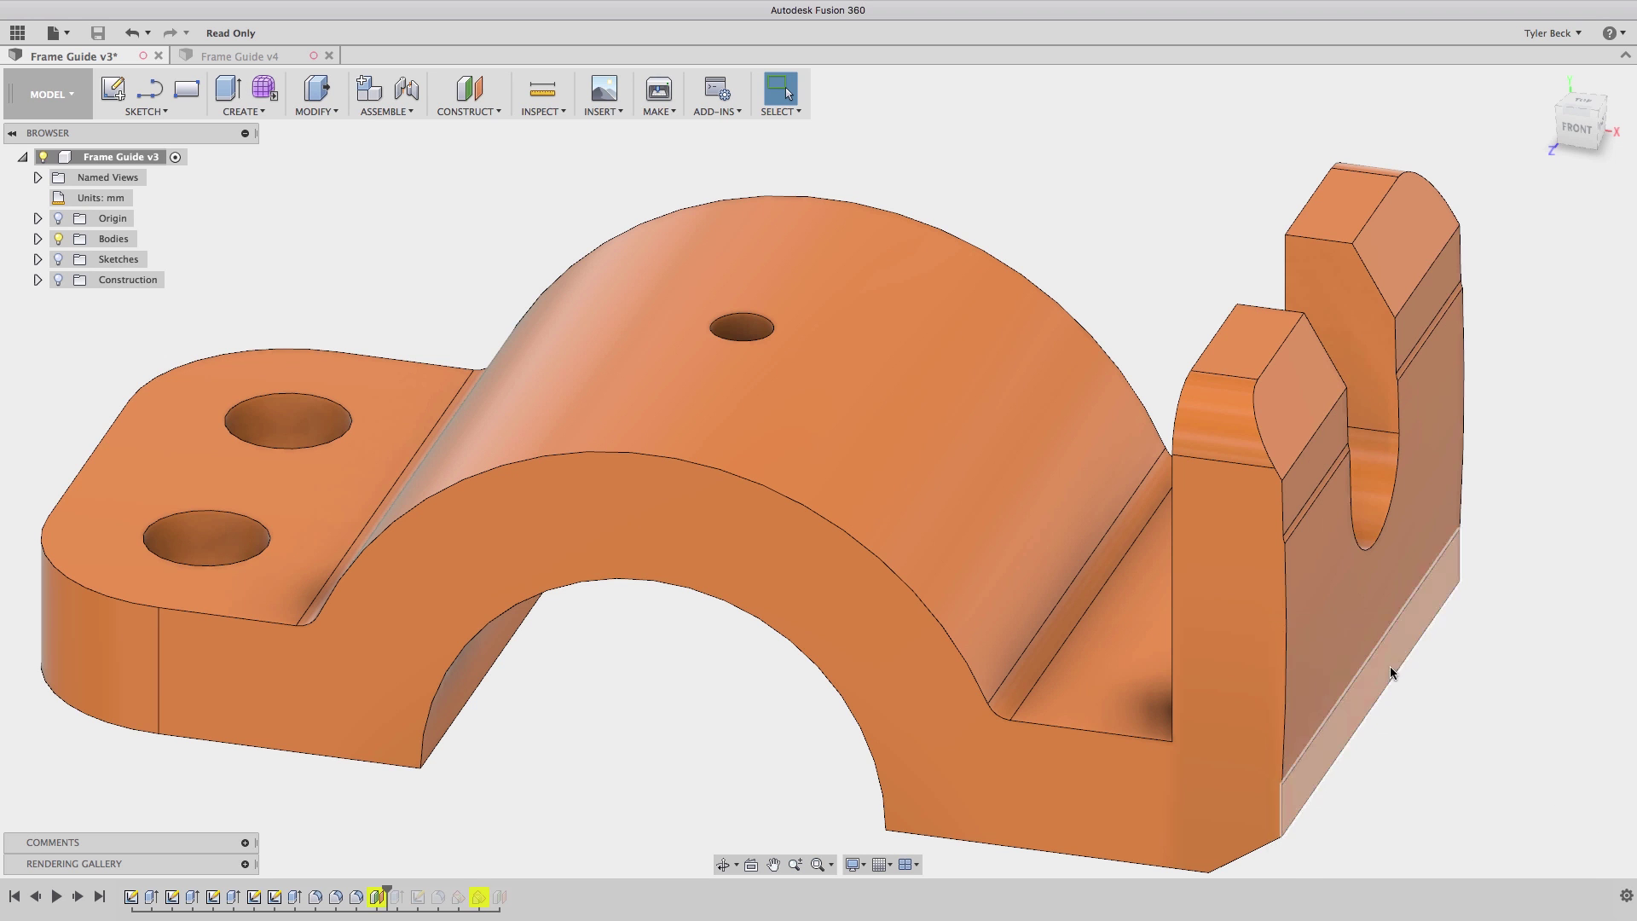
middle_click_drag(1432, 610, 1347, 636, "shift")
scroll(1347, 636, "down", 5)
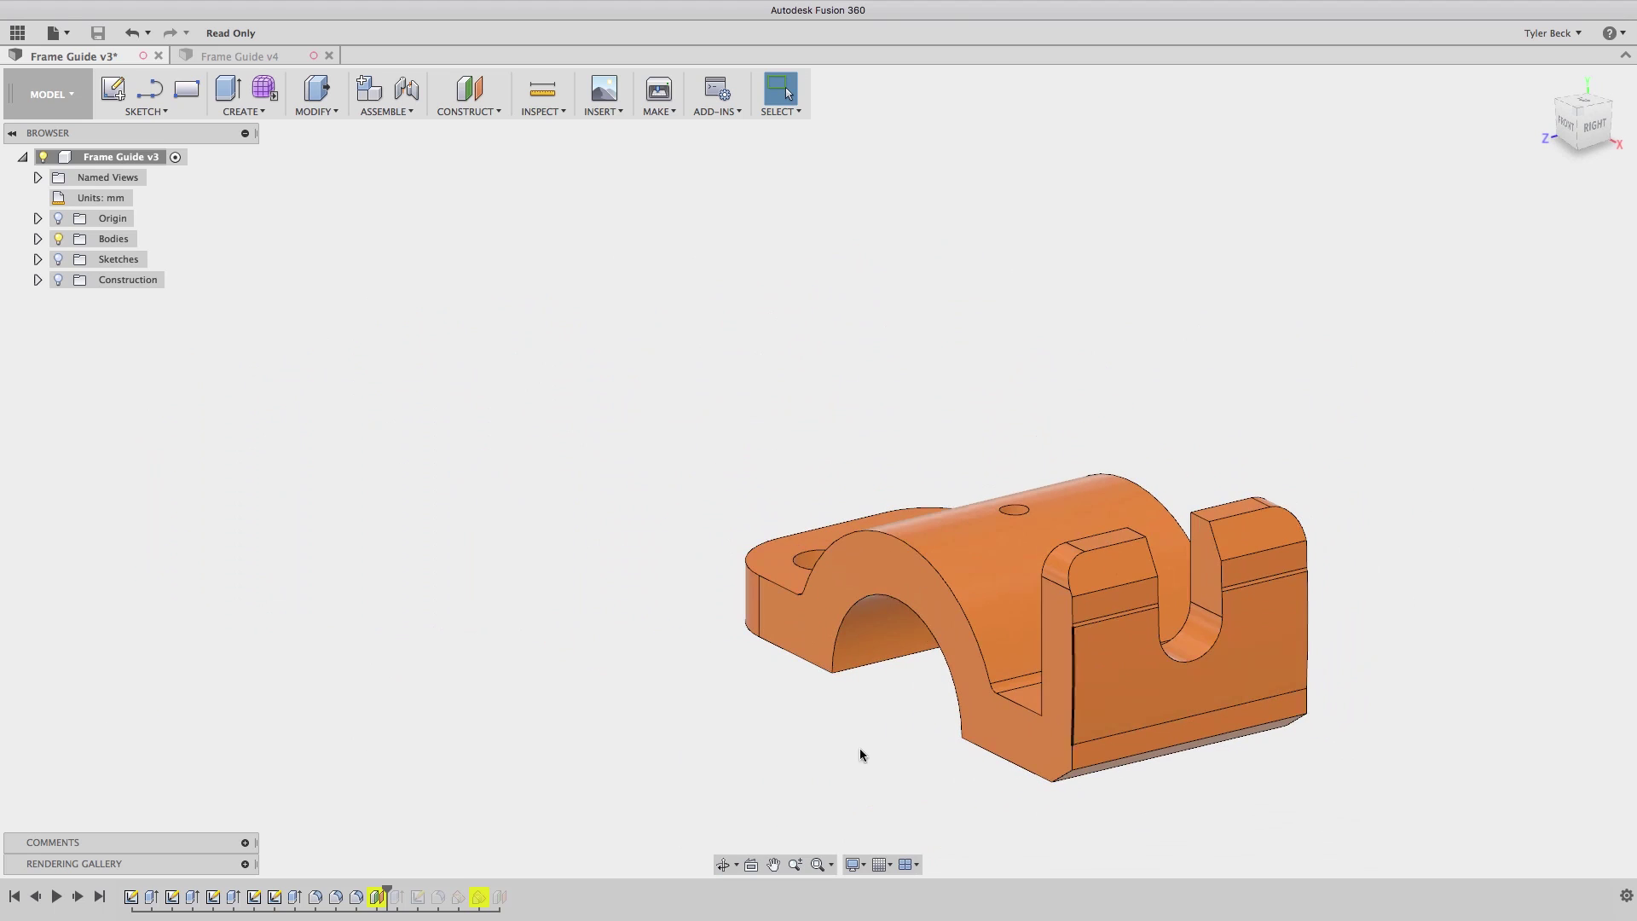
Inspect Plane1's definition without changes and locate the plane on the part.
right_click(377, 896)
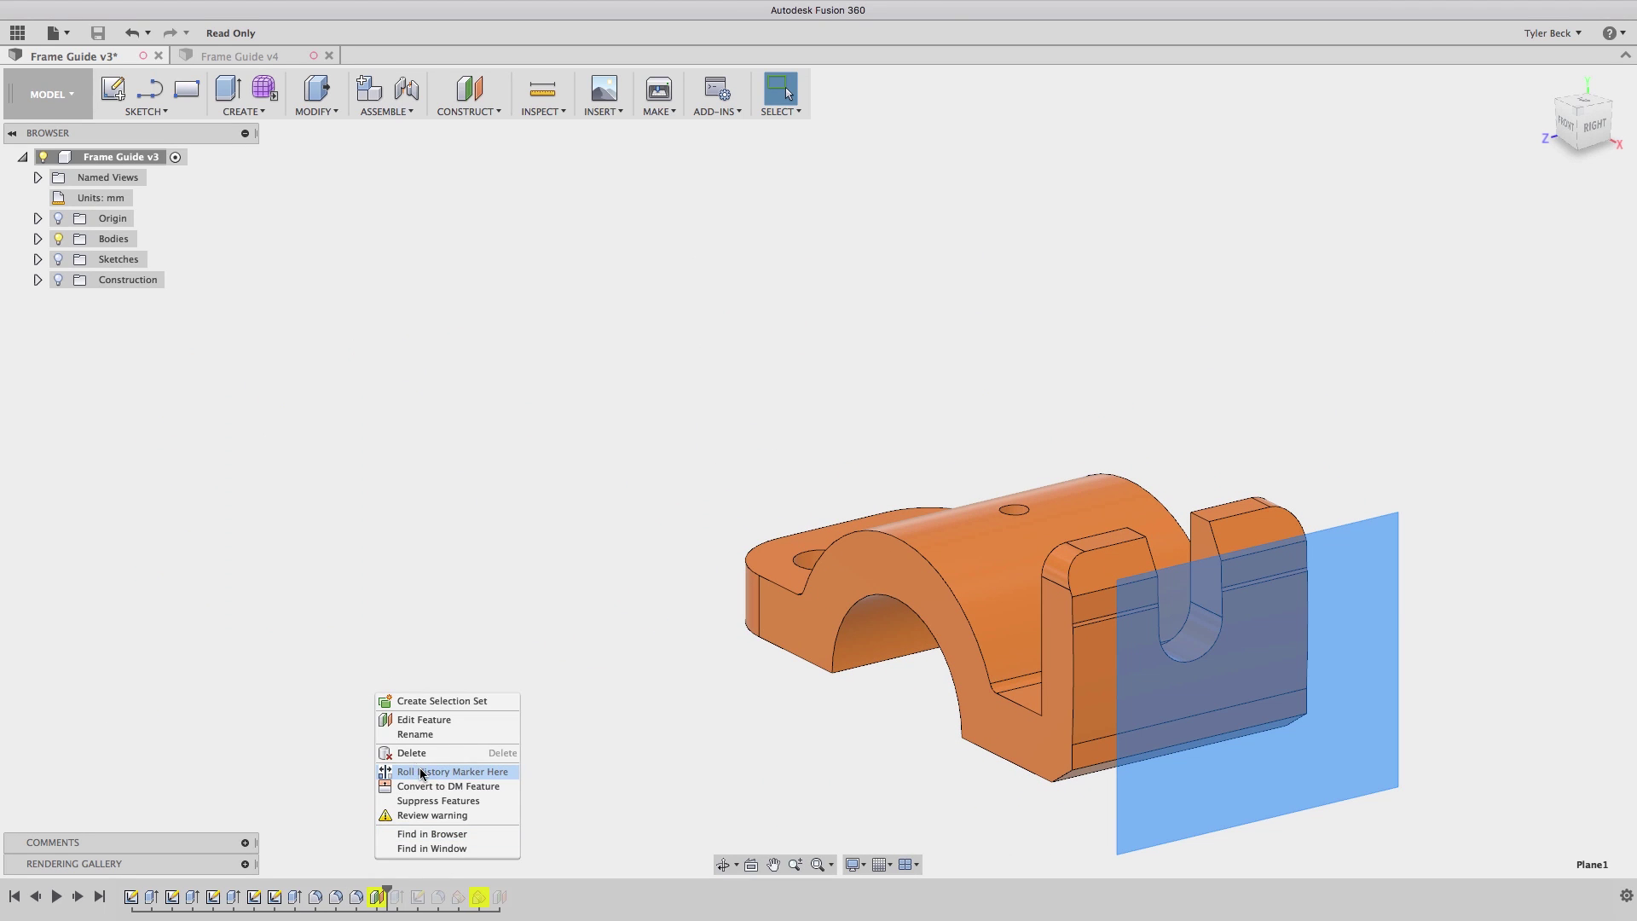
left_click(424, 720)
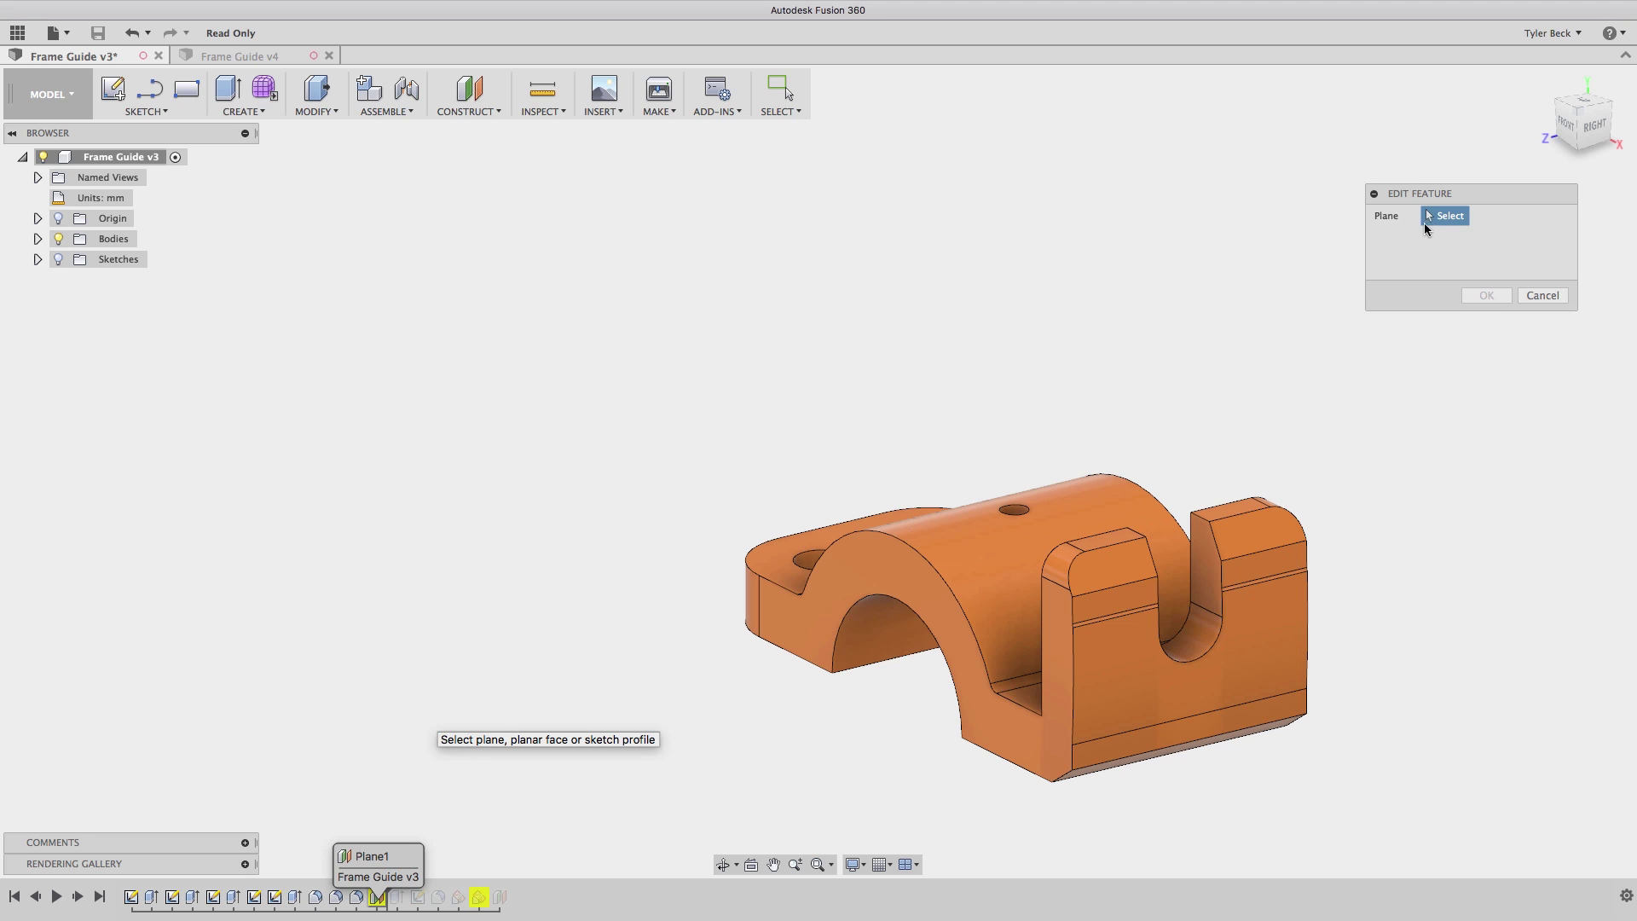
left_click(1535, 296)
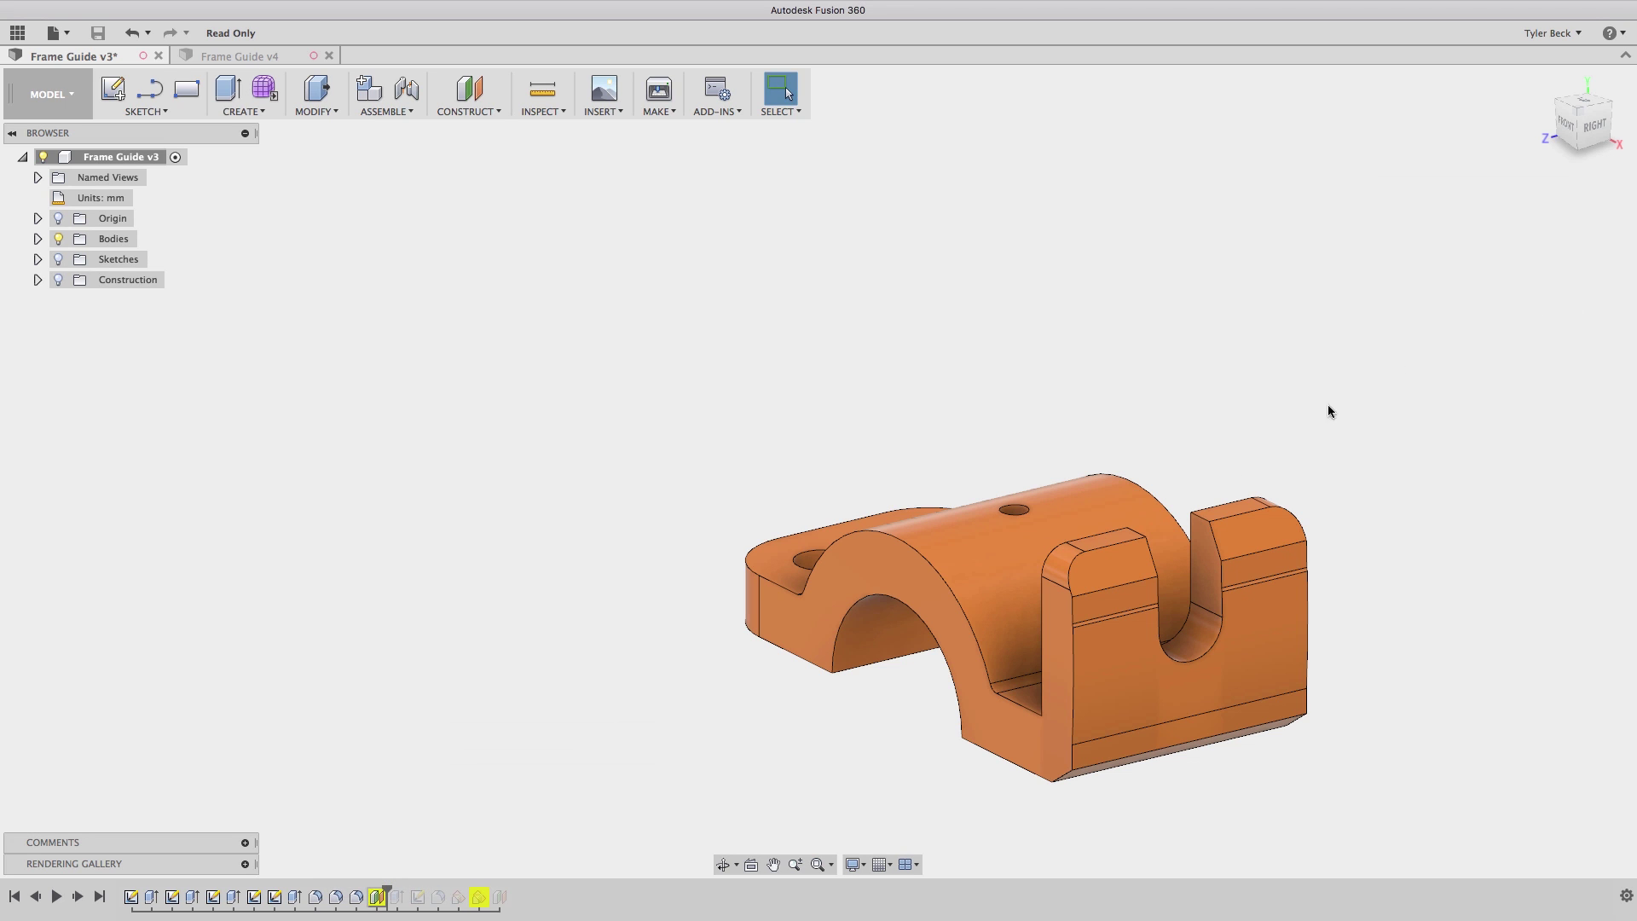
left_click(375, 897)
middle_click_drag(658, 705, 726, 693, "shift")
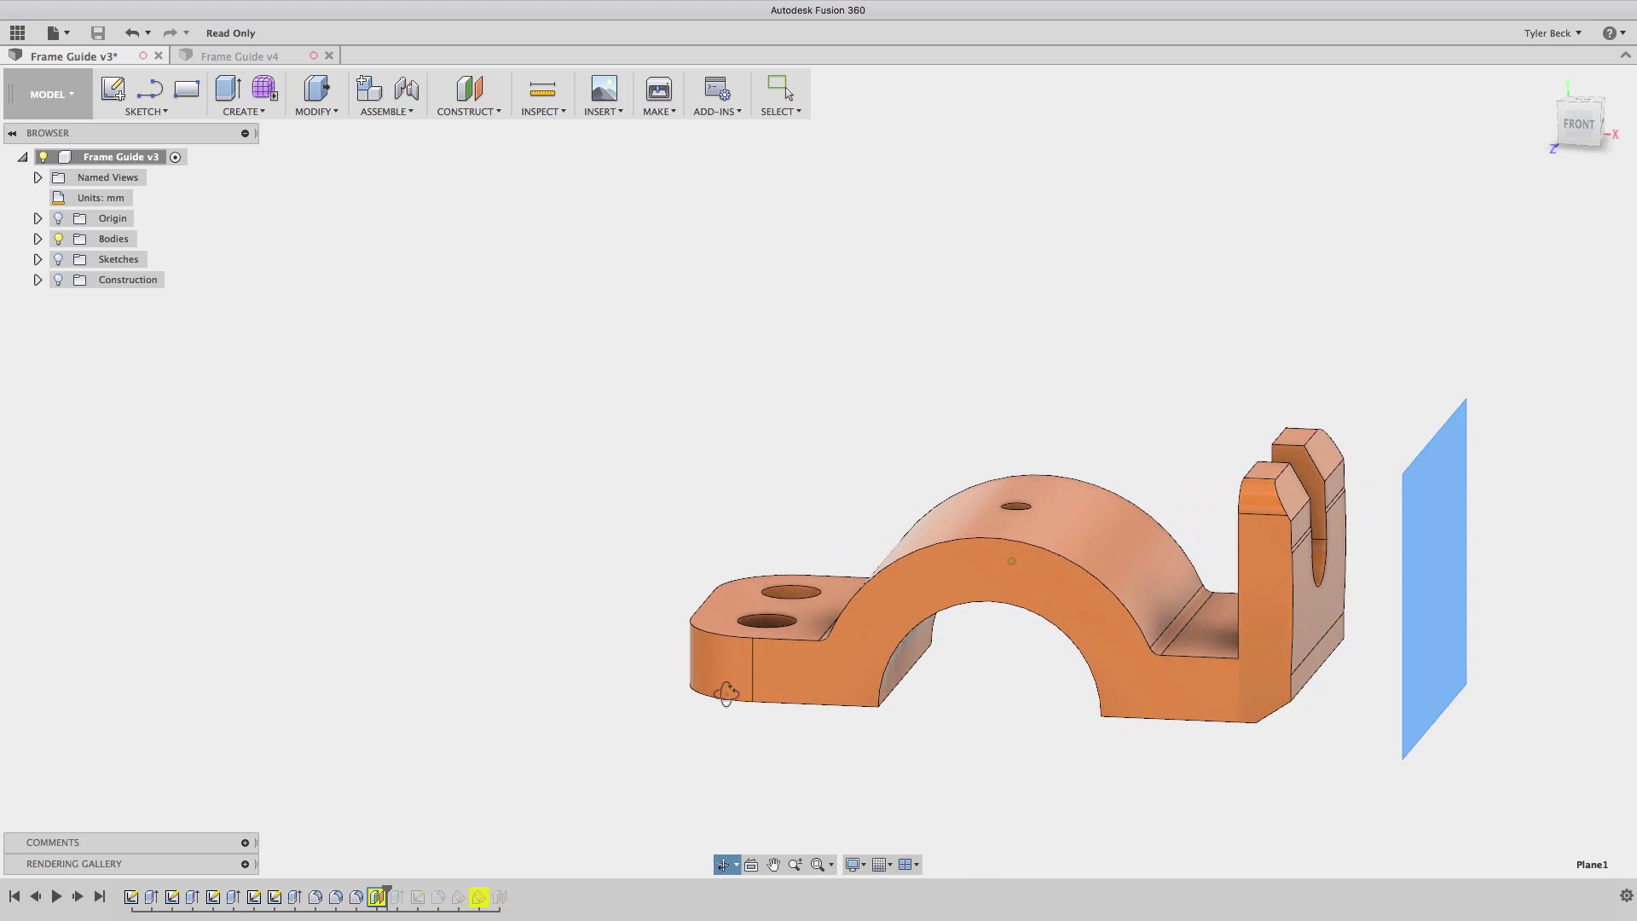
scroll(1307, 675, "up", 3)
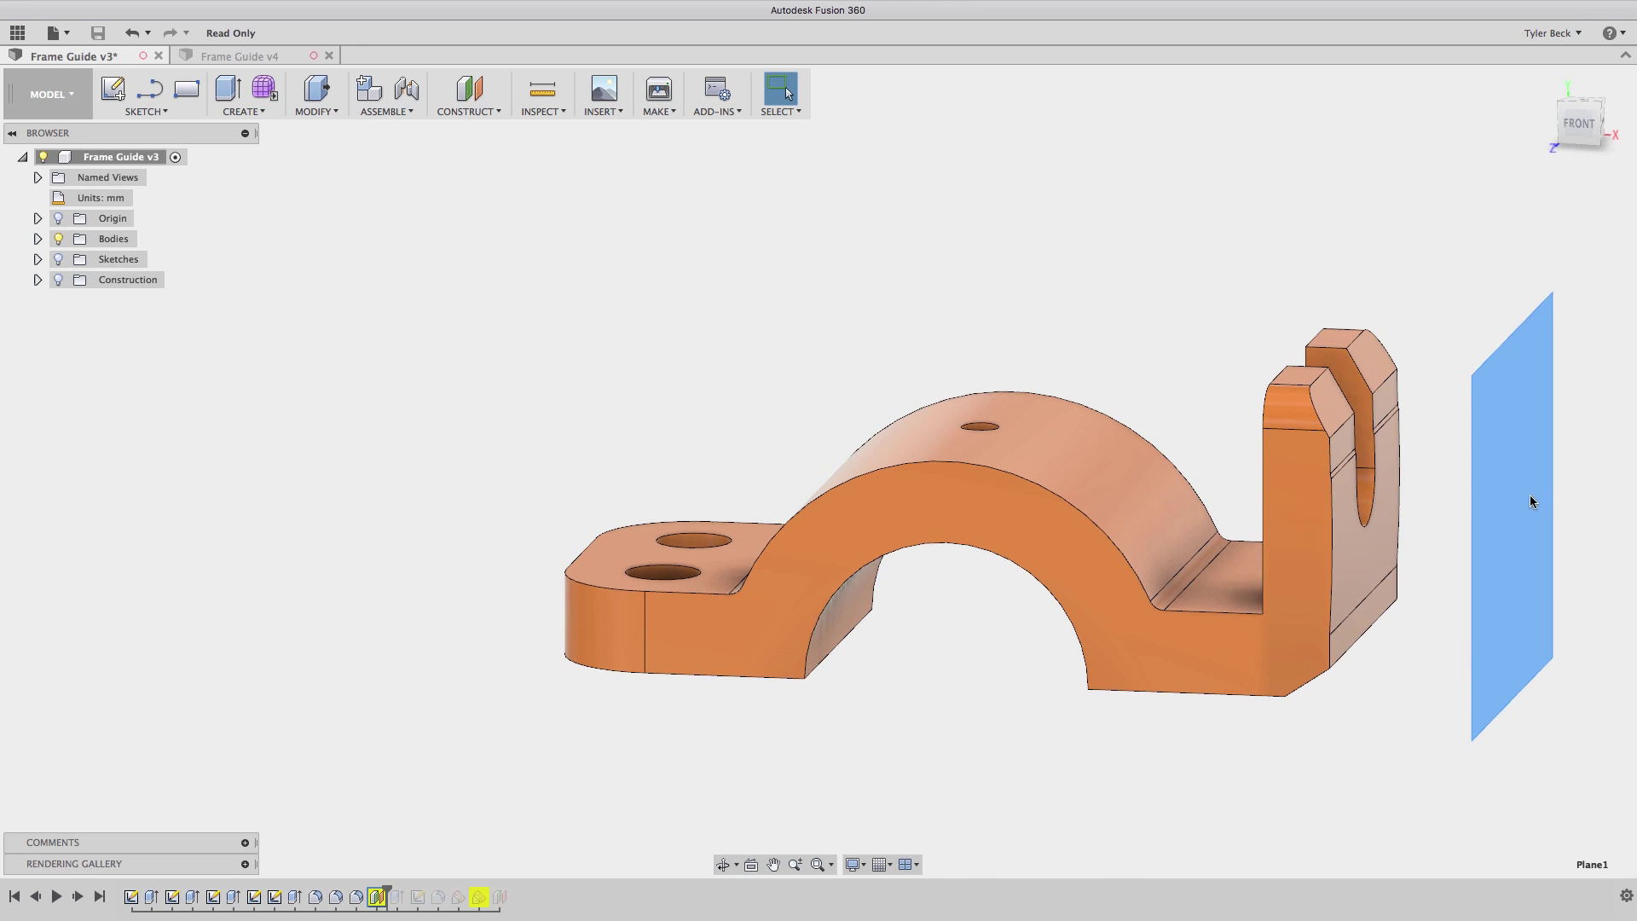
scroll(1509, 510, "up", 2)
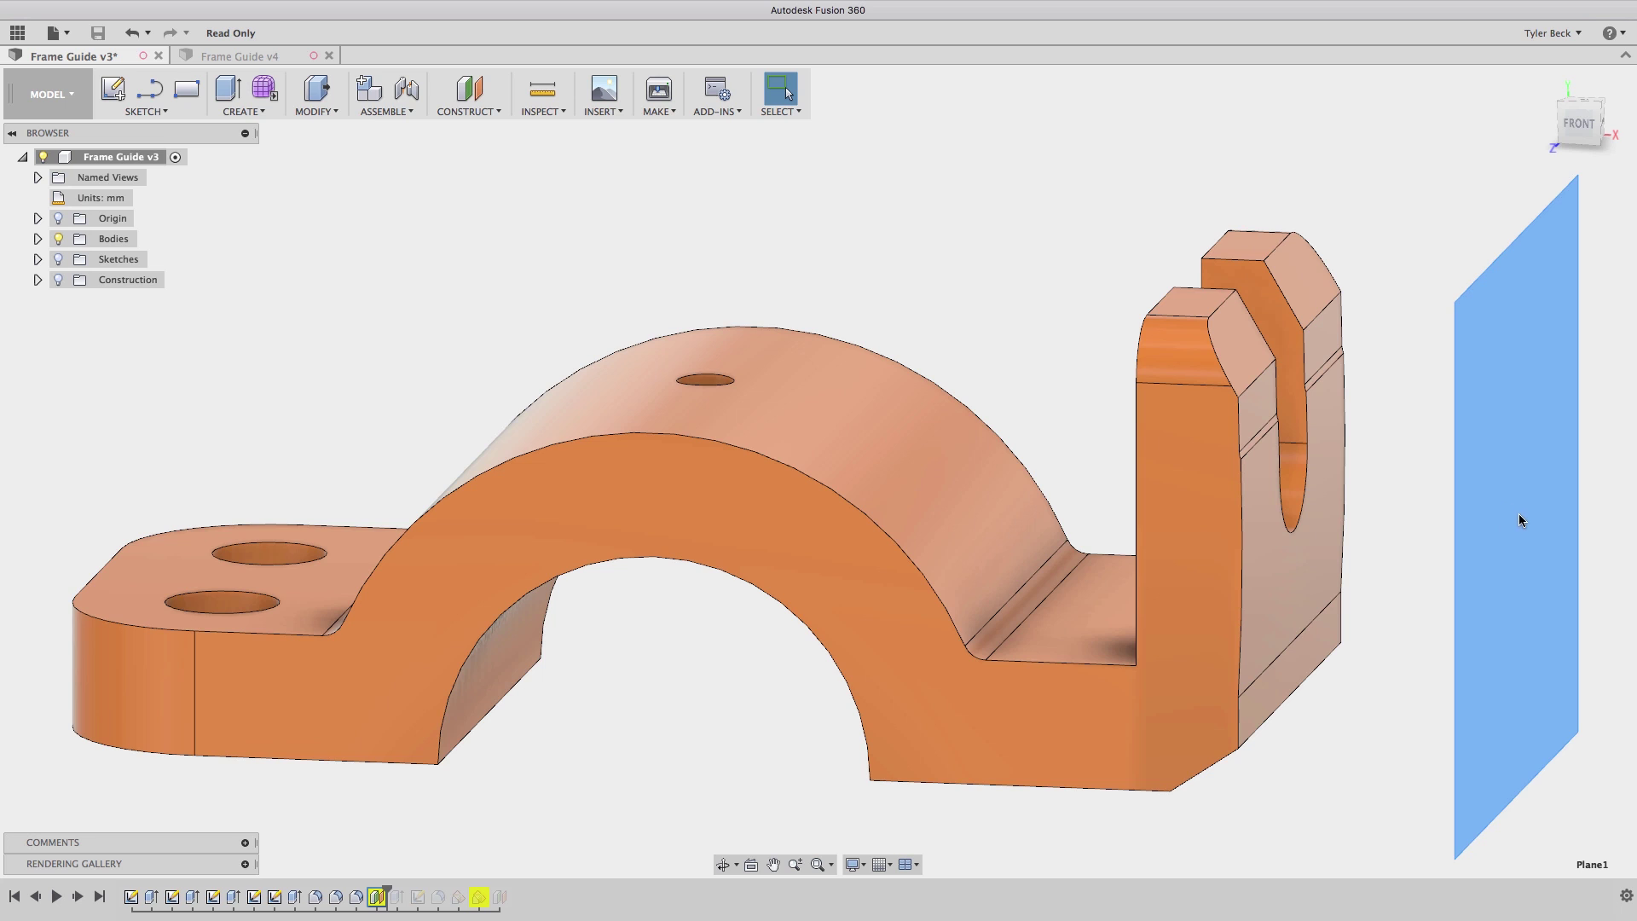
scroll(1507, 533, "down", 2)
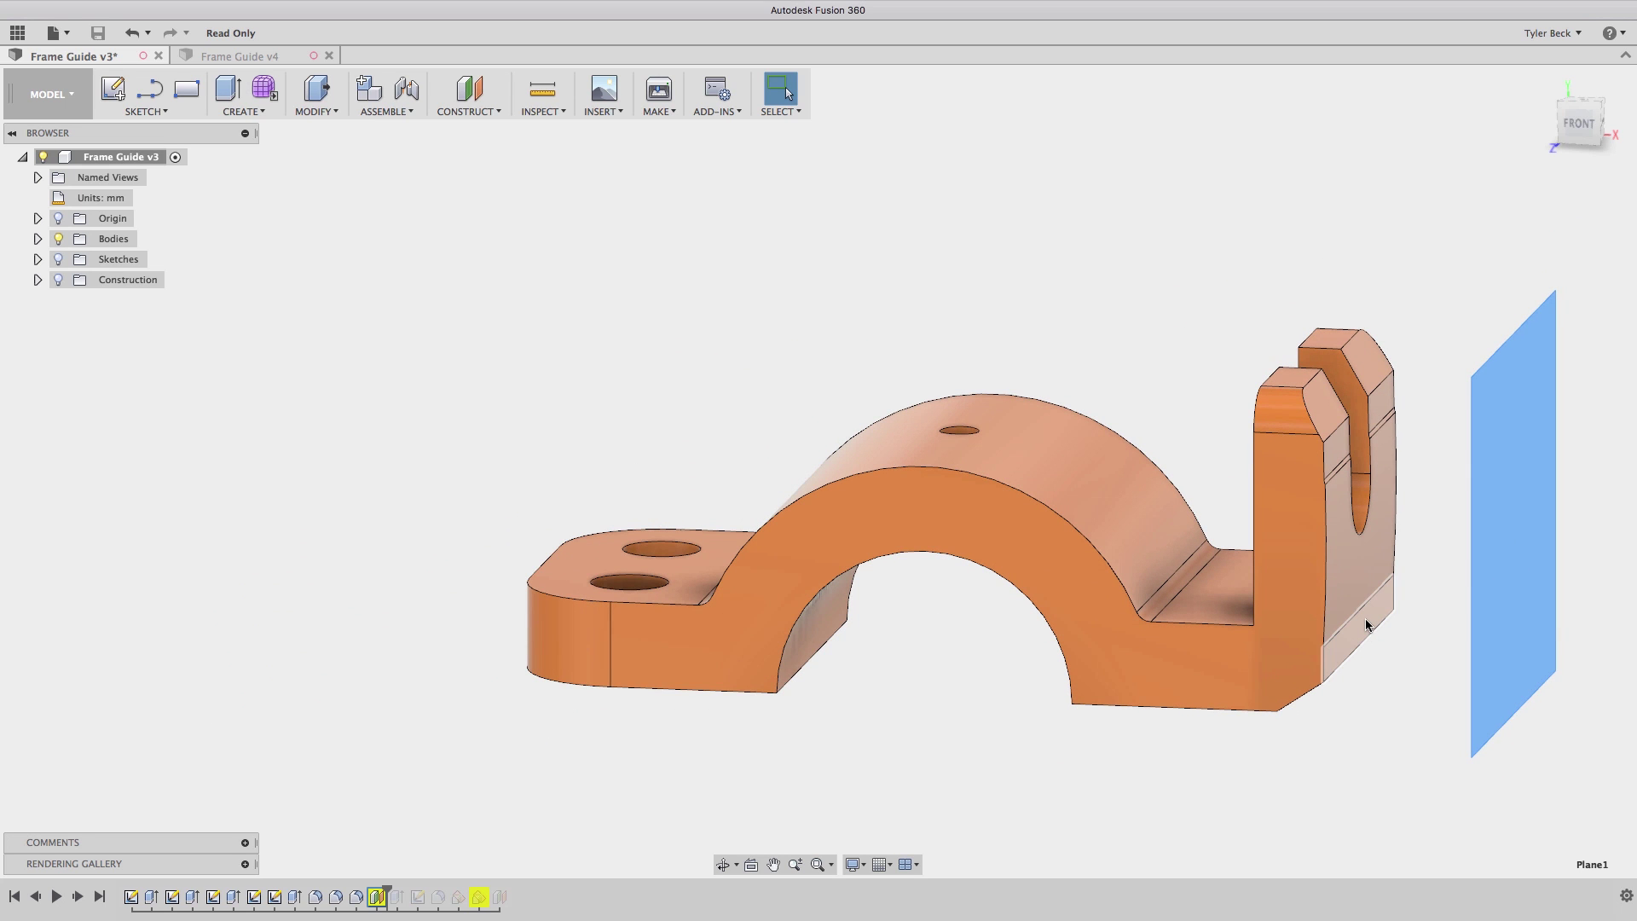
Reattach Plane1 to the part's end face with an 18.00 mm offset.
right_click(374, 900)
left_click(403, 722)
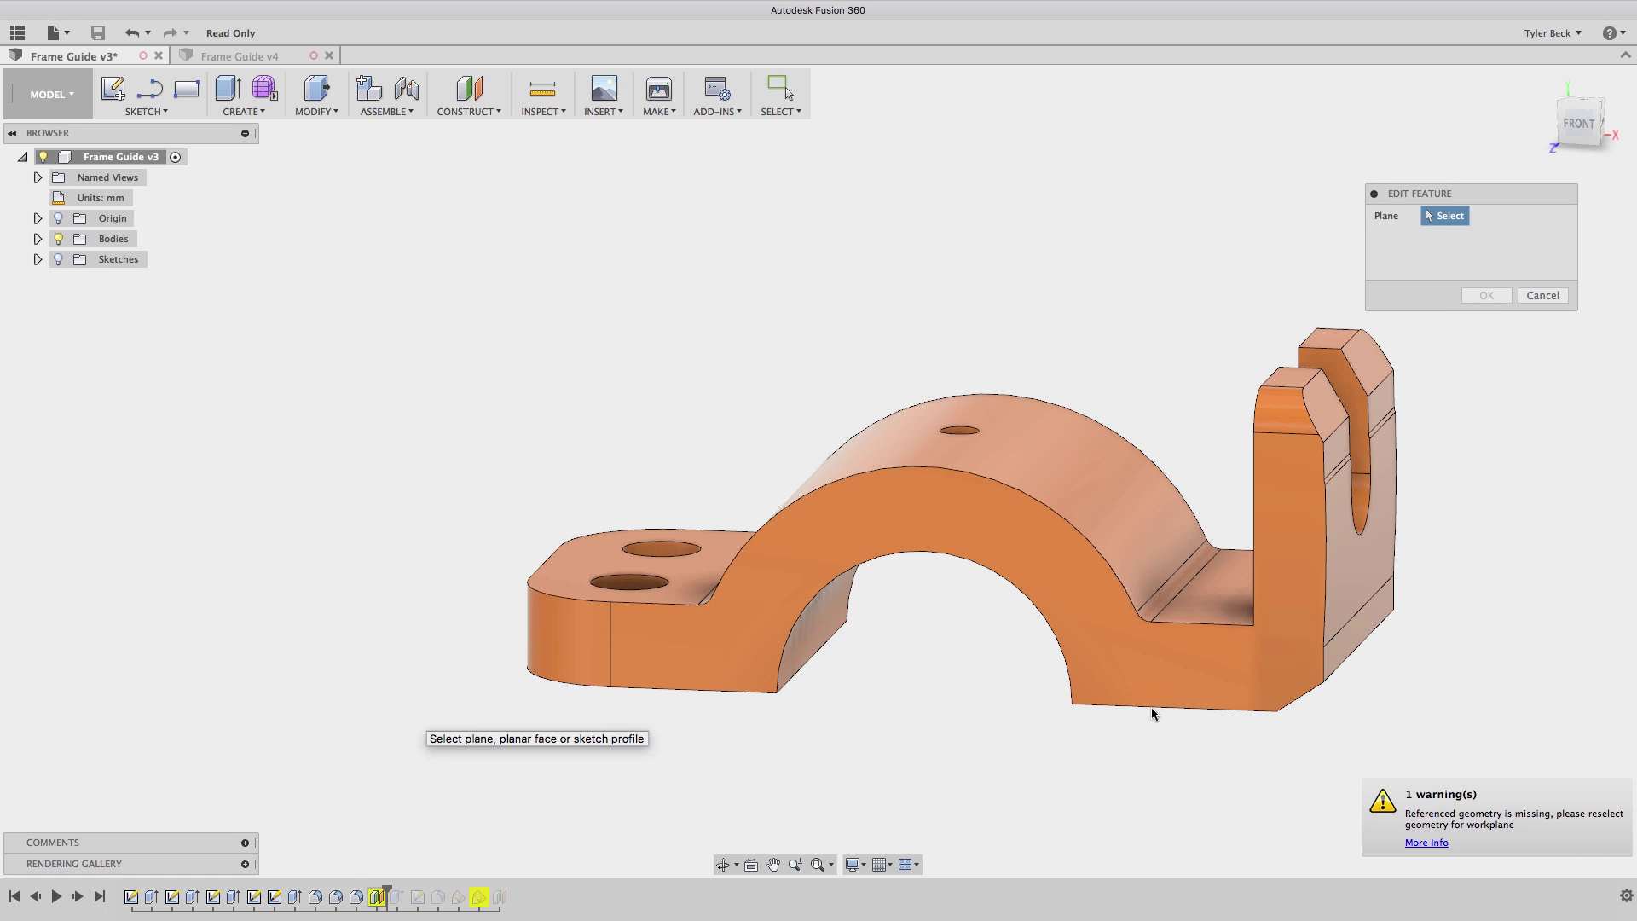
left_click(1364, 622)
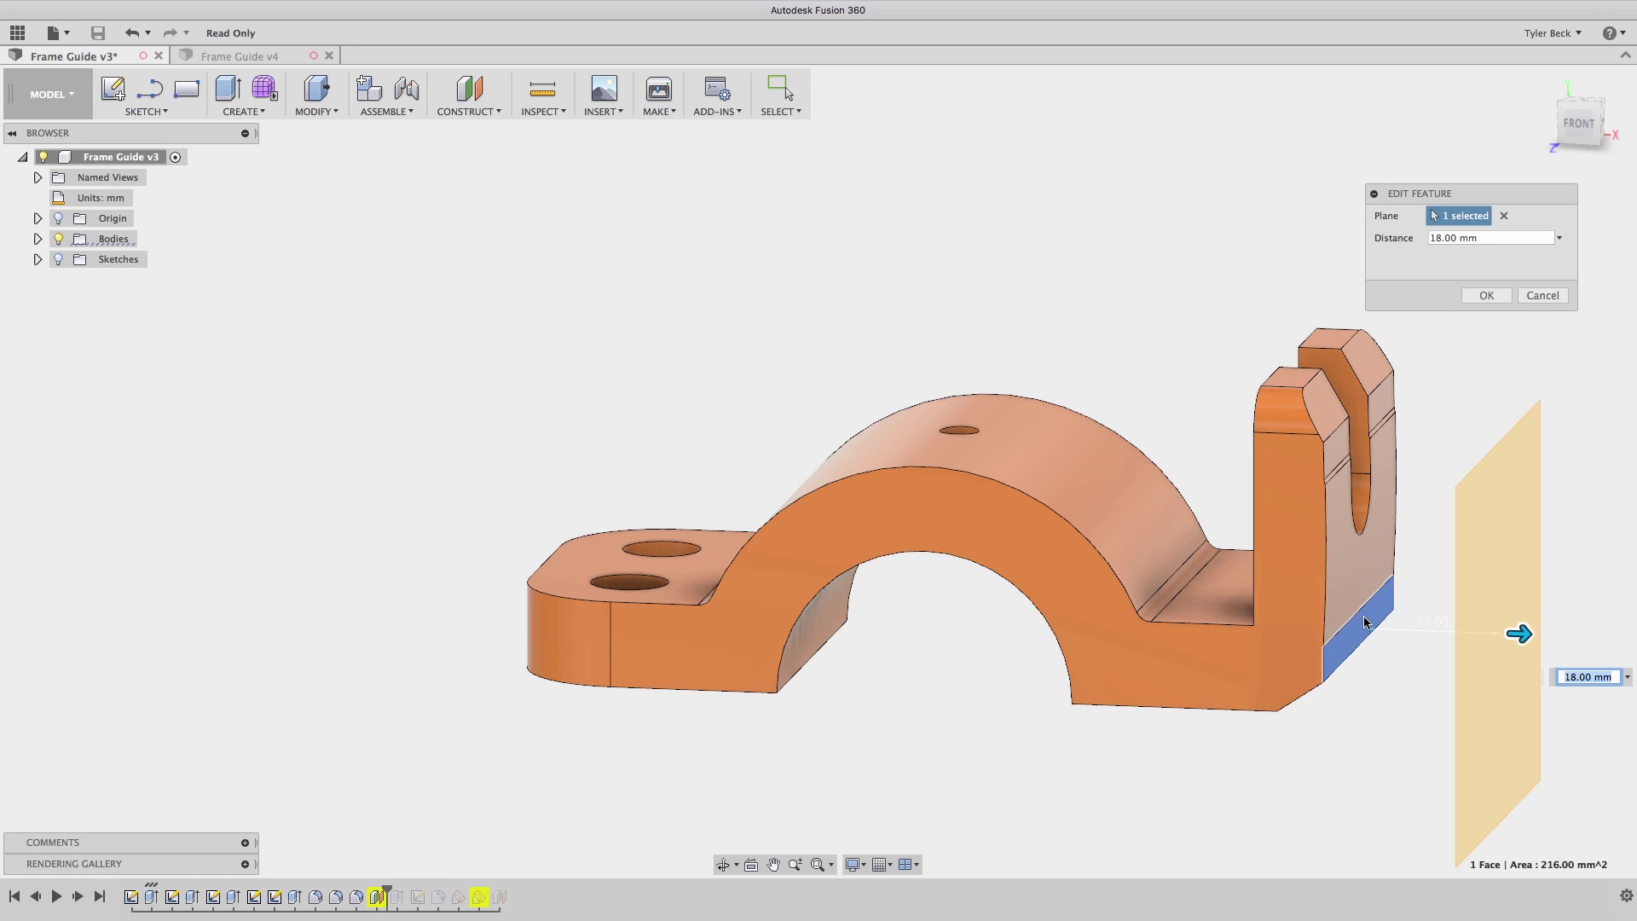
left_click(1499, 295)
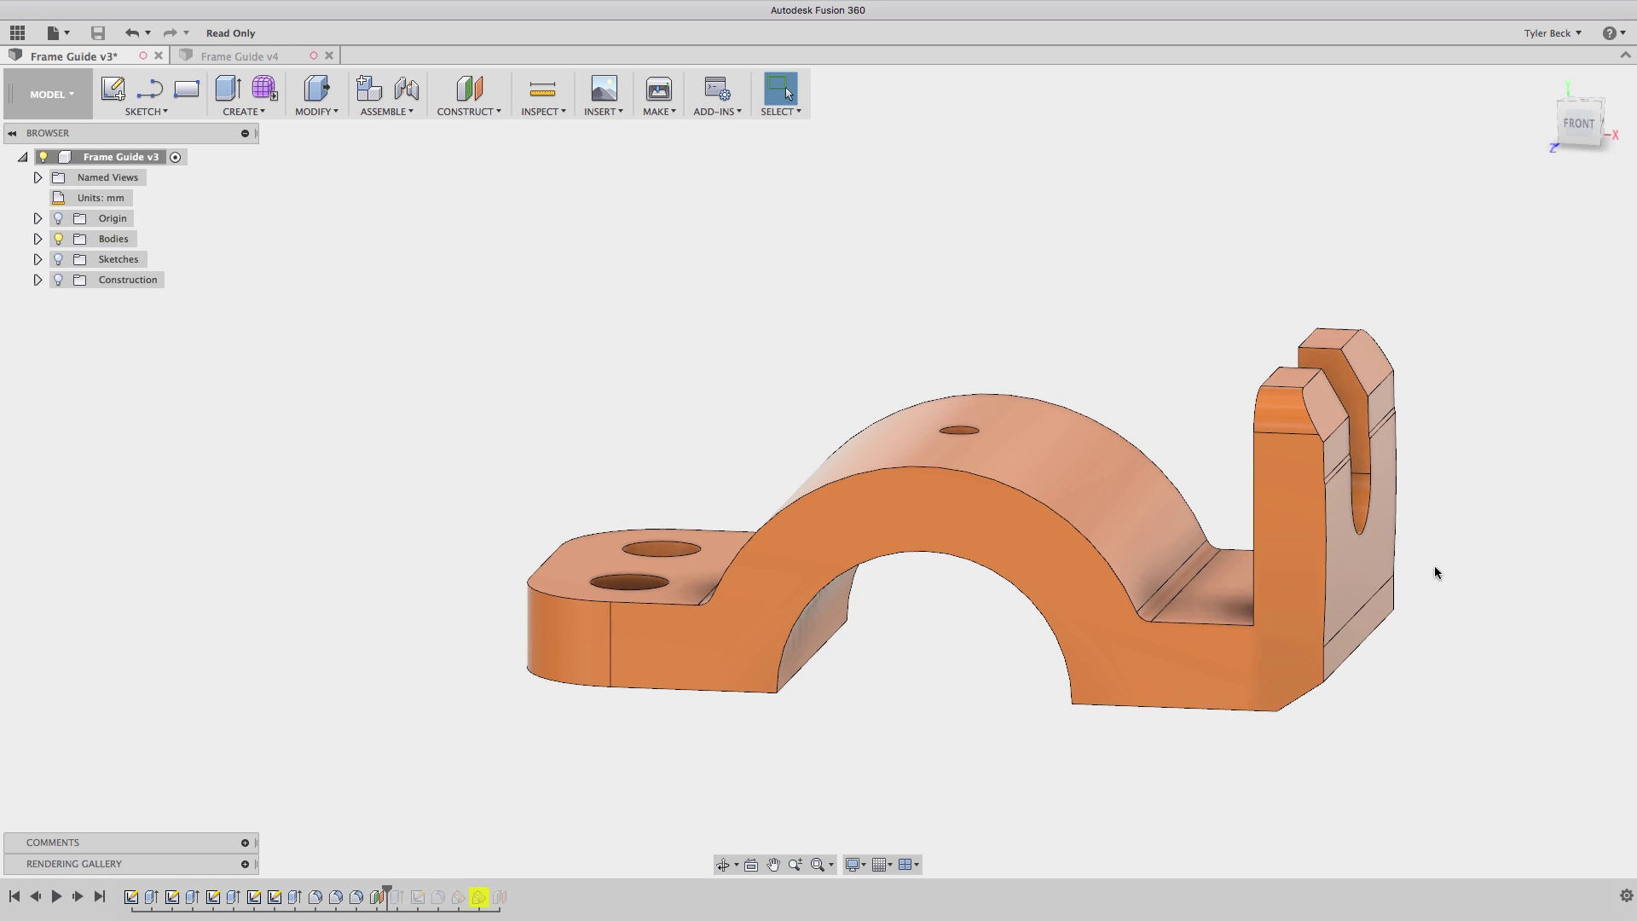
Roll the history forward past two more features and reopen Plane1's definition.
mouse_move(1436, 593)
middle_mouse_down("shift")
mouse_move(1440, 573)
mouse_move(1424, 591)
middle_mouse_up("shift")
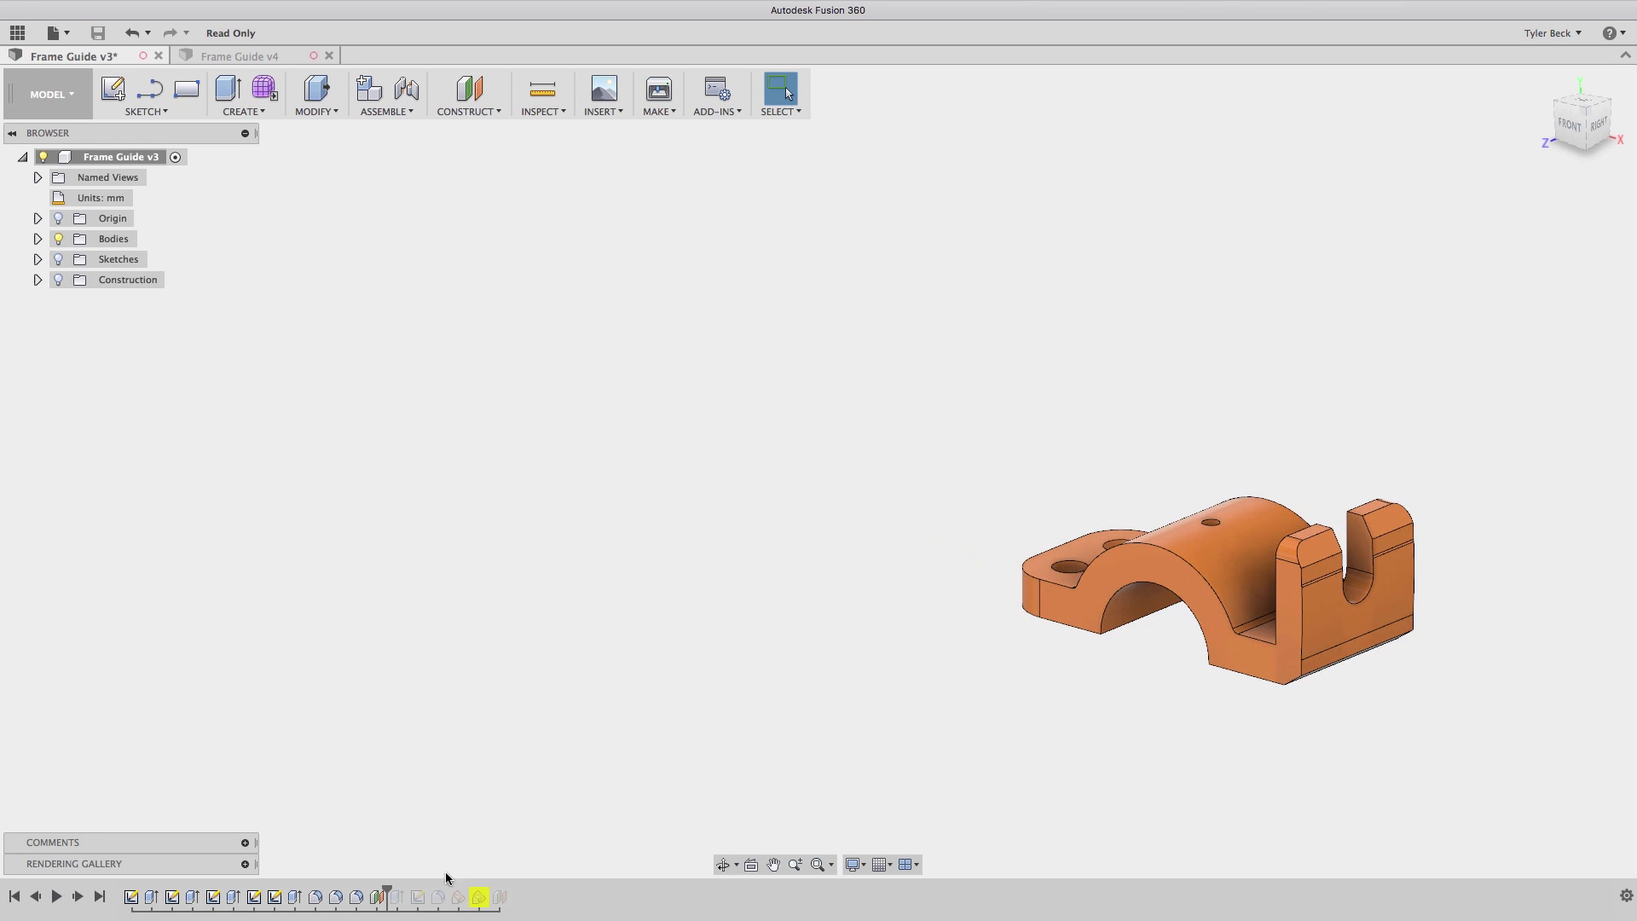
left_click_drag(386, 892, 421, 895)
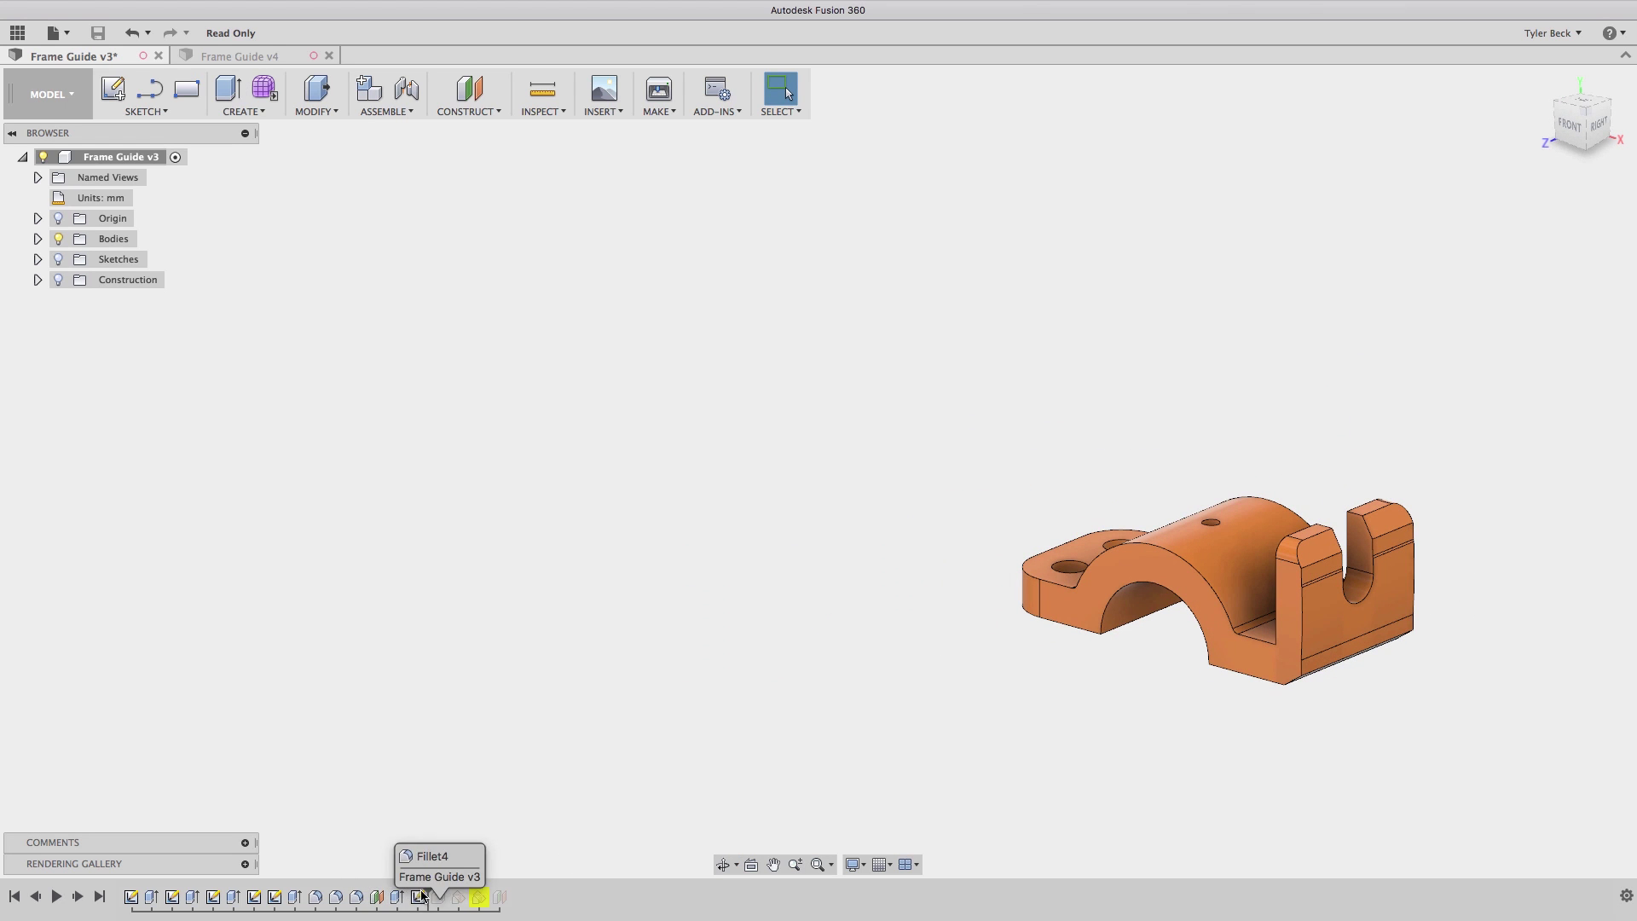
left_click(379, 897)
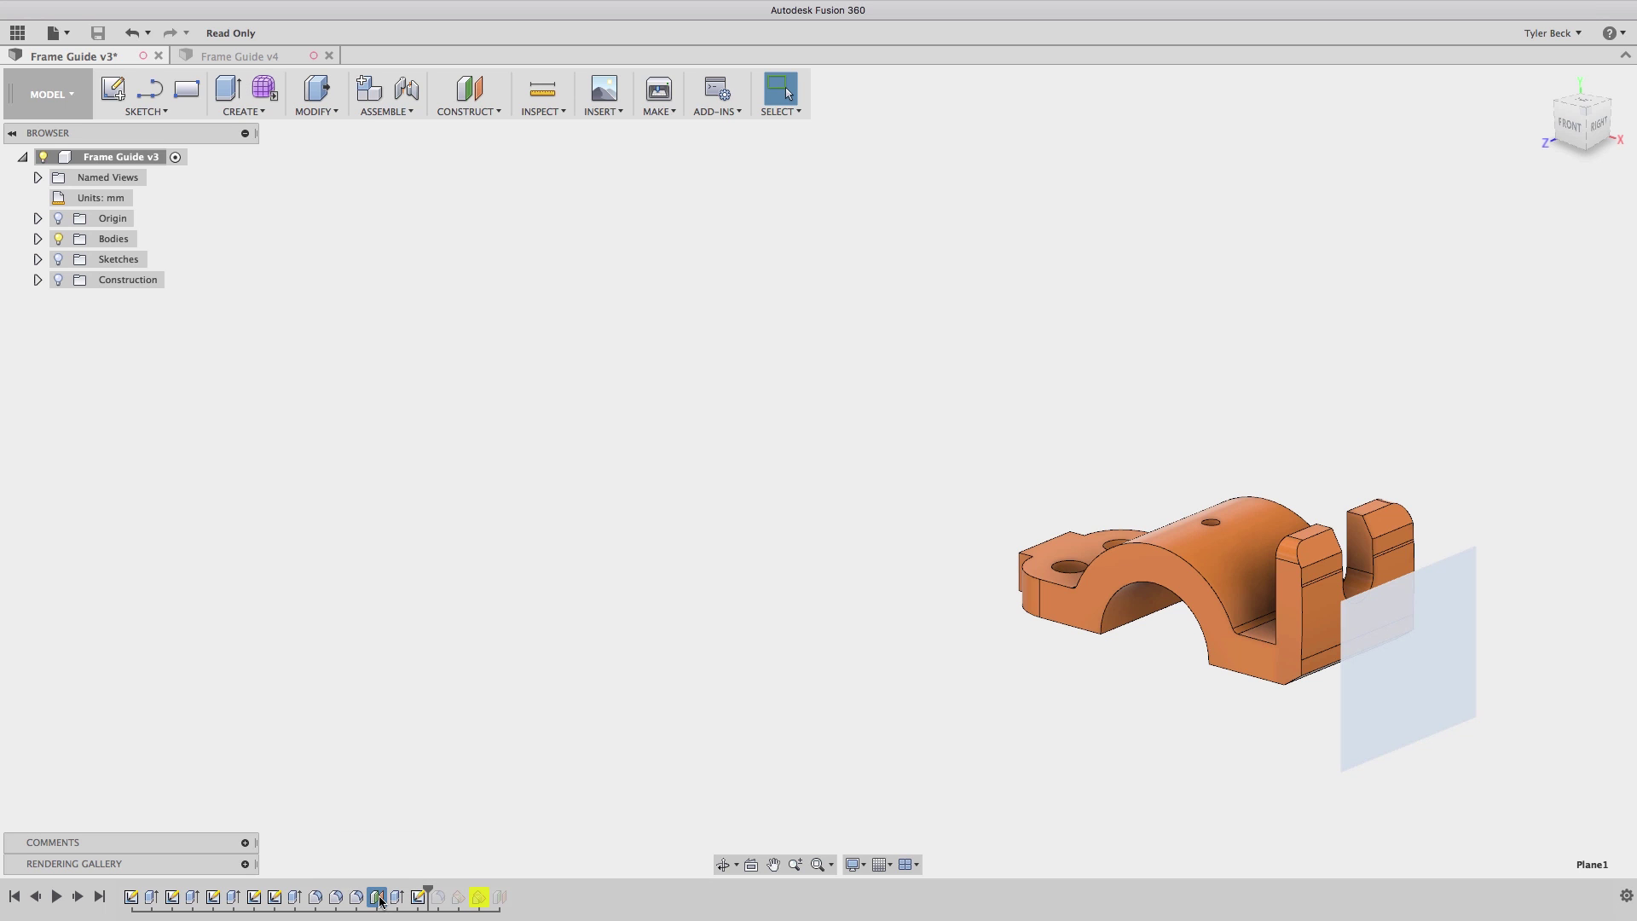
right_click(380, 897)
left_click(407, 736)
Zoom and pan to check Plane1 sits 18.00 mm out from the bottom strip face.
scroll(1352, 695, "up", 3)
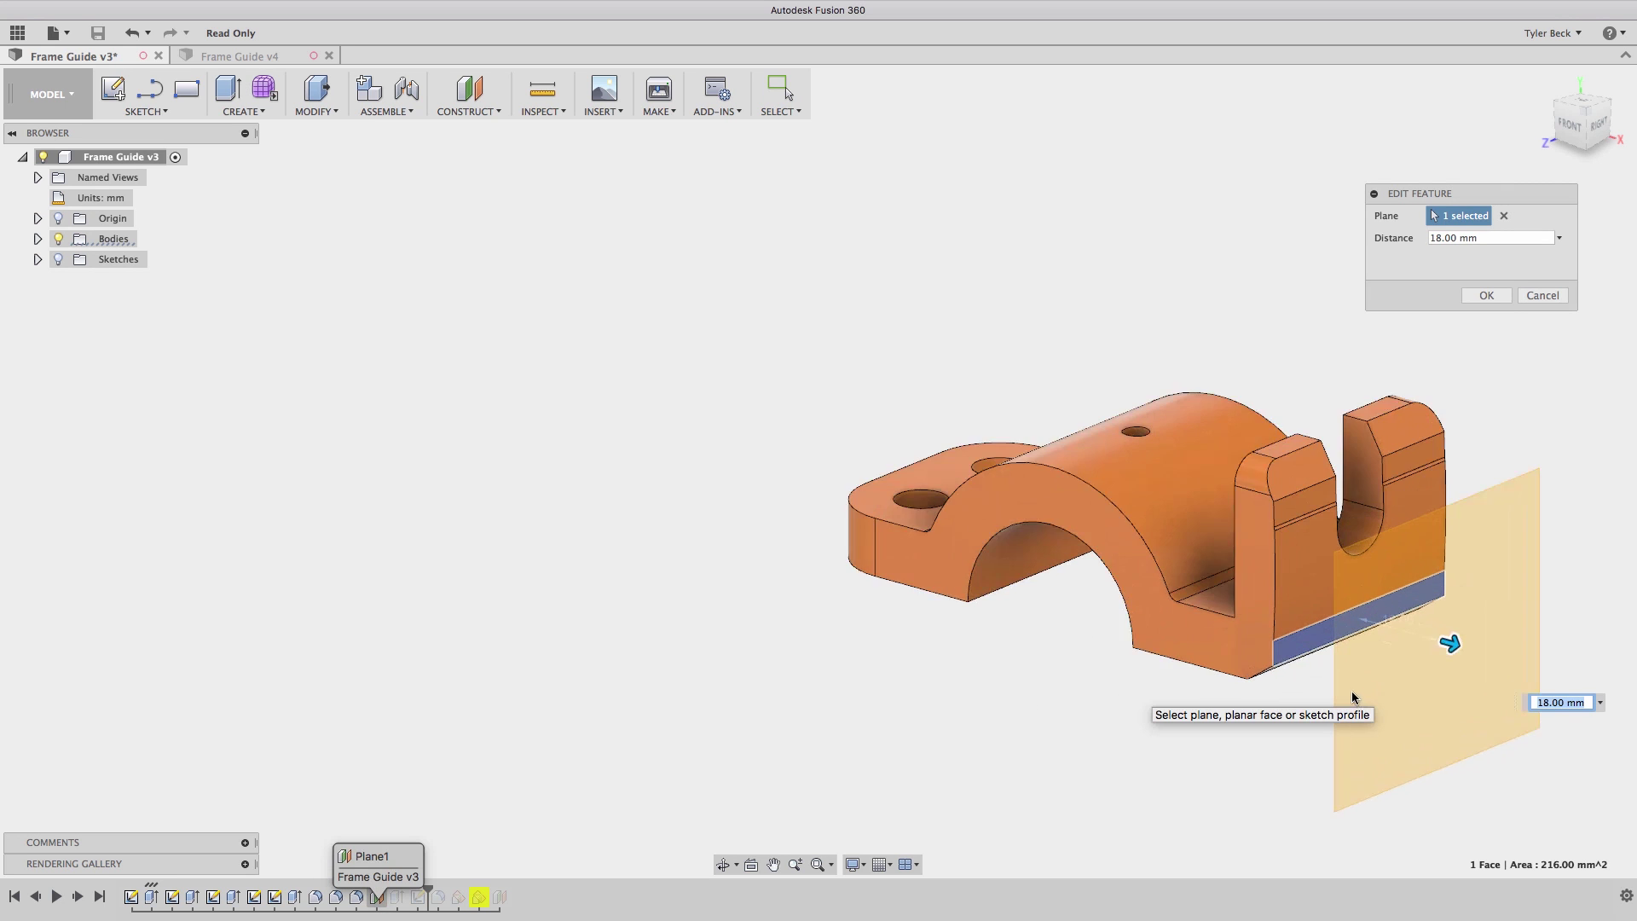
scroll(1352, 698, "up", 5)
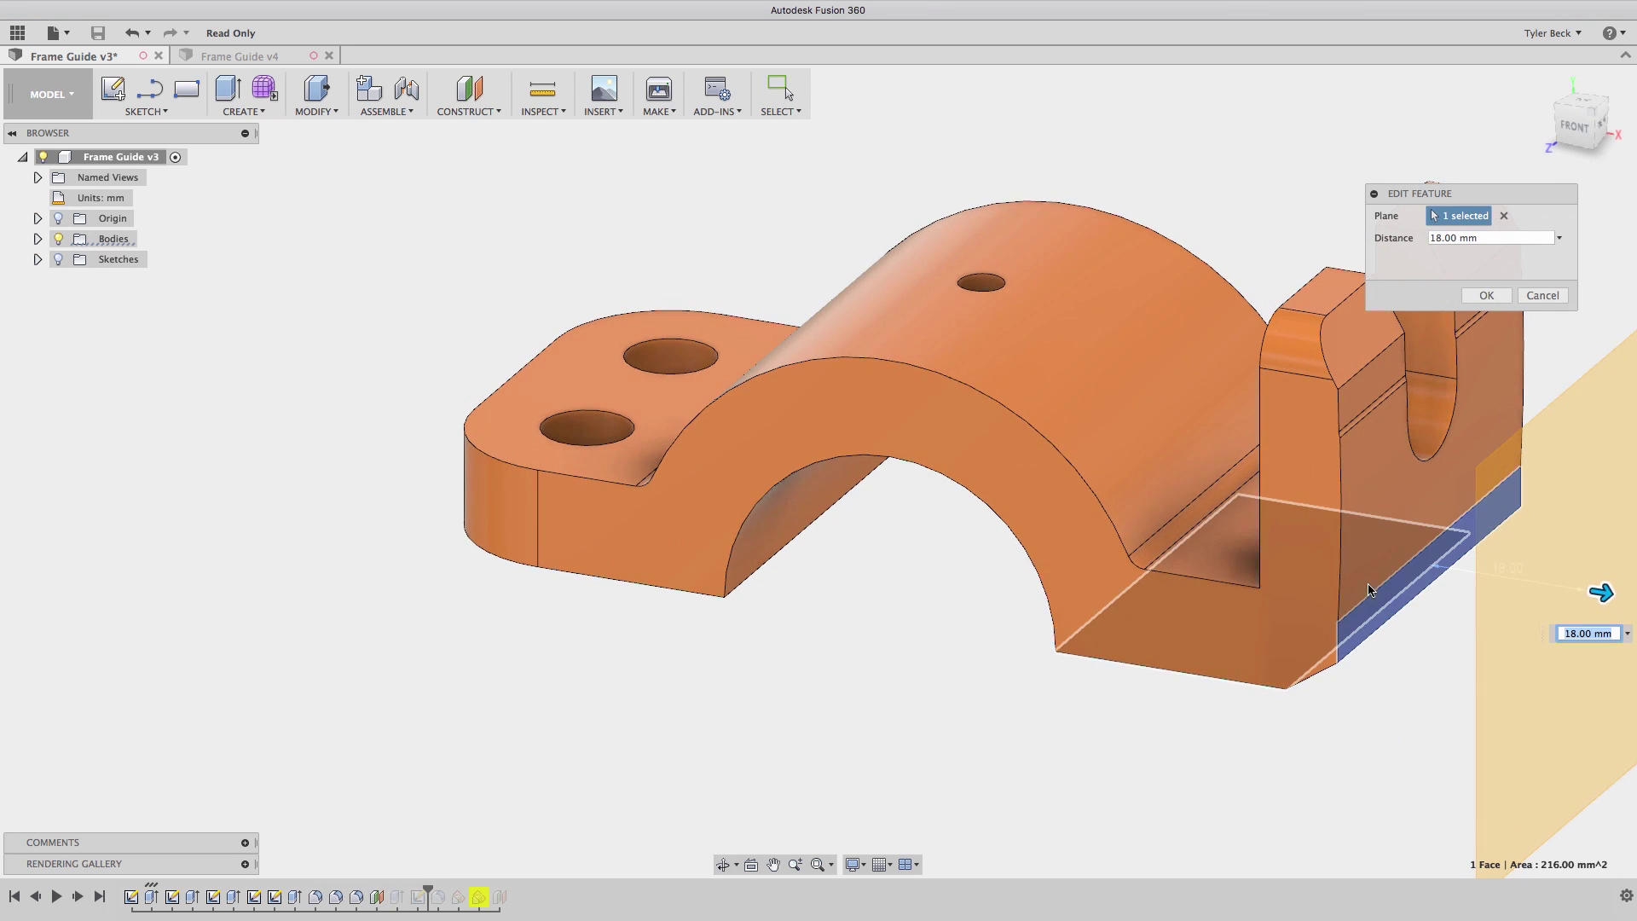
scroll(1372, 601, "down", 5)
scroll(1372, 609, "up", 5)
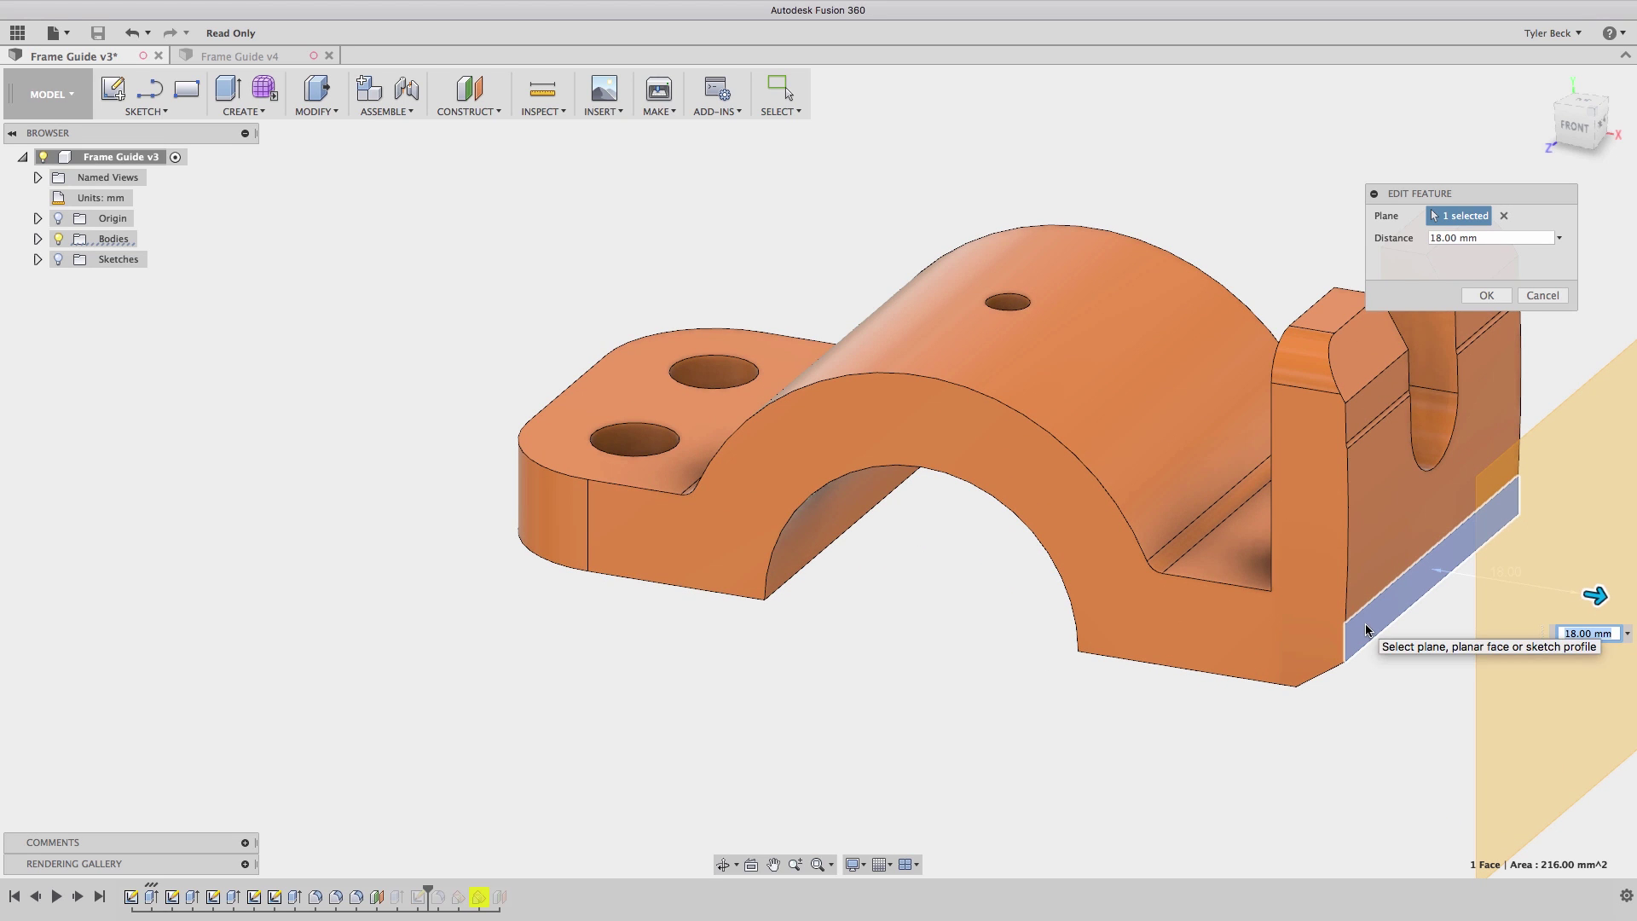
scroll(1364, 629, "down", 3)
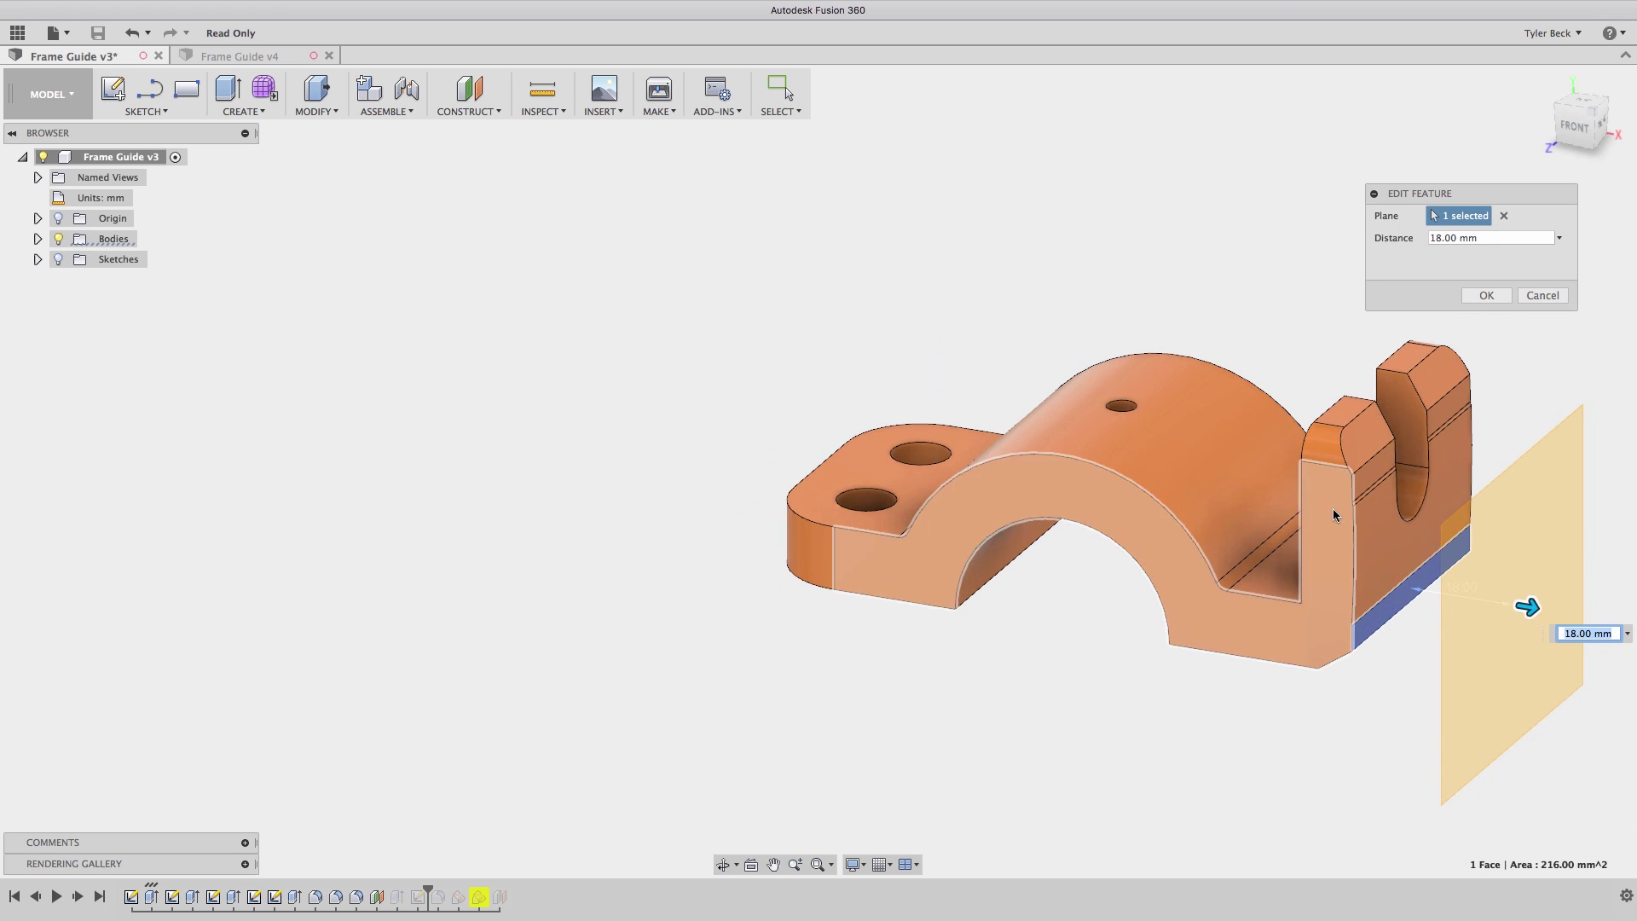
scroll(1410, 637, "up", 2)
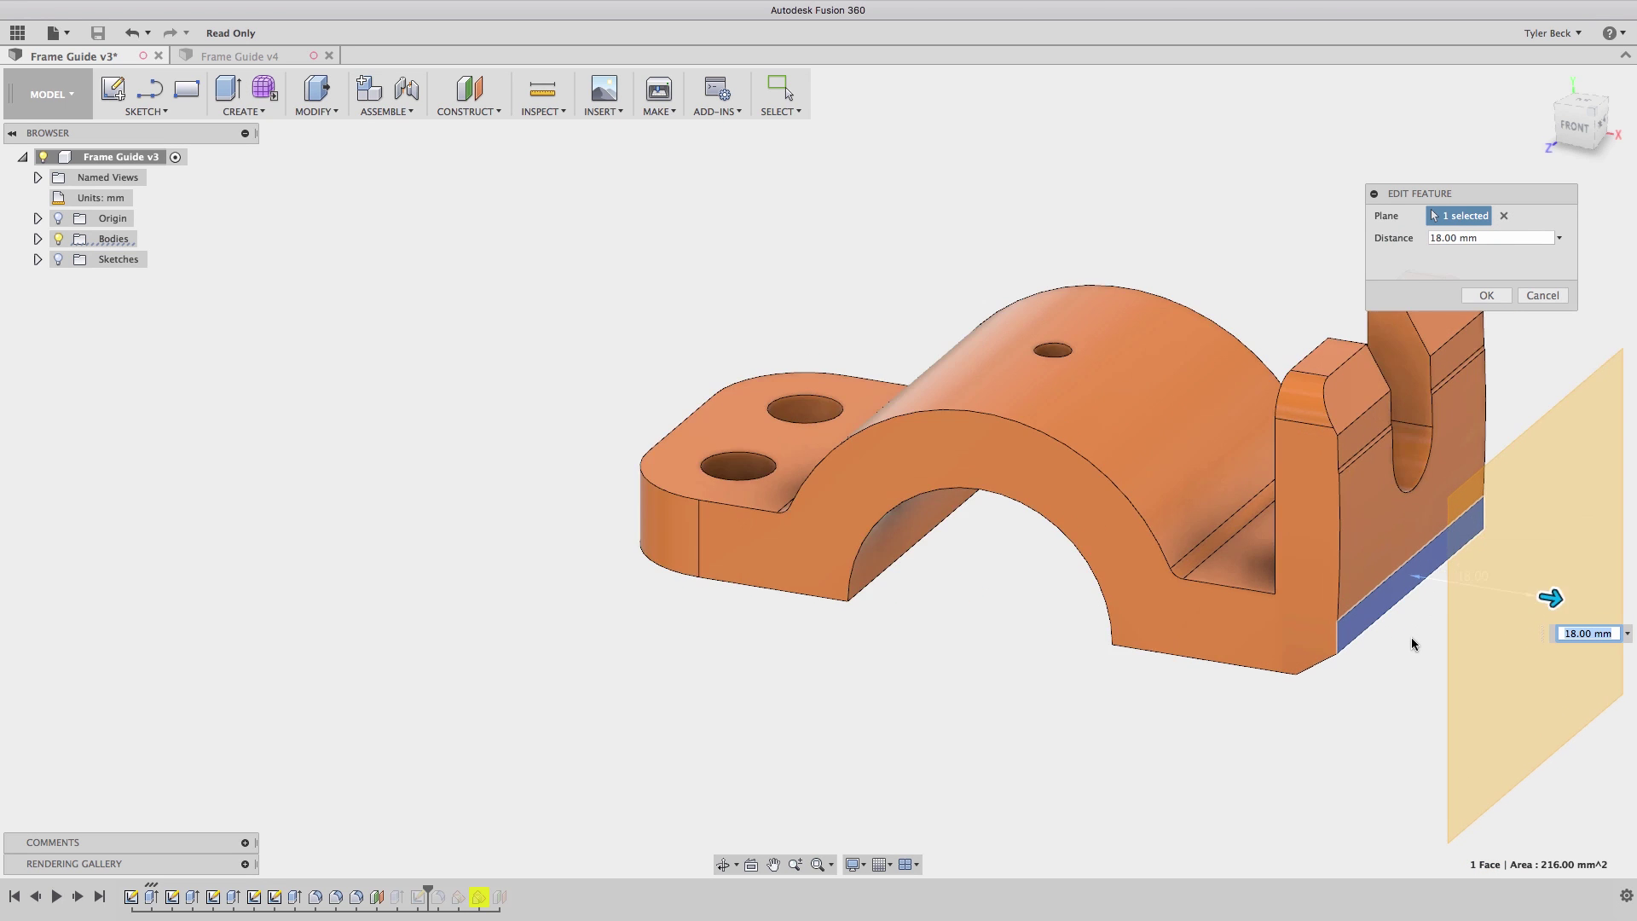
scroll(1415, 638, "down", 3)
mouse_move(1456, 607)
middle_mouse_down()
mouse_move(1504, 604)
mouse_move(1434, 610)
mouse_move(1456, 581)
middle_mouse_up()
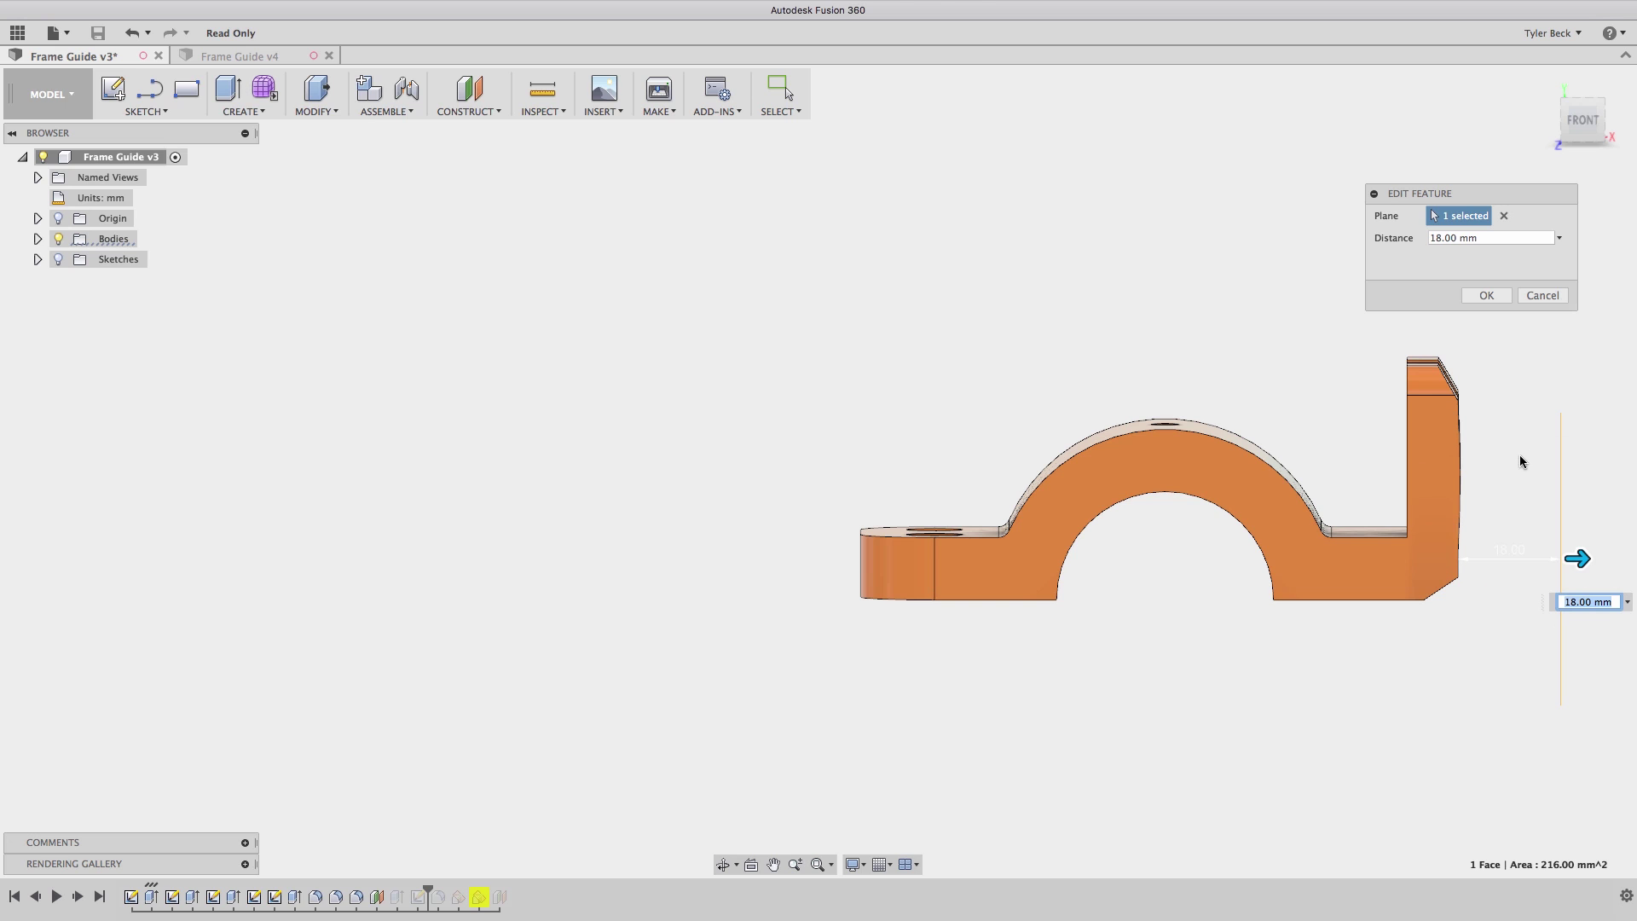
Accept Plane1 at 18.00 mm and roll the history back to just before Plane4.
left_click(1486, 295)
right_click(761, 786)
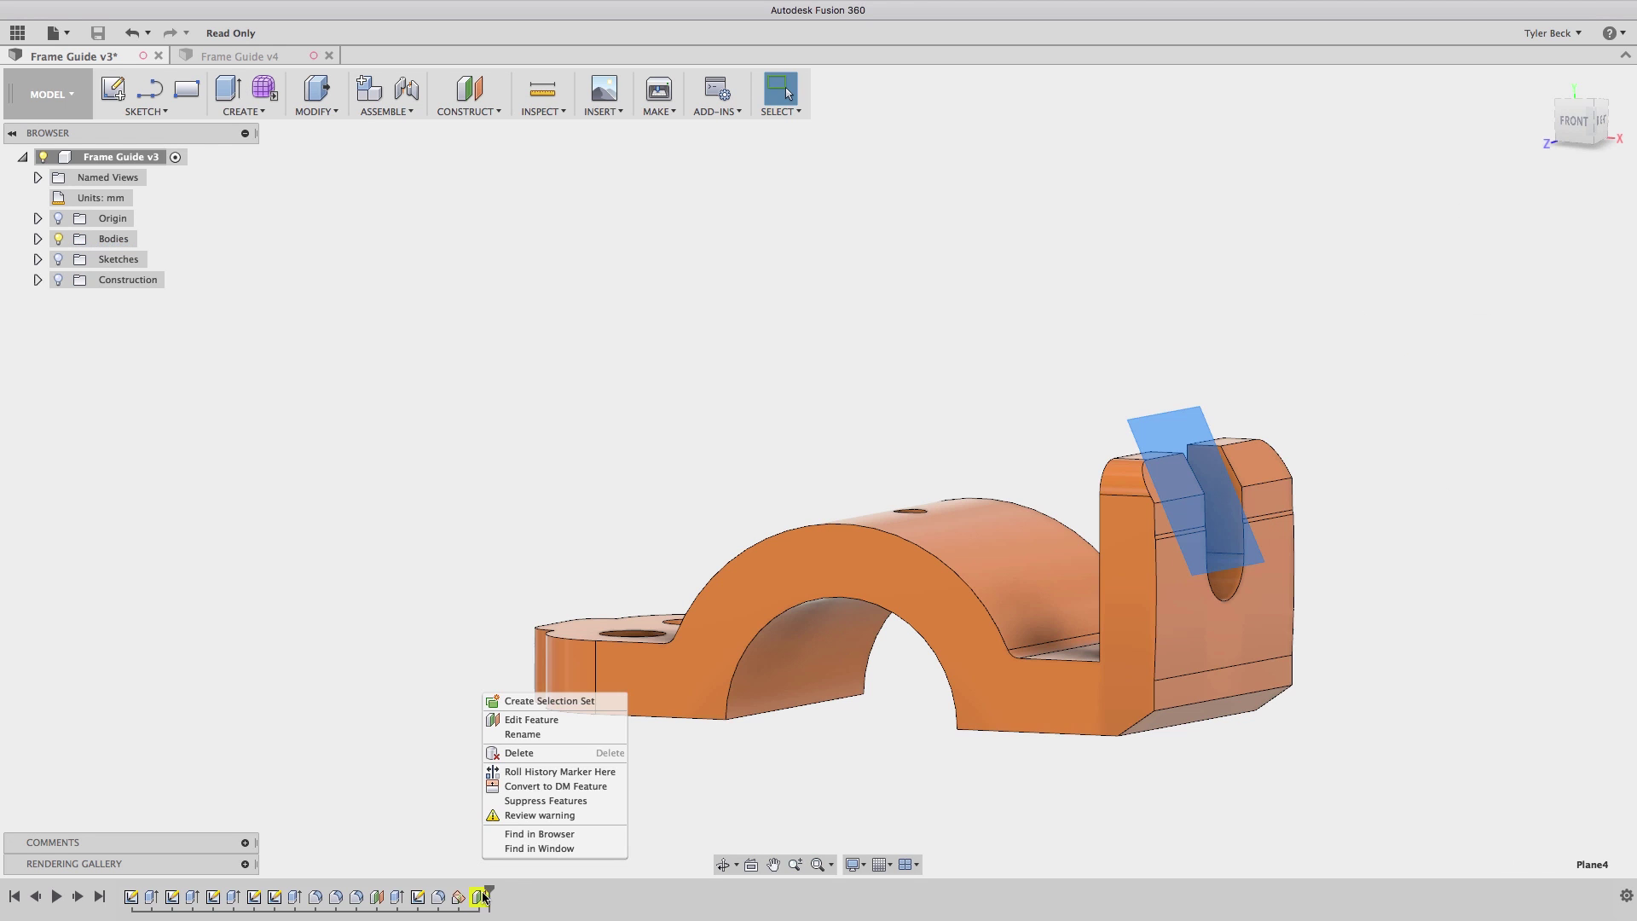
key("Escape")
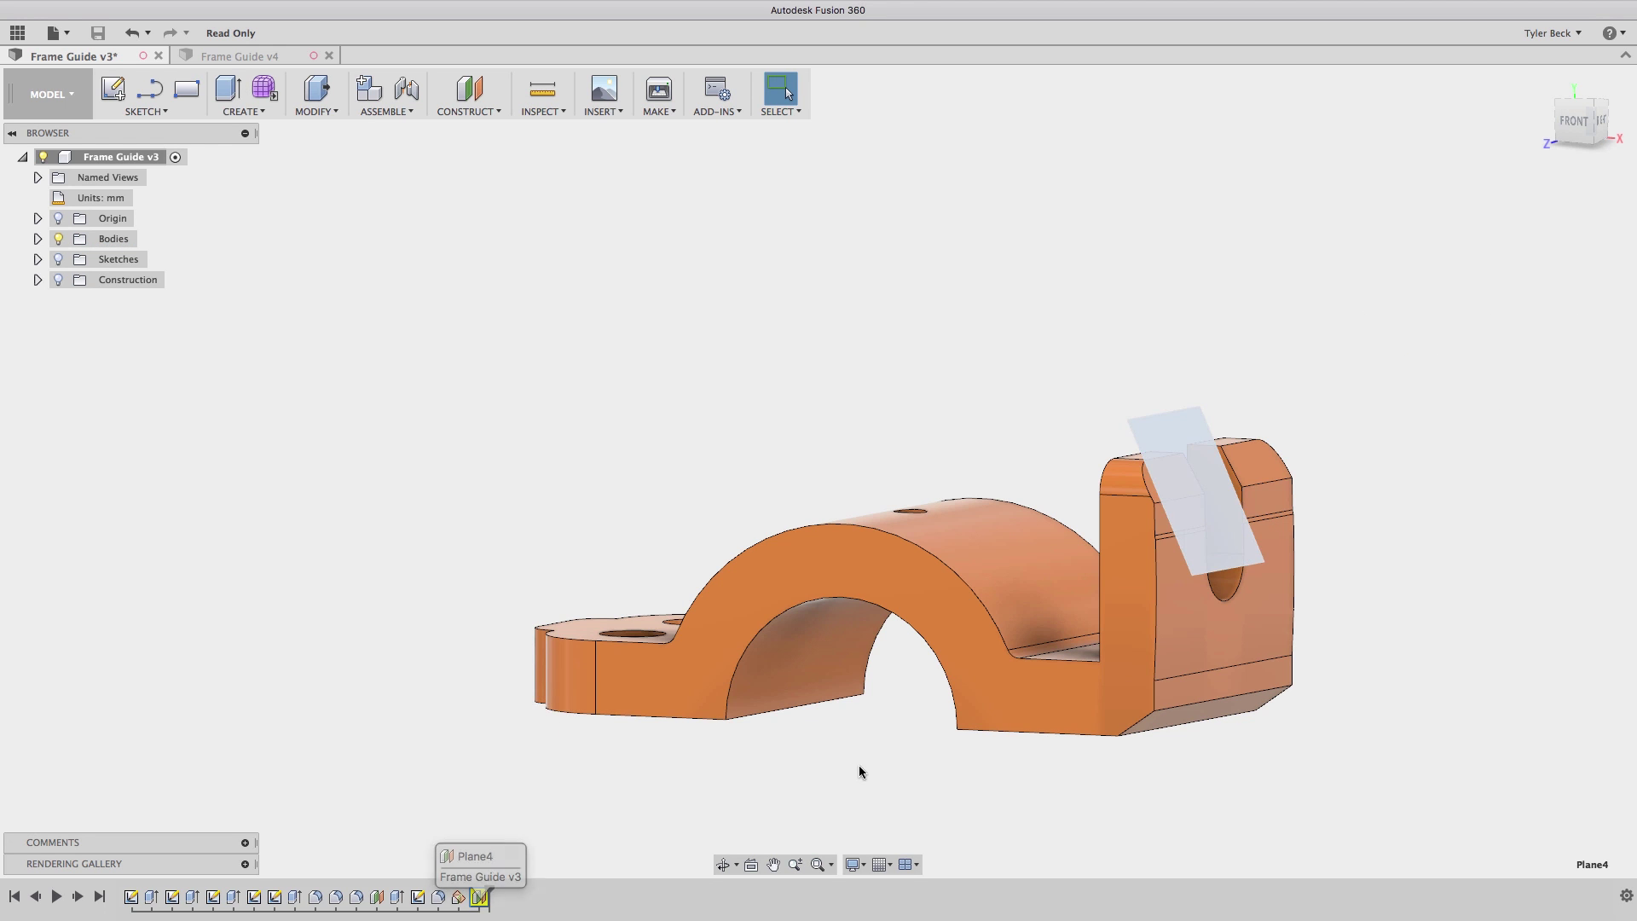
left_click_drag(486, 891, 470, 891)
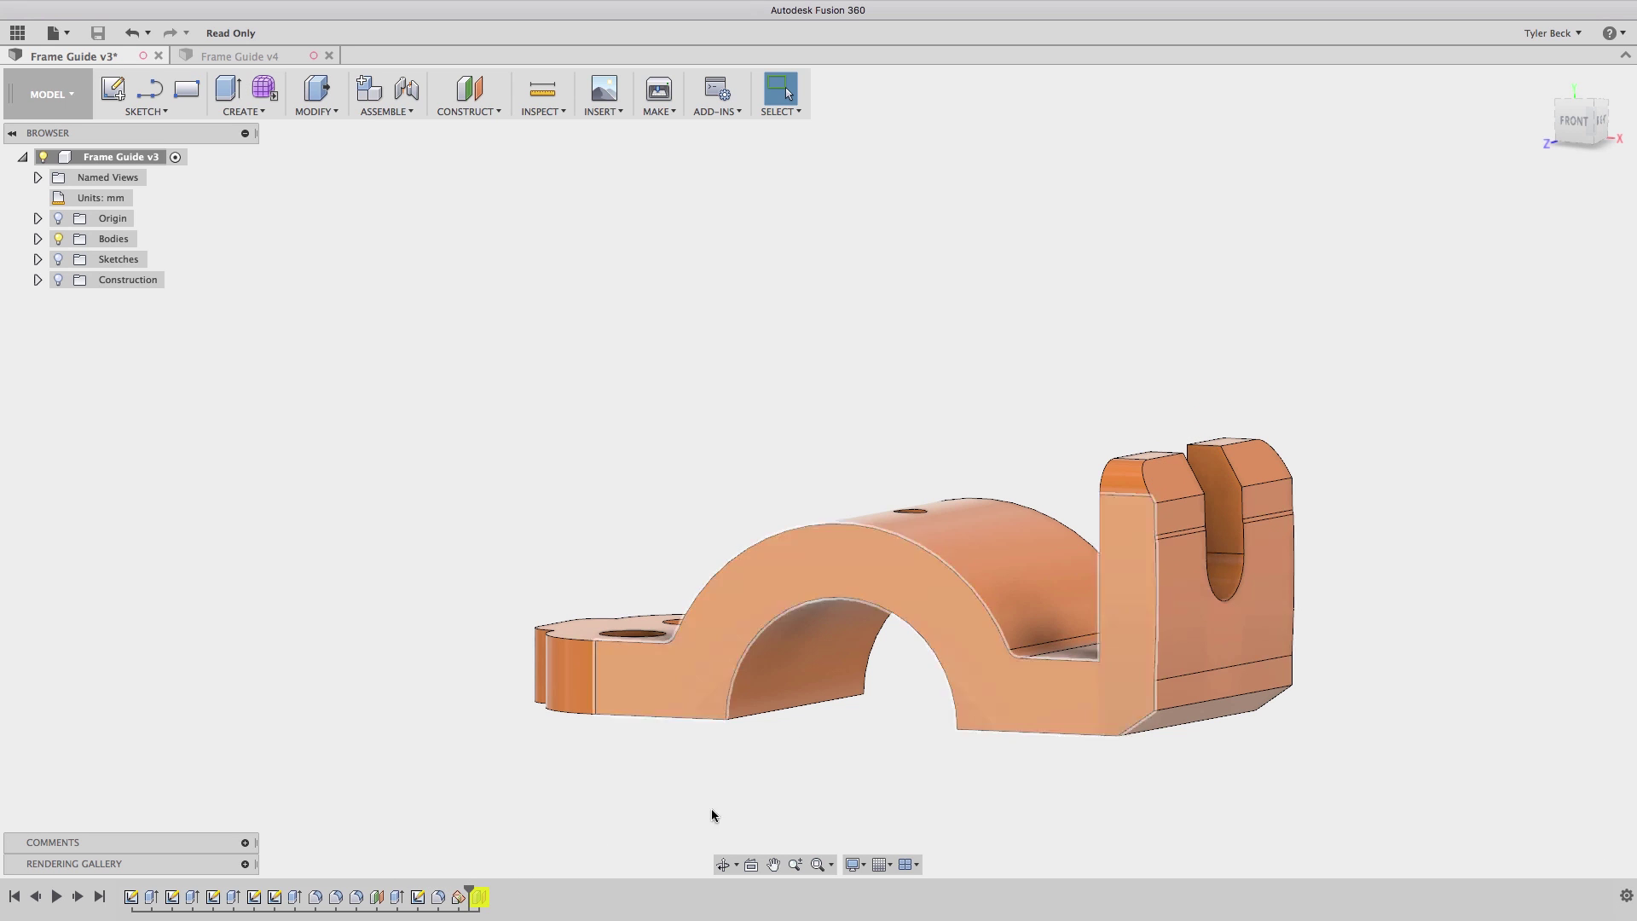
scroll(1197, 497, "up", 5)
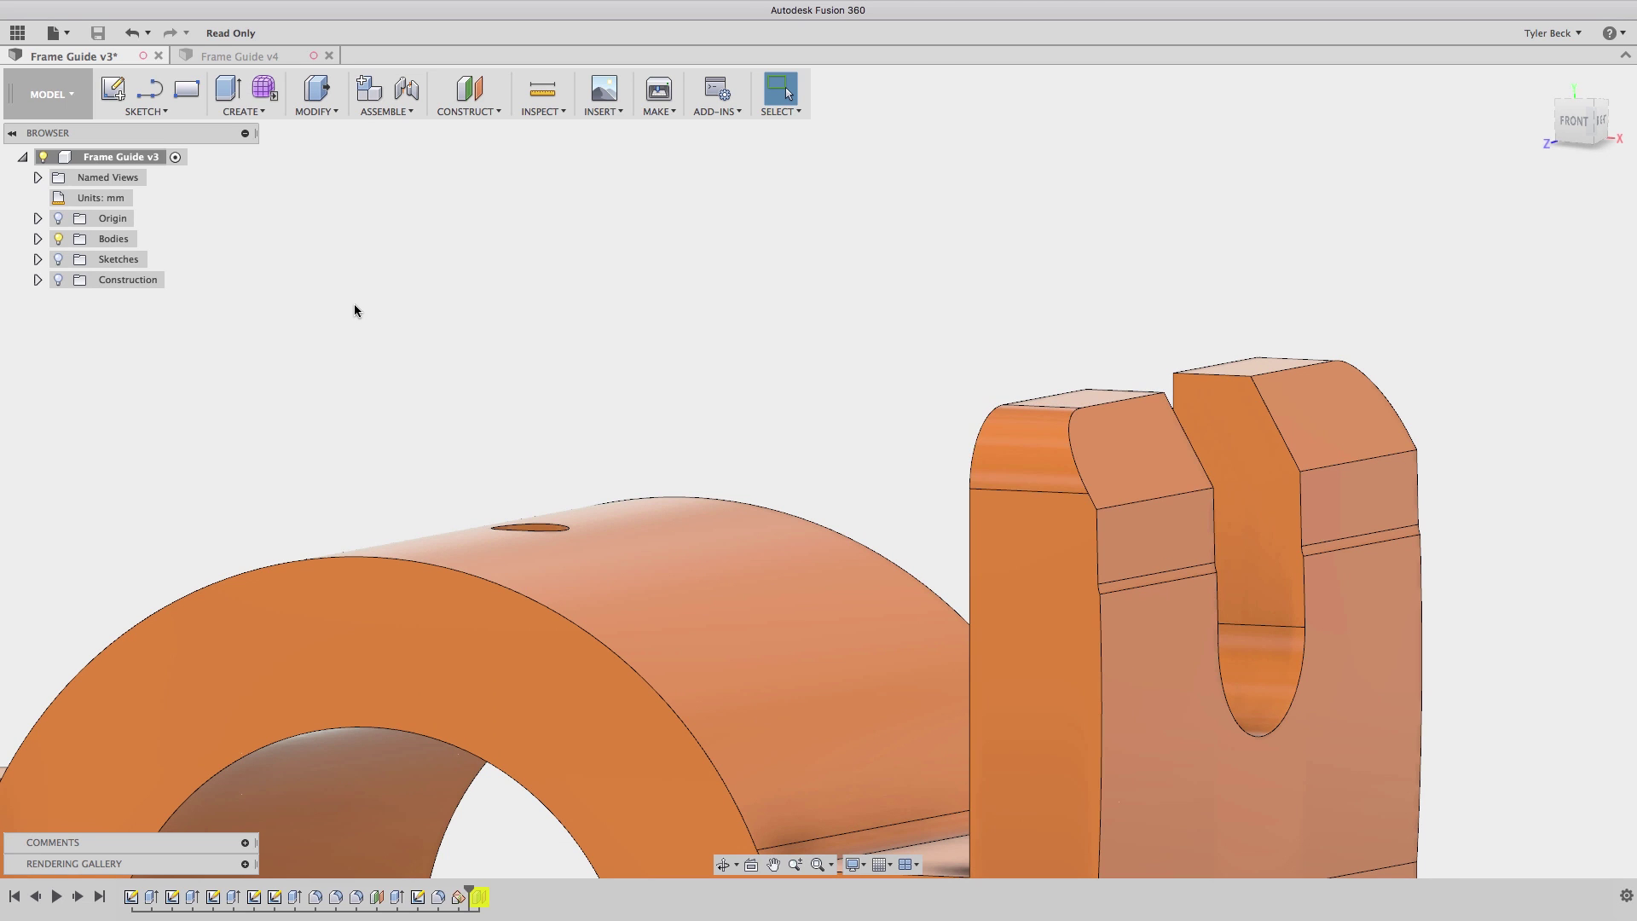
Create a plane at -70 degrees about the upright's top edge, then roll it out of history.
left_click(468, 111)
left_click(474, 147)
left_click(1164, 494)
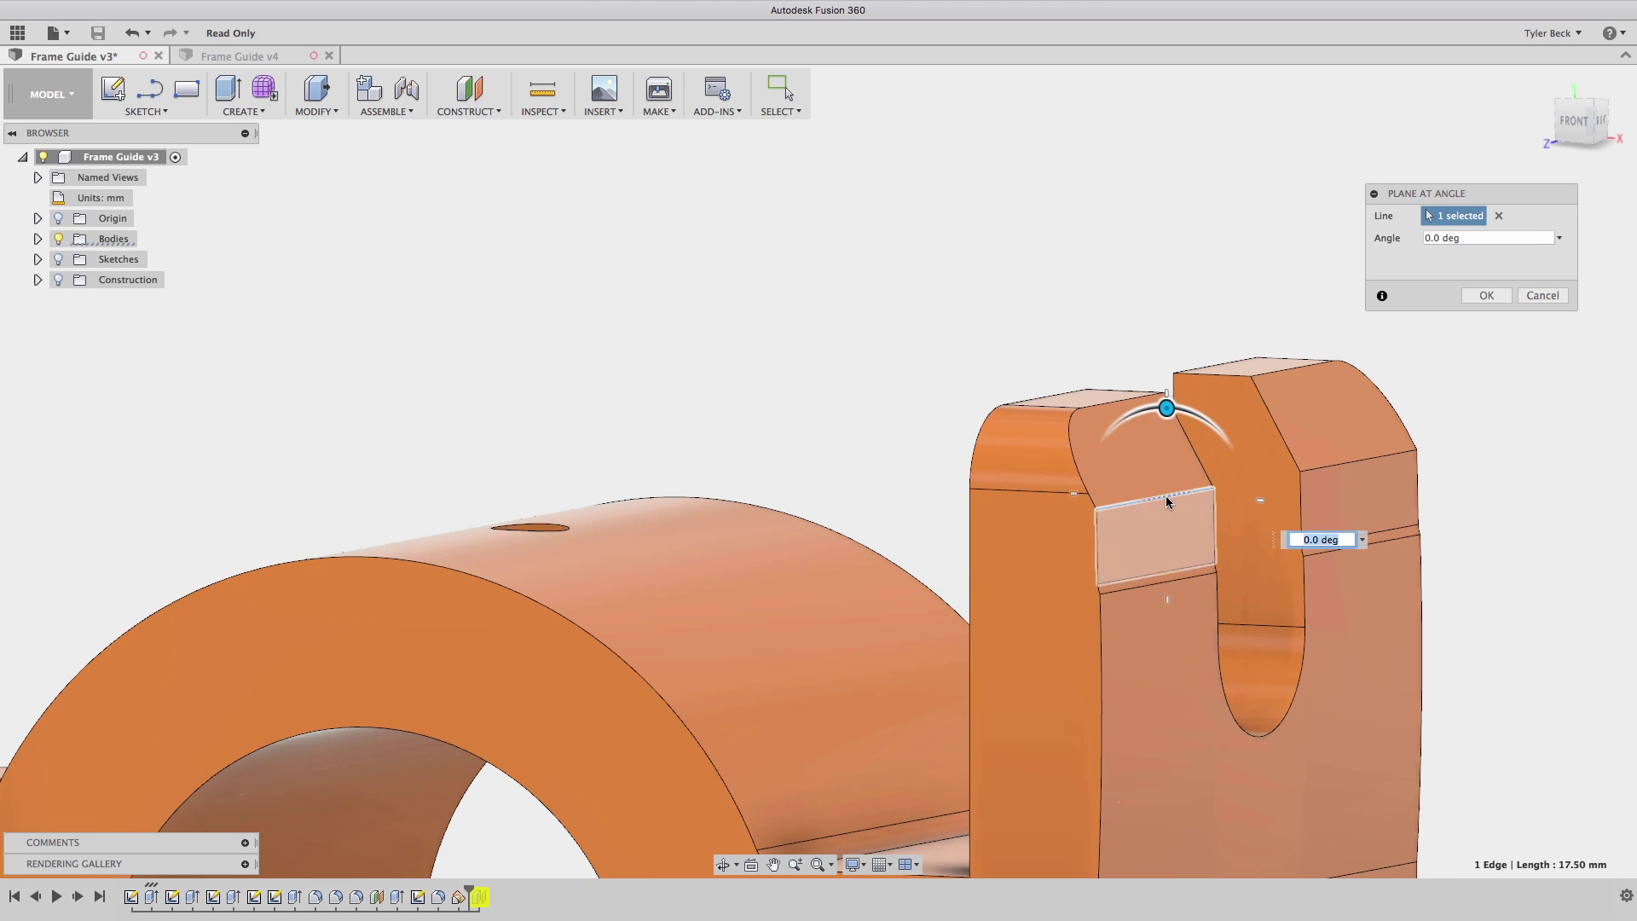
left_click_drag(1166, 410, 1128, 414)
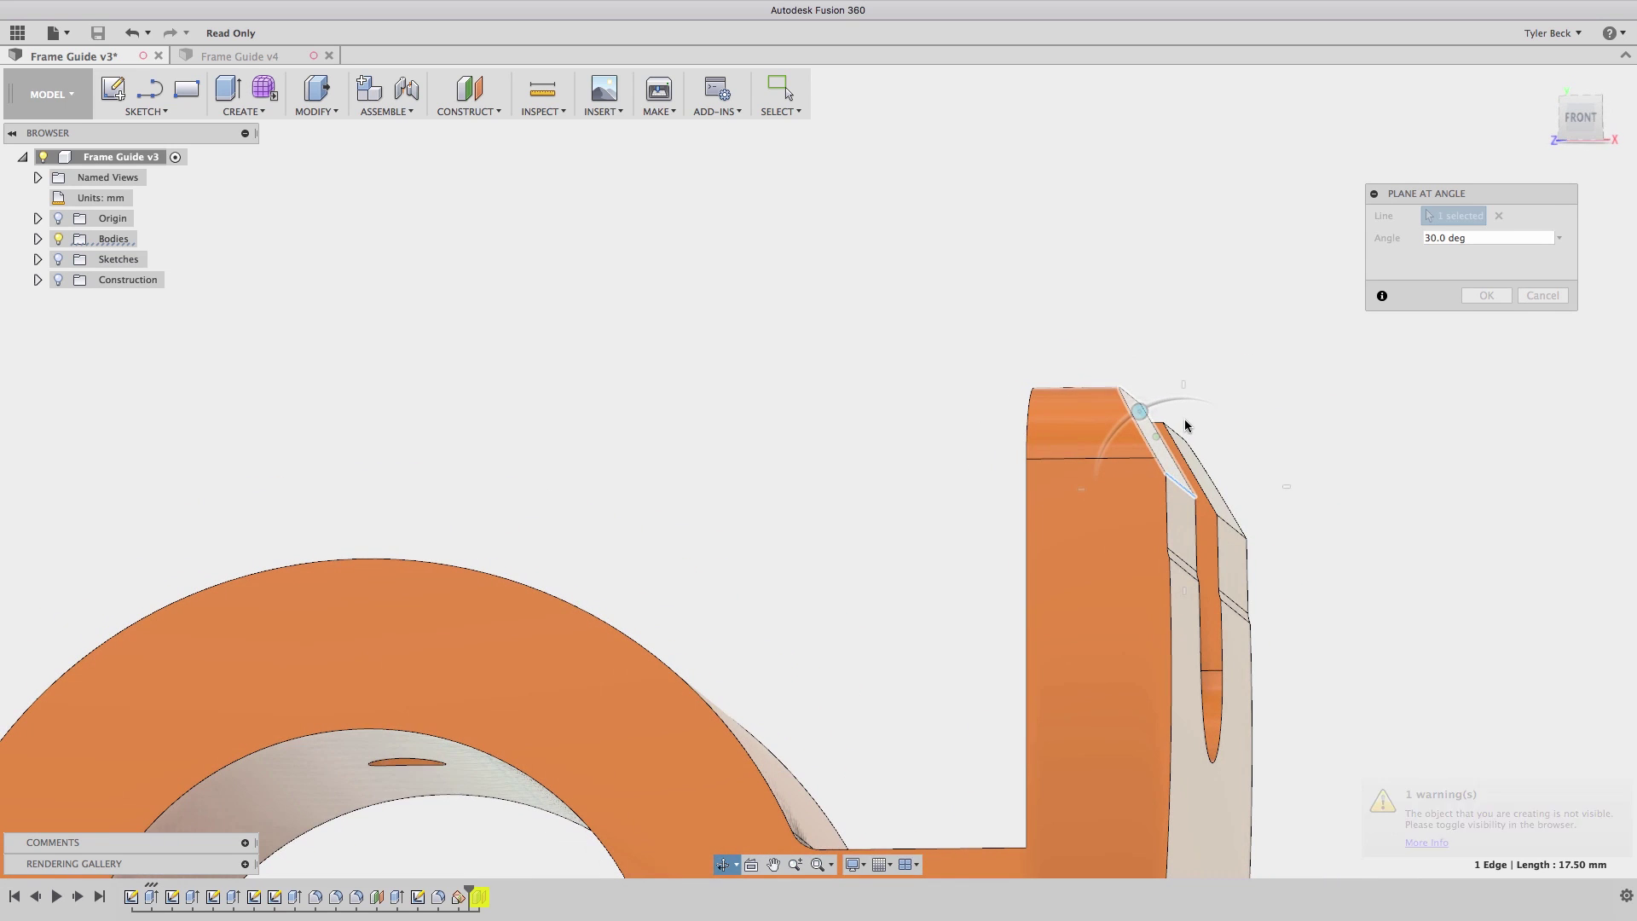
left_click(58, 280)
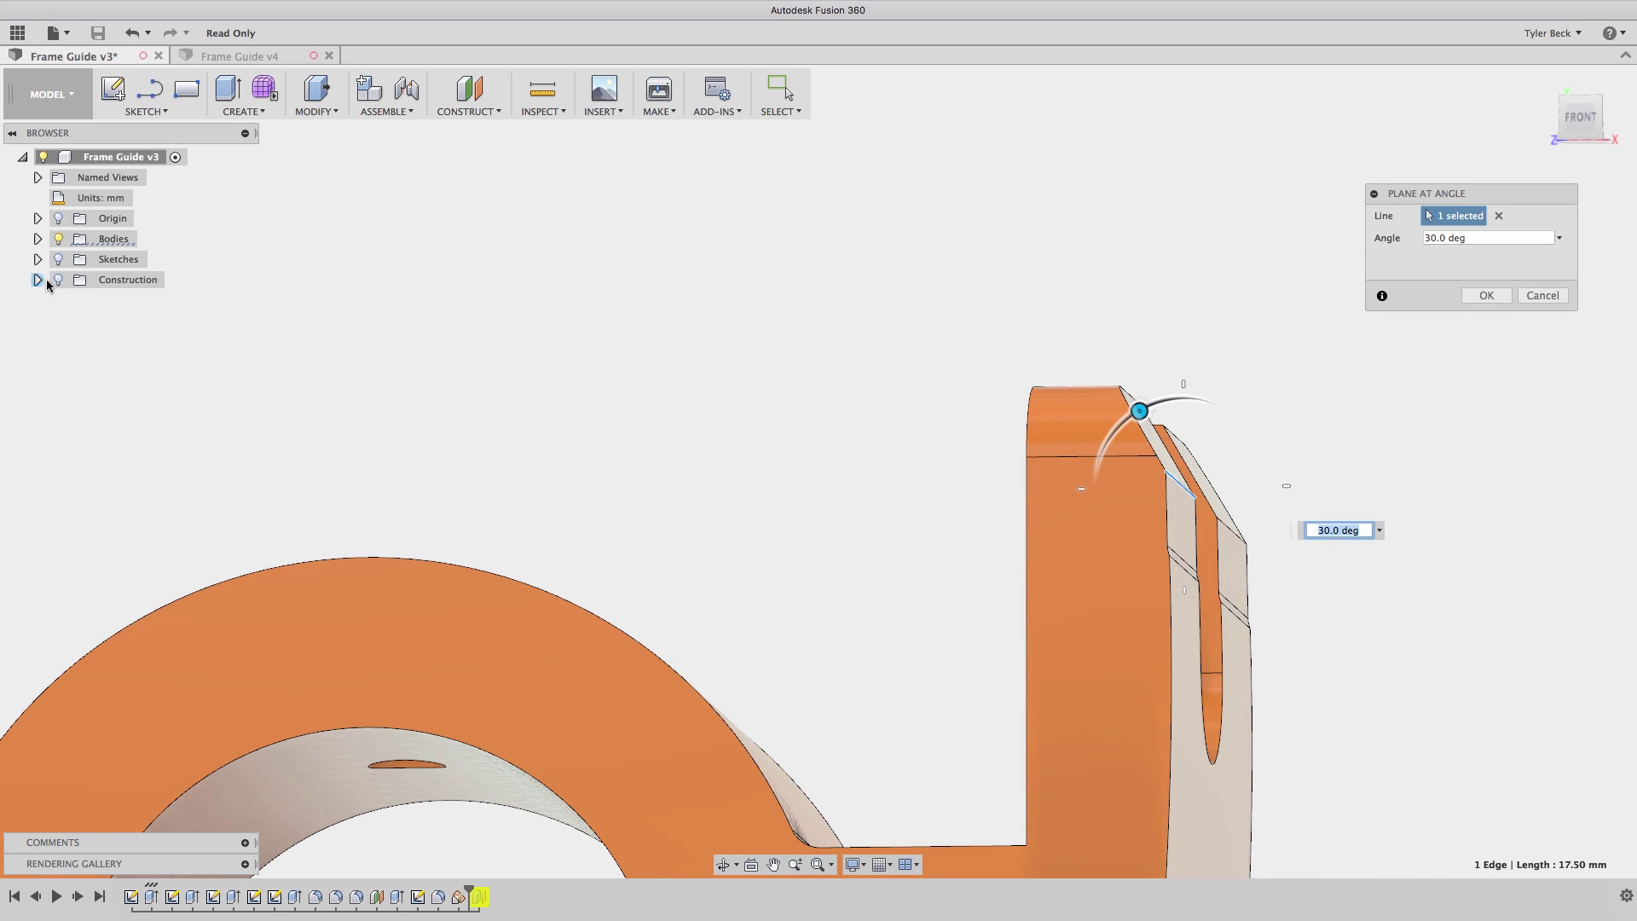
left_click_drag(1172, 399, 1294, 486)
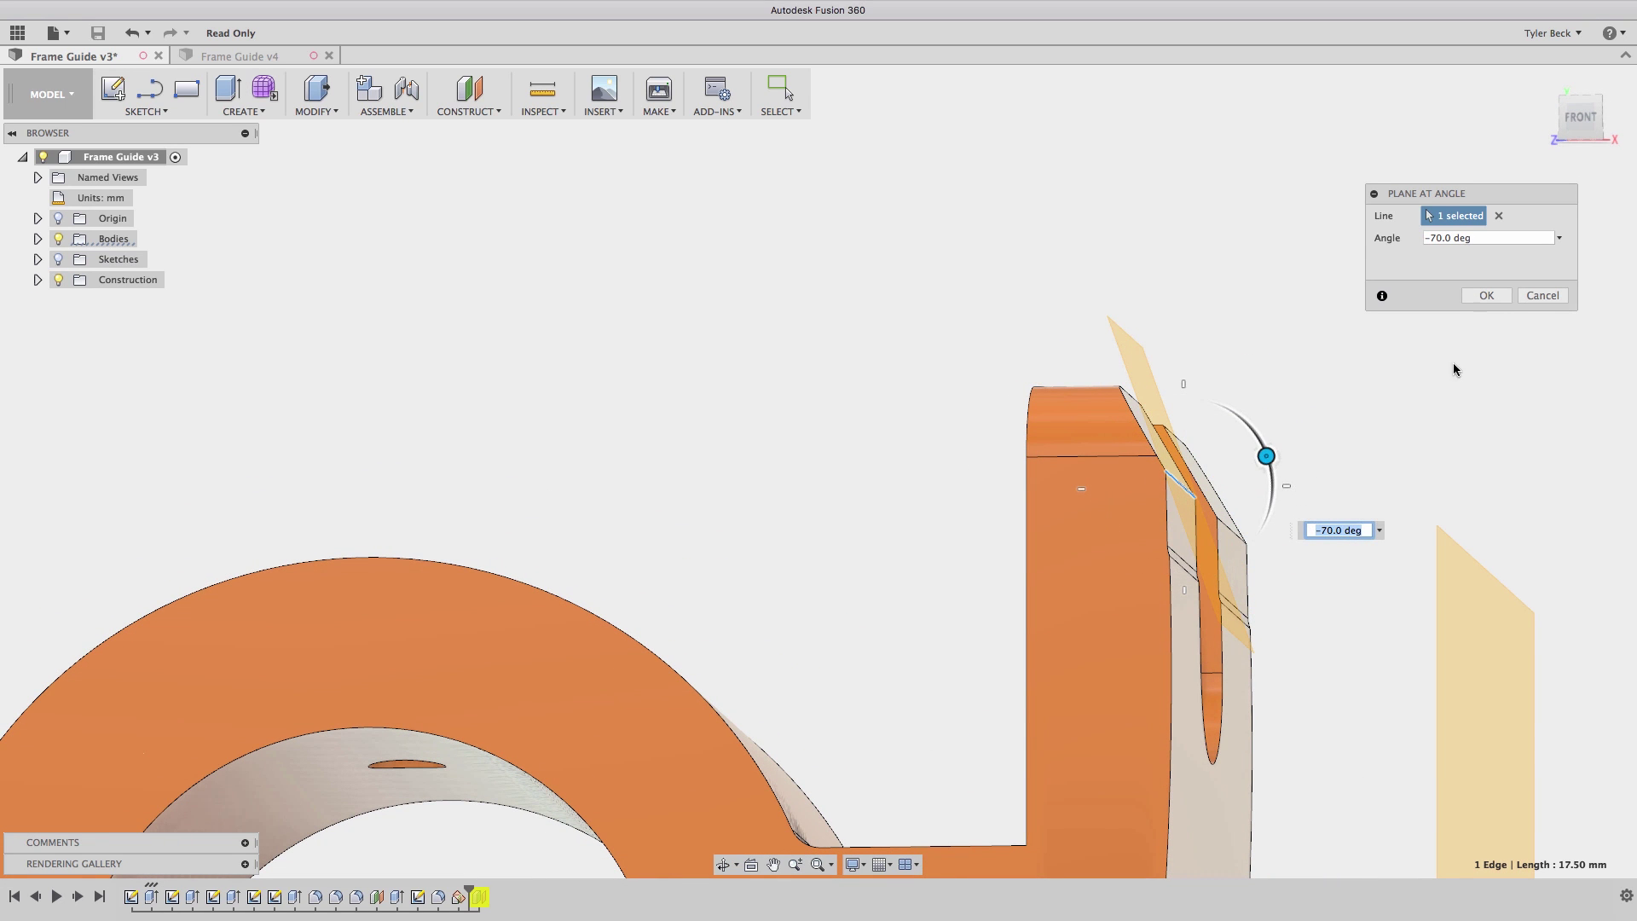
left_click(1485, 297)
middle_click_drag(1323, 416, 1212, 430, "shift")
scroll(1207, 435, "up", 5)
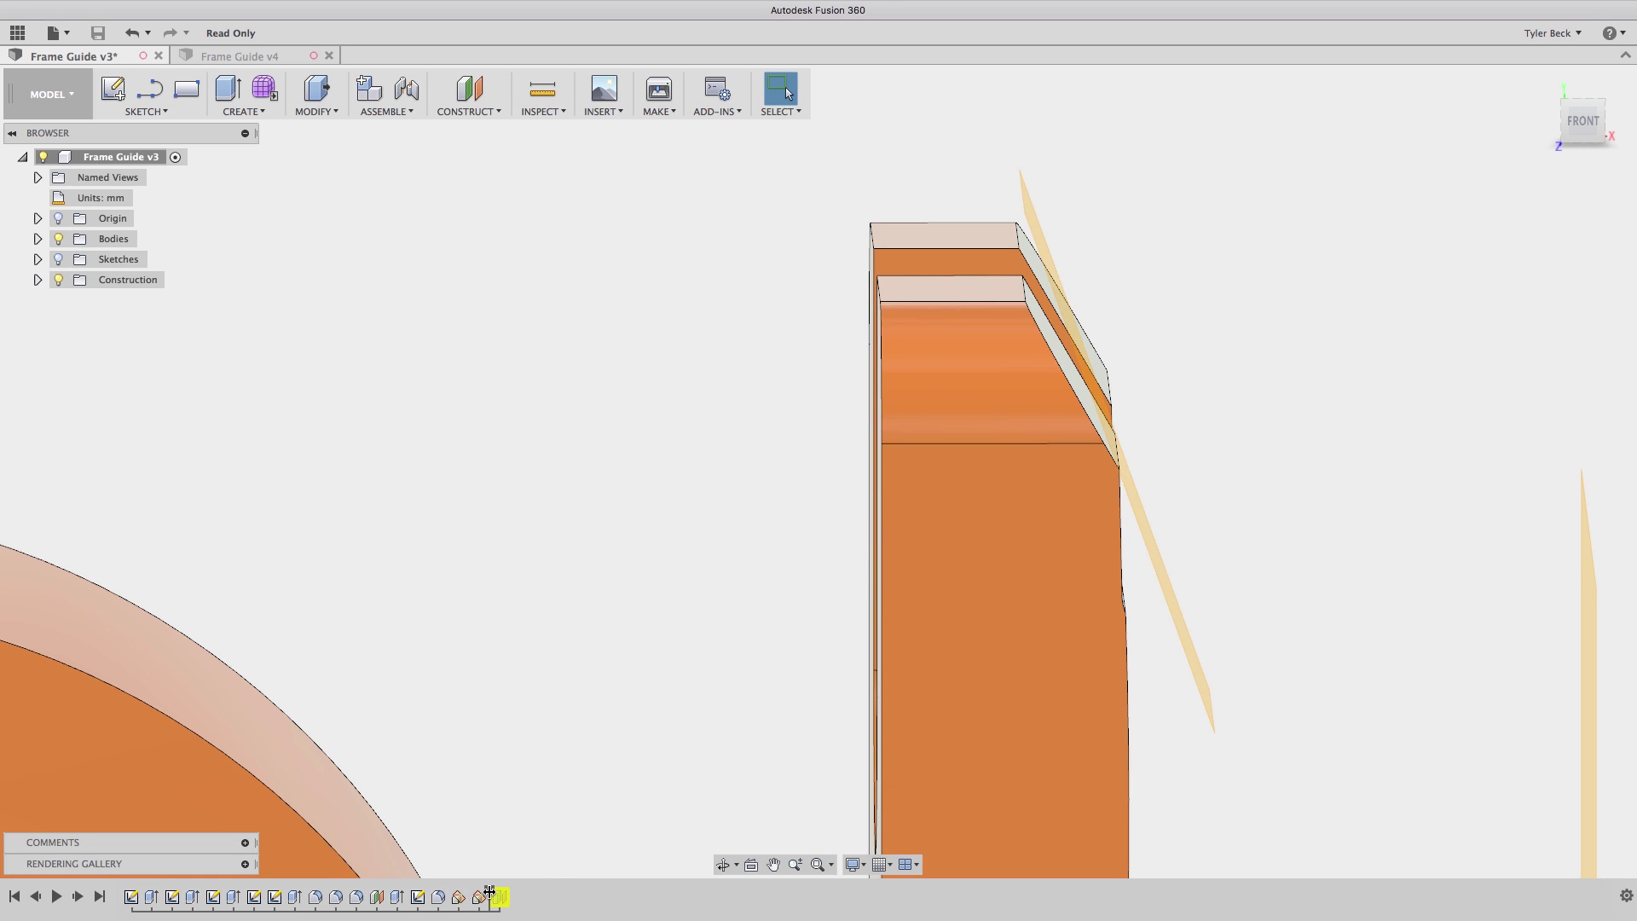
left_click_drag(490, 892, 469, 891)
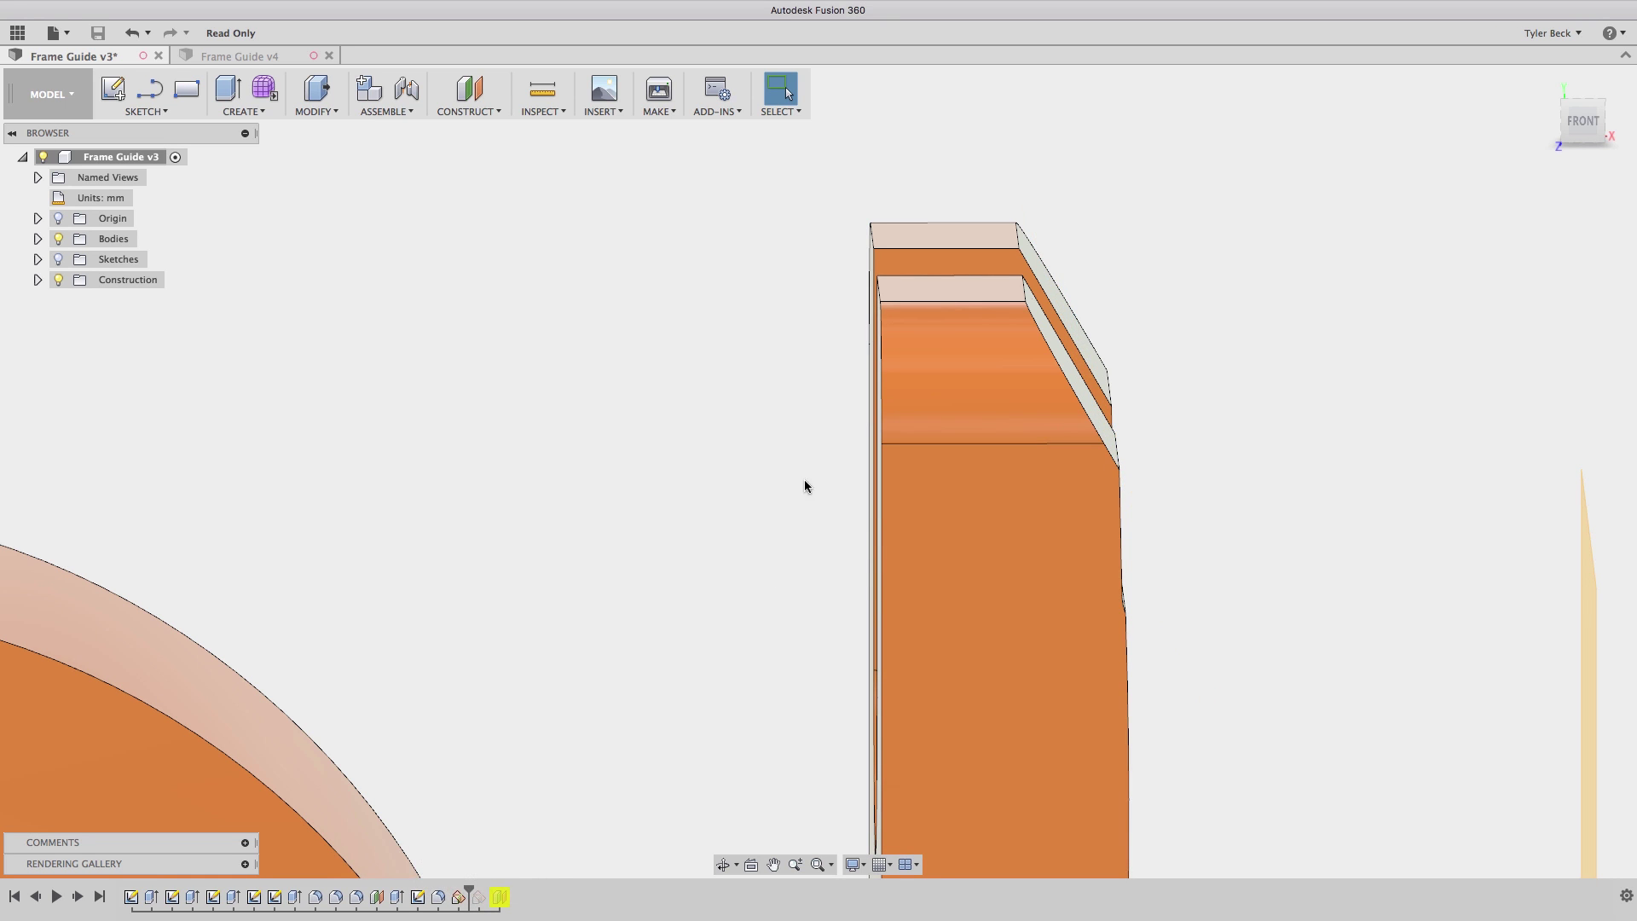
scroll(783, 516, "down", 3)
Open Sketch1 for editing, showing the upright's outline with its slanted top corner.
right_click(141, 899)
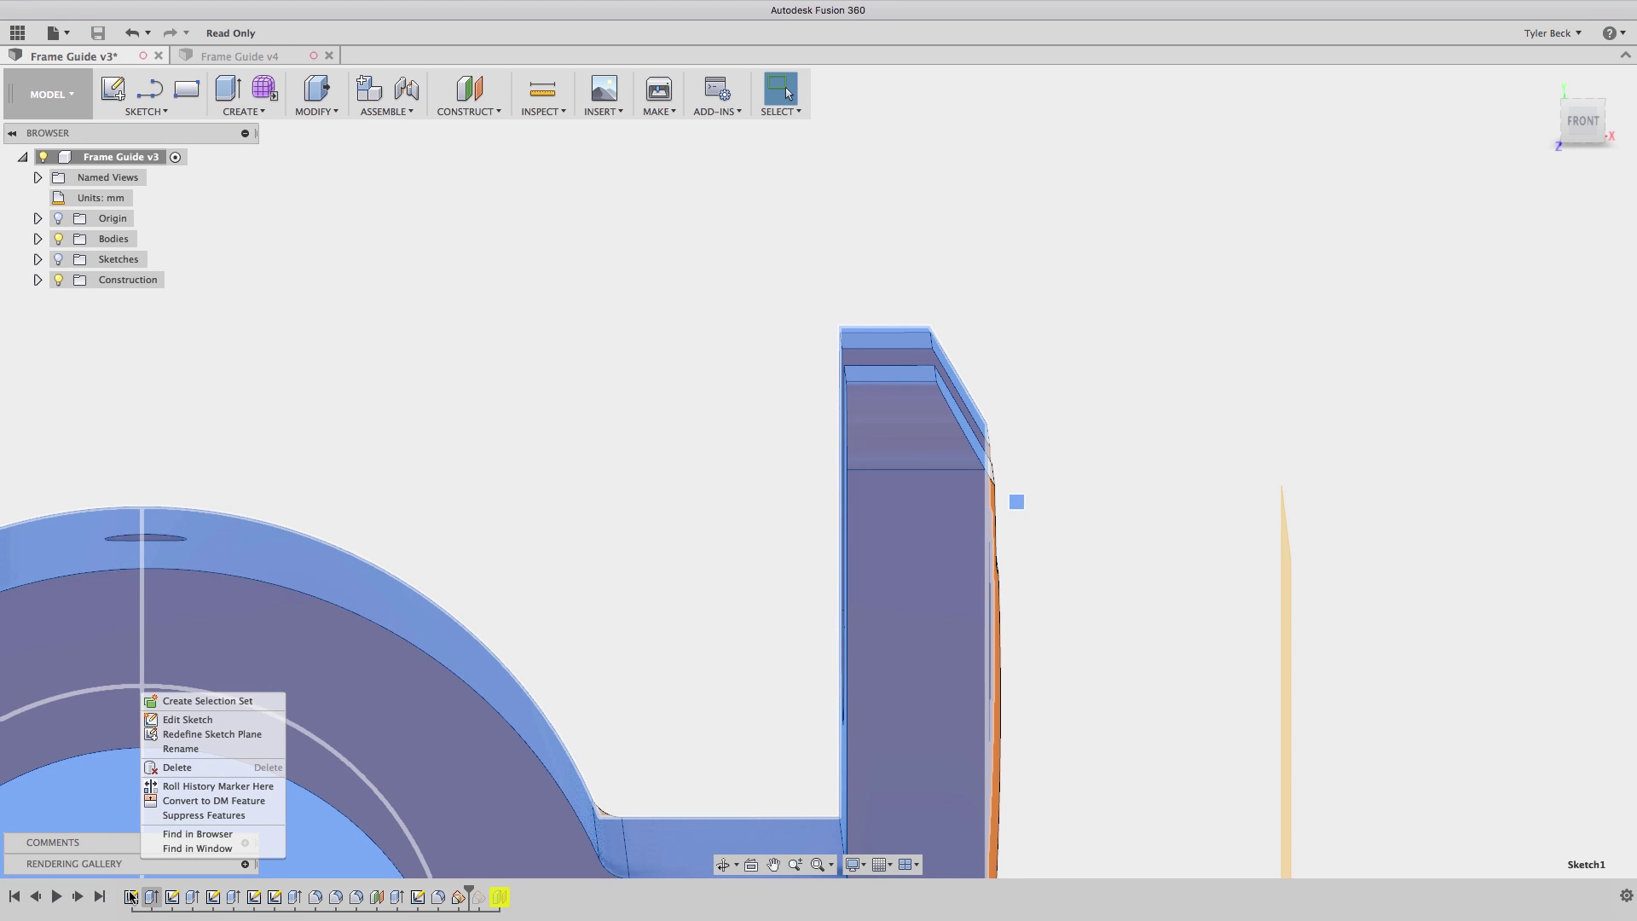
left_click(132, 897)
right_click(134, 897)
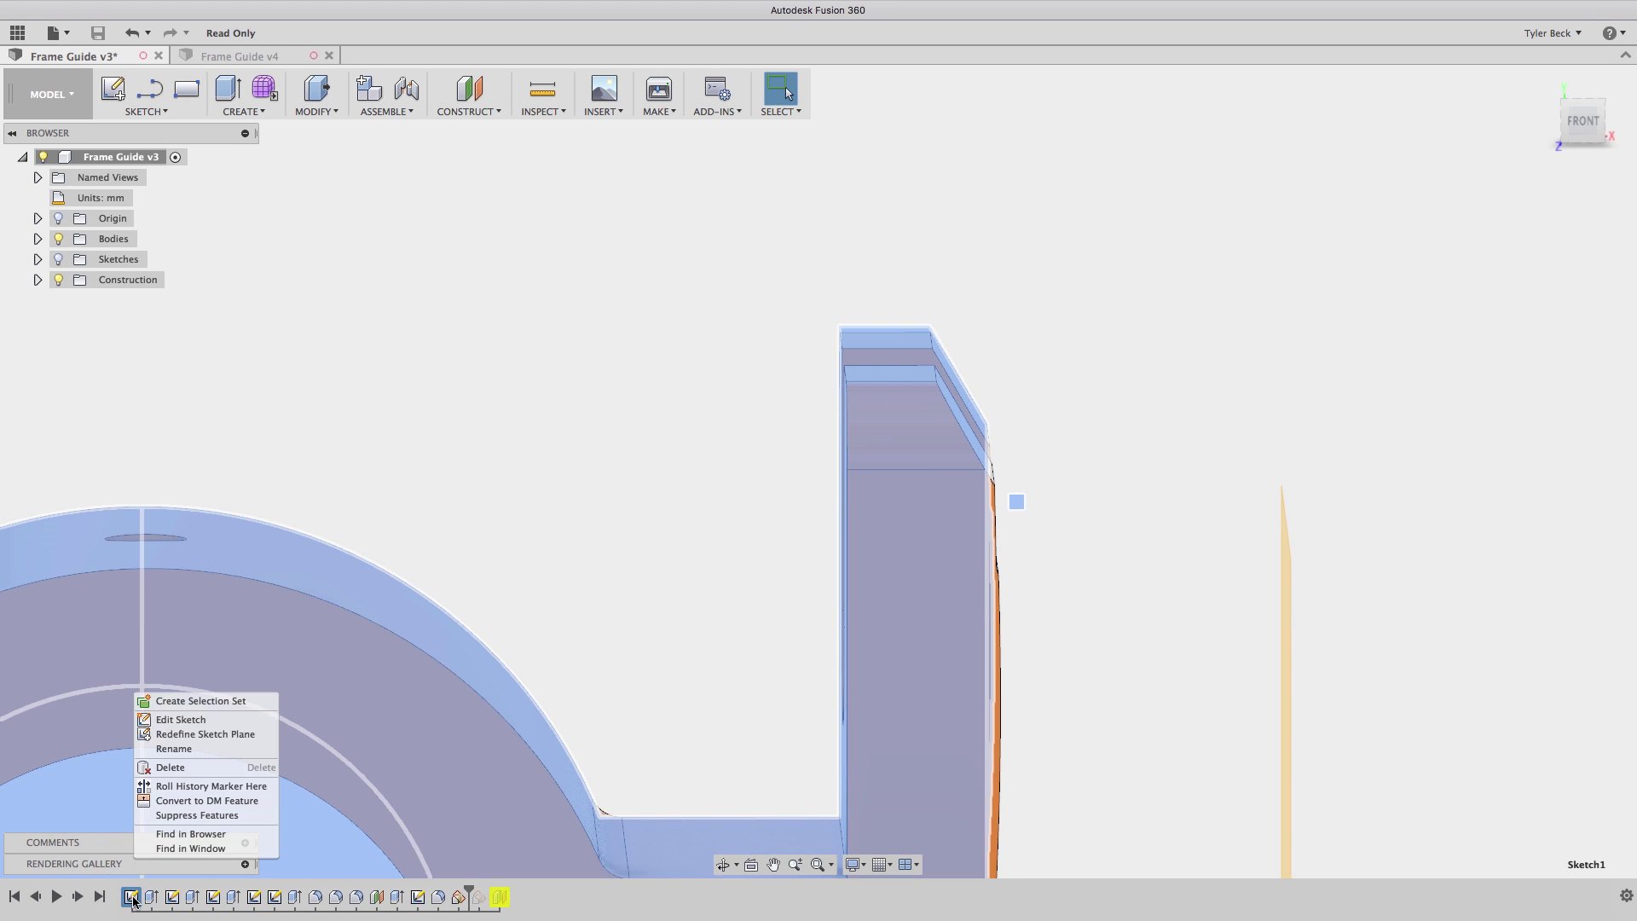
left_click(171, 720)
scroll(925, 486, "up", 5)
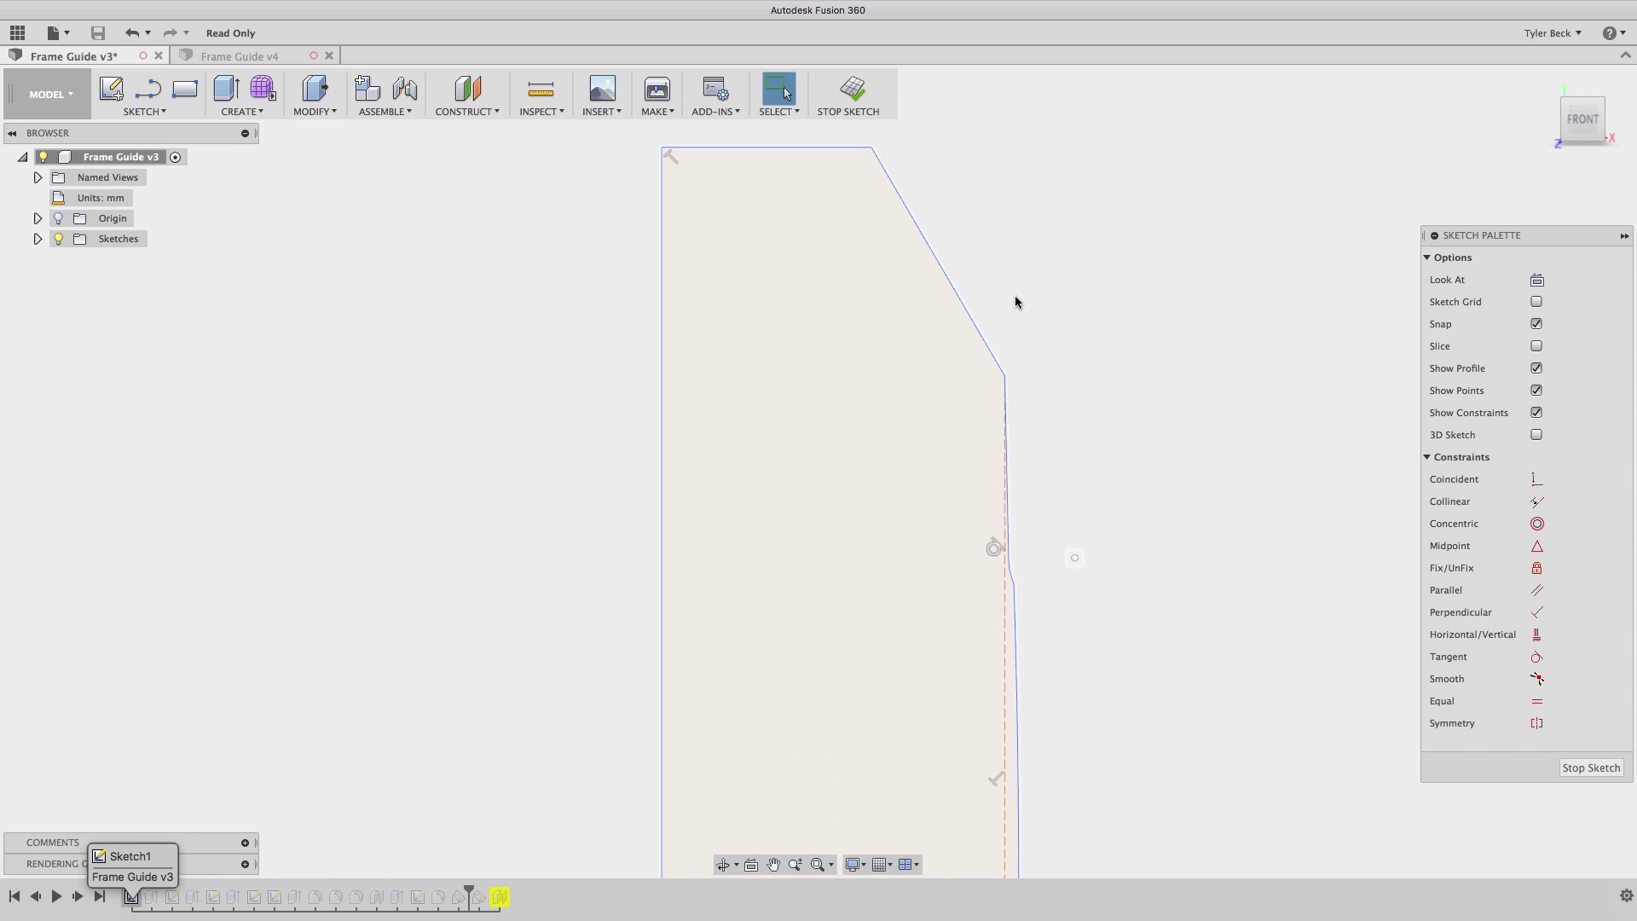
left_click(994, 365)
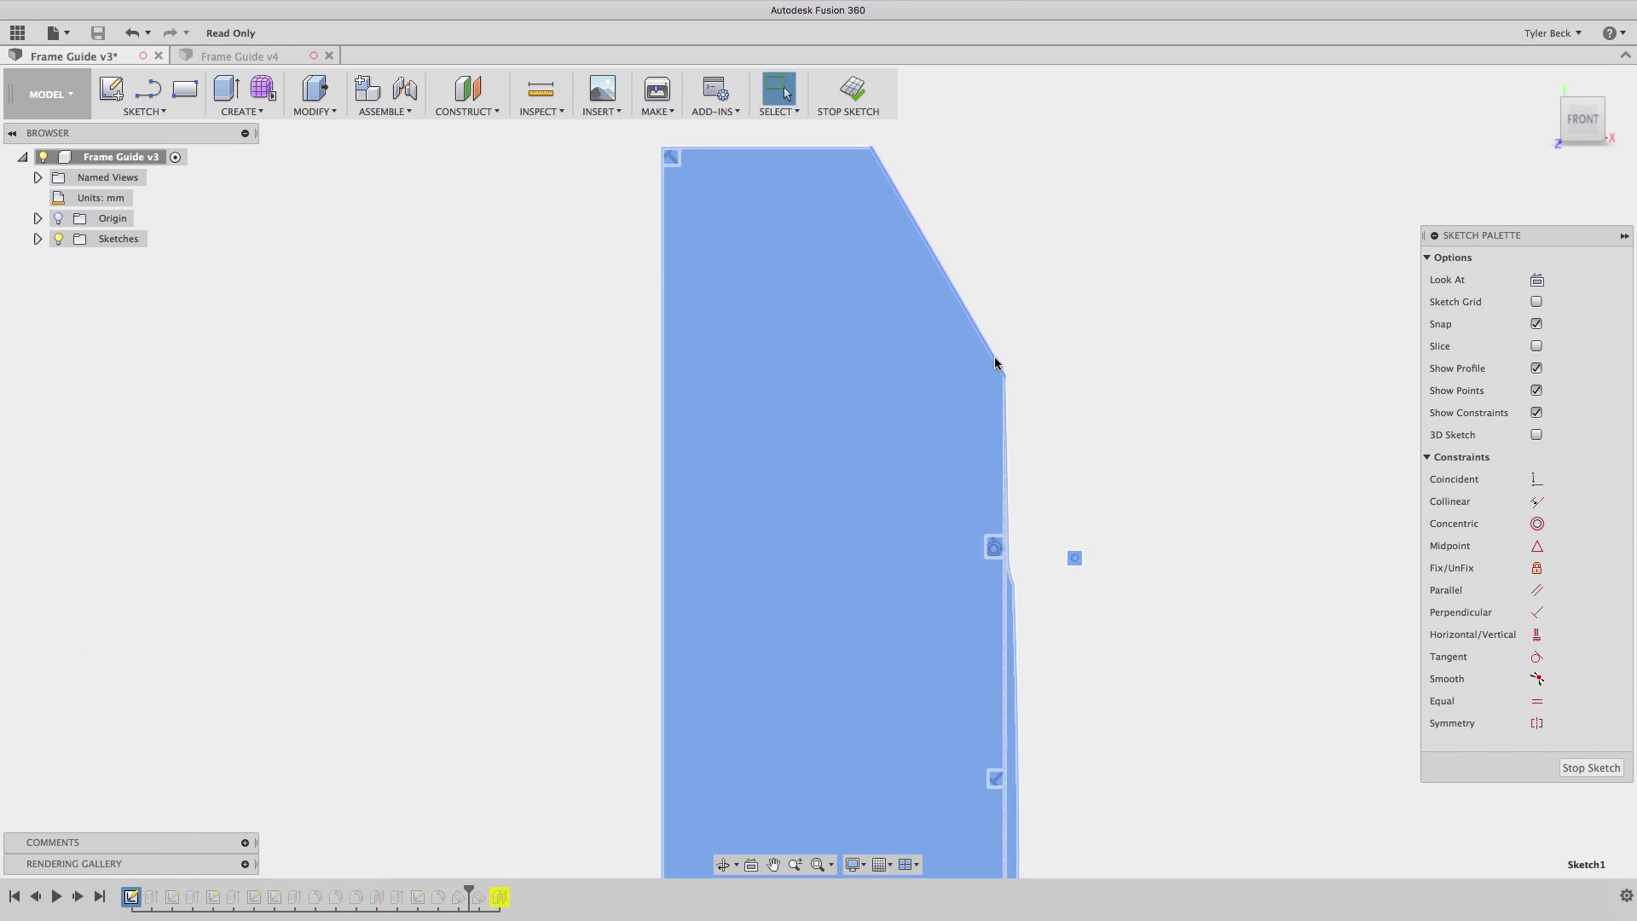
left_click(1038, 387)
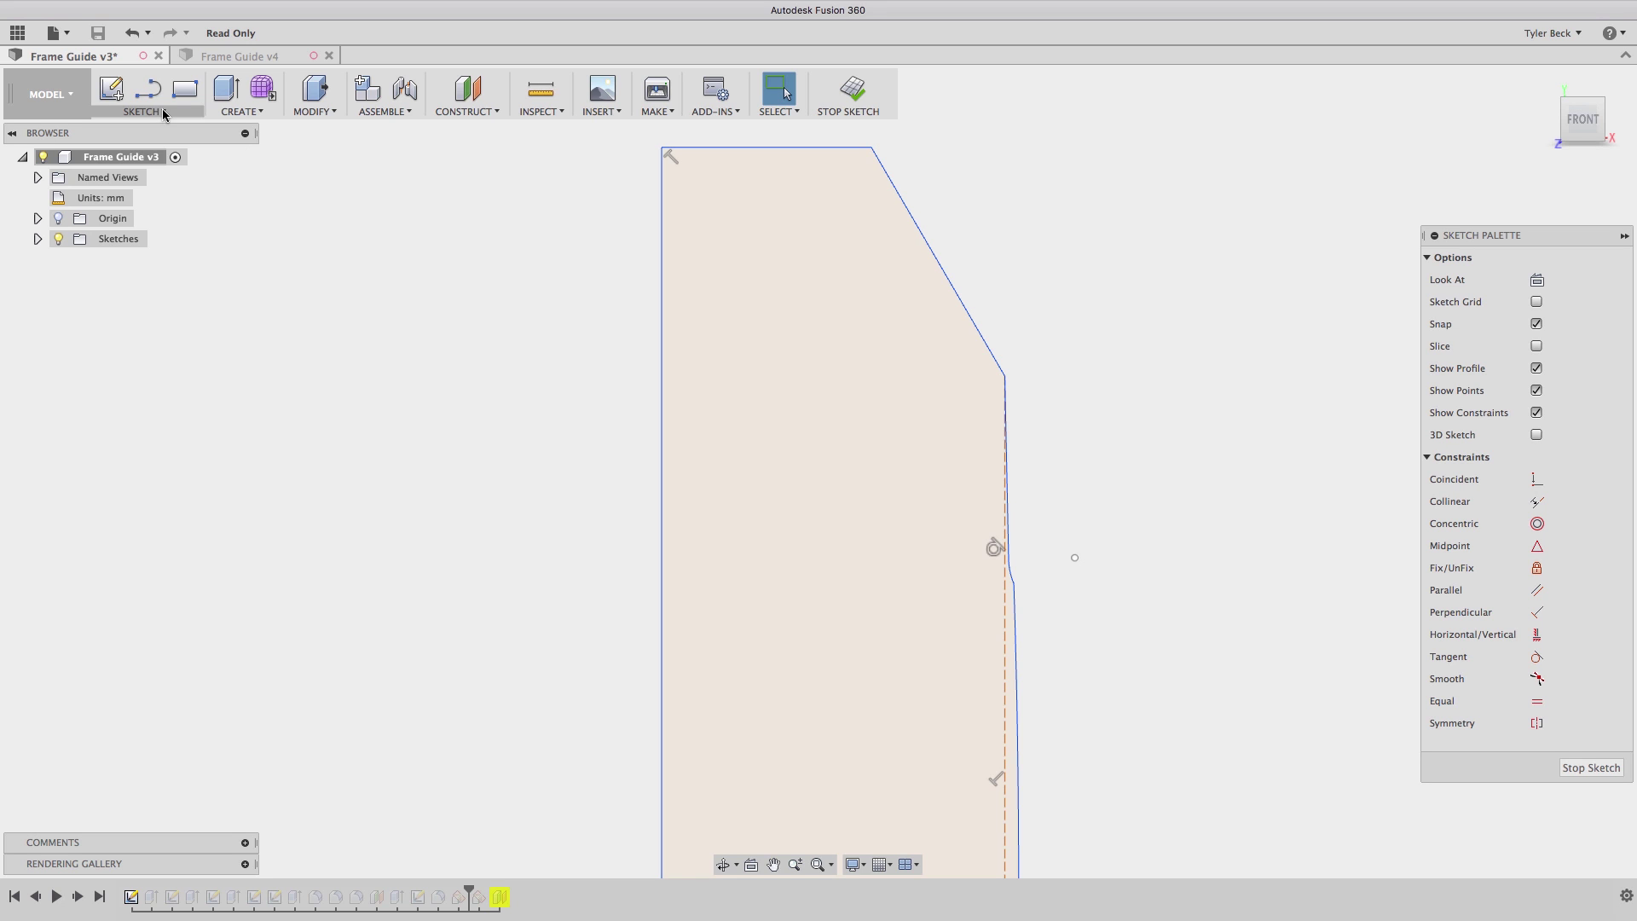
Fillet the corner between the slanted and vertical lines with a 3 mm radius, then stop the sketch.
type("sfill")
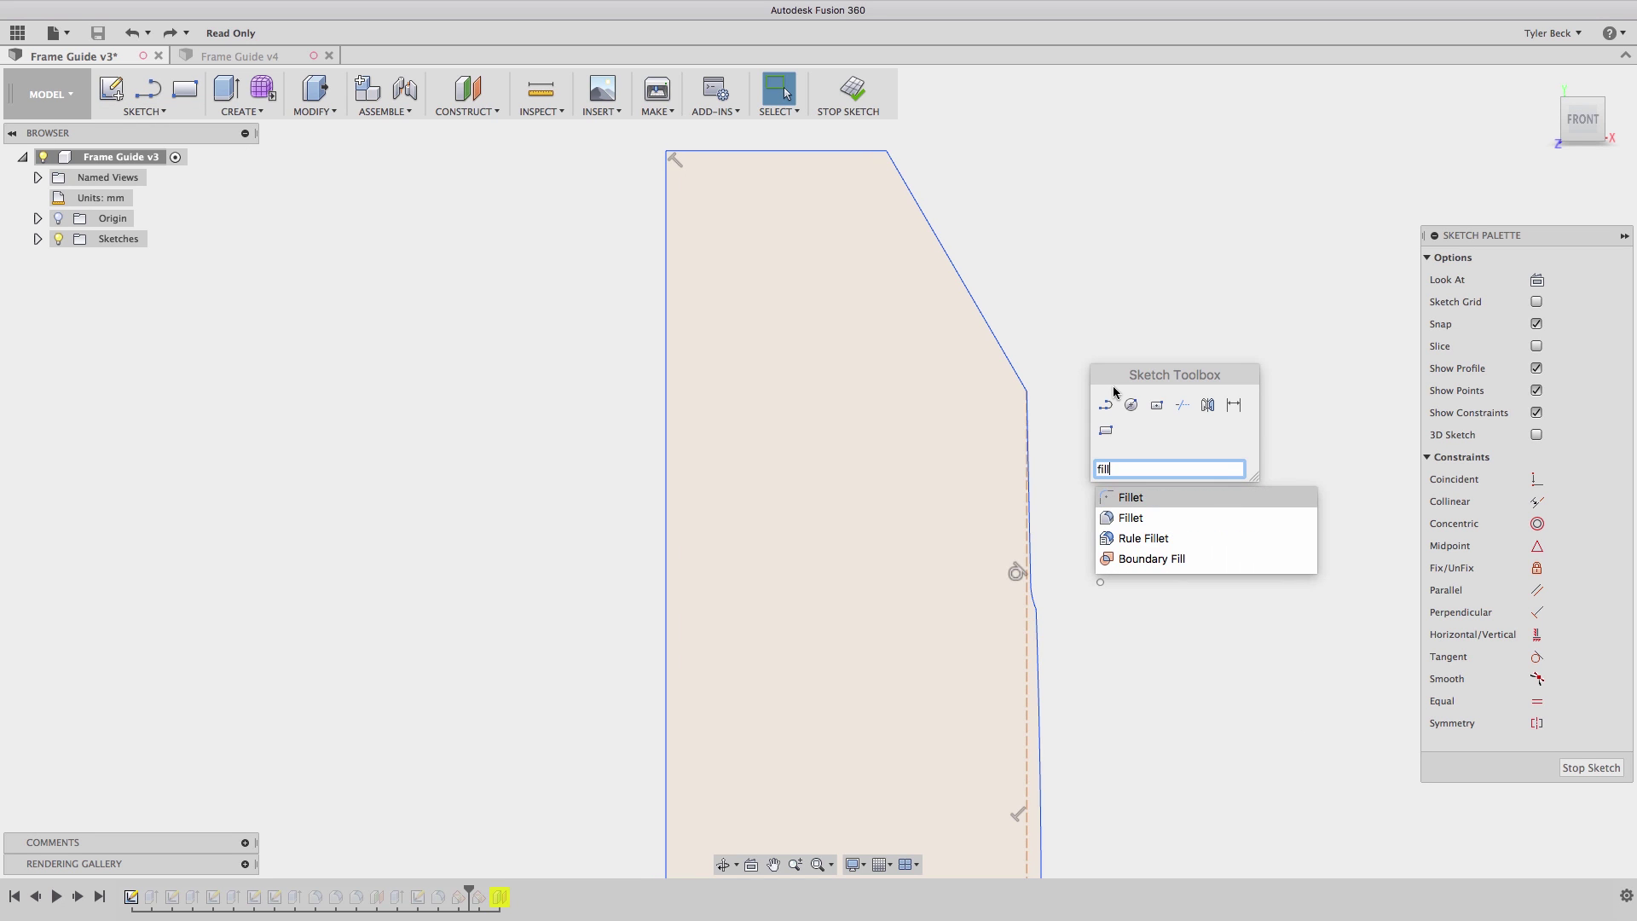
left_click(1219, 517)
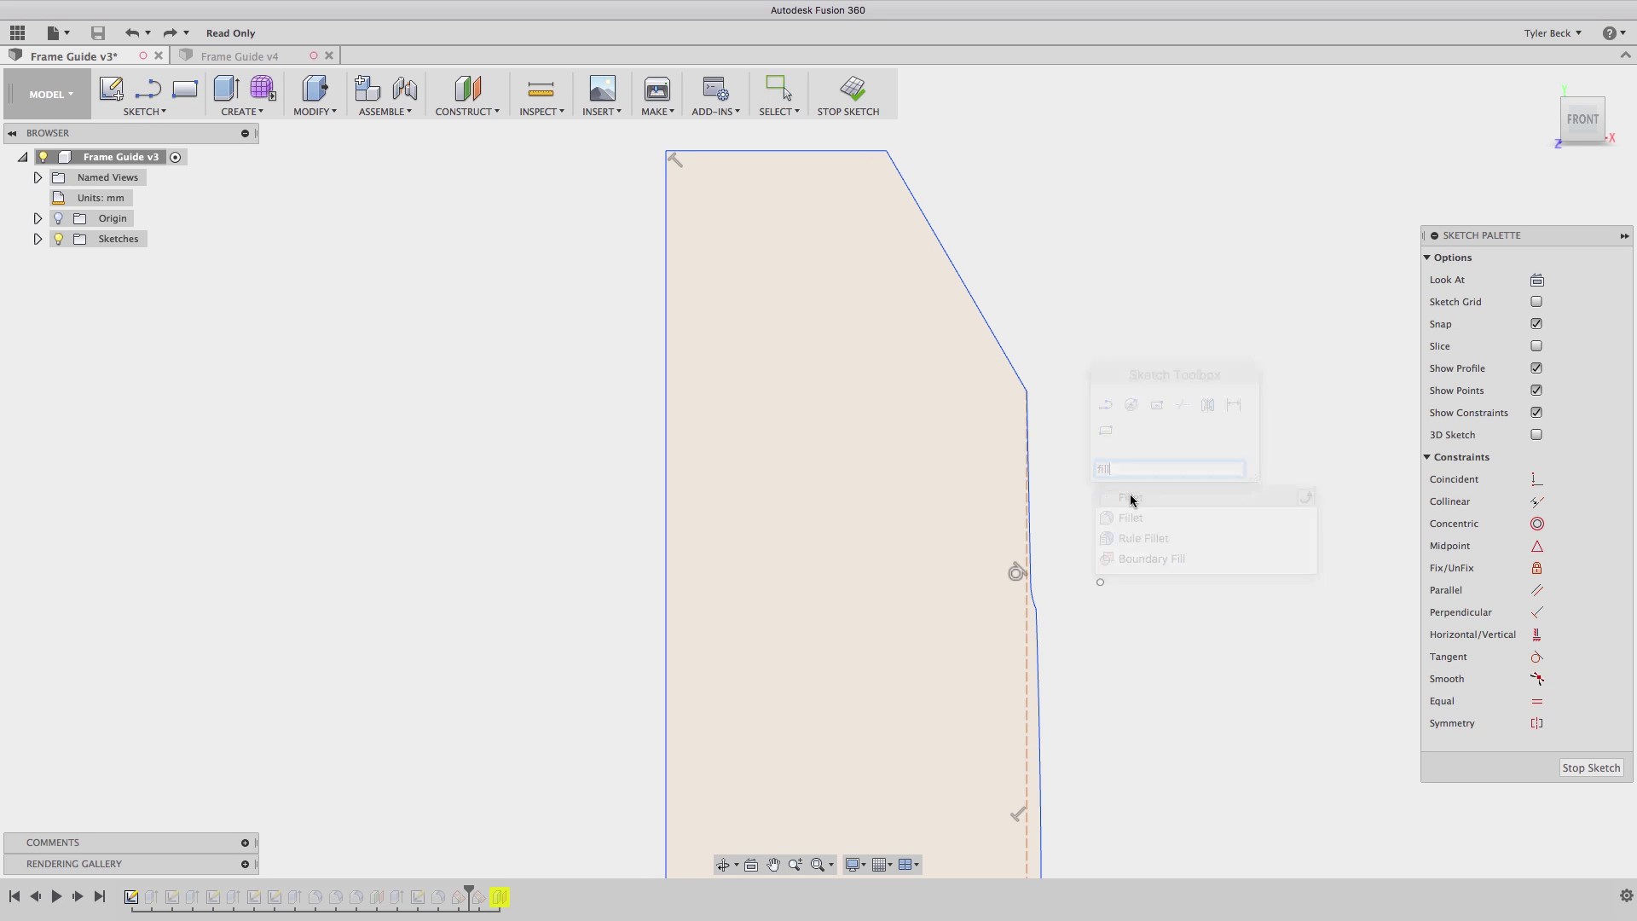
left_click(1027, 407)
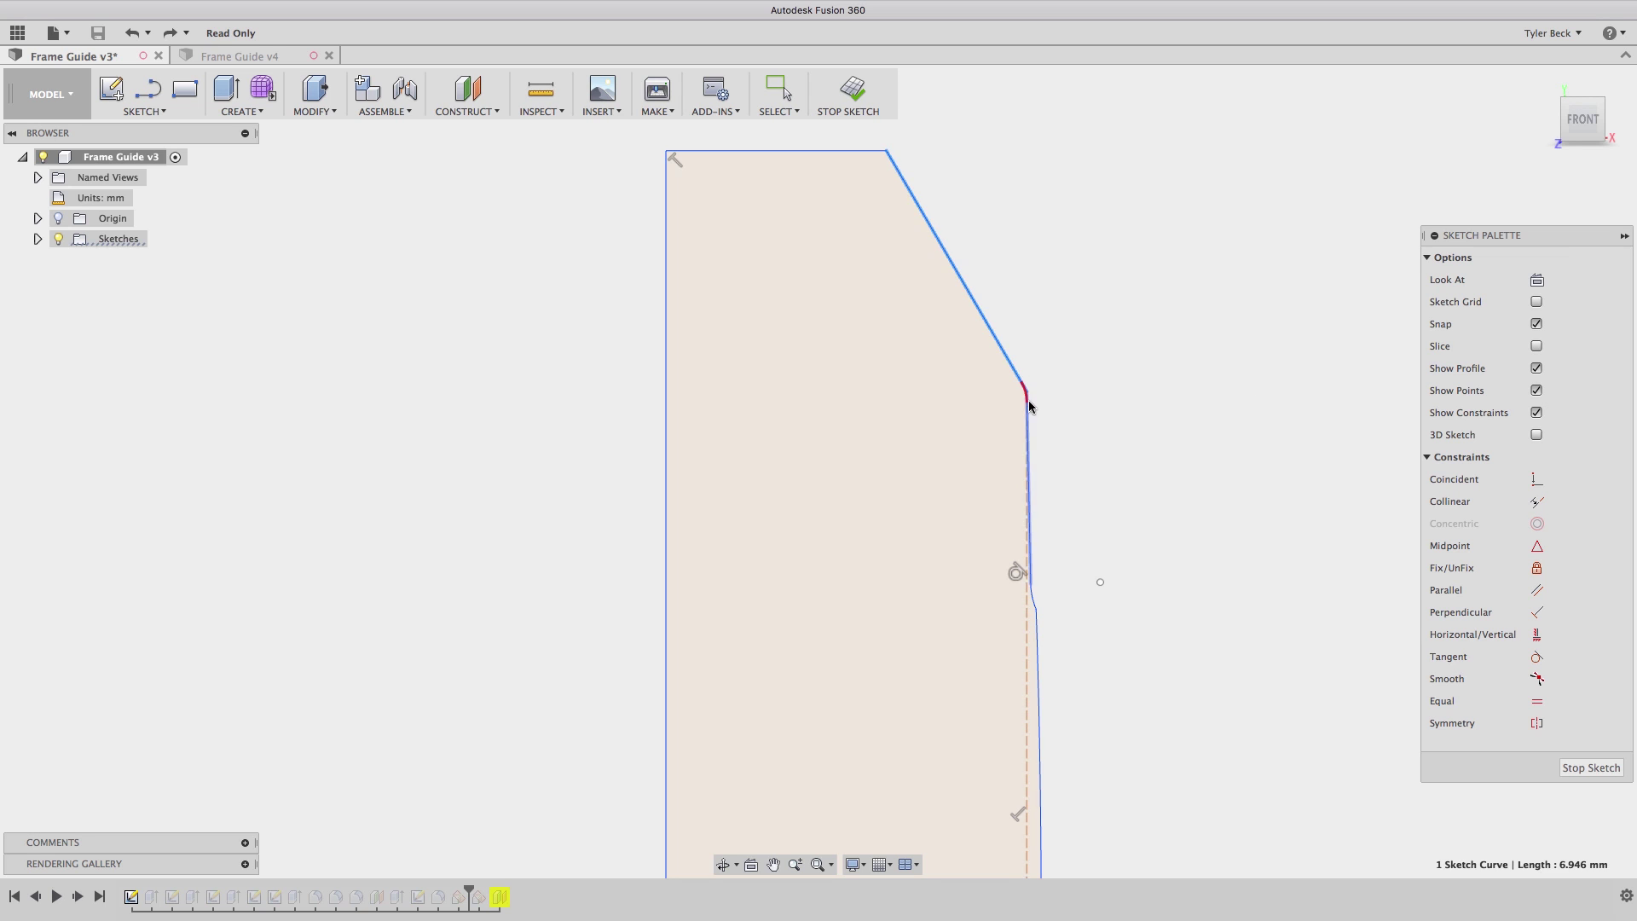
left_click(1027, 410)
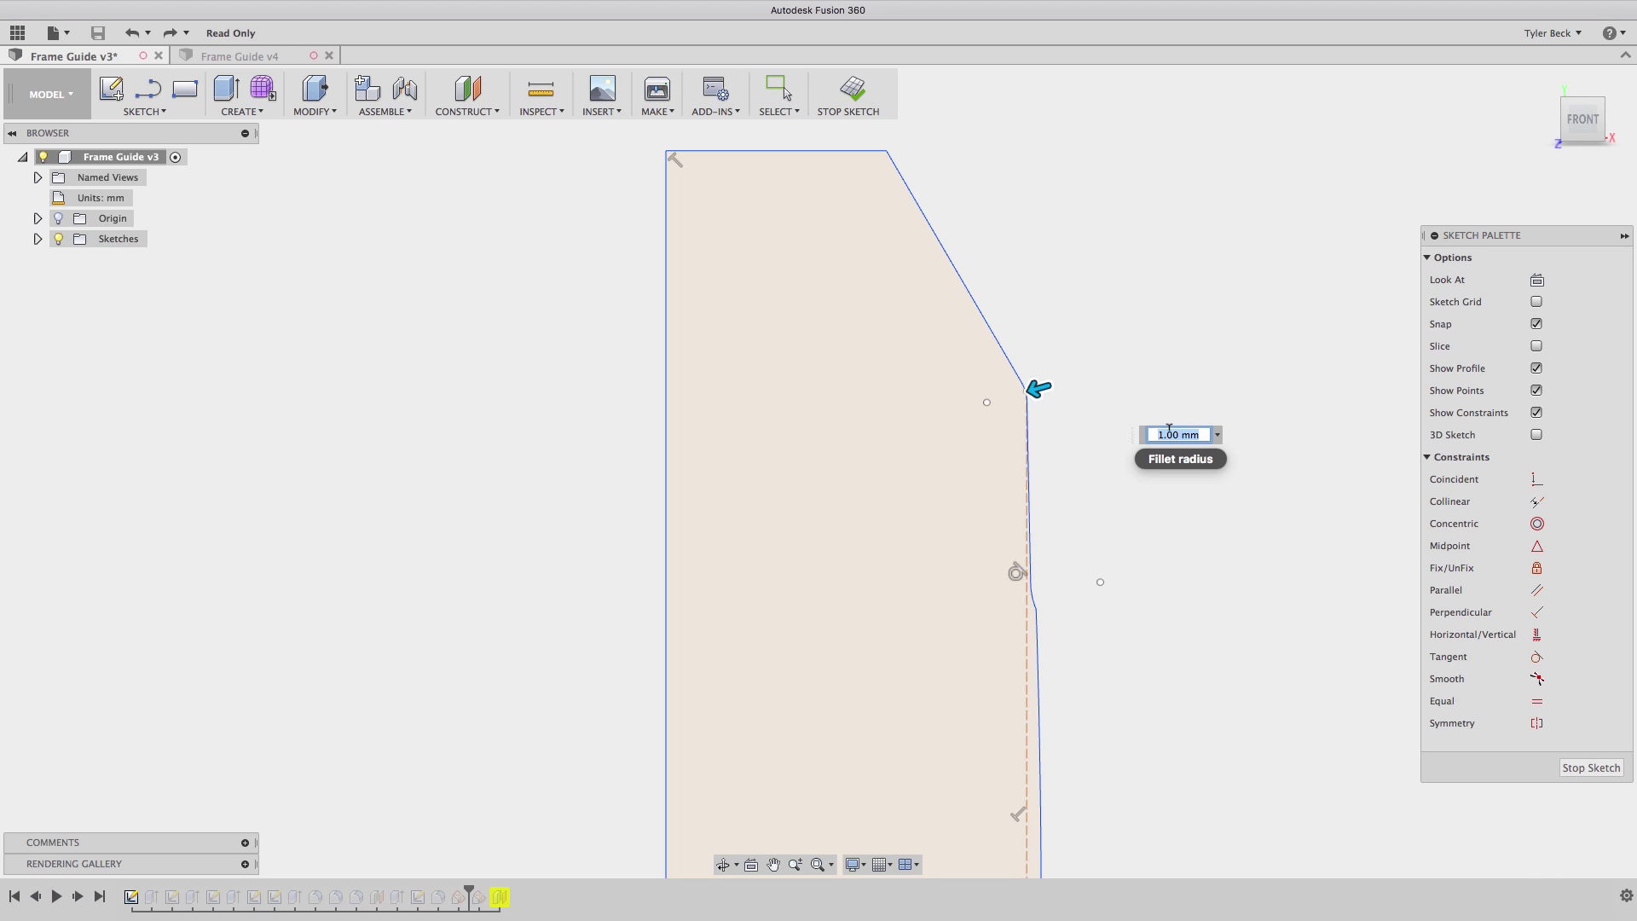
type("3")
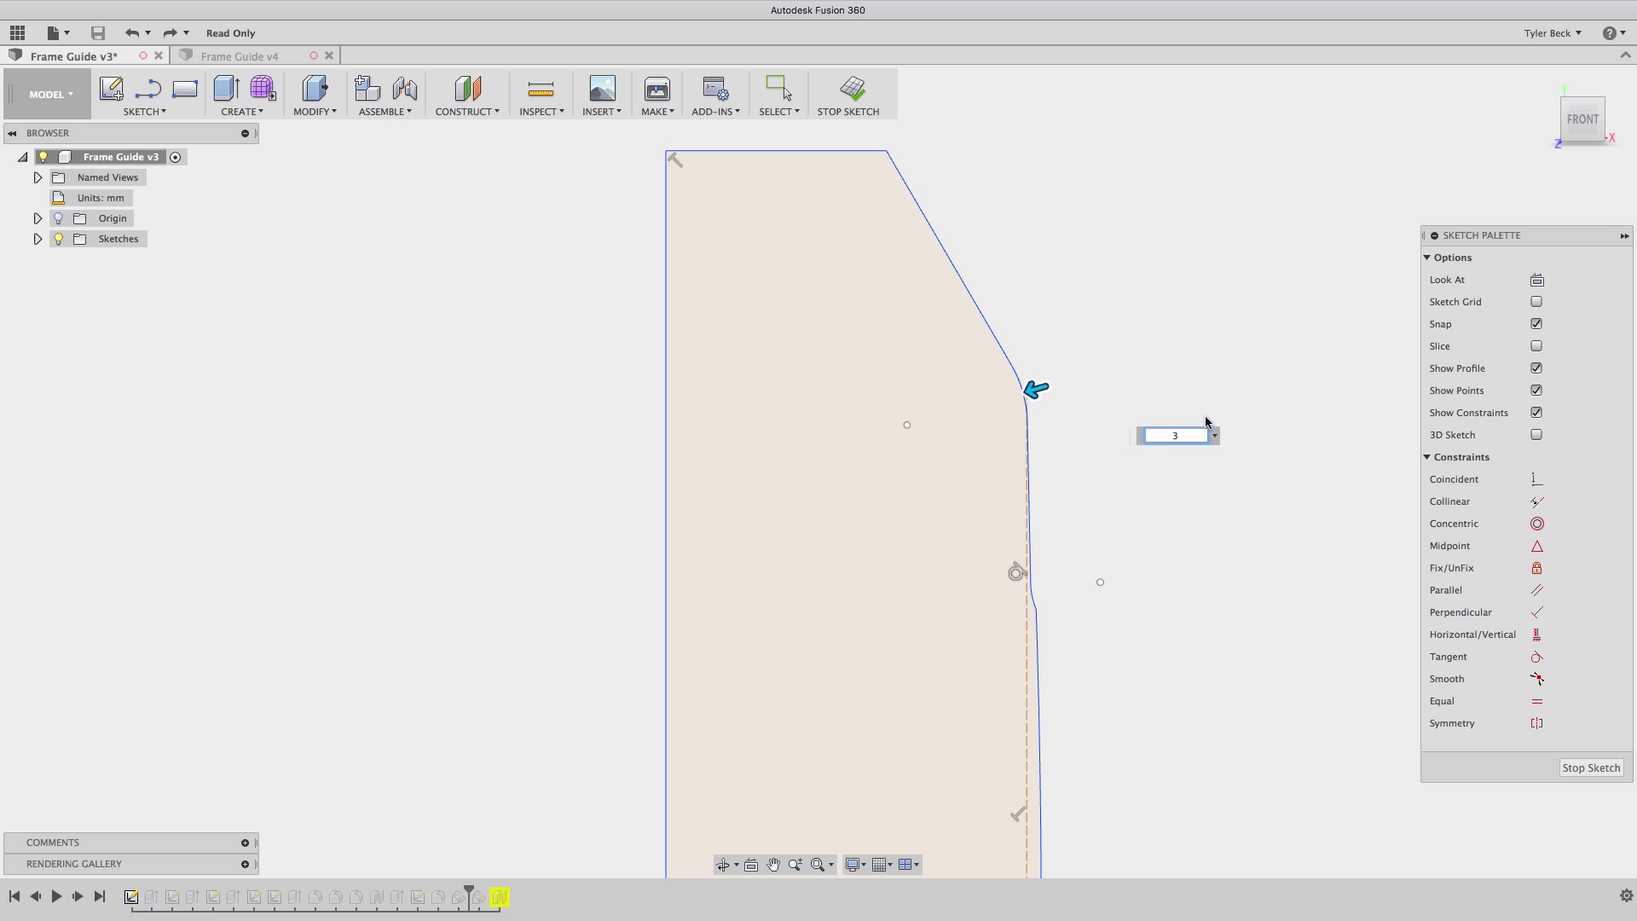
key("Return")
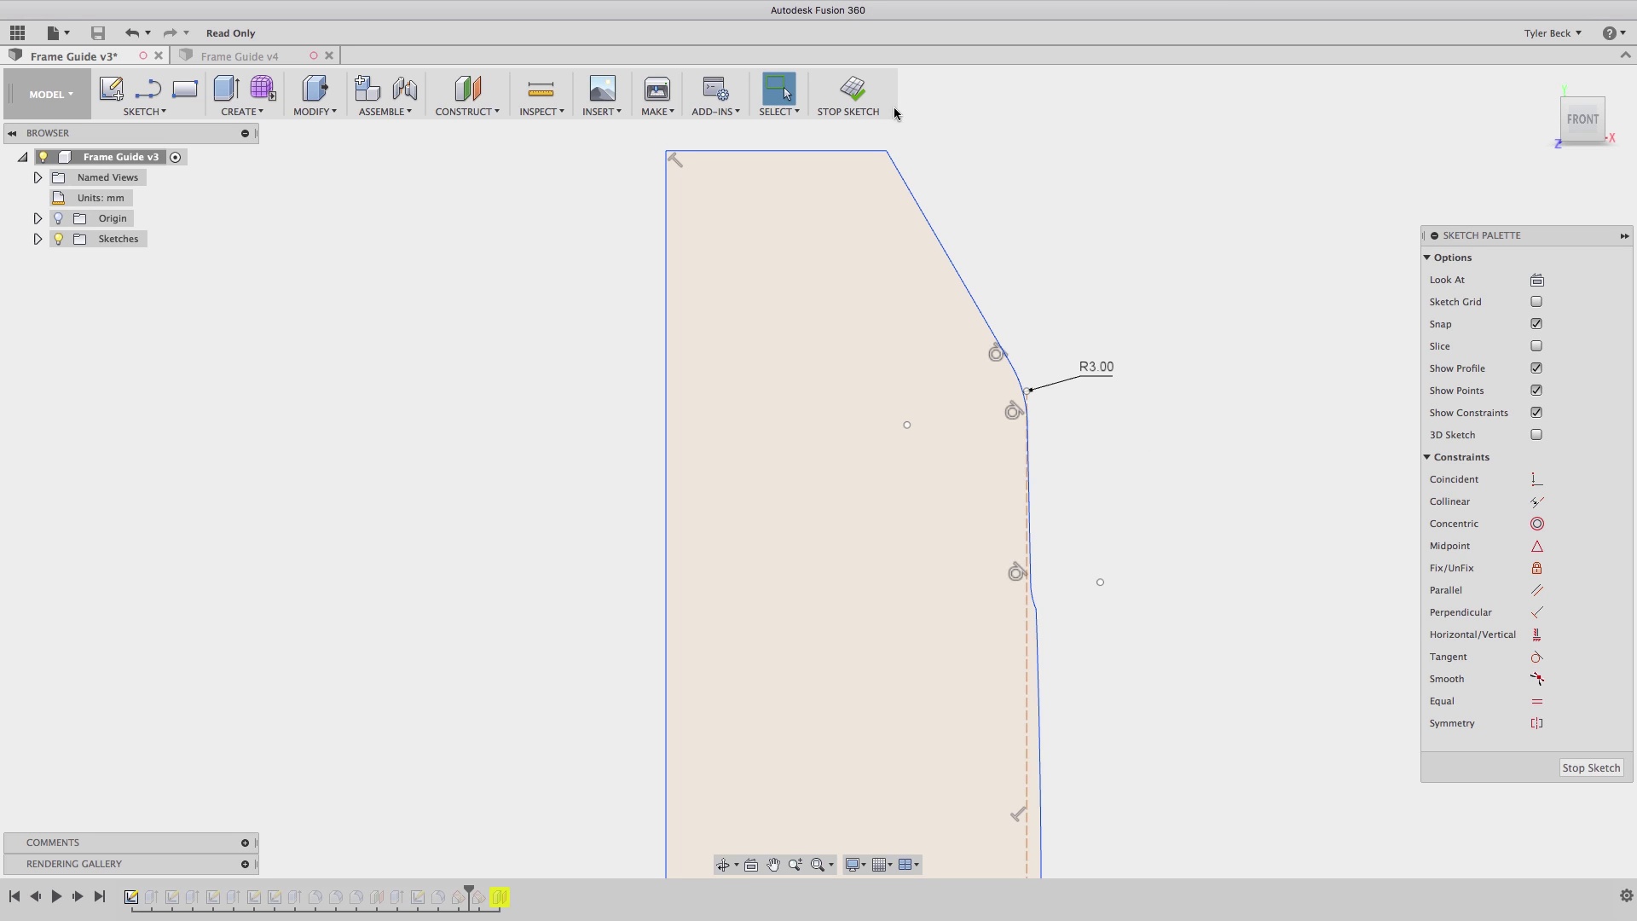
left_click(855, 92)
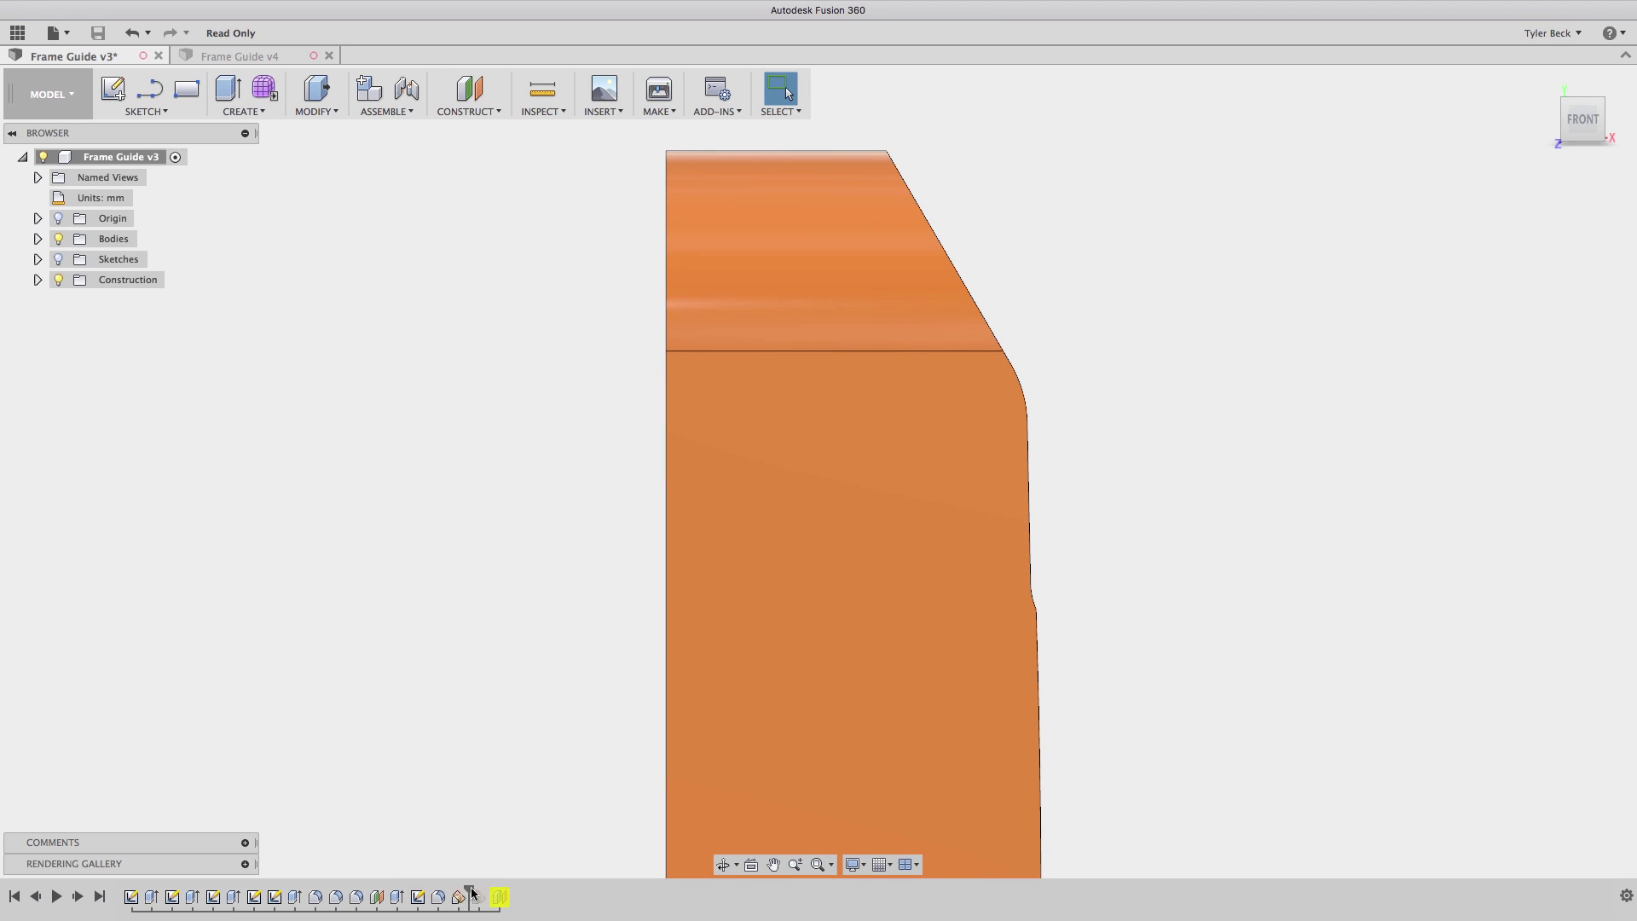
Advance the timeline and reattach the broken plane to the upright's top edge at -70 degrees.
left_click_drag(471, 891, 490, 891)
right_click(477, 897)
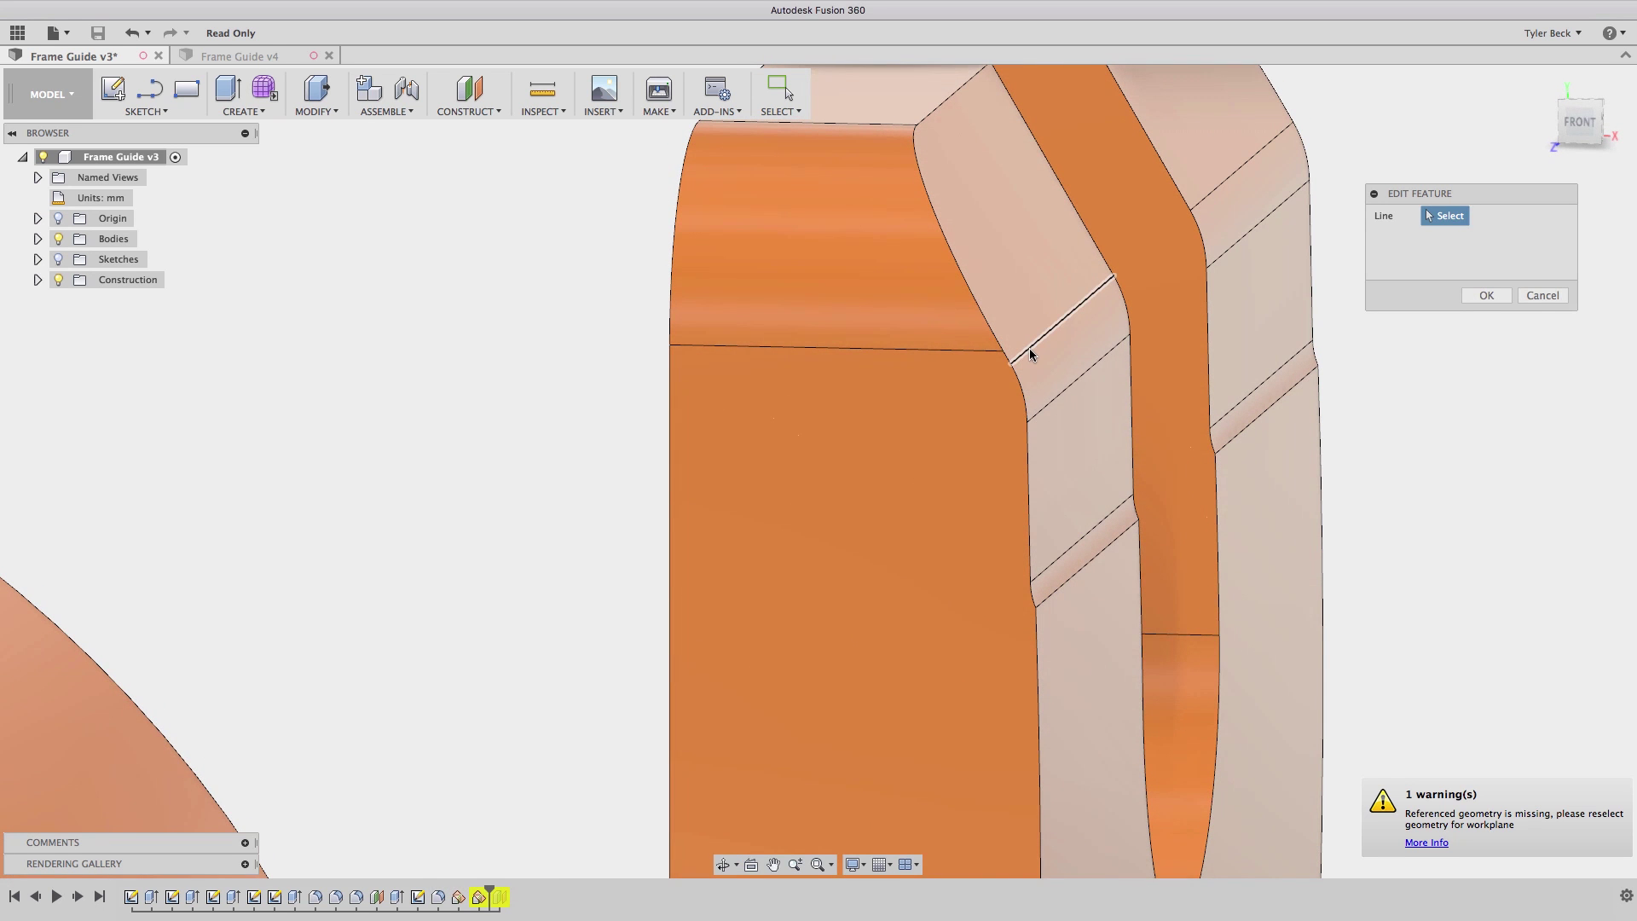
left_click(1030, 350)
scroll(1050, 354, "down", 3)
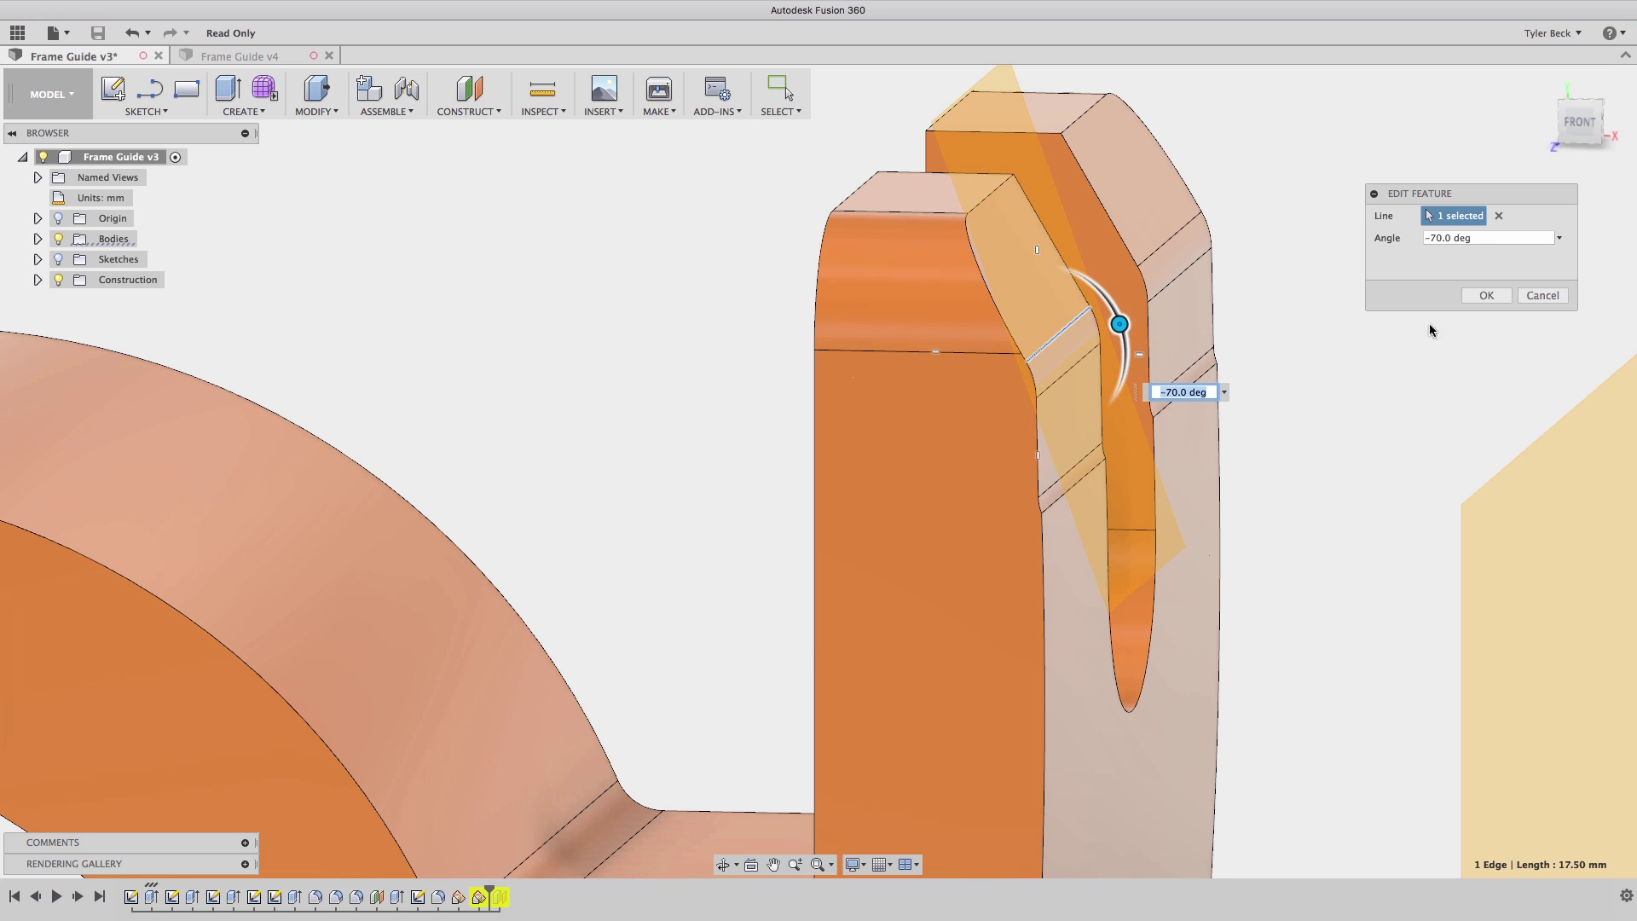
left_click(1485, 295)
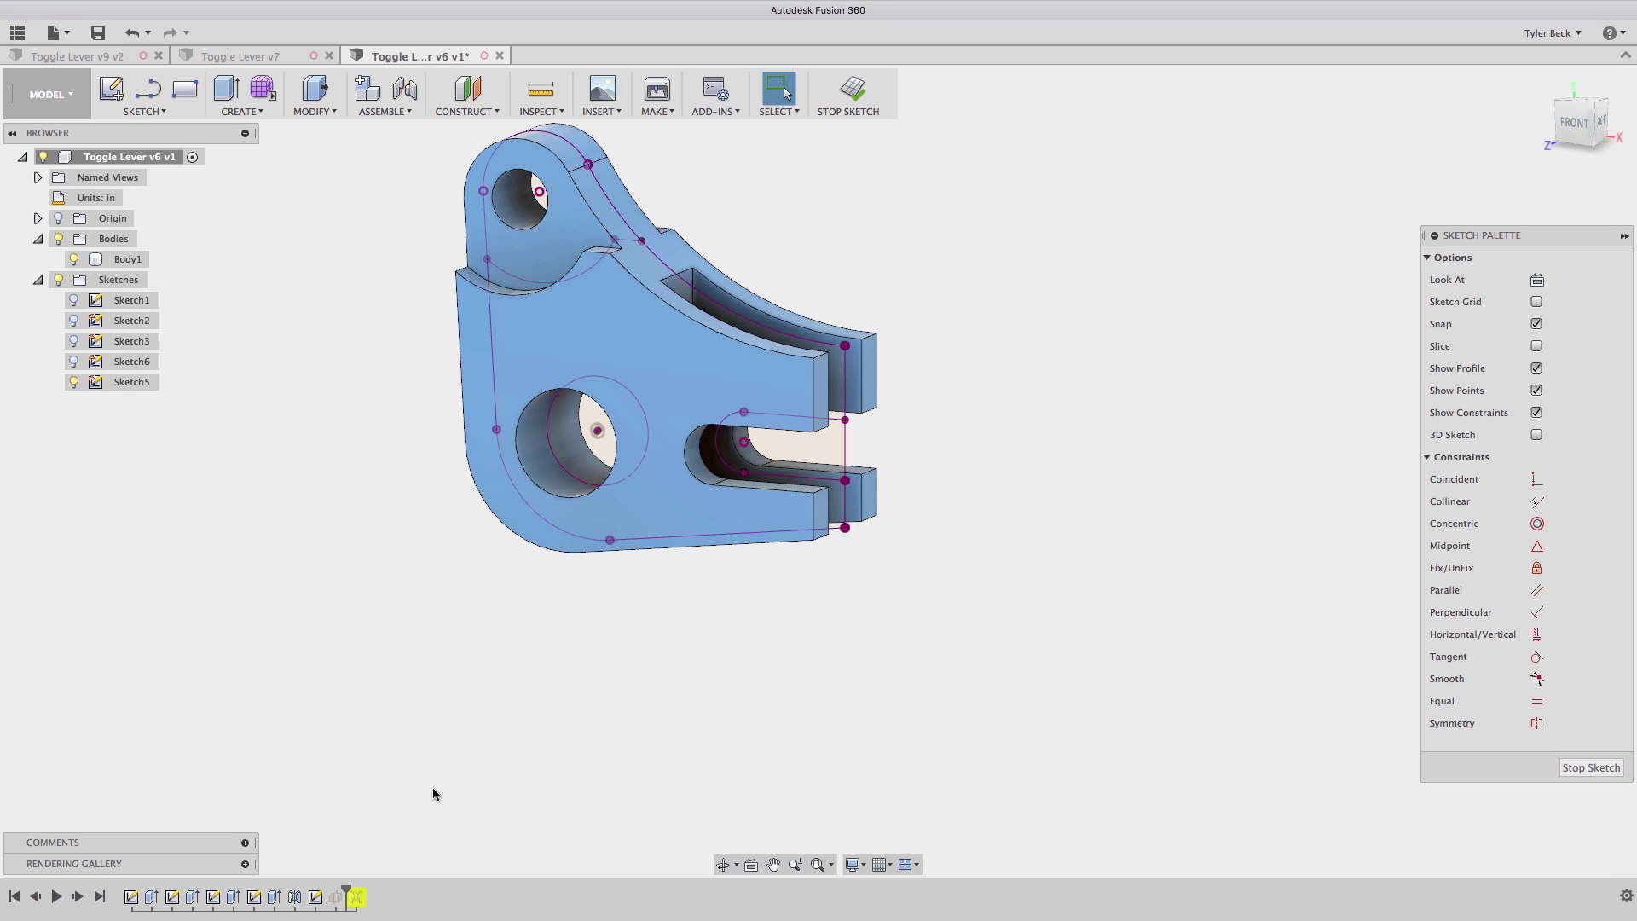
Edit Sketch1 and drag the profile's bottom-right corner lower, then finish the sketch.
right_click(135, 901)
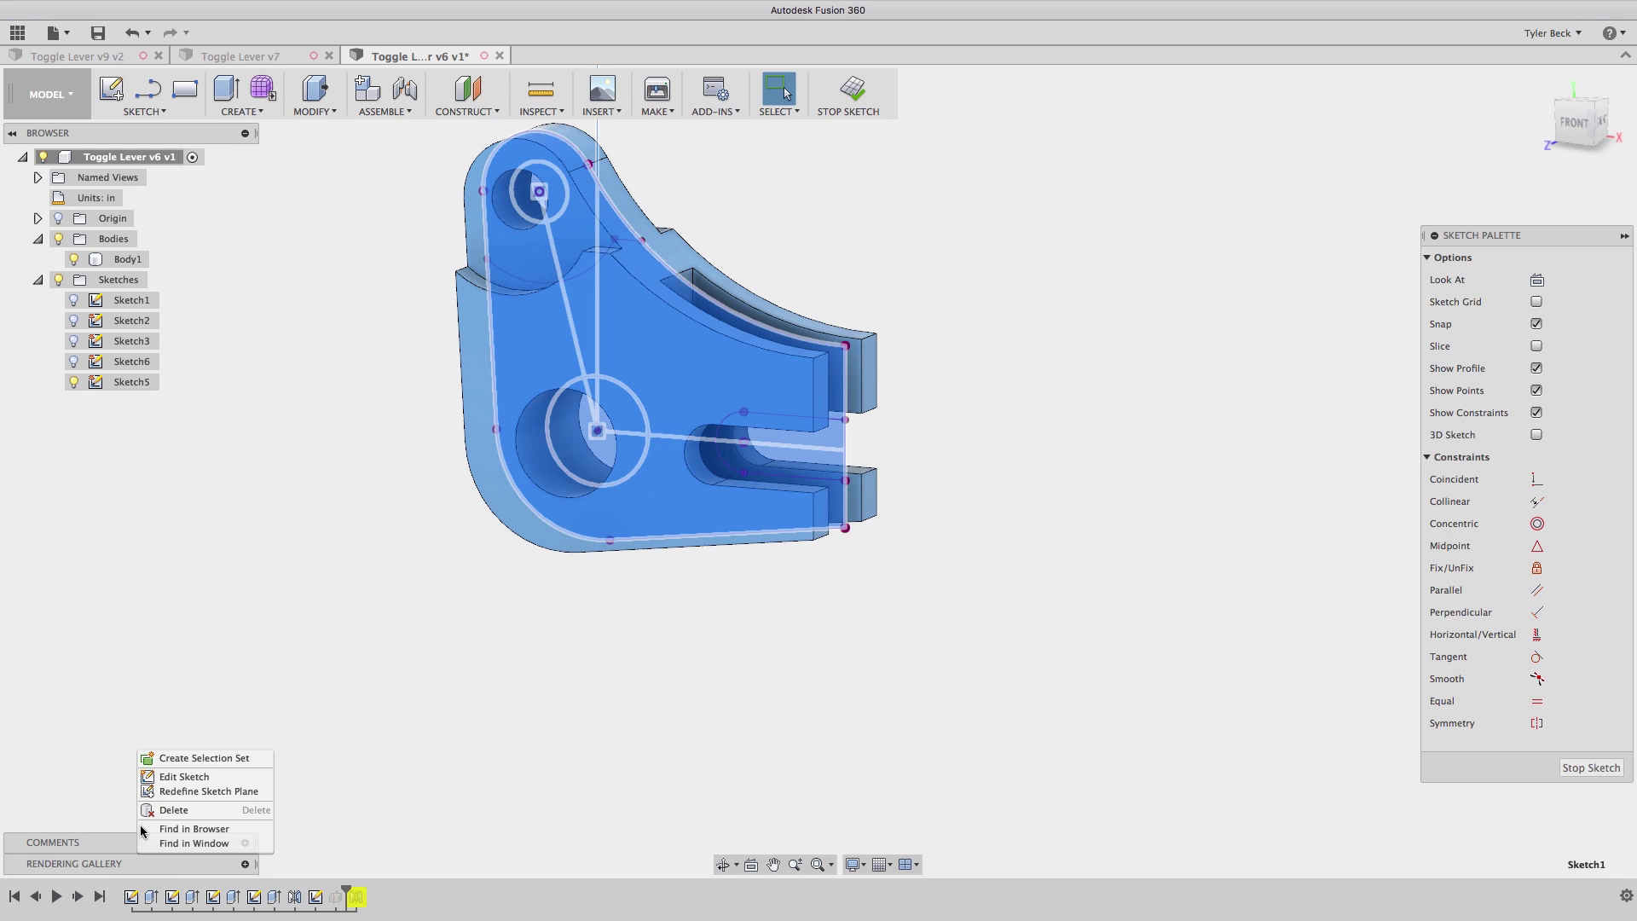
left_click(165, 780)
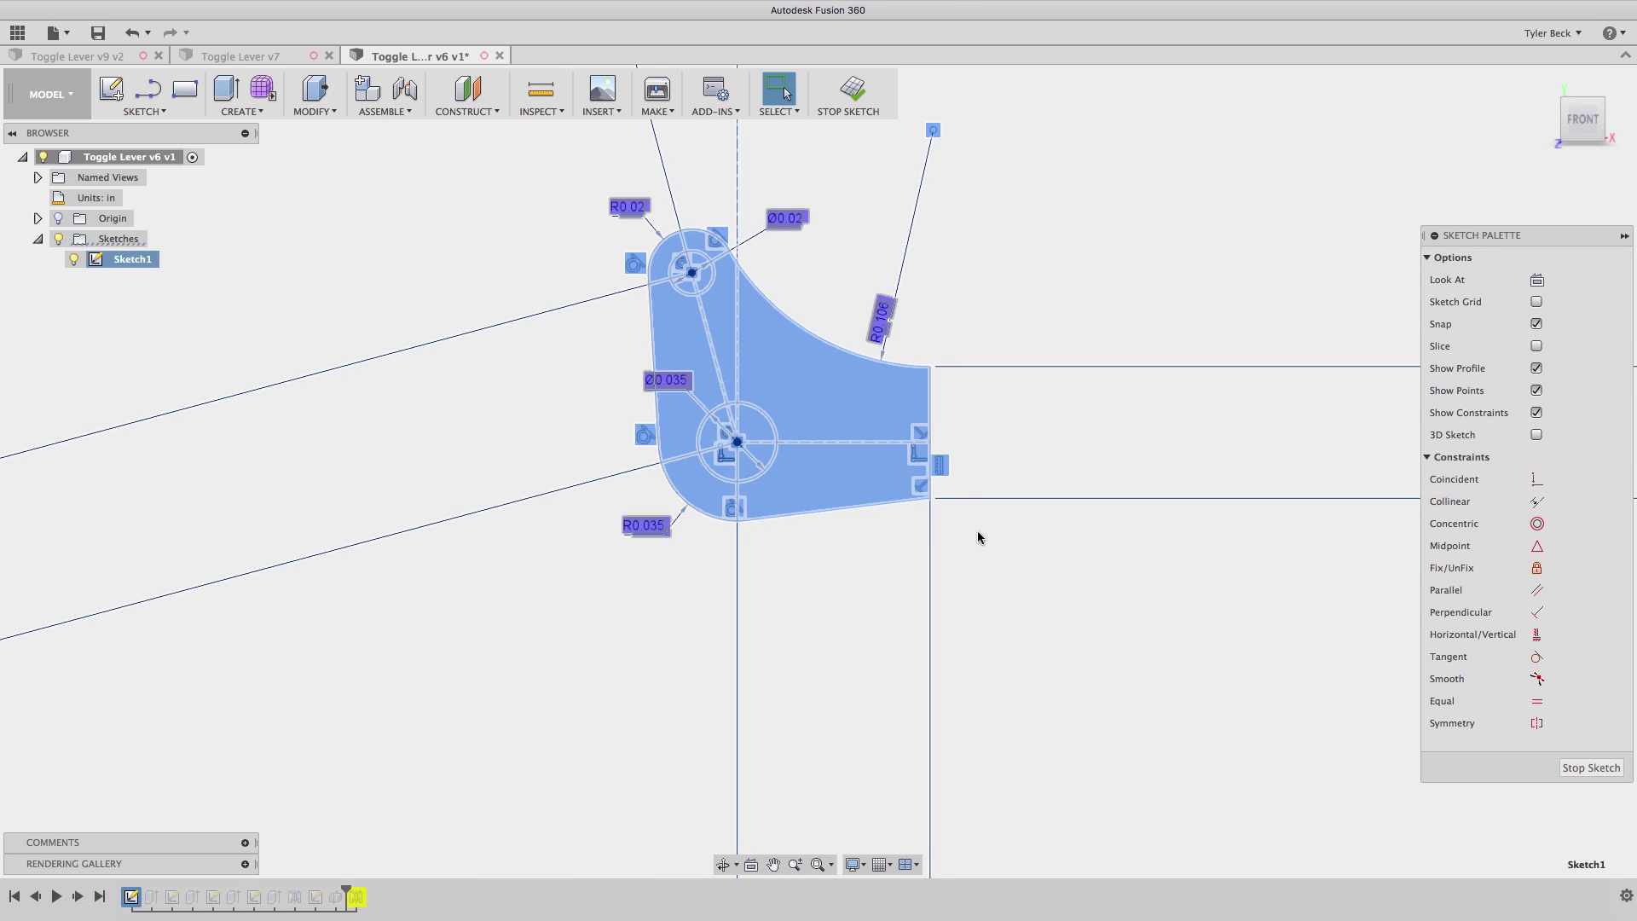
left_click_drag(931, 501, 910, 573)
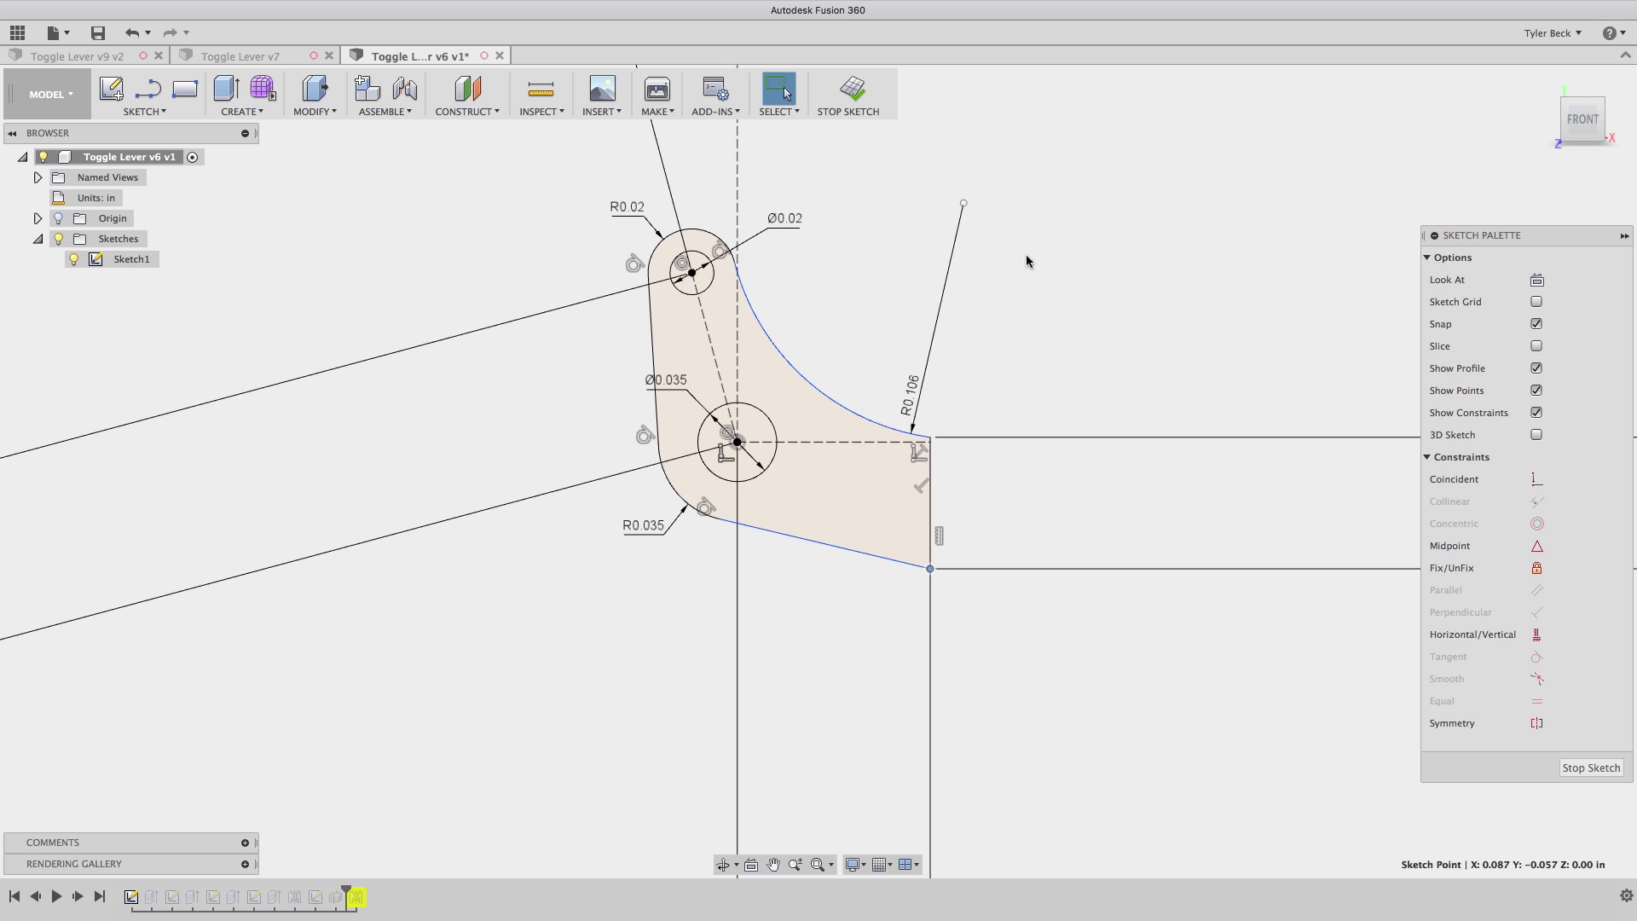
left_click(851, 88)
right_click(132, 896)
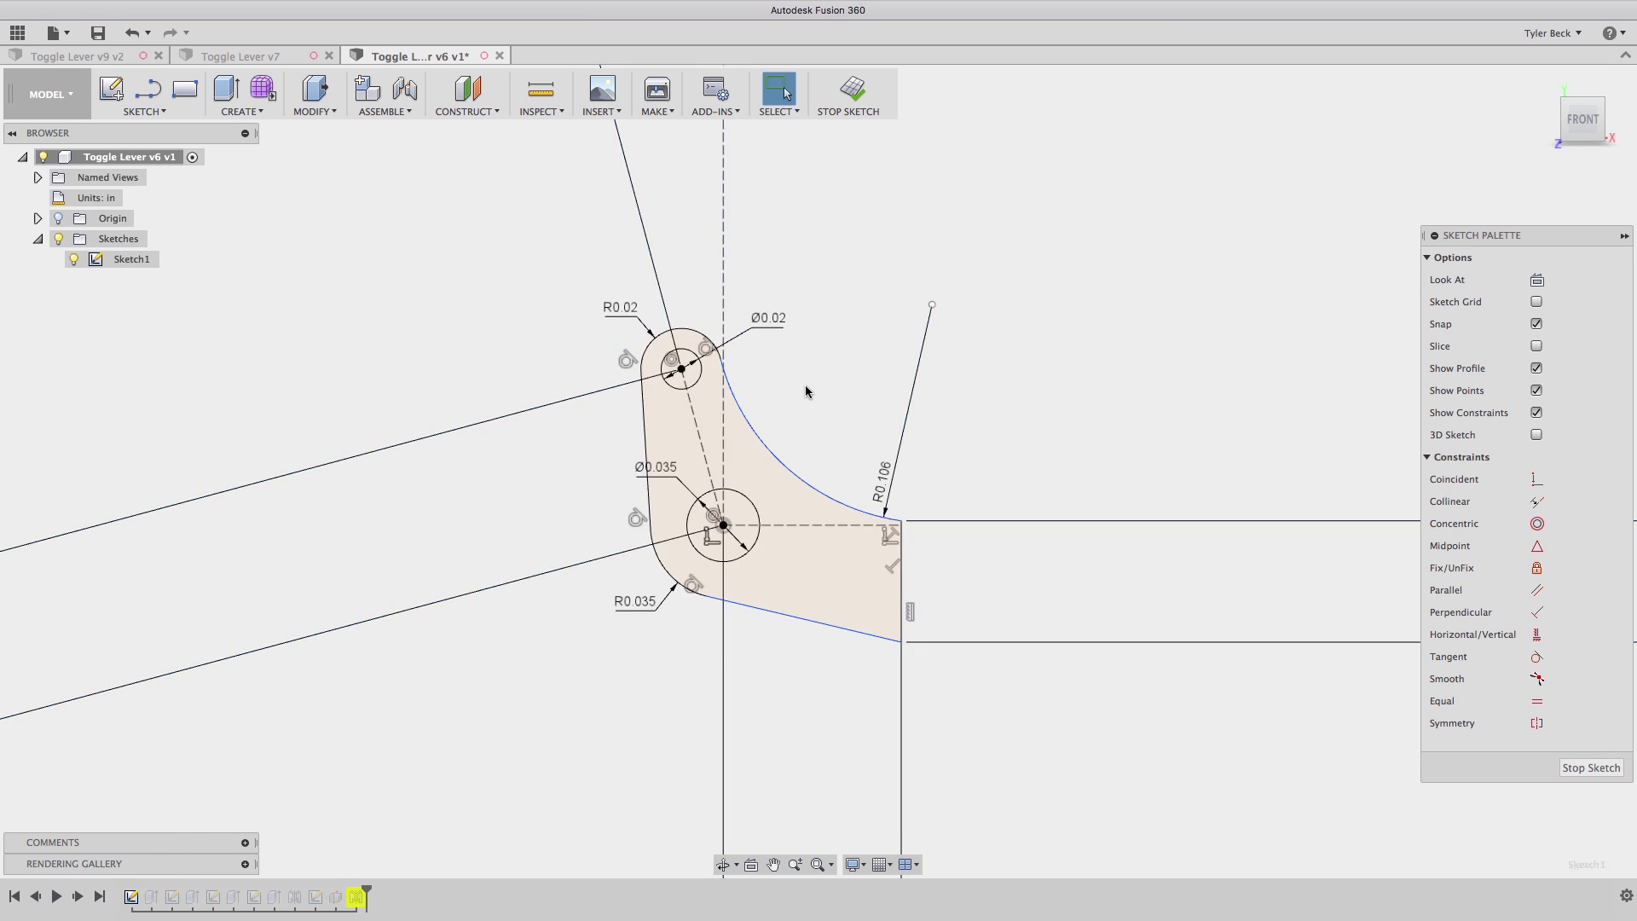
Draw a line from the arc's top endpoint flowing into a tangent arc down to the corner.
scroll(743, 386, "up", 3)
key("l")
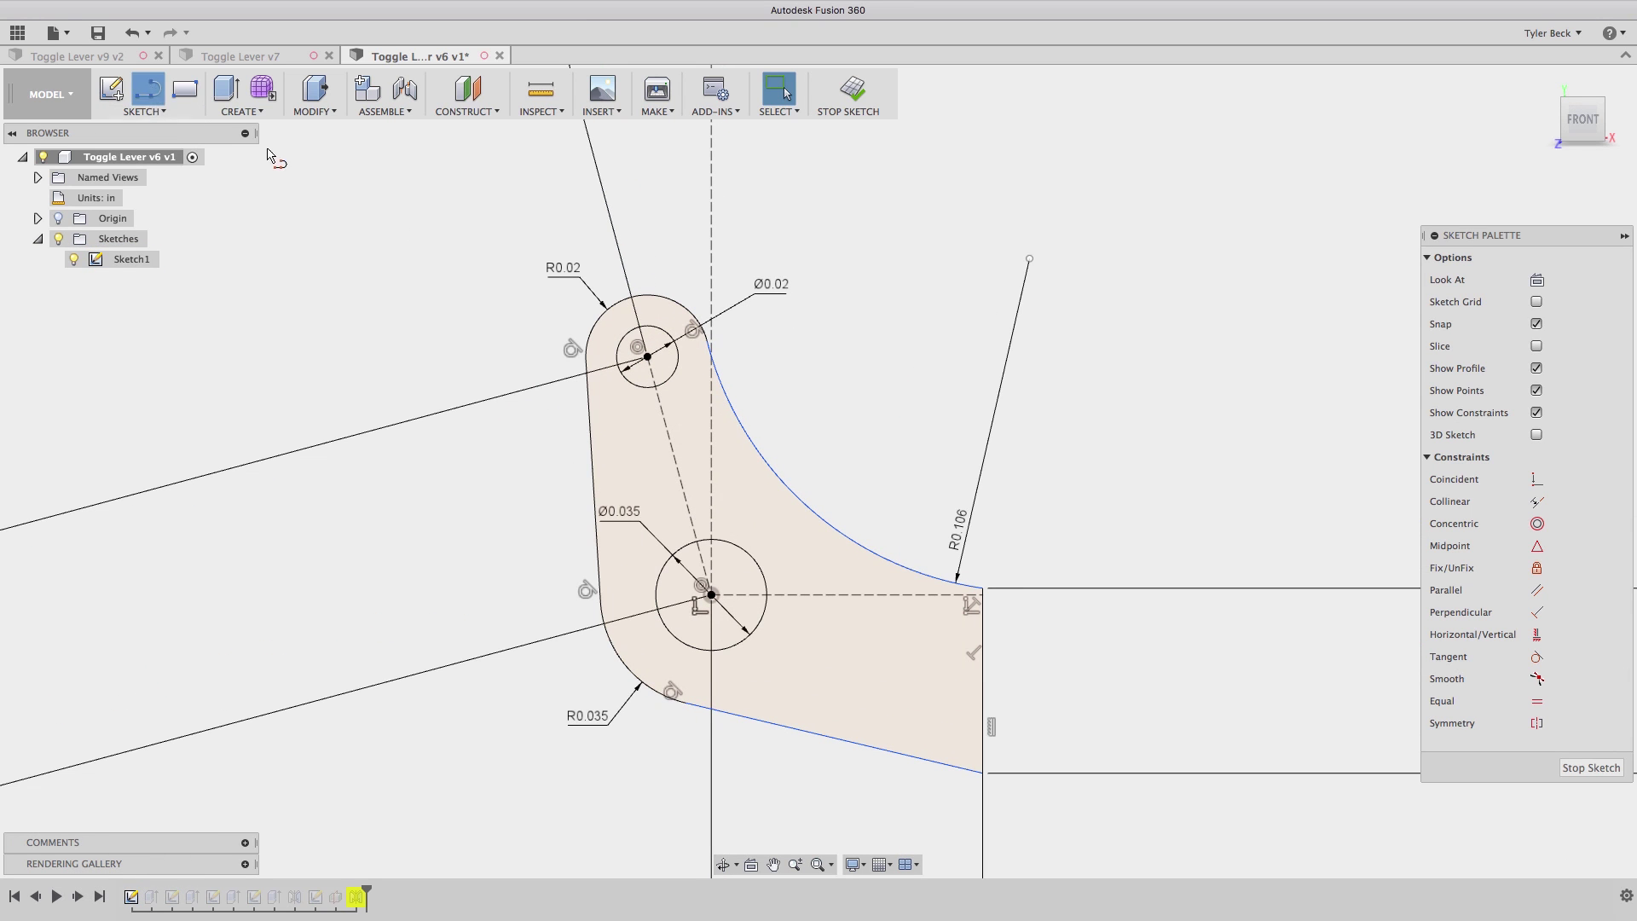
left_click(707, 343)
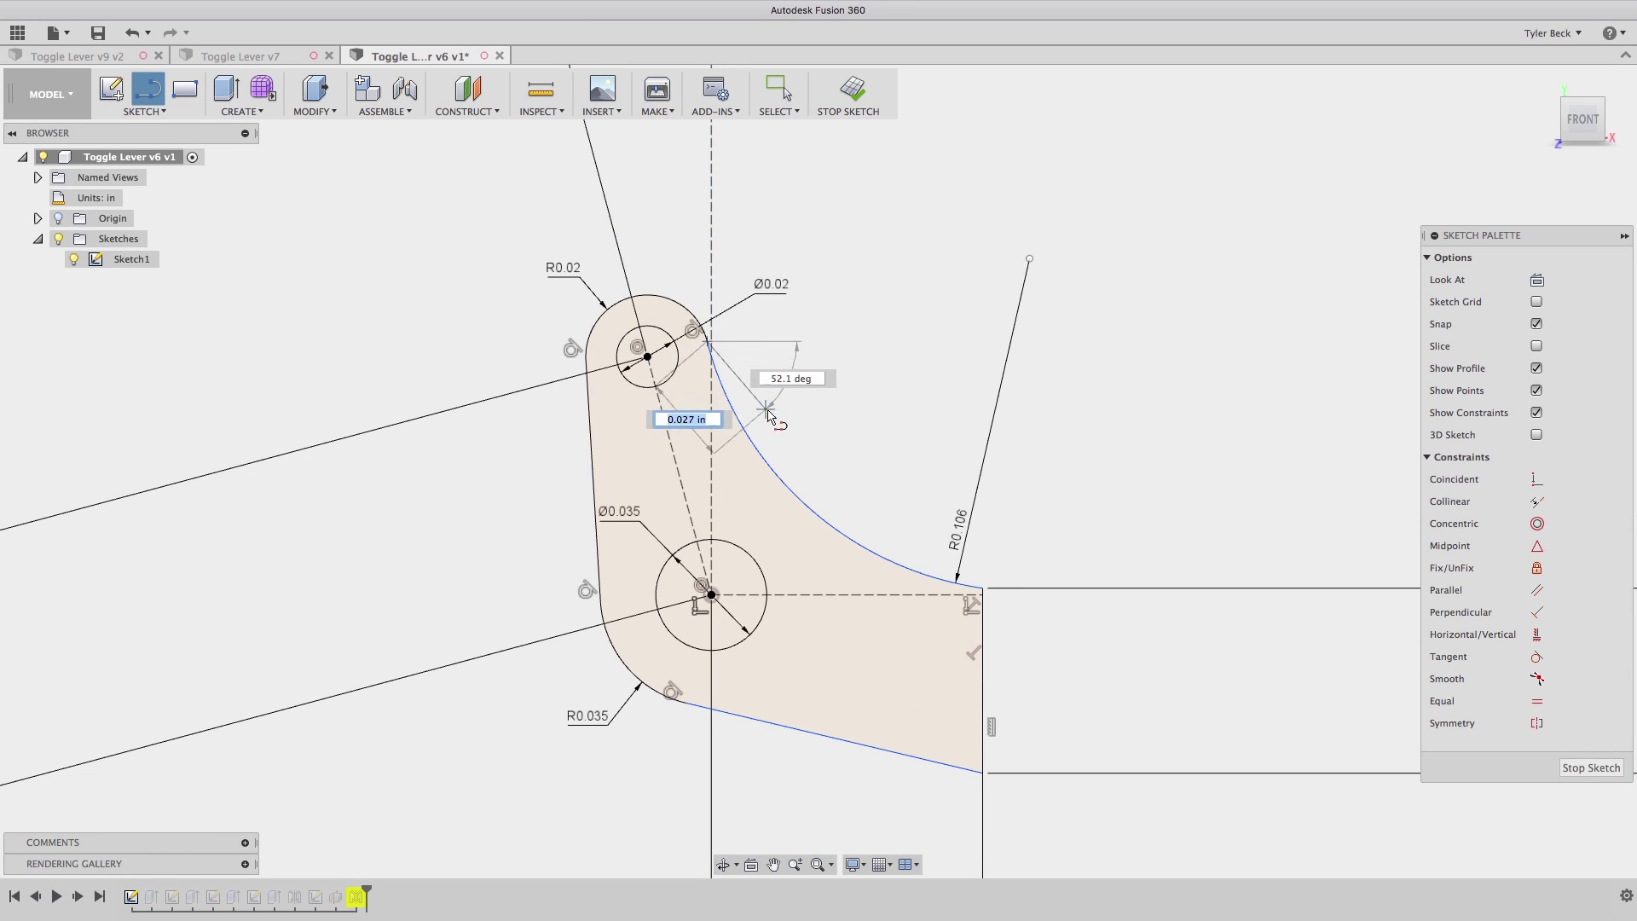
left_click(780, 467)
left_click_drag(780, 467, 982, 588)
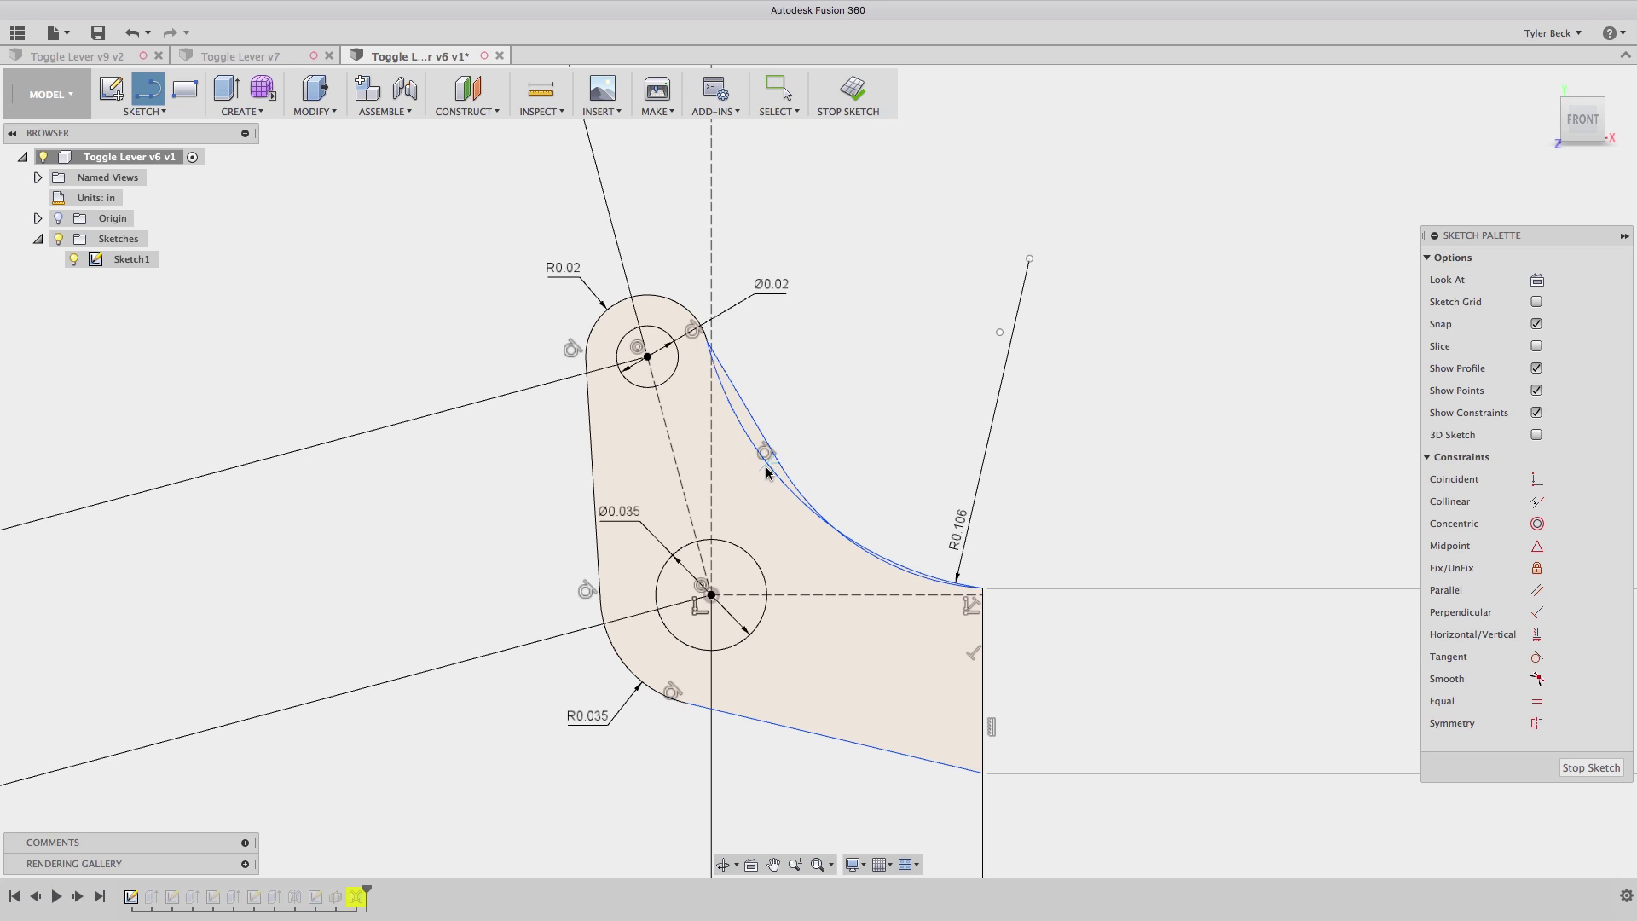
key("Escape")
Delete the old R0.106 arc and stop the sketch.
left_click(766, 467)
key("Delete")
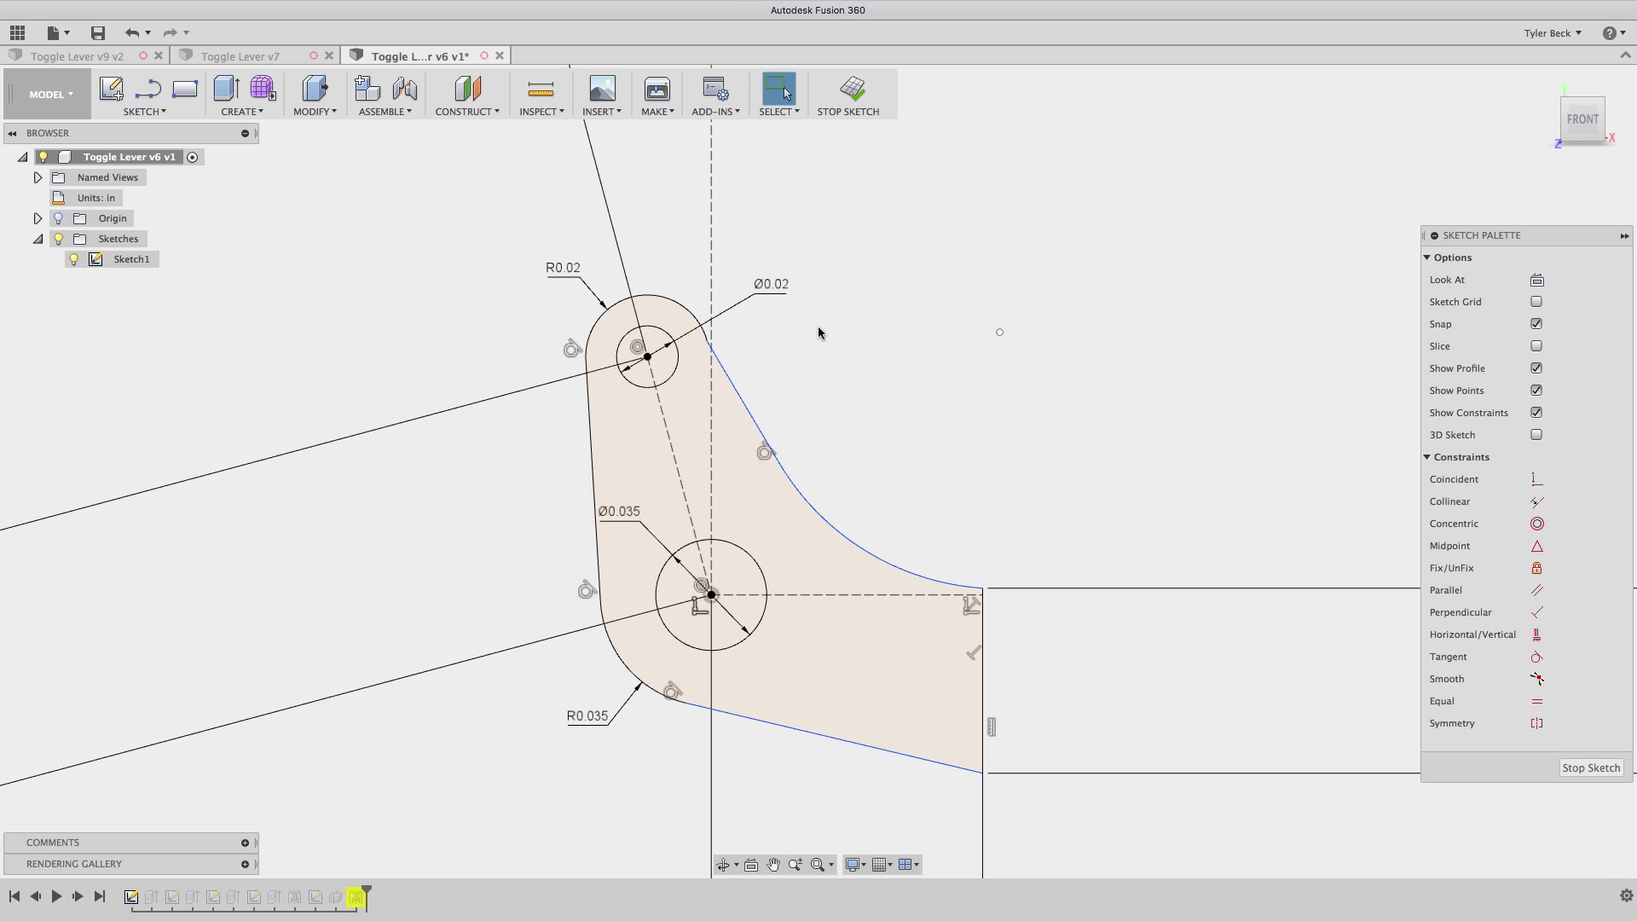
scroll(710, 340, "up", 5)
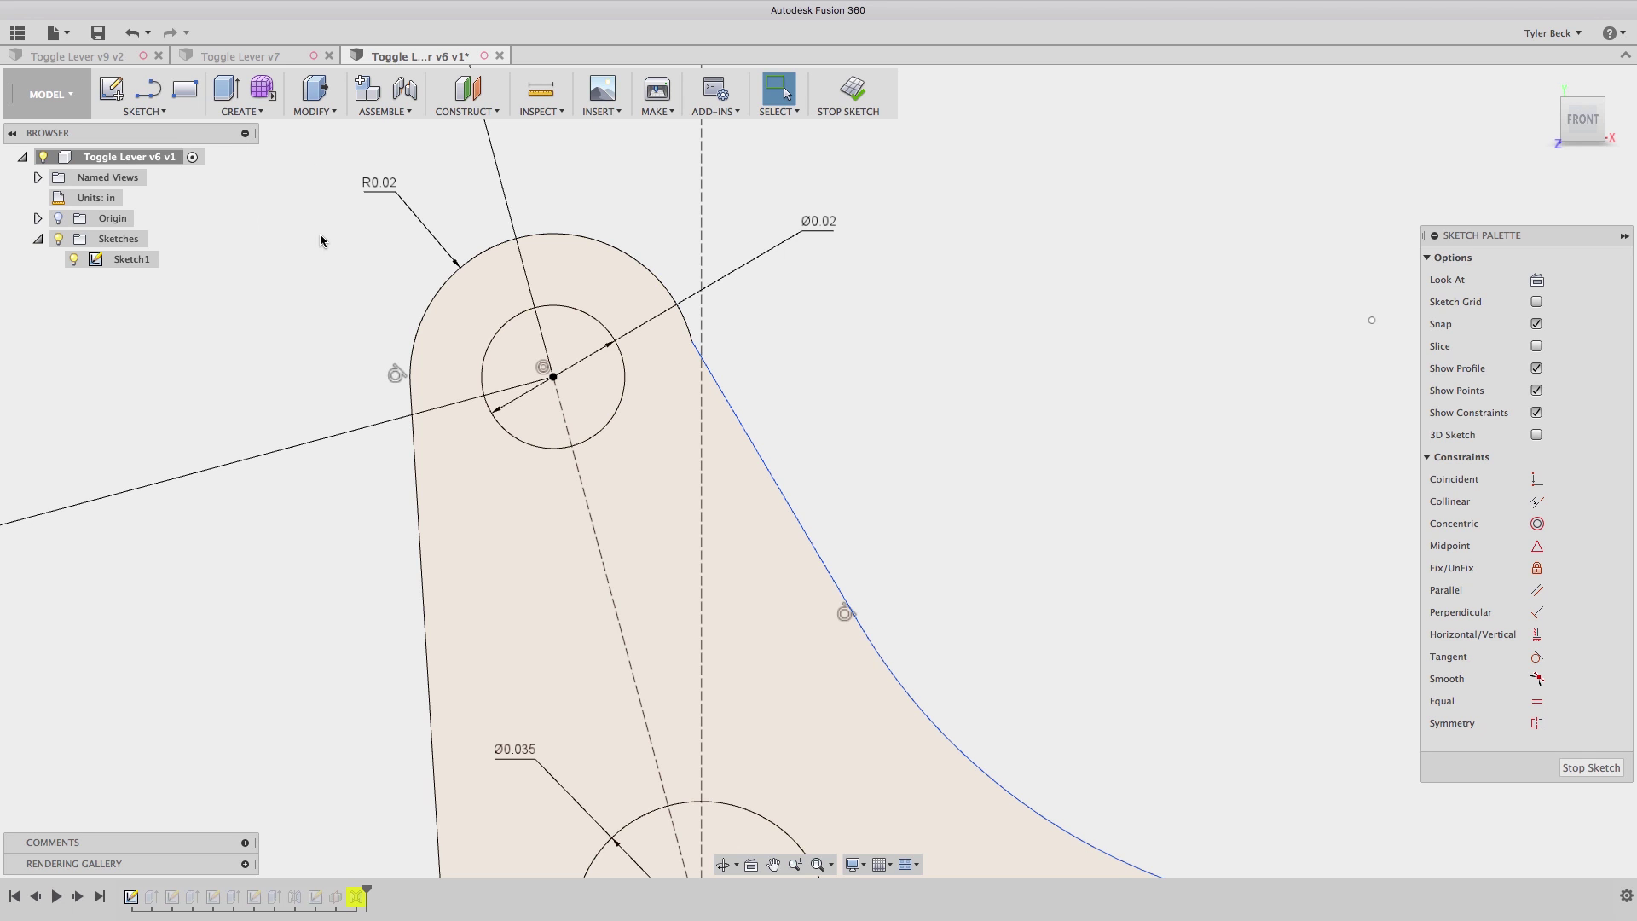
key("s")
type("stop")
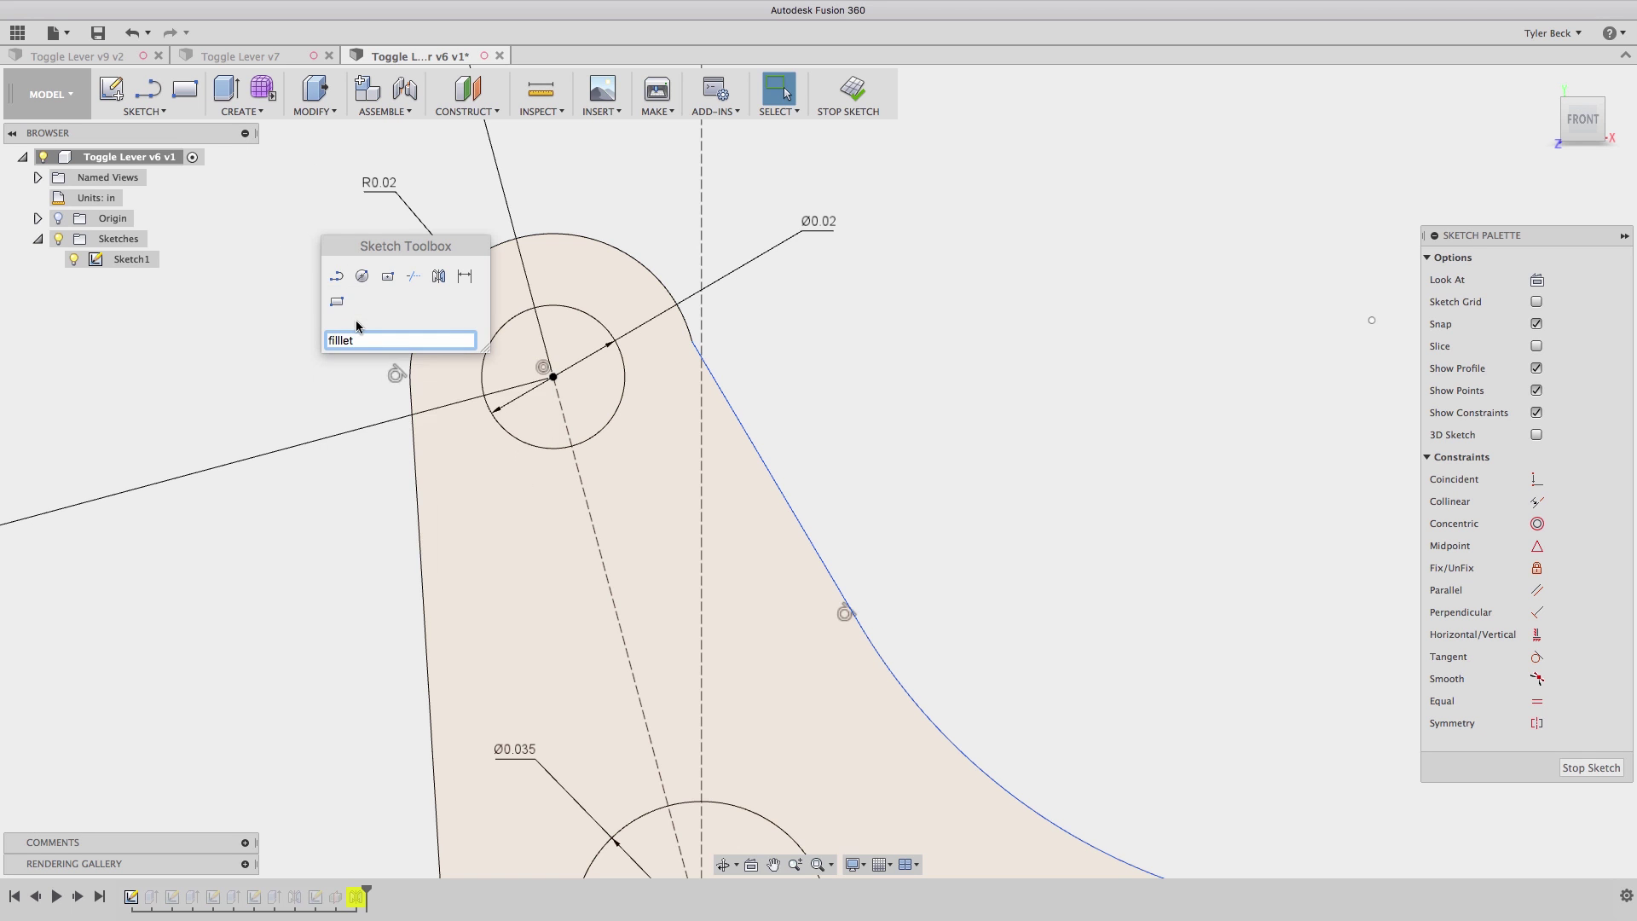
key("Return")
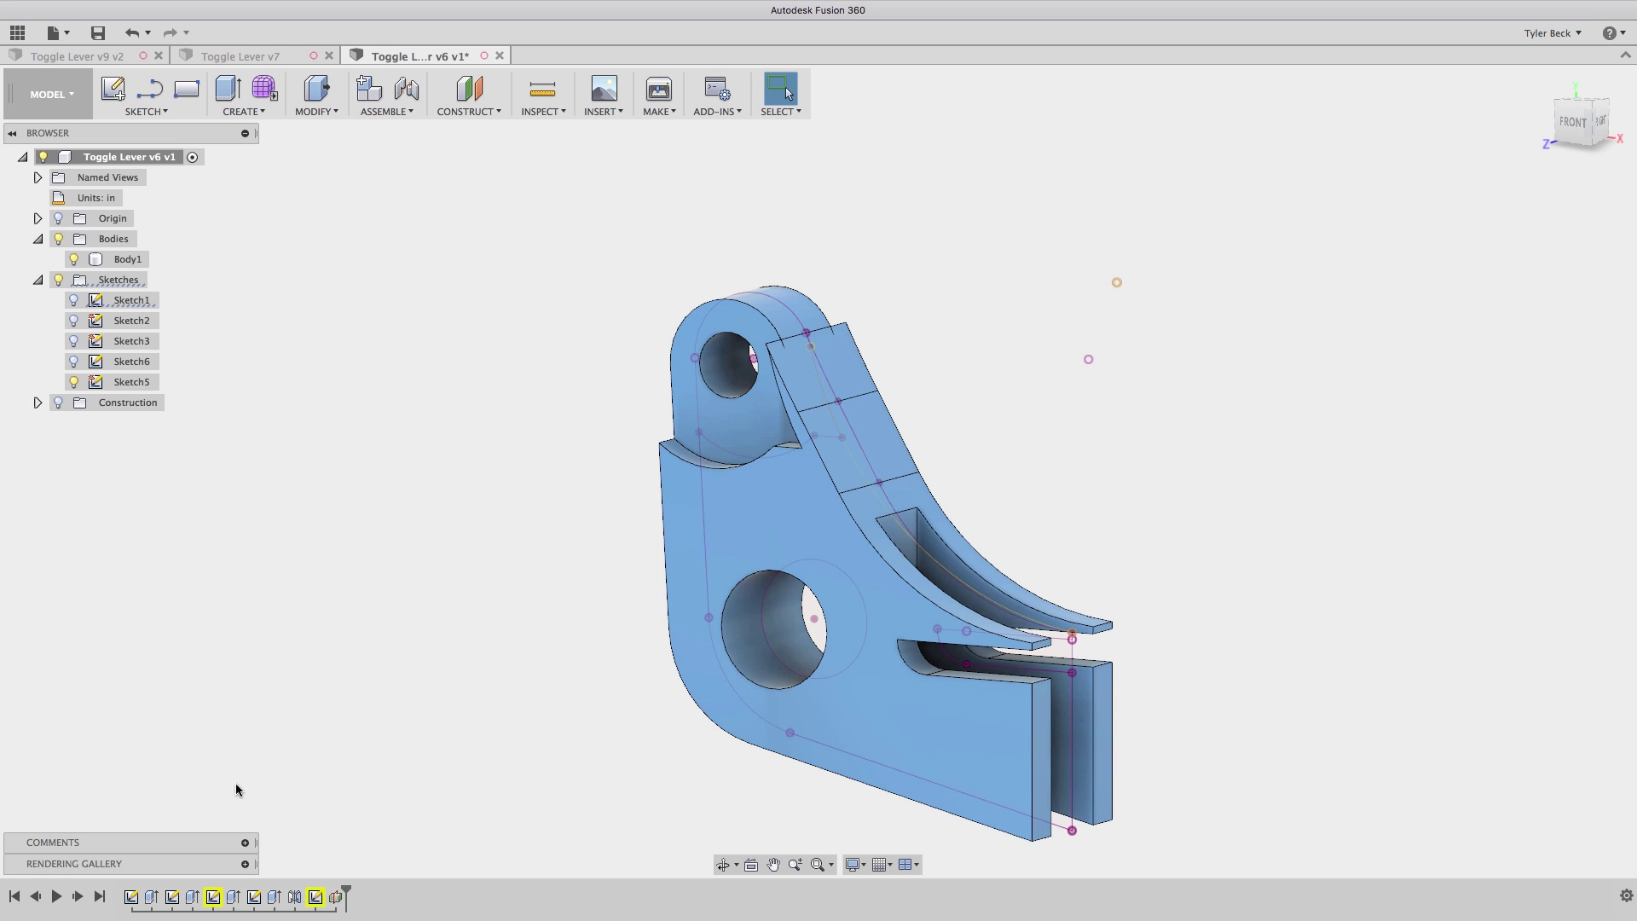
Roll the timeline marker back to just after the slot extrude, leaving Sketch1, Sketch2 and the lever body.
mouse_move(857, 447)
middle_mouse_down("shift")
mouse_move(902, 446)
mouse_move(883, 447)
middle_mouse_up("shift")
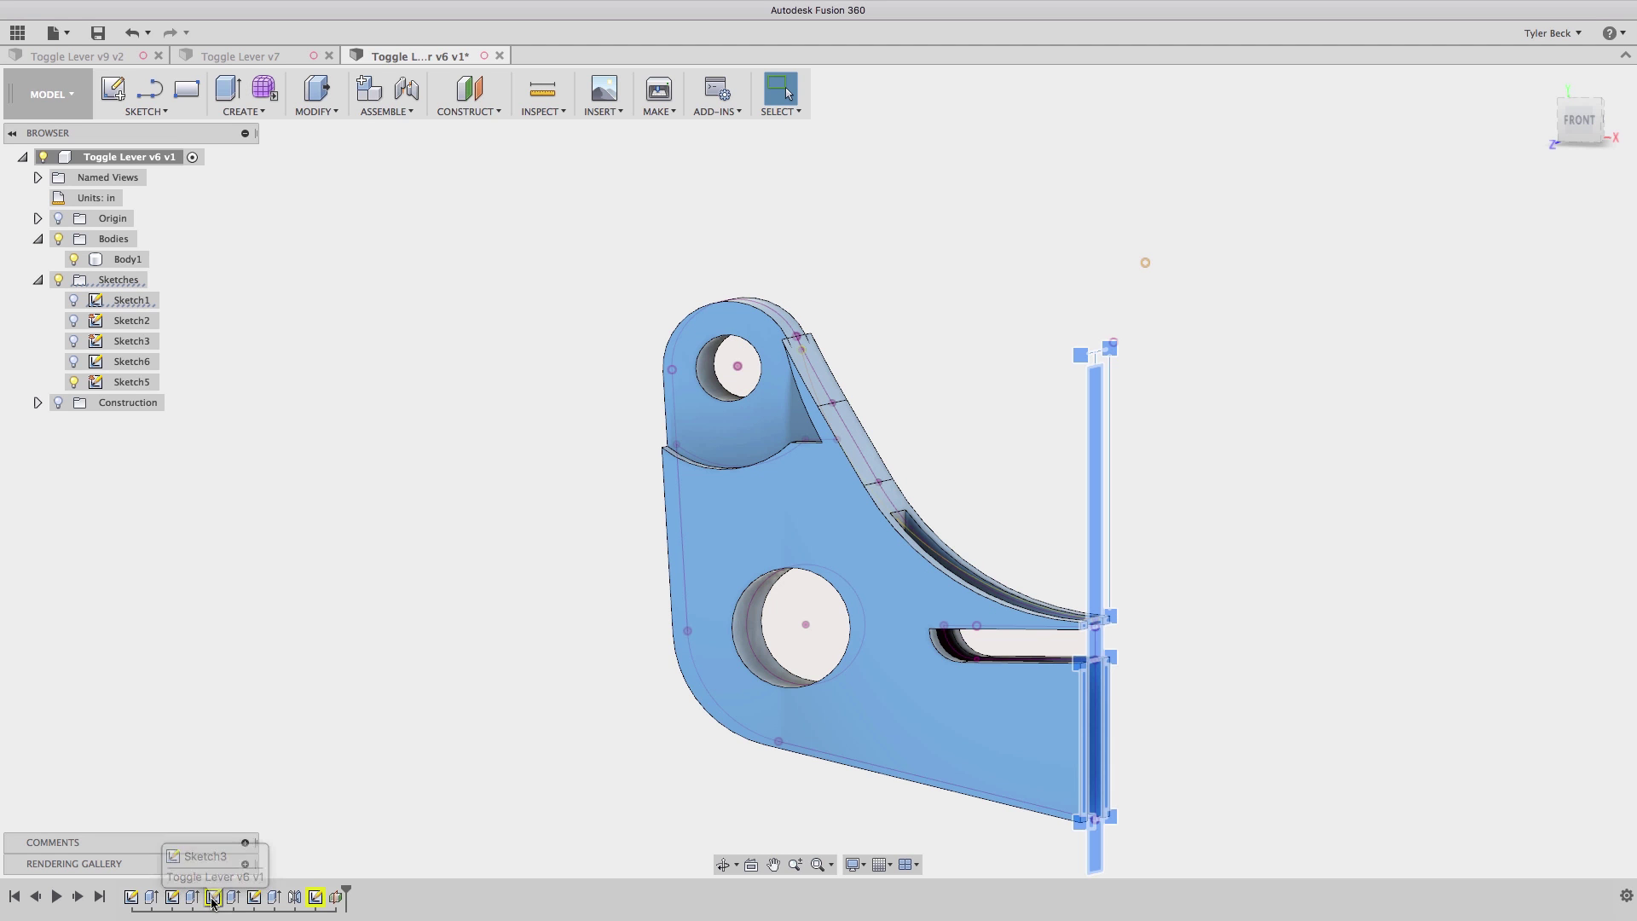
right_click(214, 897)
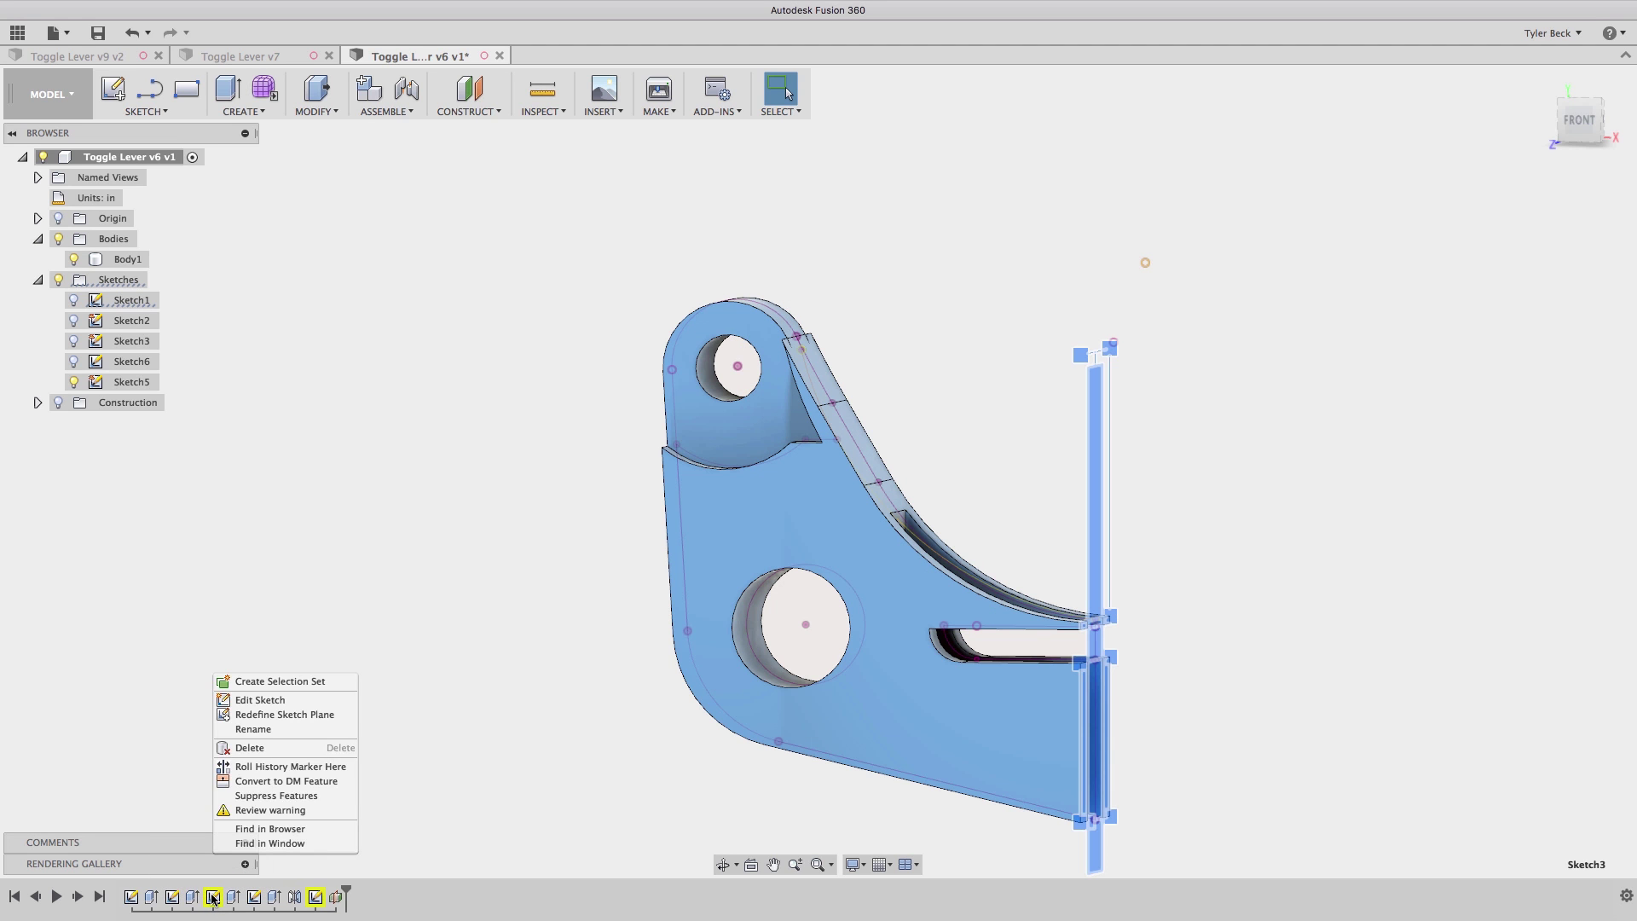
left_click(468, 785)
mouse_move(346, 897)
left_mouse_down()
mouse_move(171, 891)
mouse_move(197, 895)
left_mouse_up()
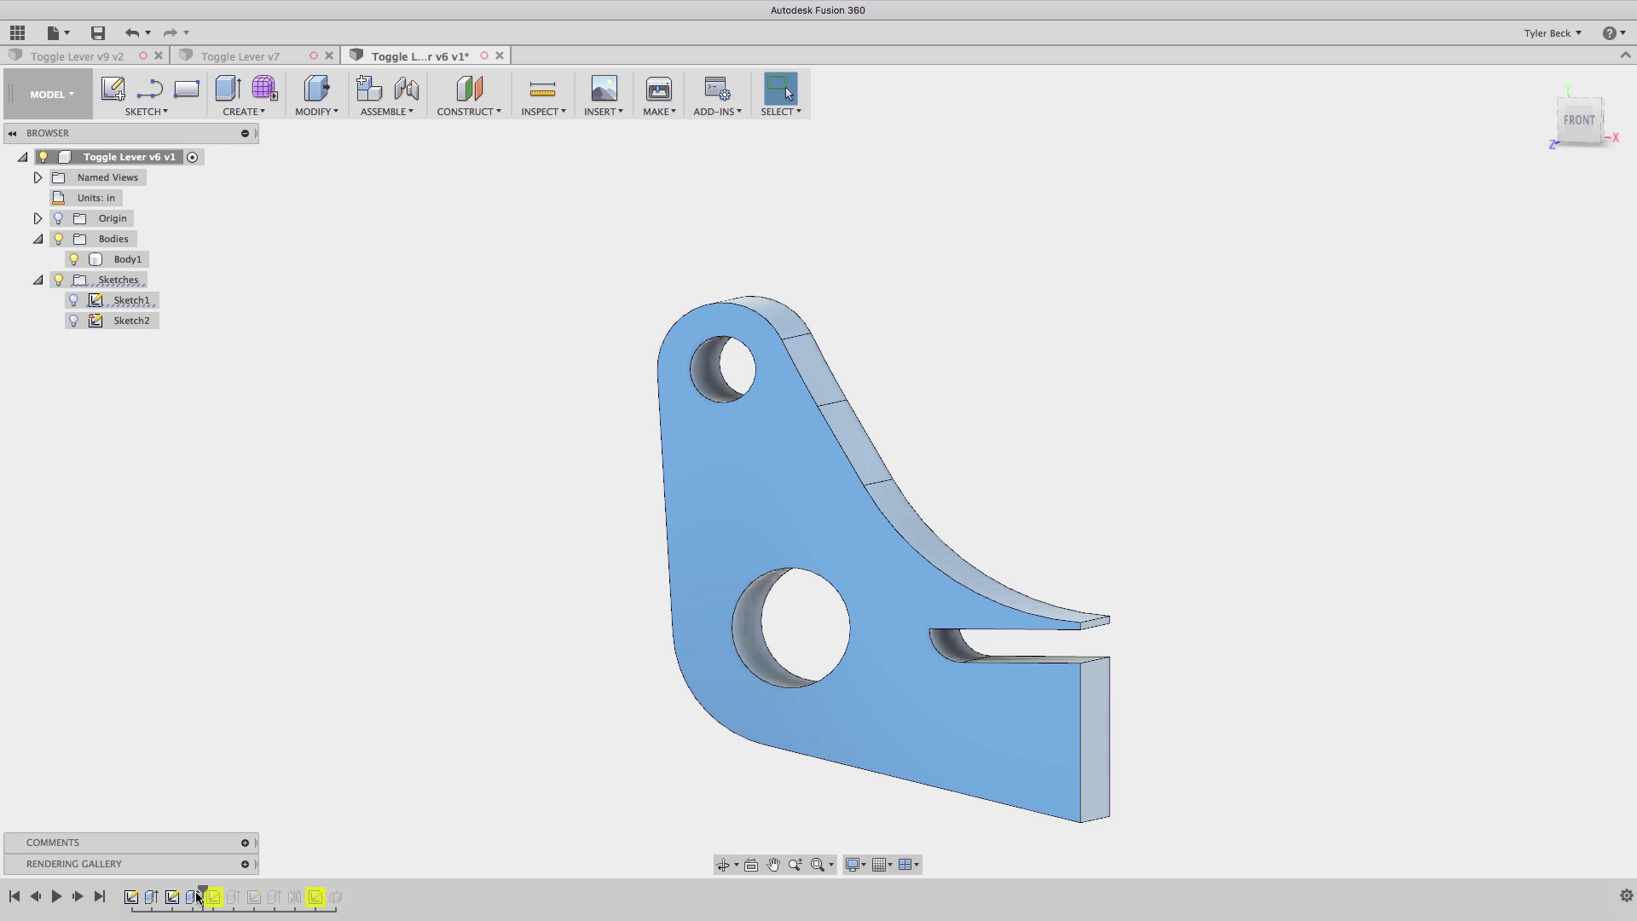
Open Sketch2 for editing and delete the long rectangle with its 0.02 dimension.
right_click(194, 896)
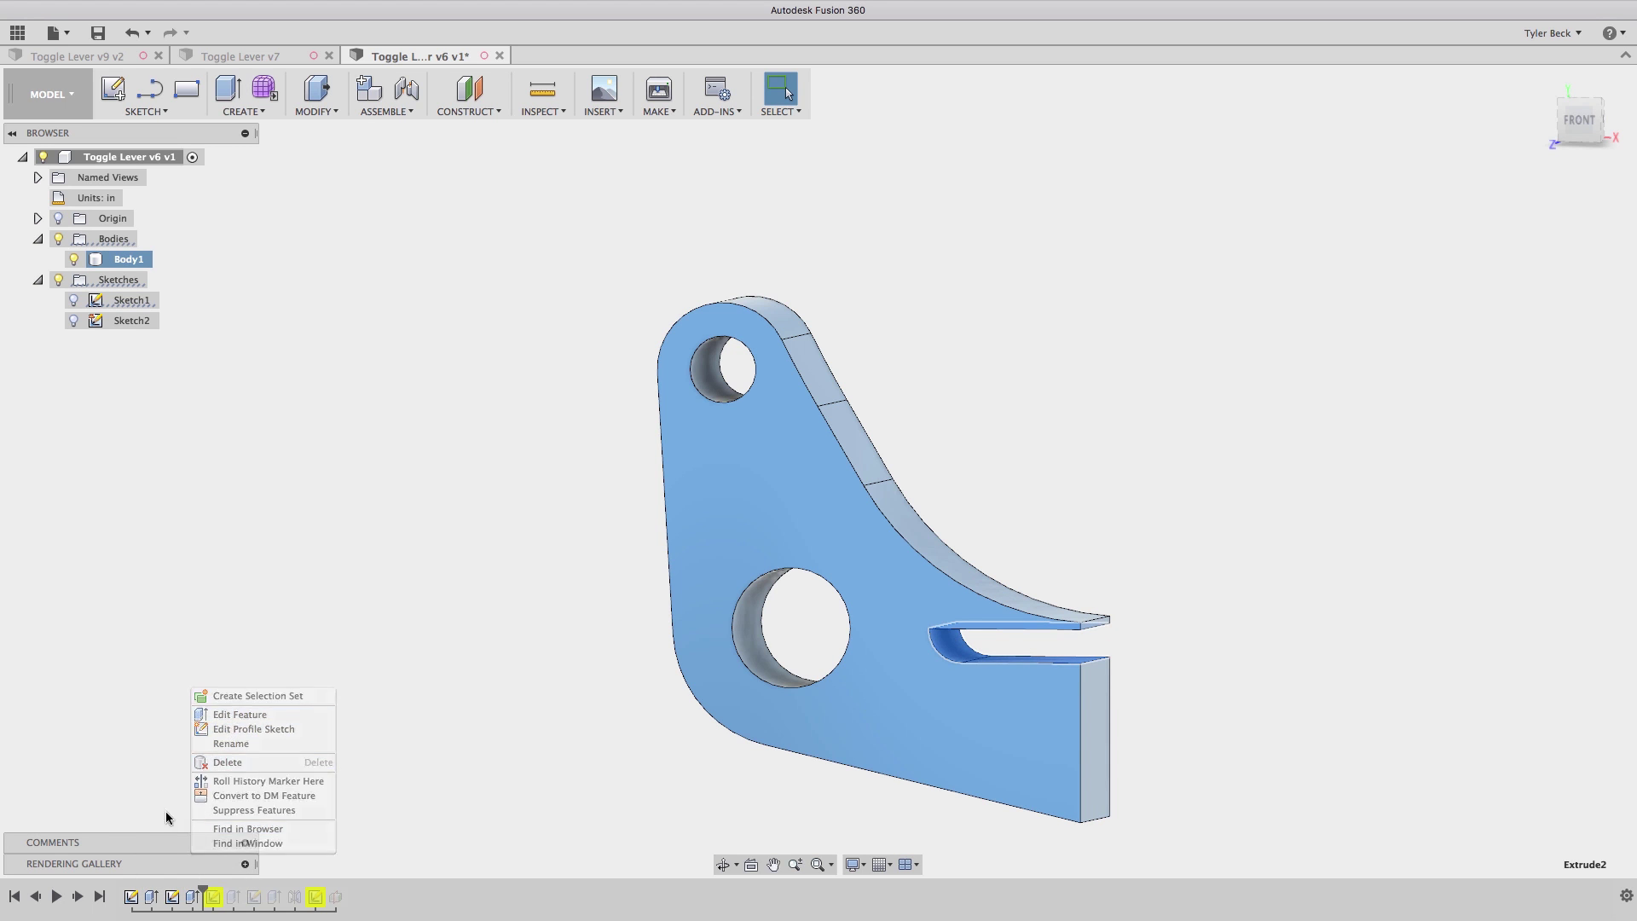
right_click(174, 895)
right_click(174, 895)
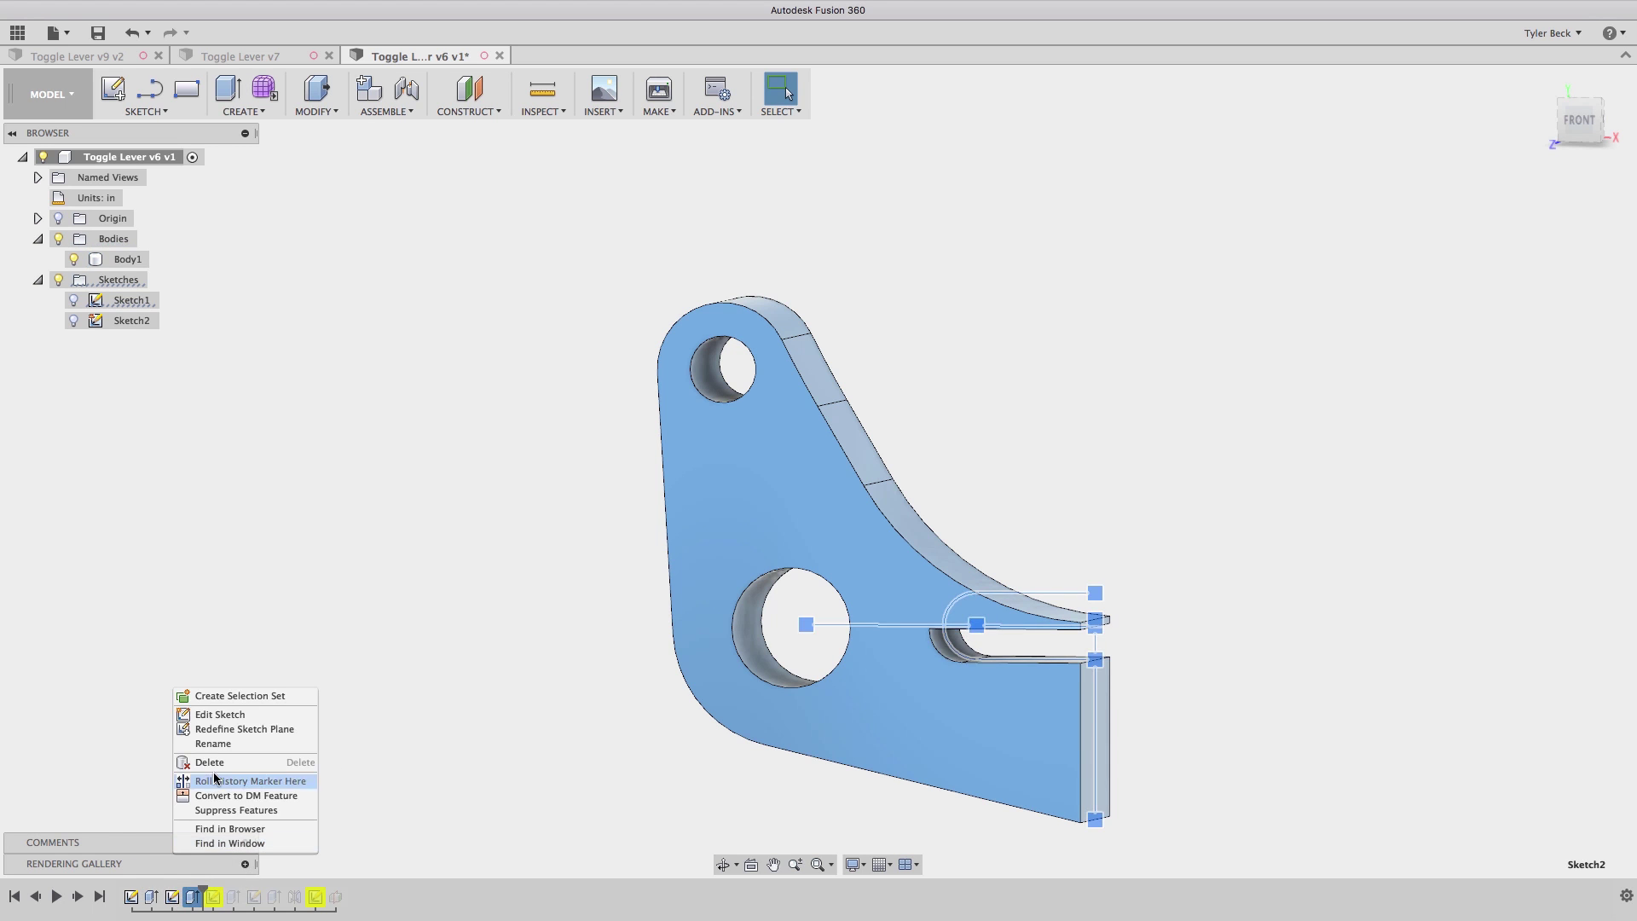
left_click(220, 714)
scroll(1175, 640, "down", 3)
middle_click_drag(1173, 673, 925, 554)
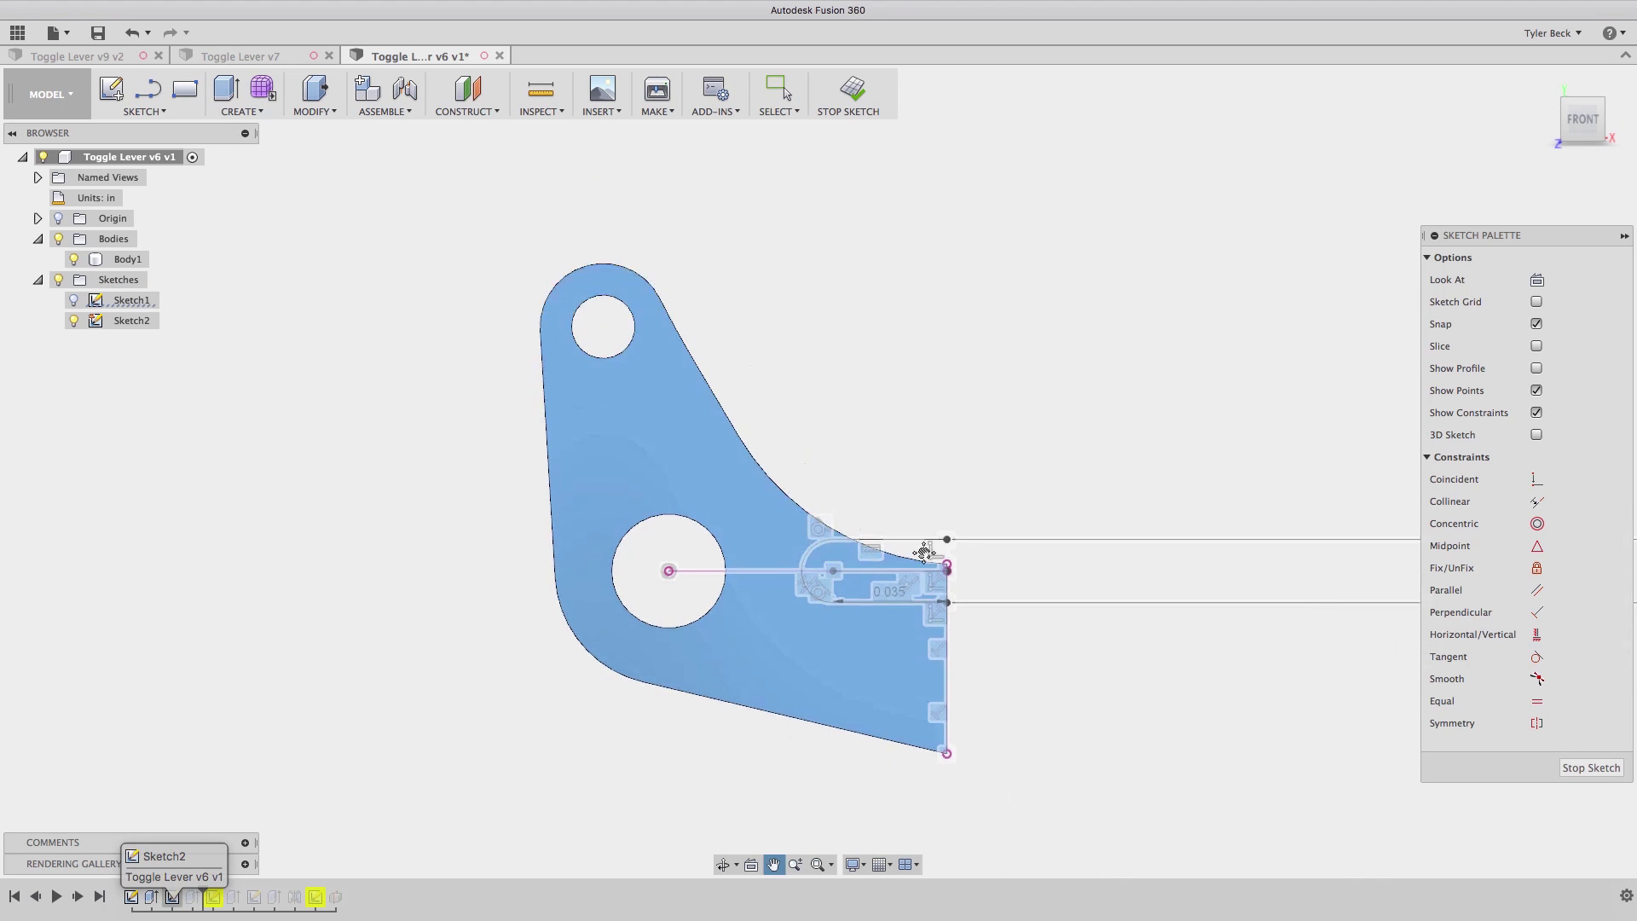
scroll(1250, 552, "down", 3)
middle_click_drag(1250, 552, 784, 556)
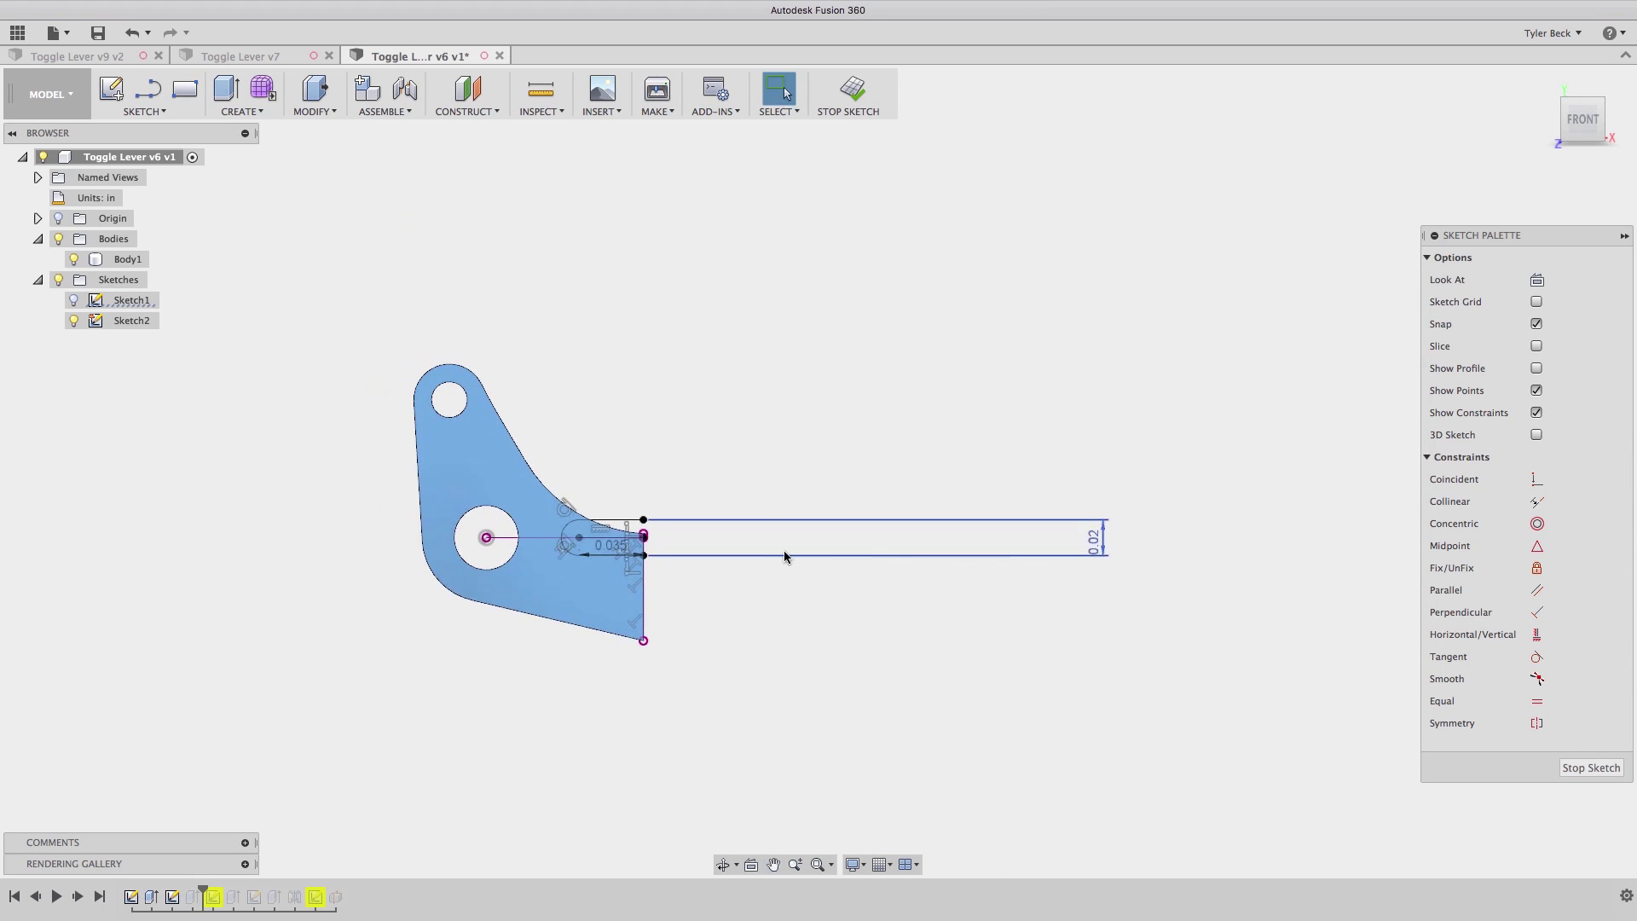
scroll(784, 556, "up", 2)
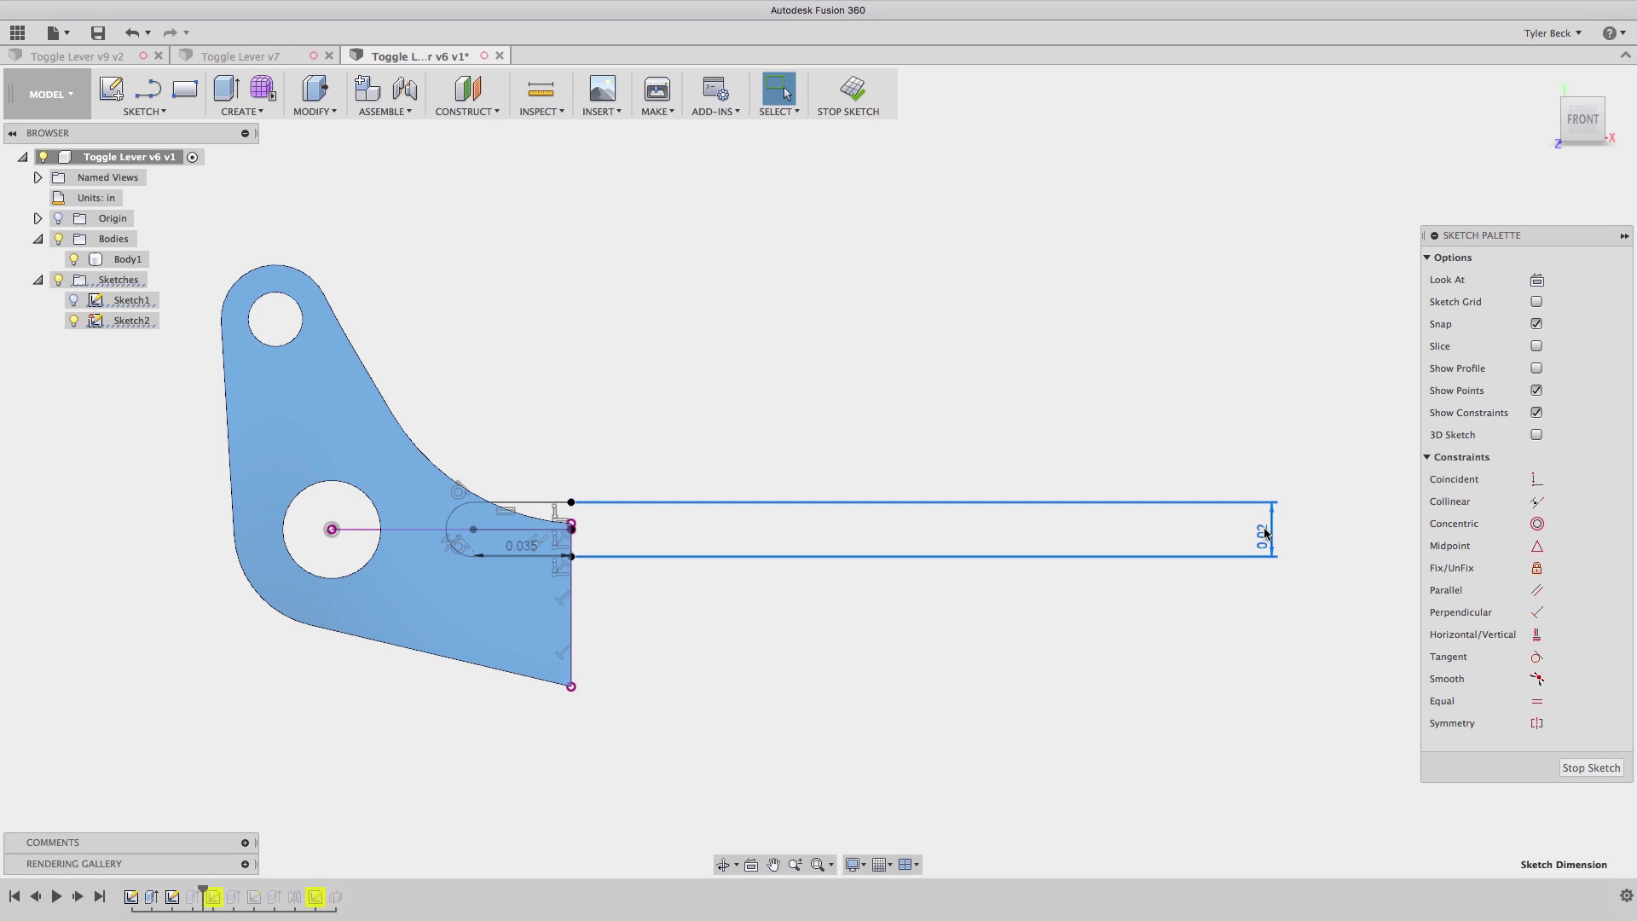
key("Delete")
scroll(610, 556, "up", 2)
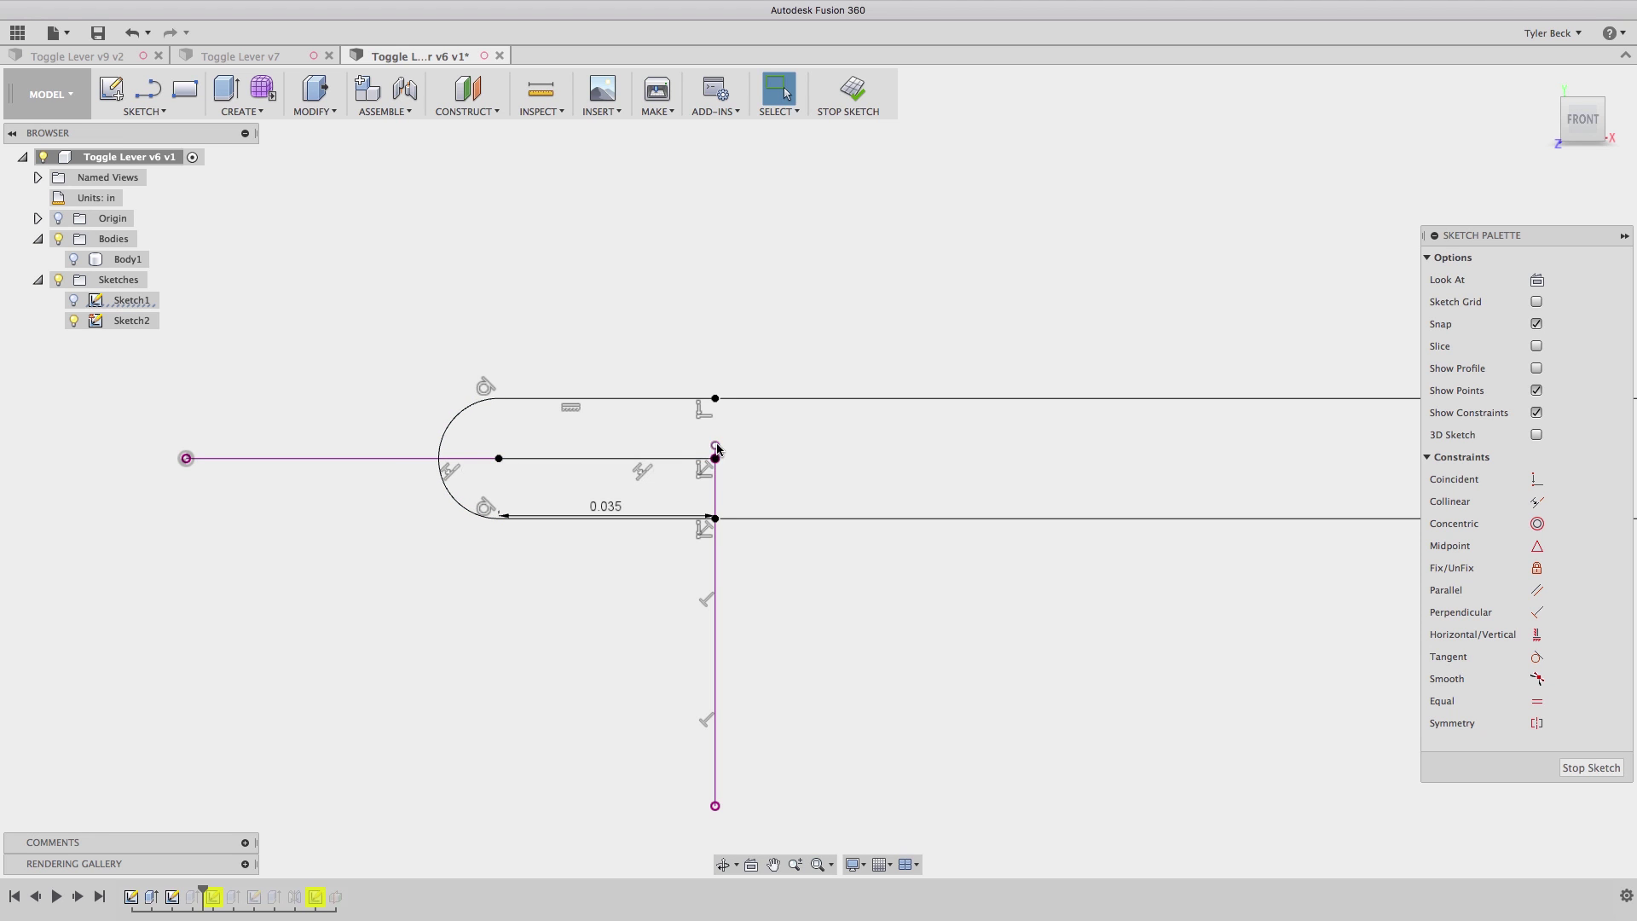
Delete the slot's horizontal centre line and move the slot's top corner down the end face.
left_click(392, 459)
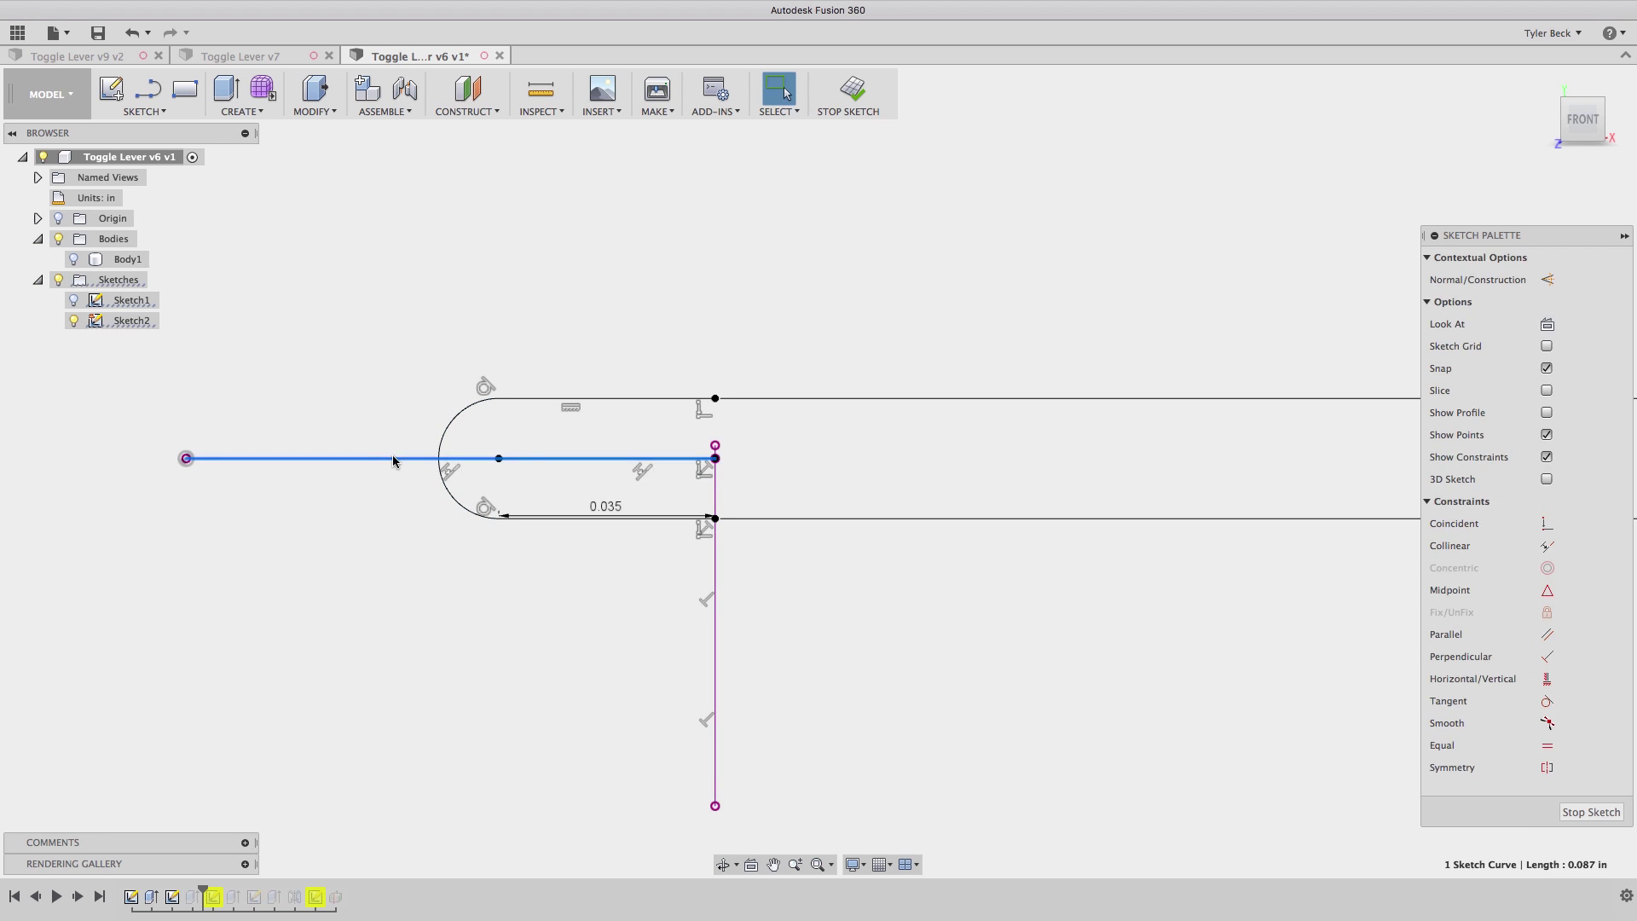
key("Delete")
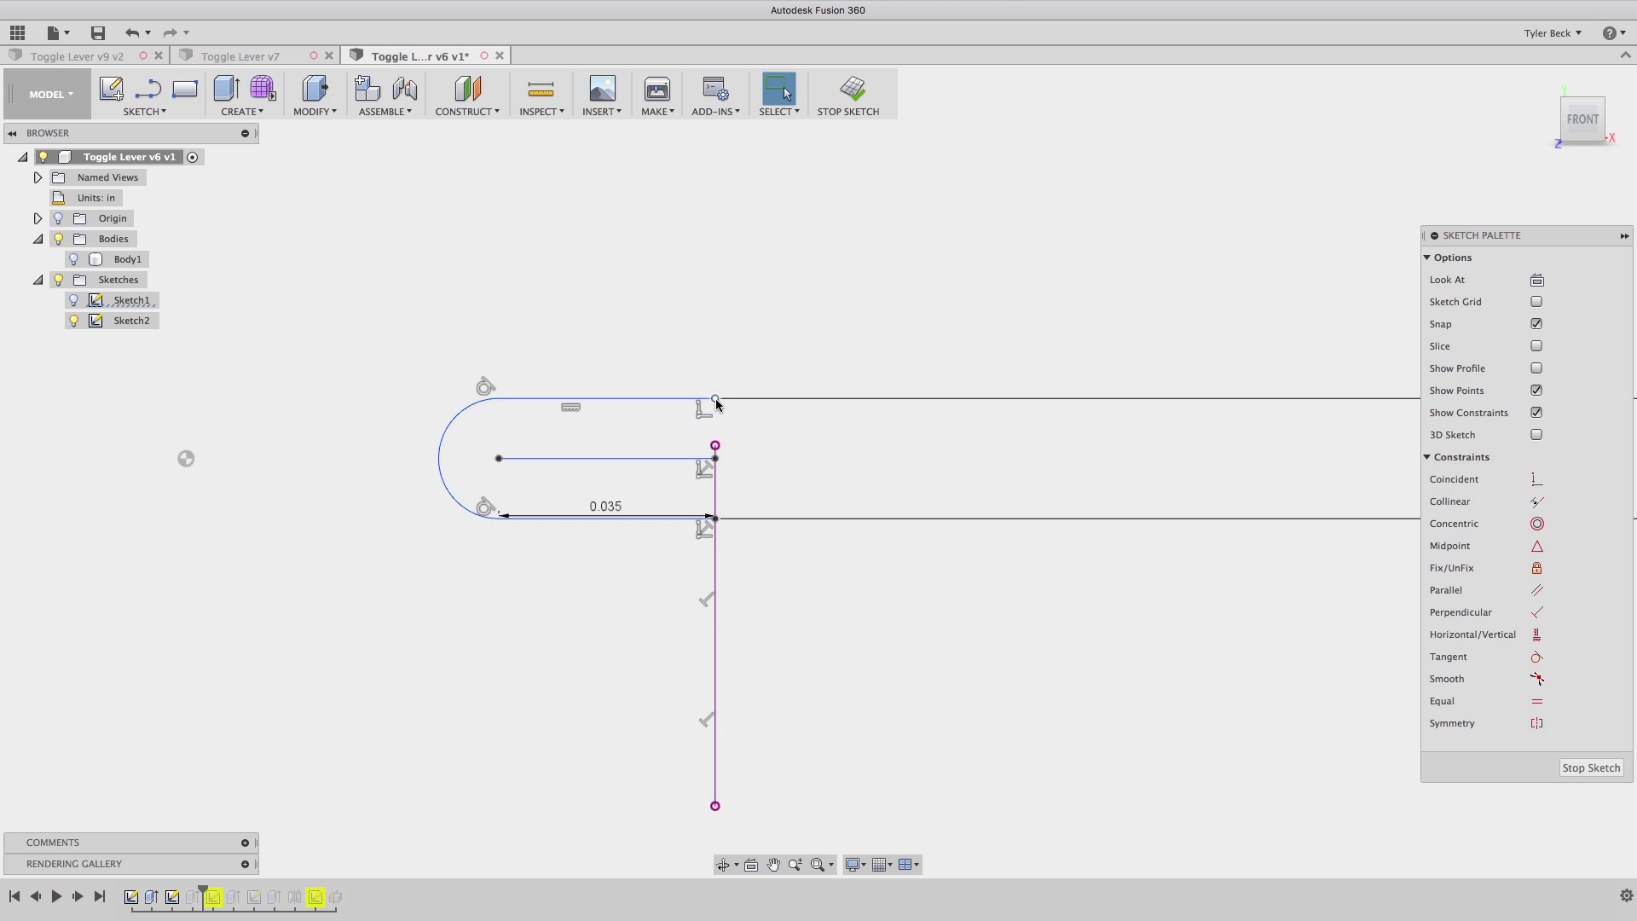
left_click_drag(715, 398, 714, 505)
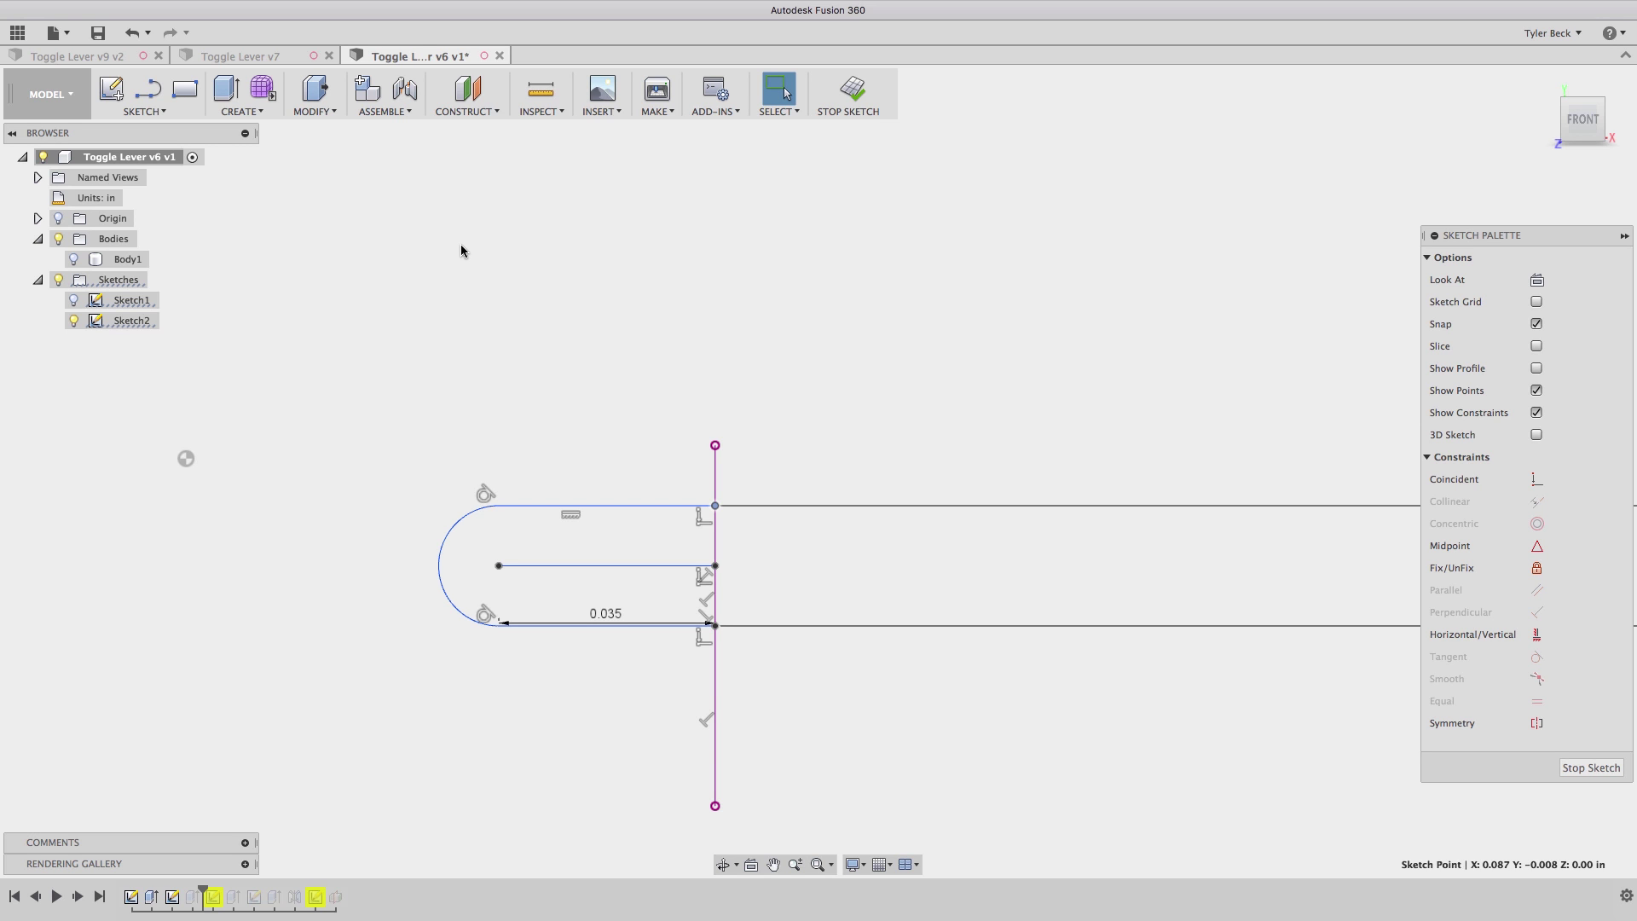
left_click(74, 260)
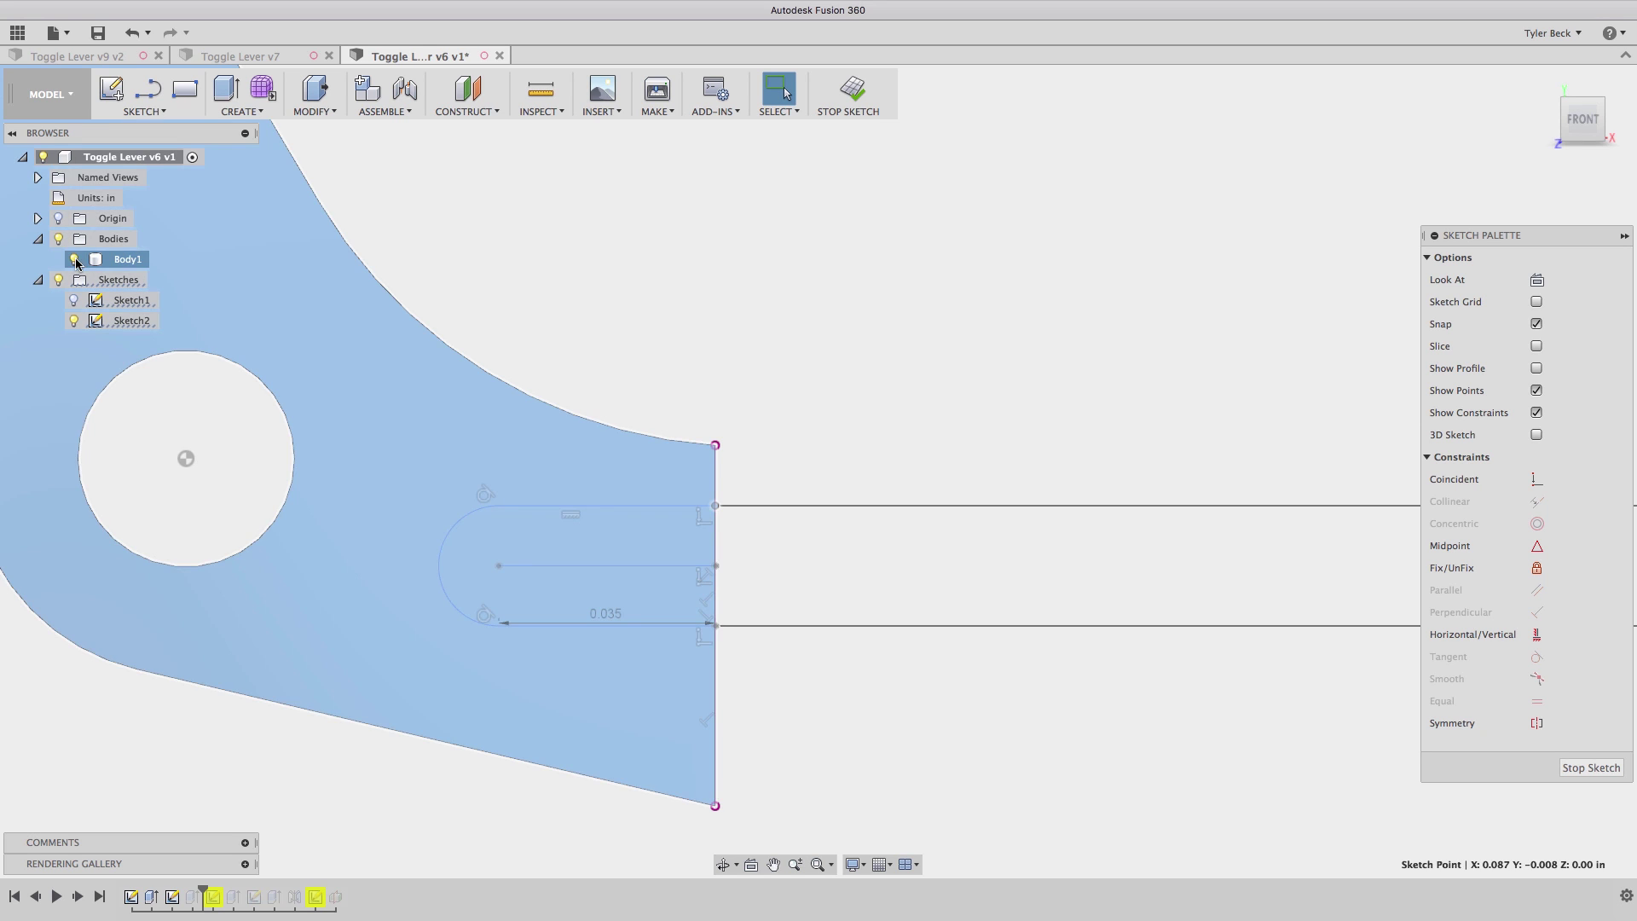
left_click(74, 260)
left_click(74, 260)
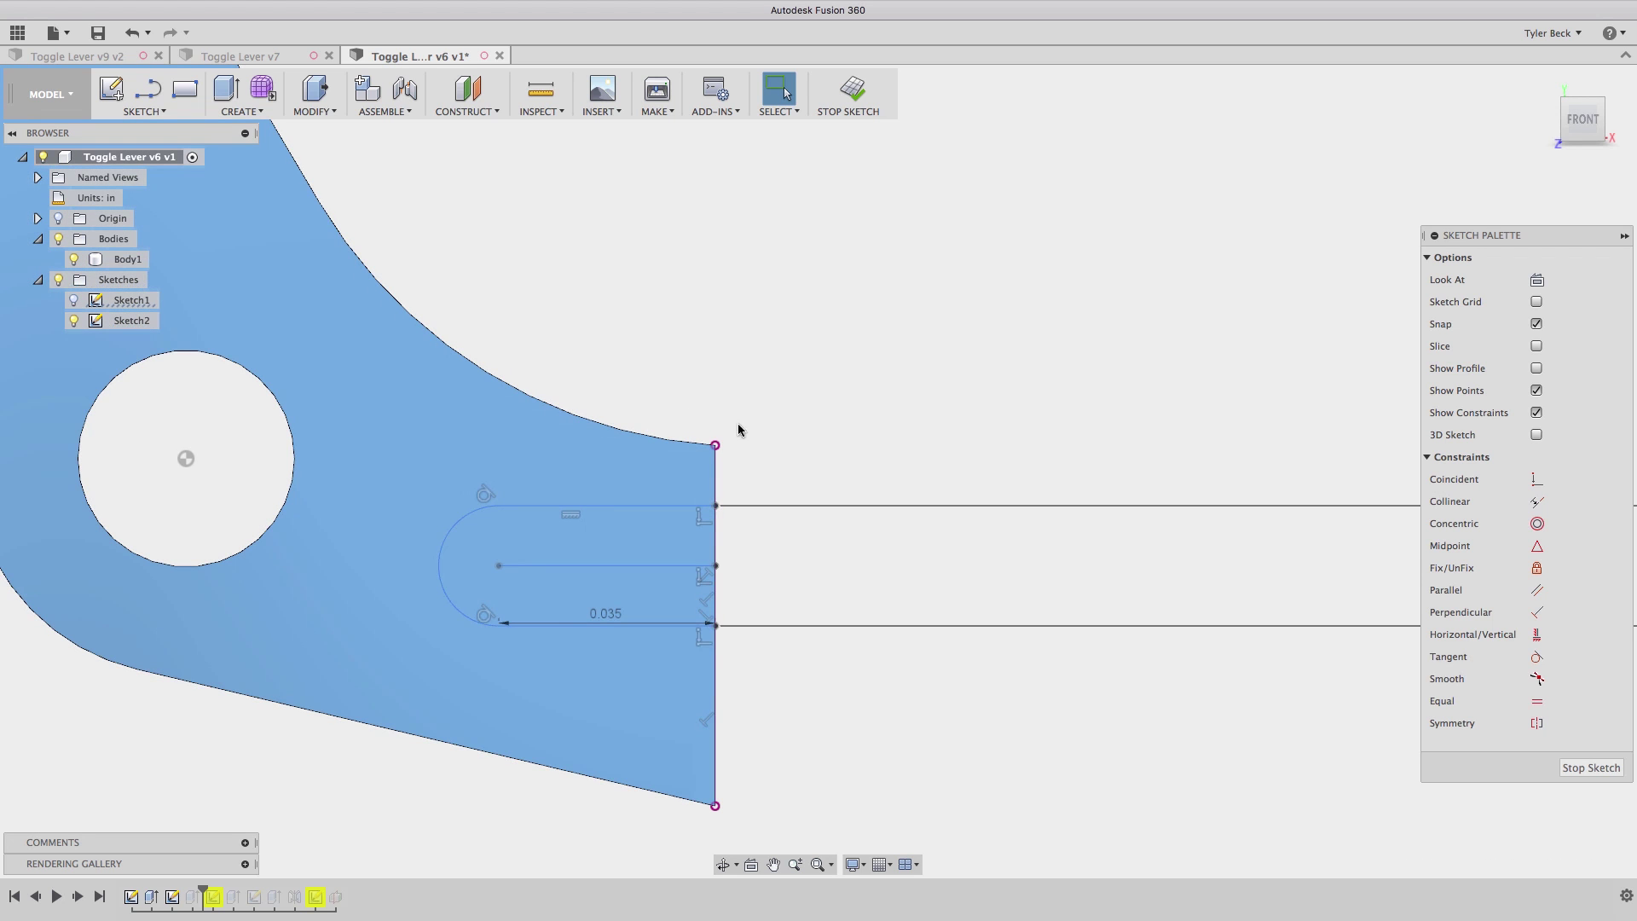
Dimension the slot's top point 0.02 below the end face's top corner and stop the sketch.
key("d")
left_click(715, 506)
left_click(715, 445)
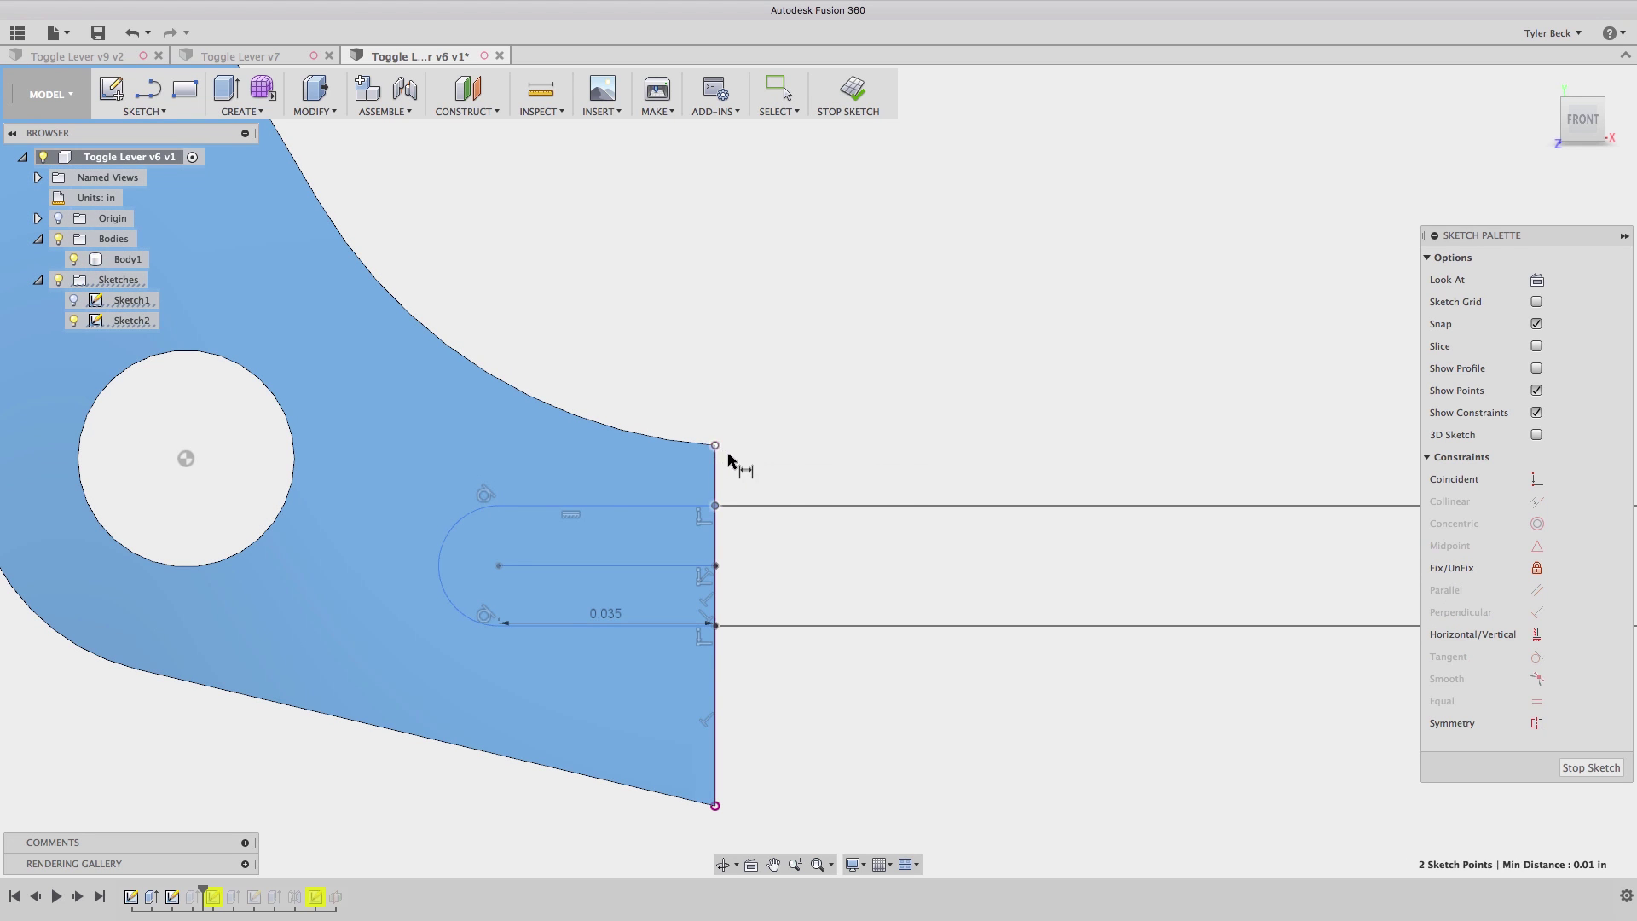
left_click(799, 464)
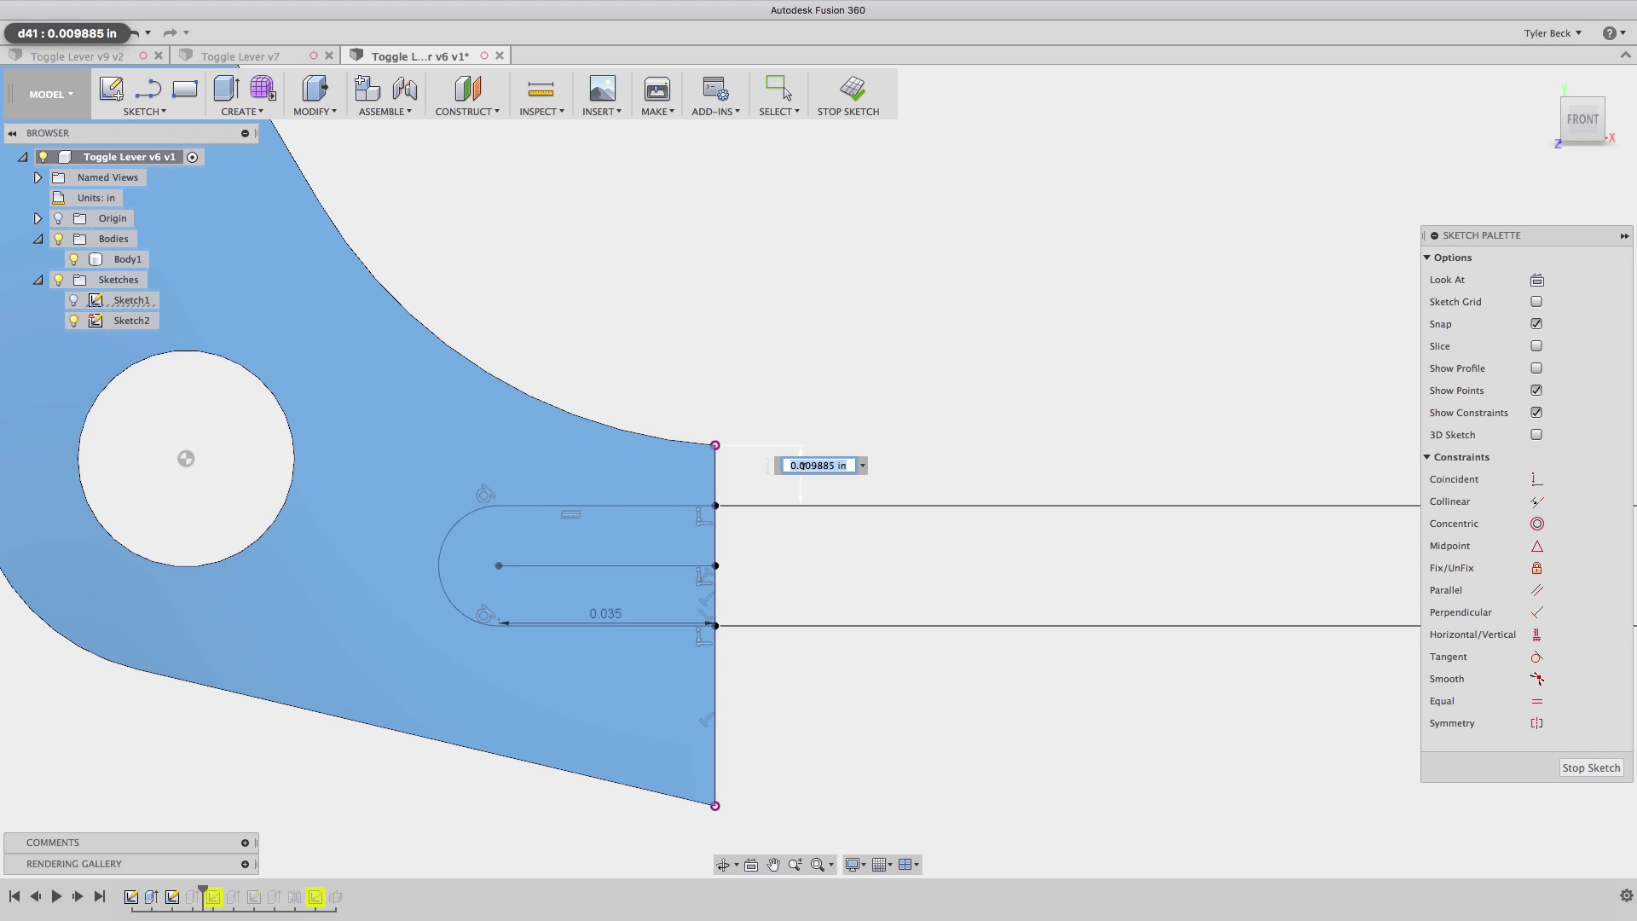
type(".02")
key("Return")
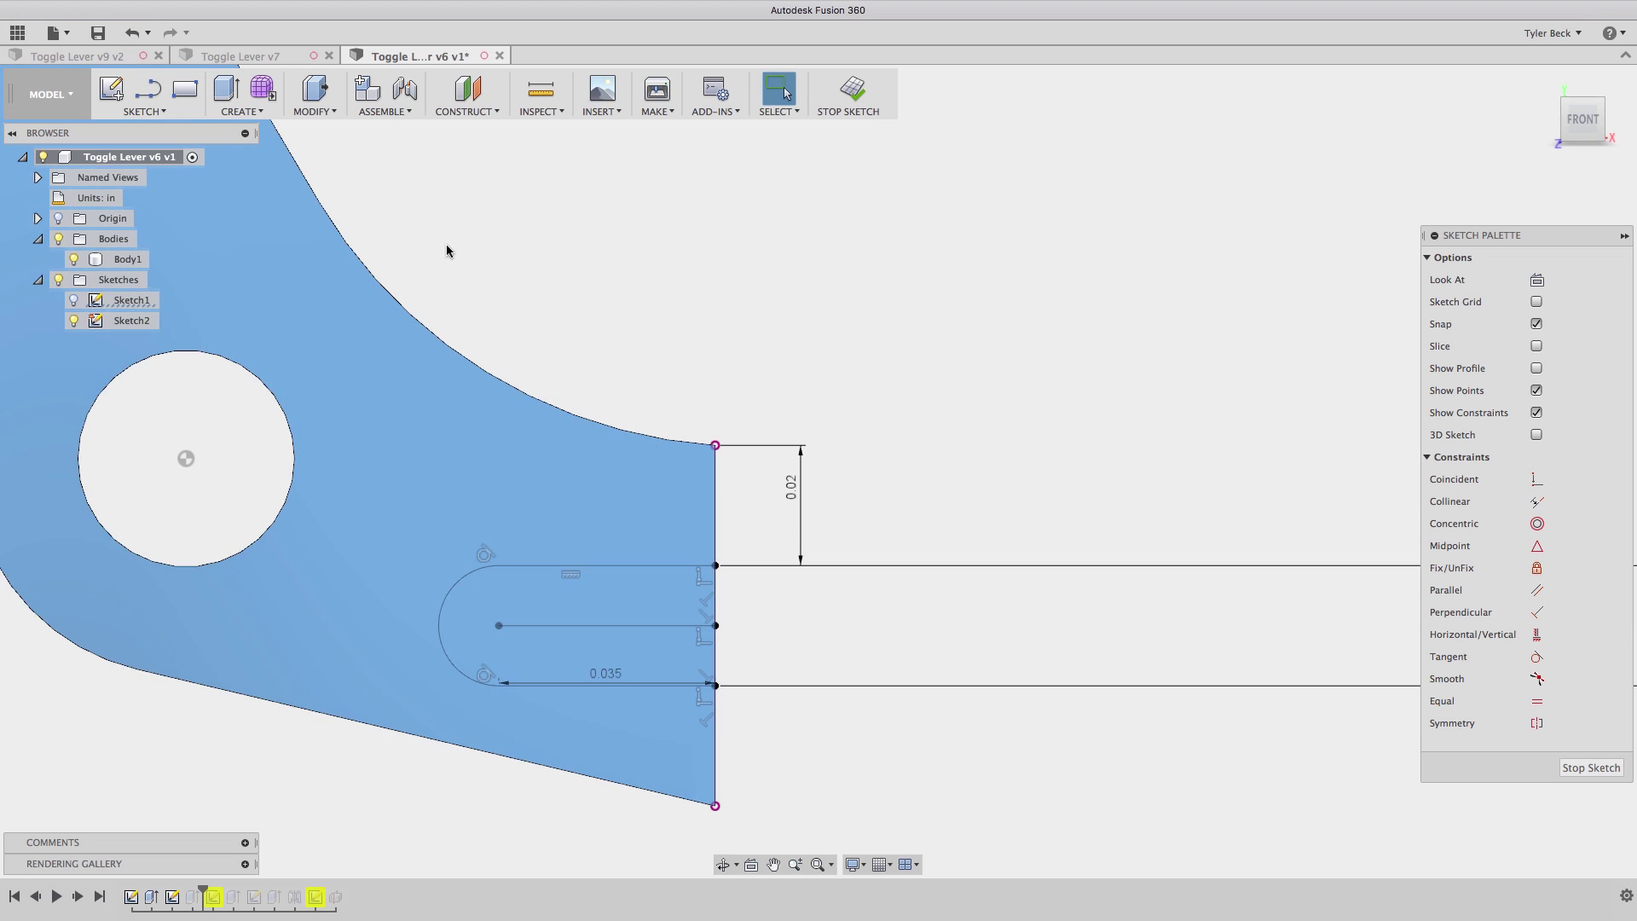
left_click(851, 90)
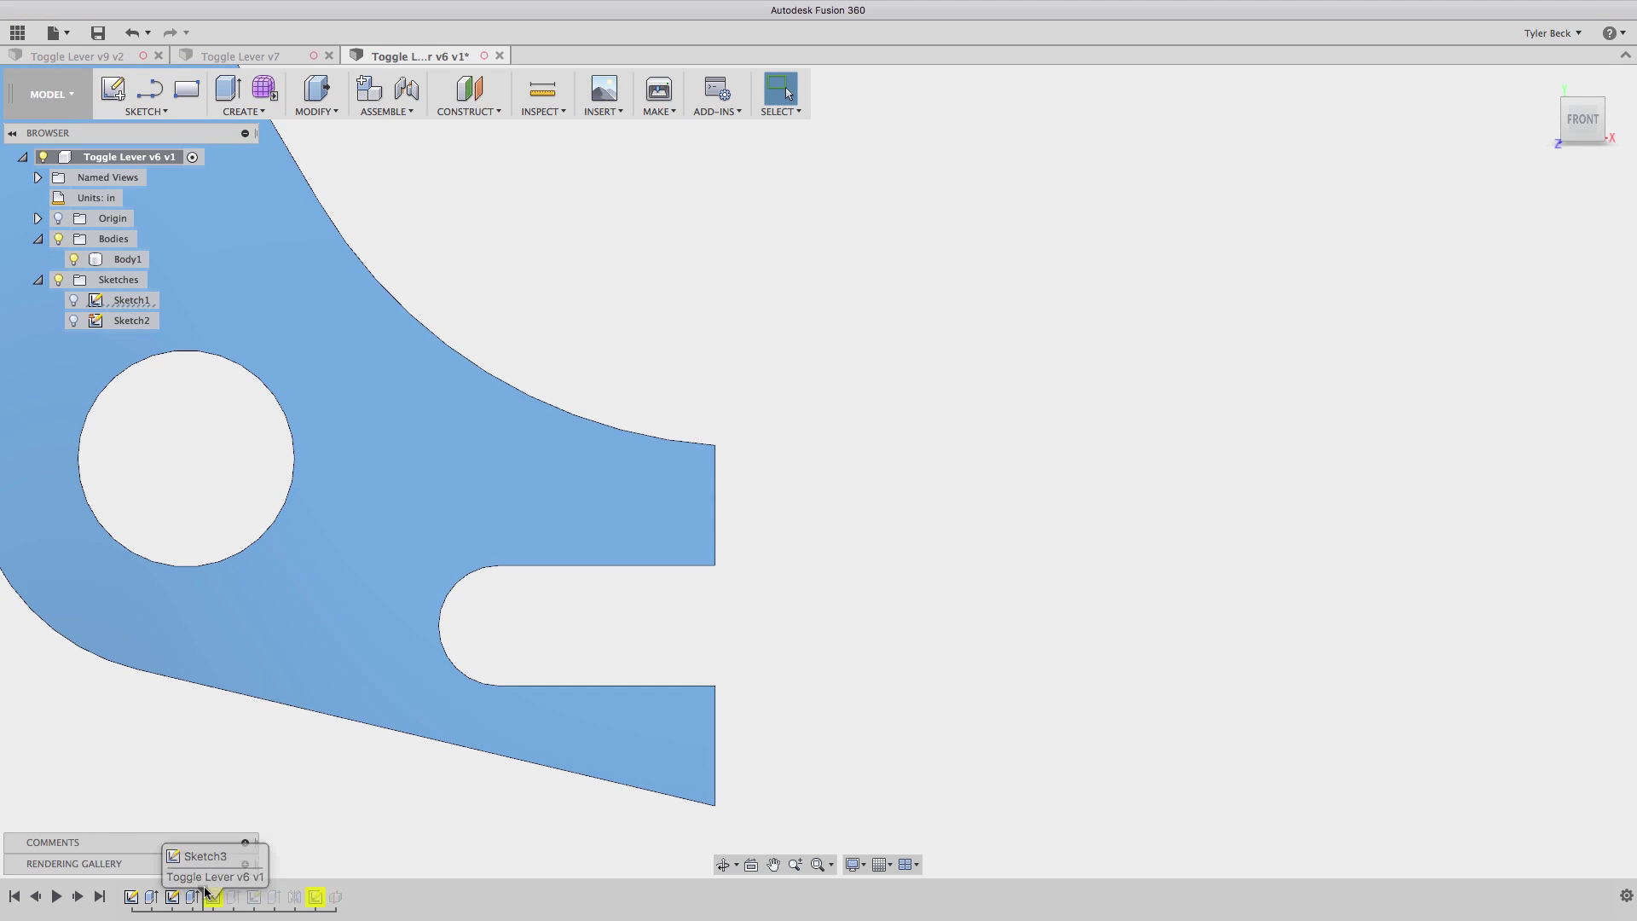
Roll the history forward, return to the home isometric view, and highlight the 'Edge 1 missing' warning.
left_click_drag(238, 893, 240, 891)
key("shift+F5")
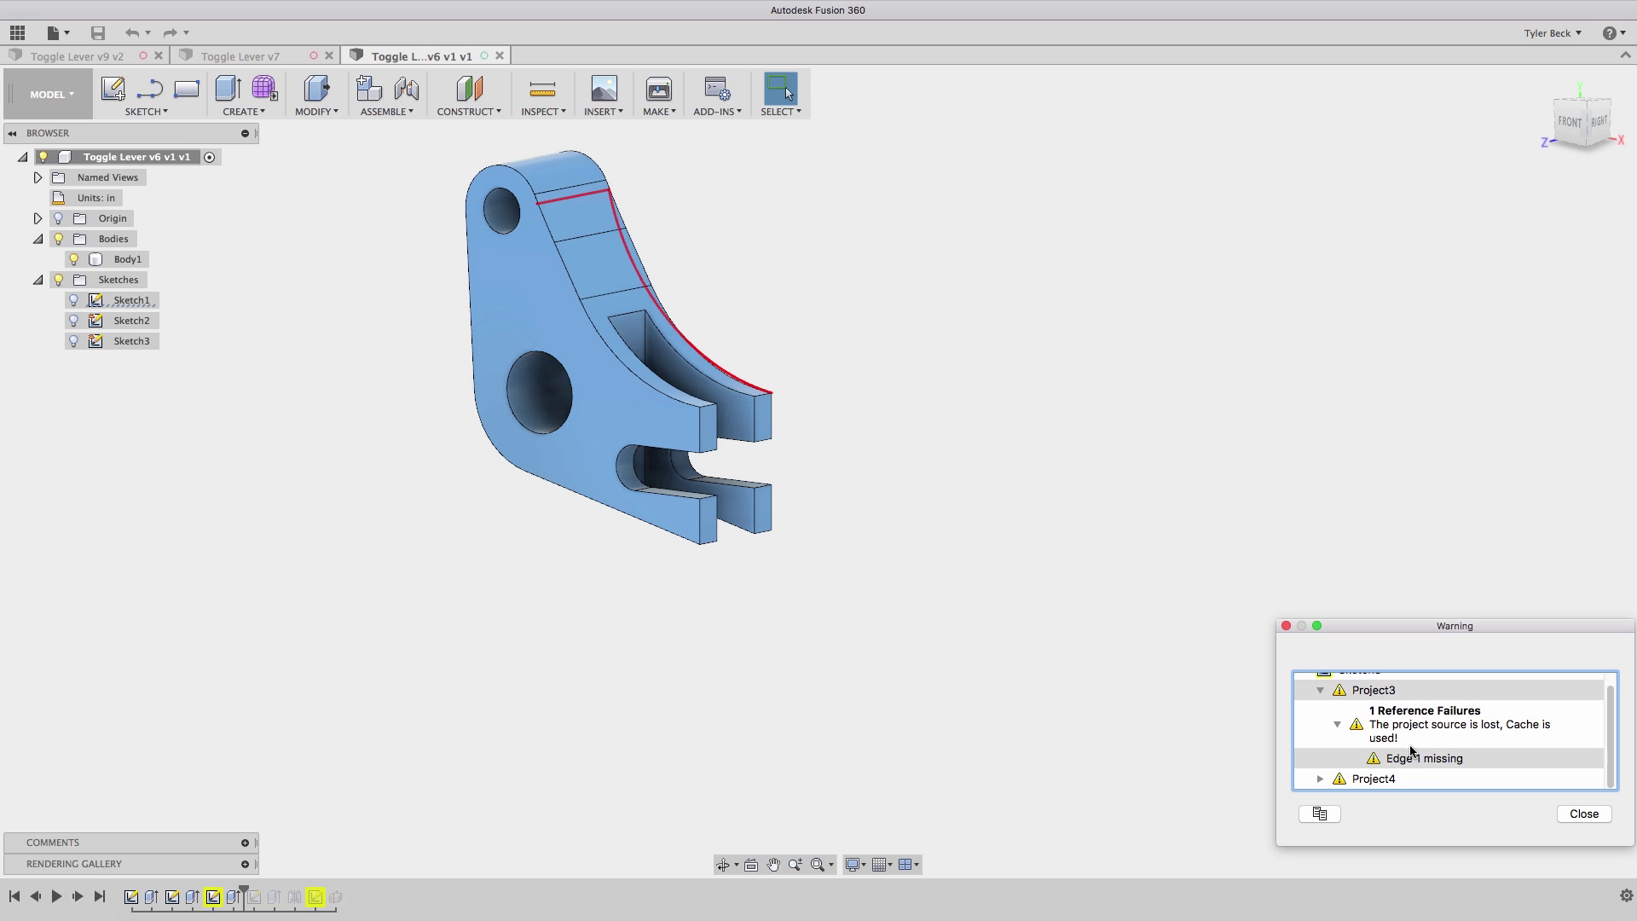
left_click(1415, 761)
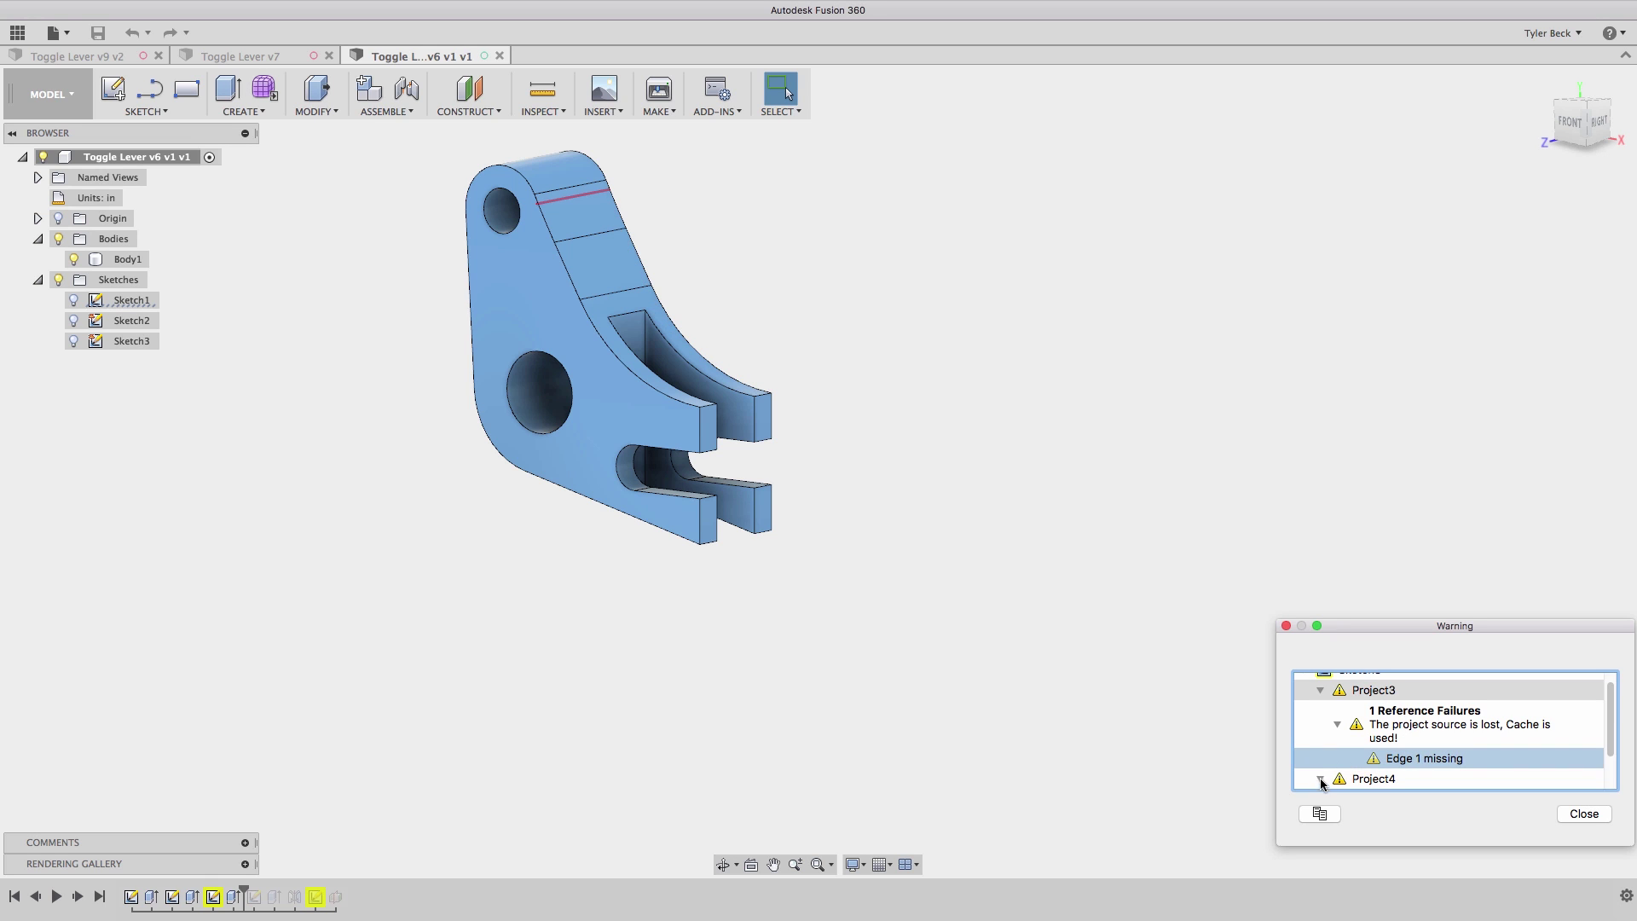
scroll(1359, 759, "down", 2)
Redefine Sketch3's plane onto the lower end face, then roll the history back to Extrude5.
left_click(1285, 626)
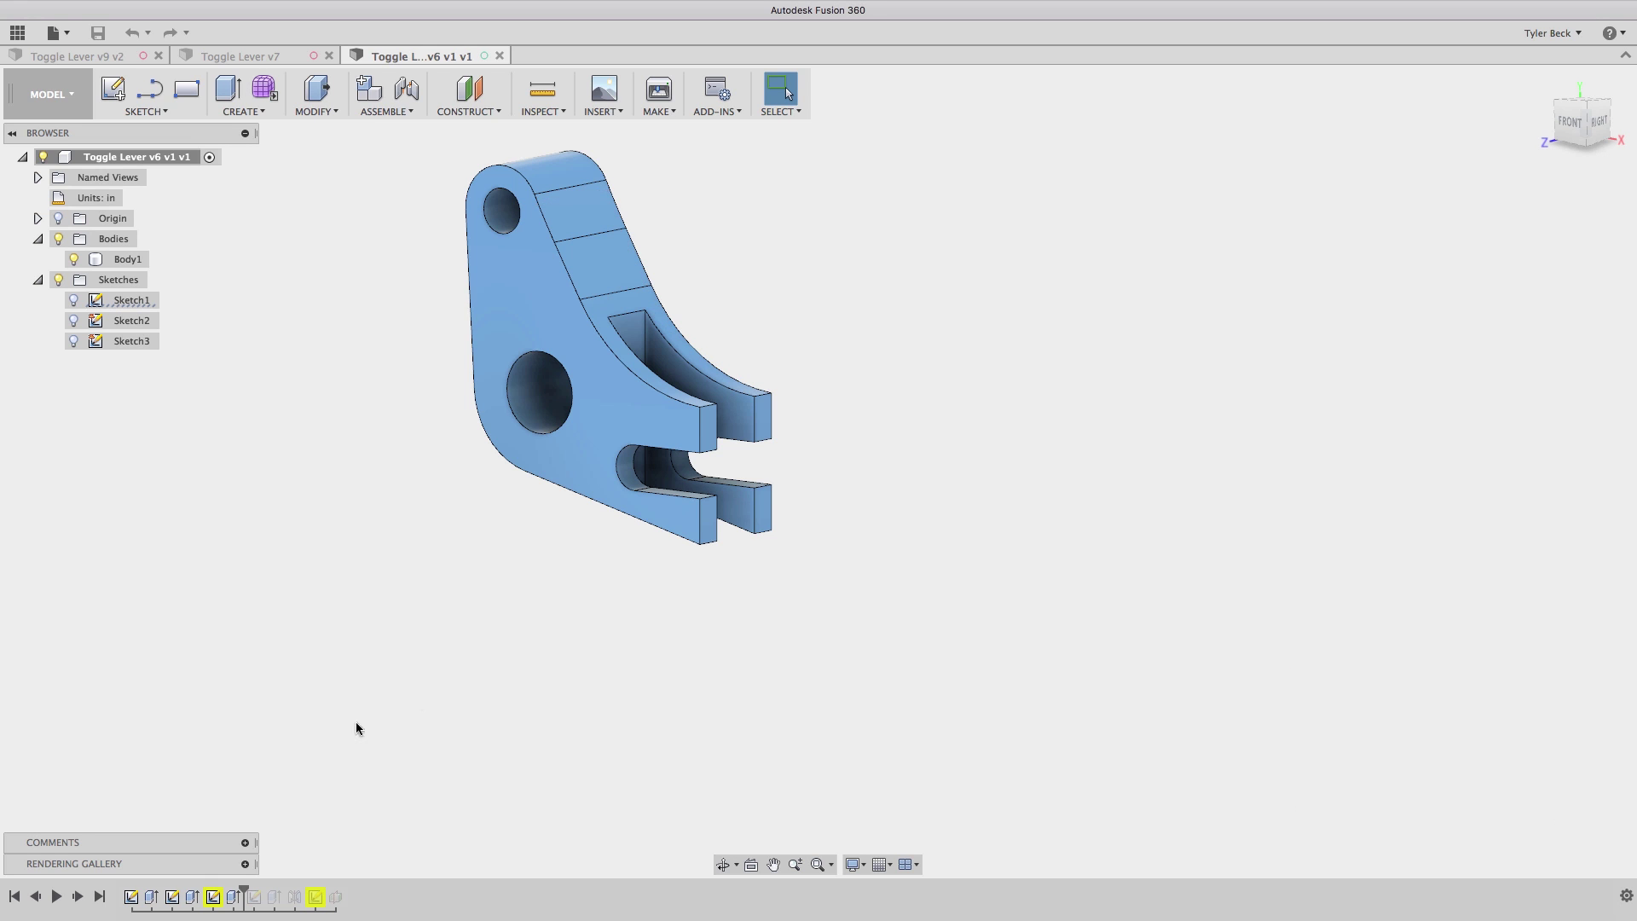
right_click(213, 896)
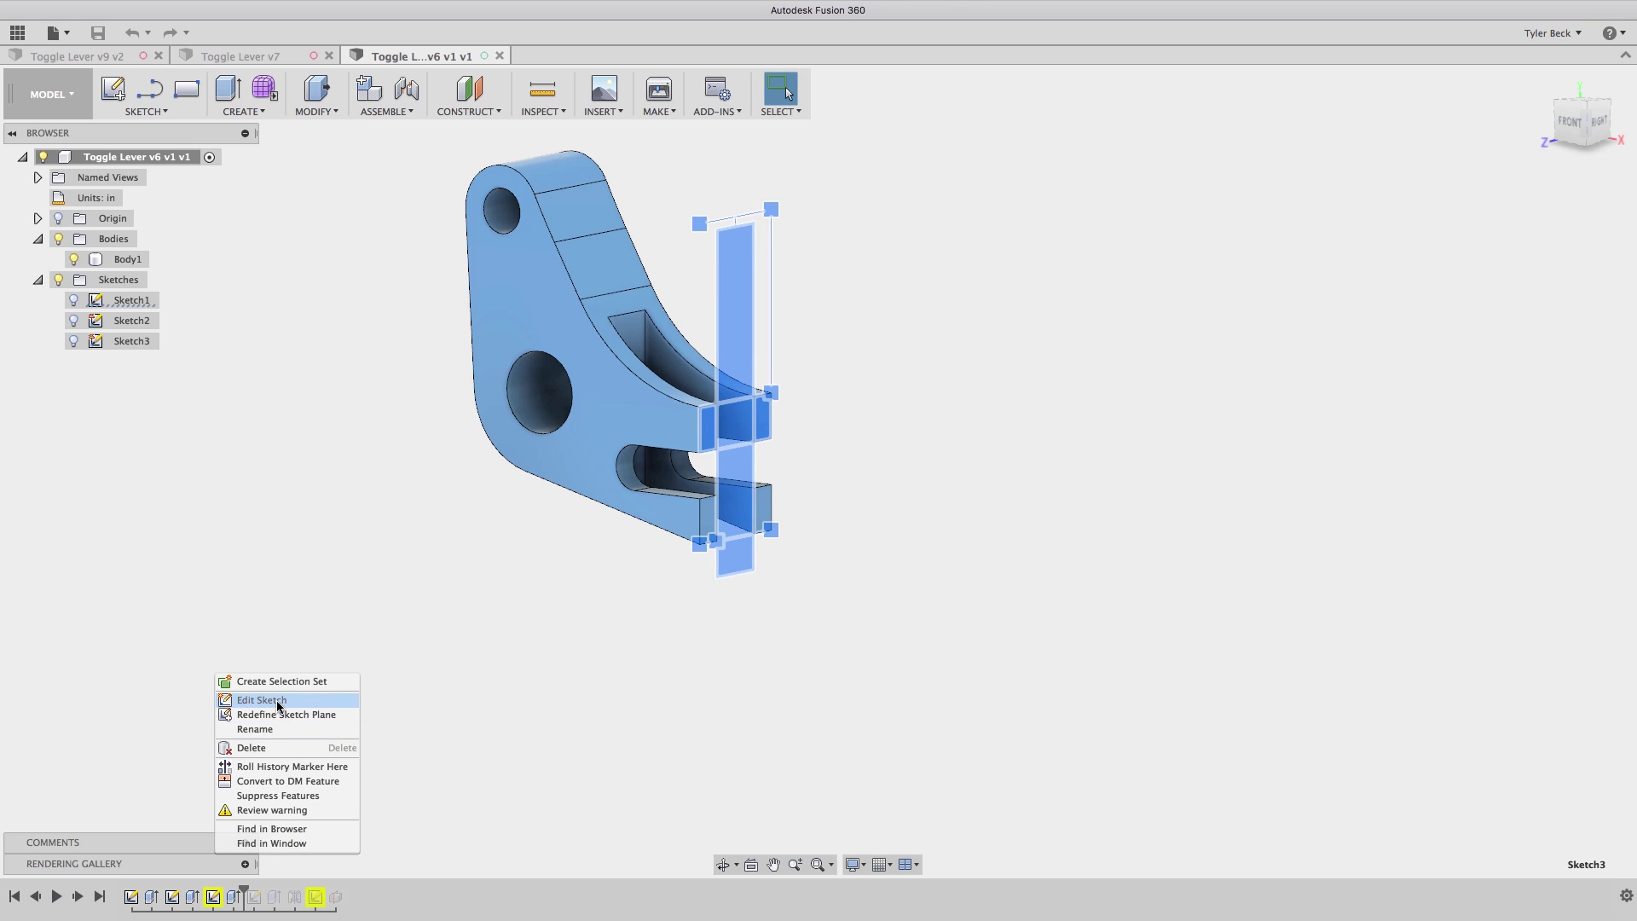
left_click(286, 714)
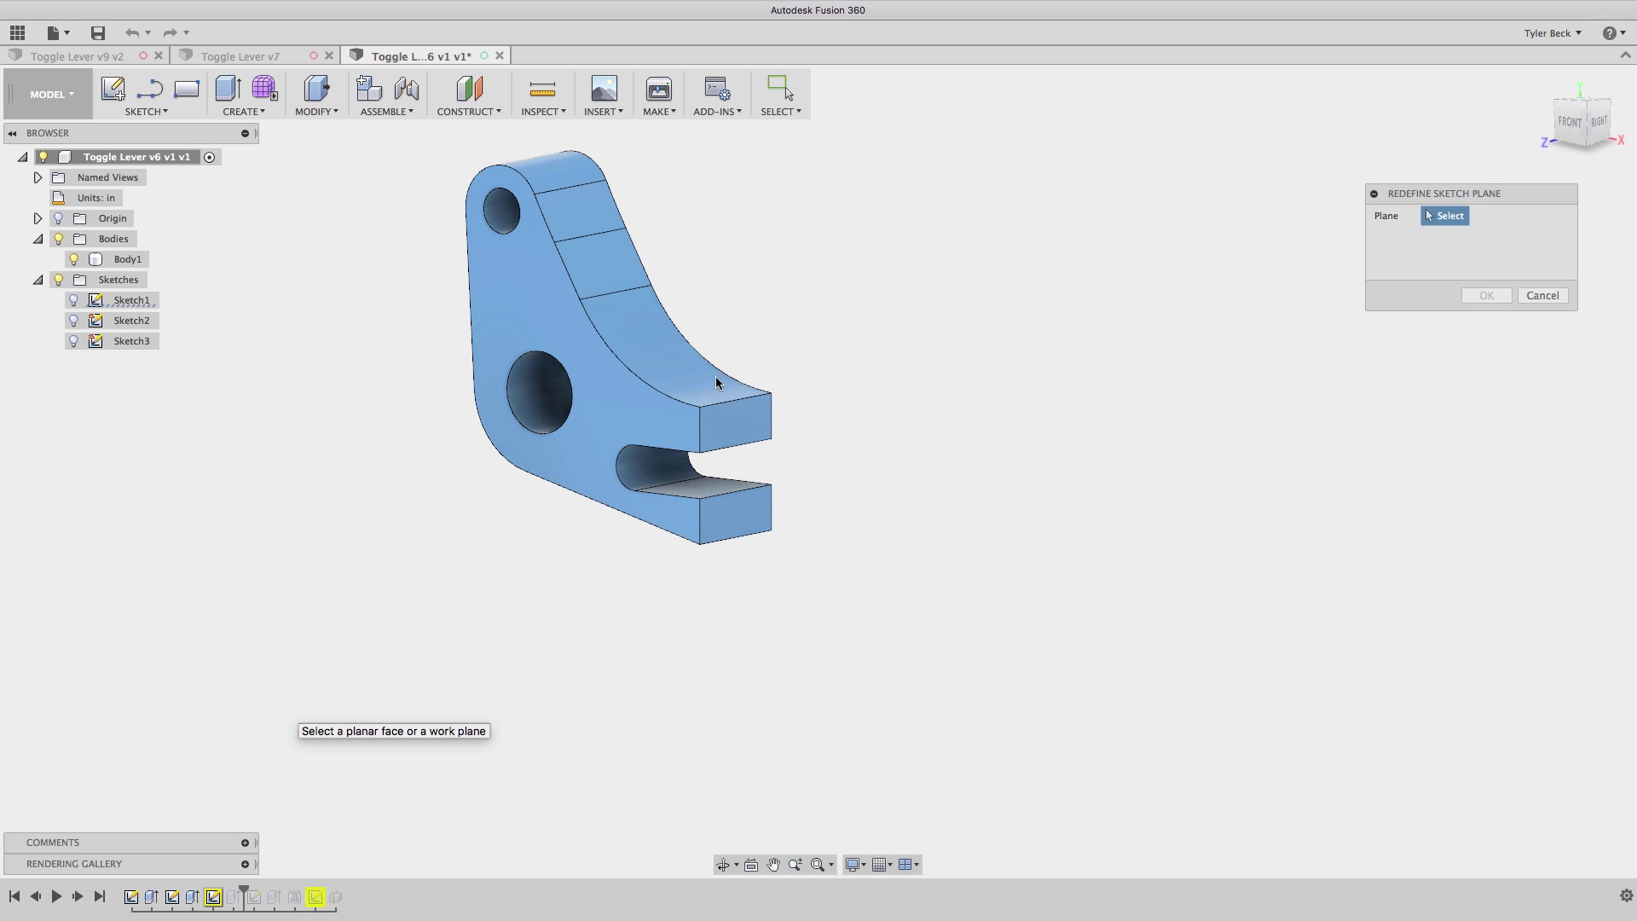
left_click(745, 503)
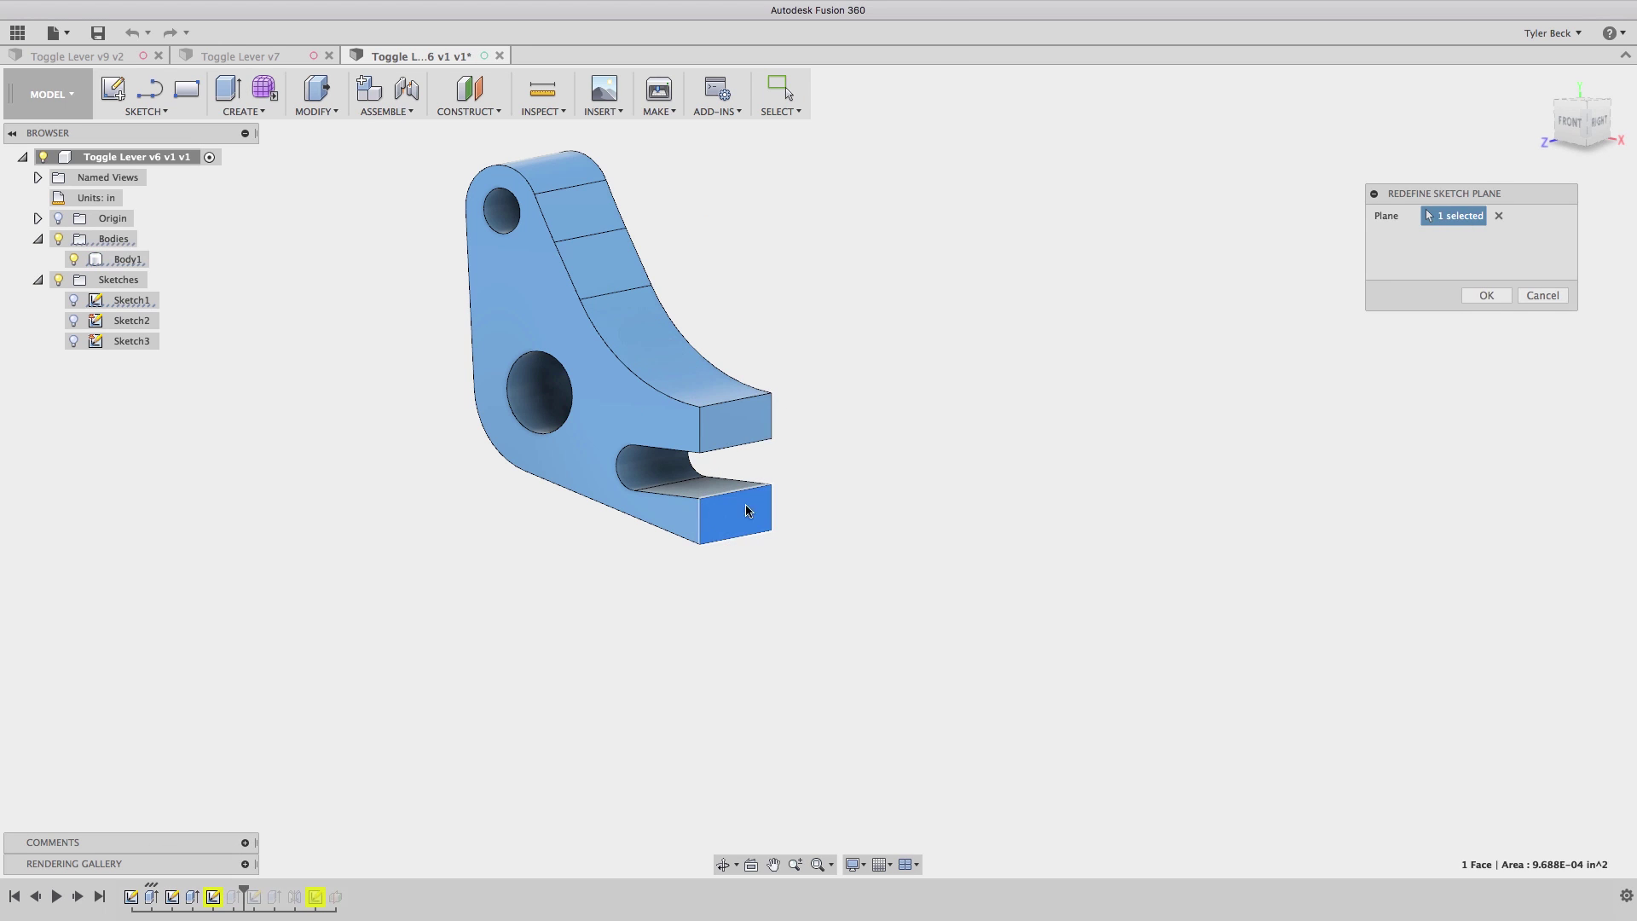
left_click(1486, 295)
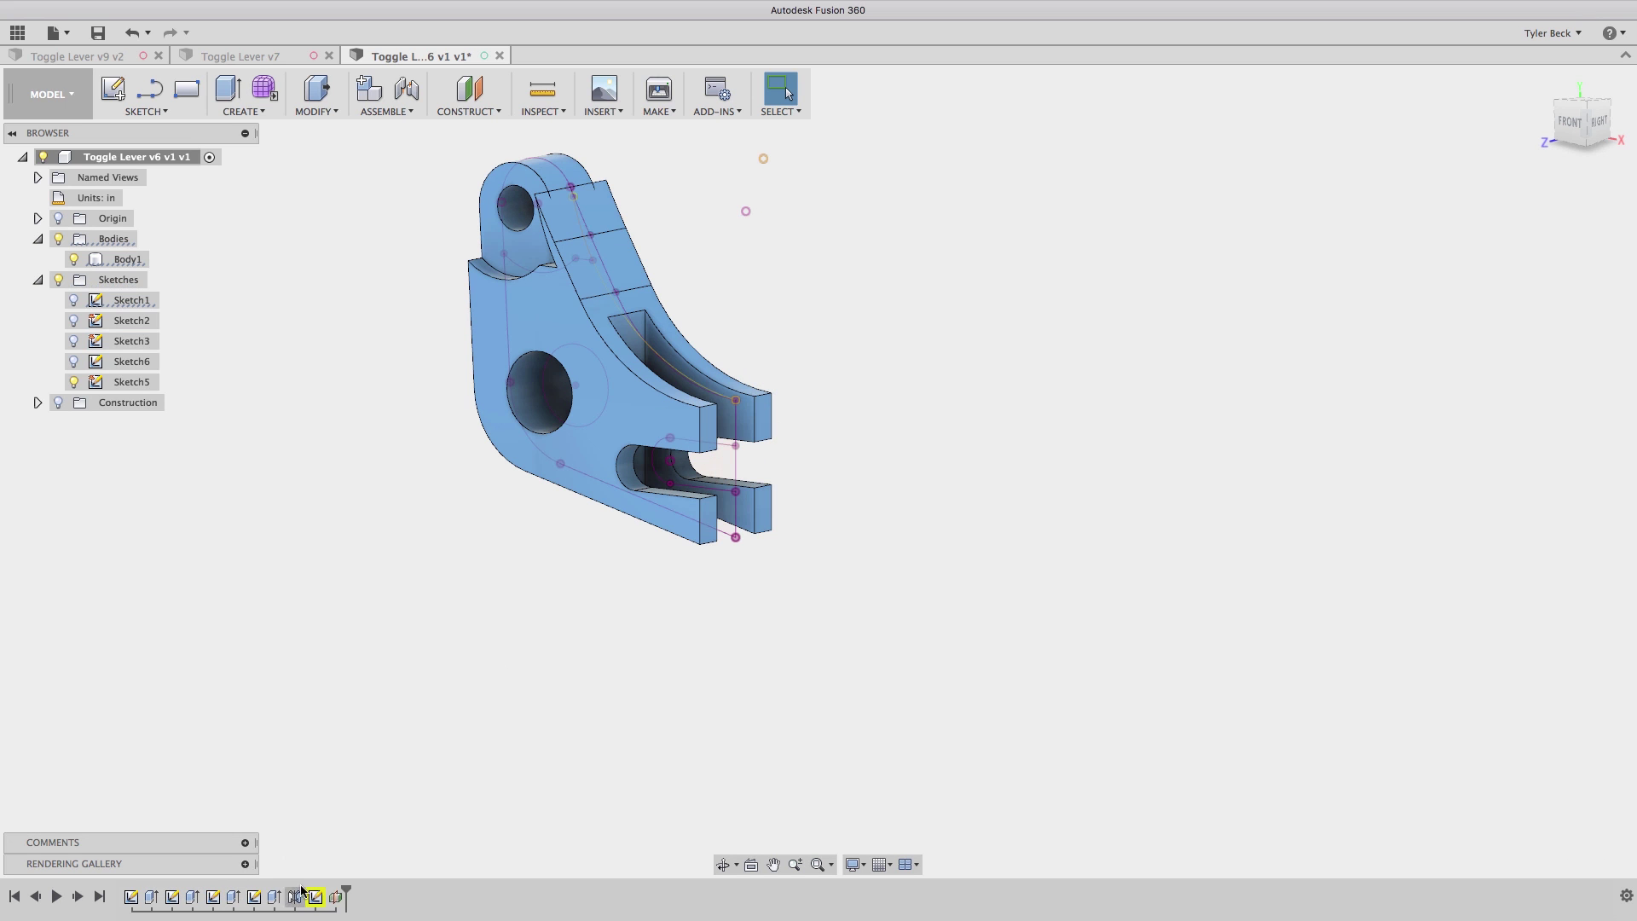
left_click_drag(346, 889, 286, 897)
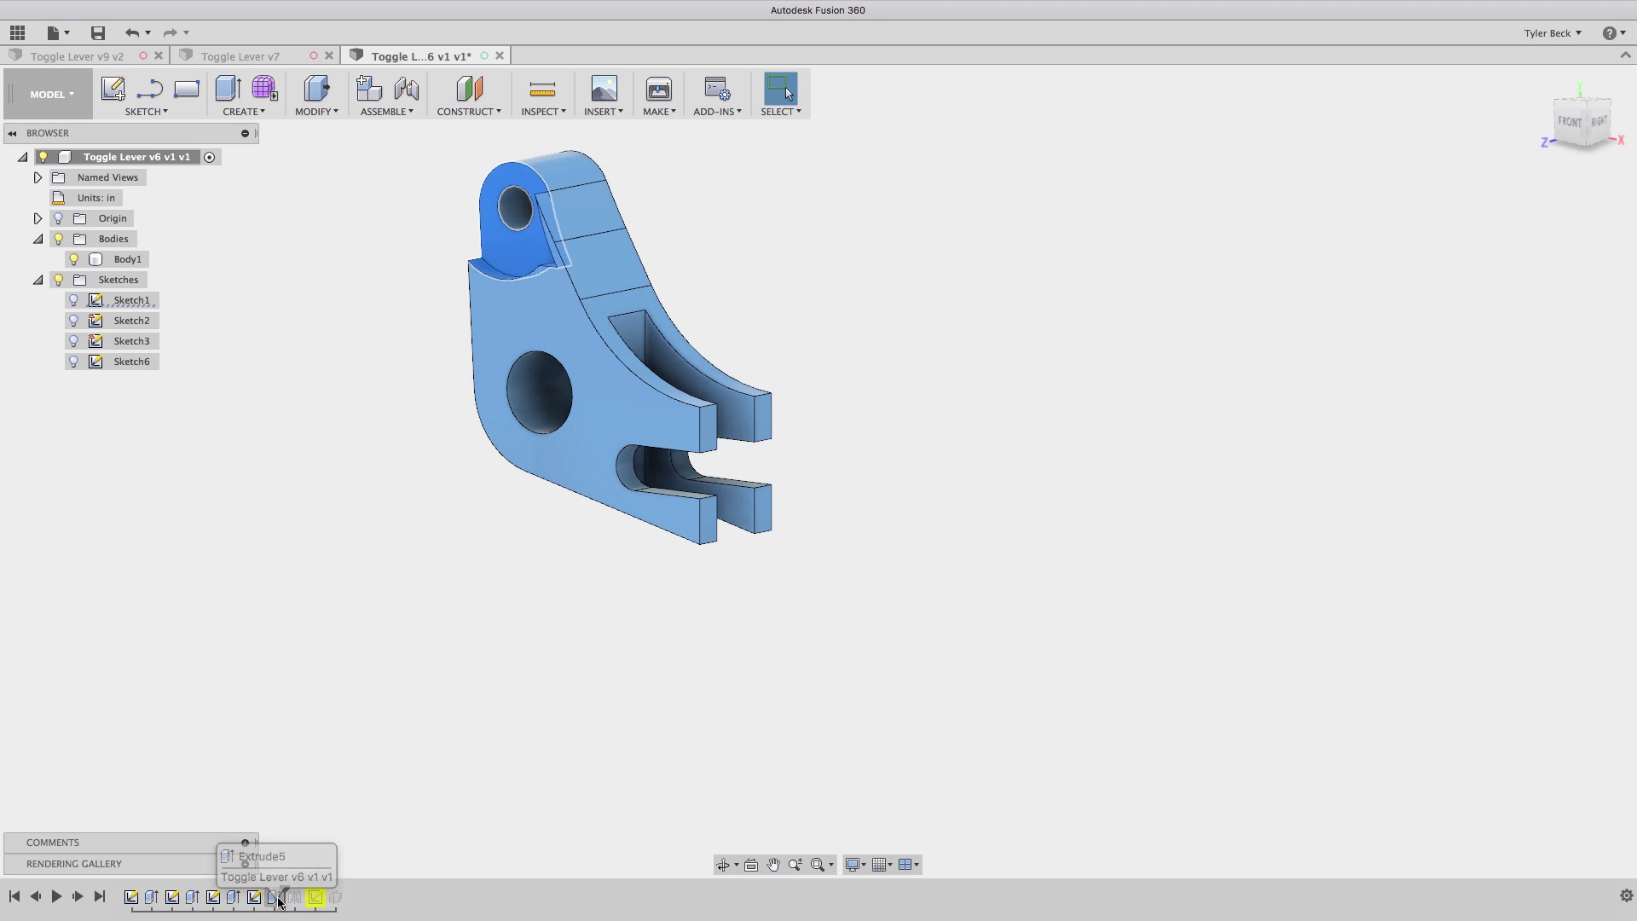
right_click(280, 901)
Edit the Extrude5 cut and zoom in on the upper lobe from the front.
left_click(324, 713)
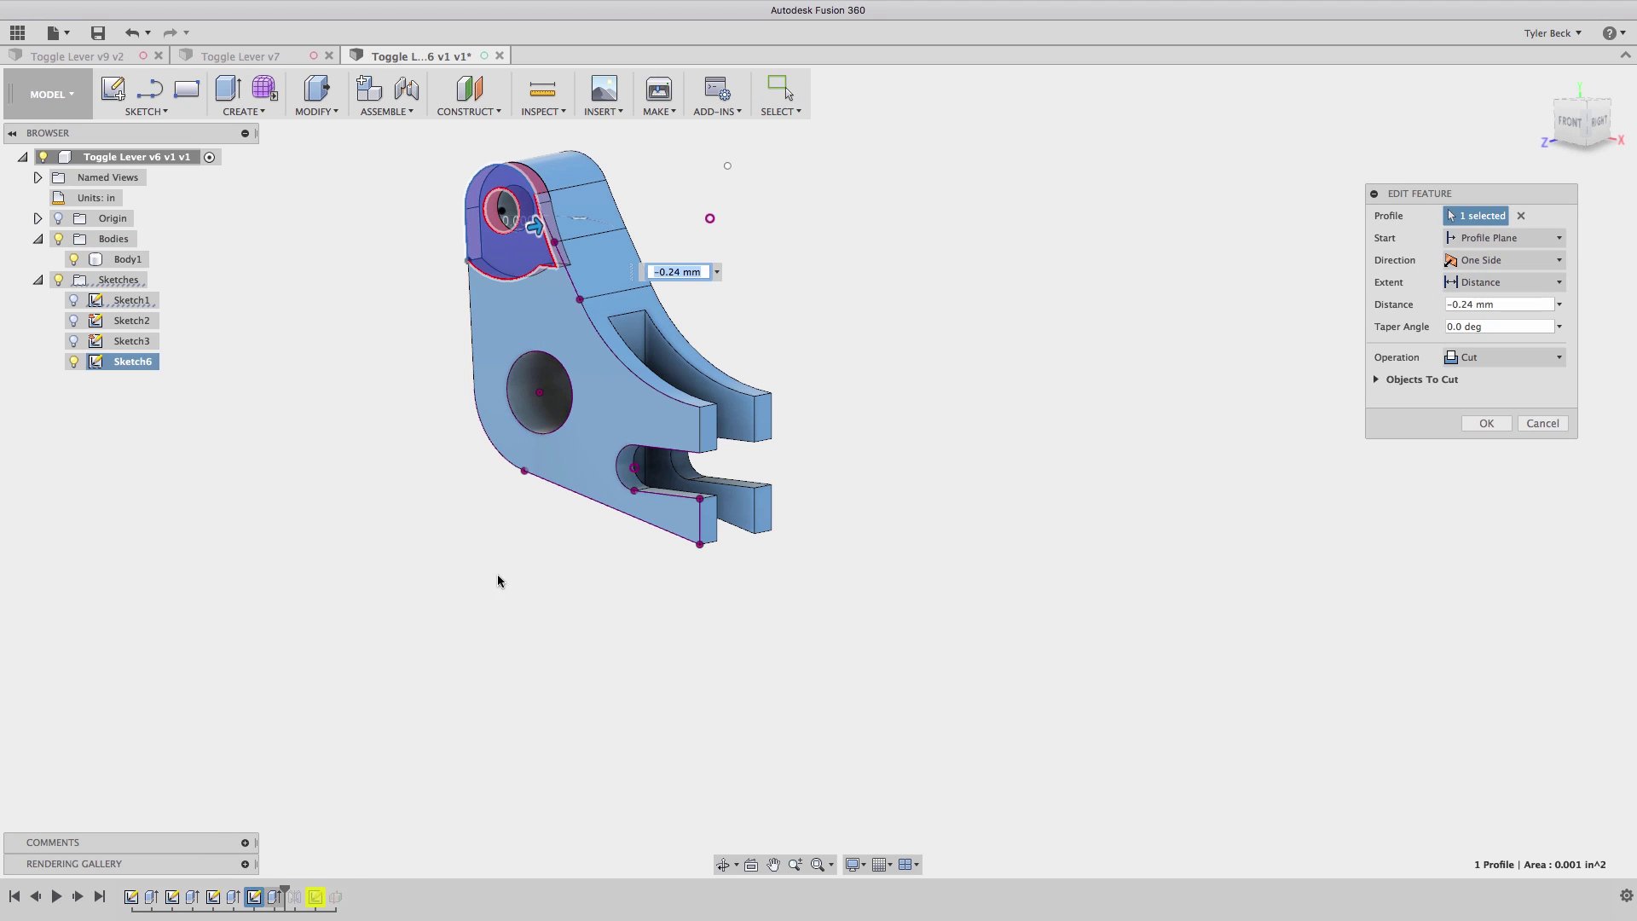
middle_click_drag(595, 377, 628, 351, "shift")
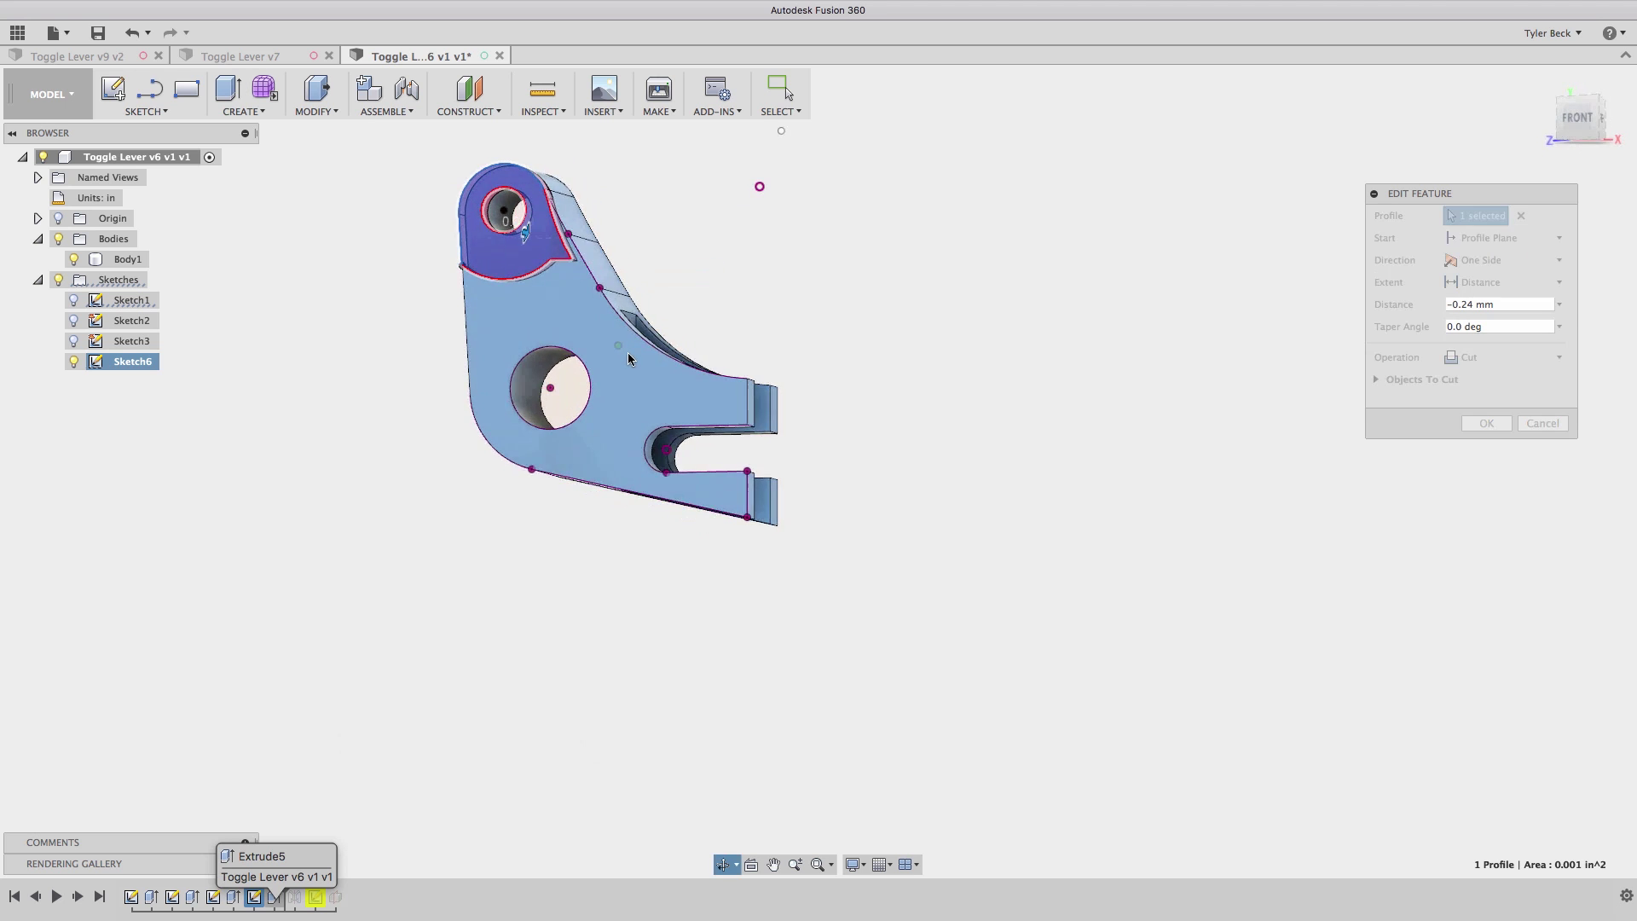
scroll(550, 237, "up", 5)
scroll(549, 225, "up", 4)
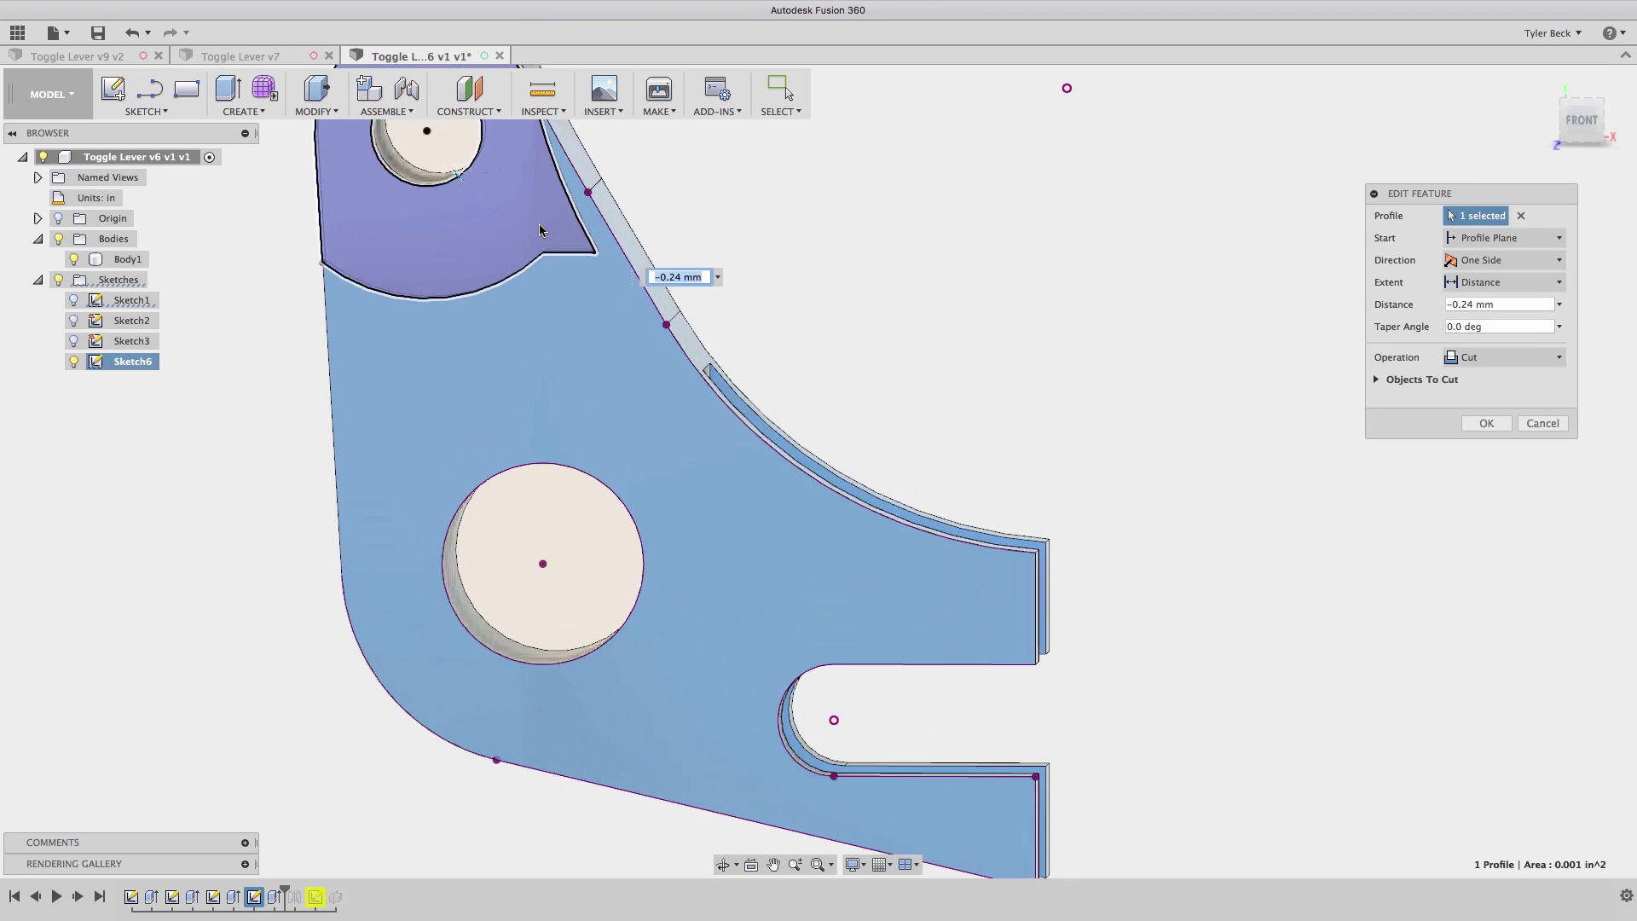
middle_click_drag(549, 225, 648, 420)
scroll(656, 358, "up", 3)
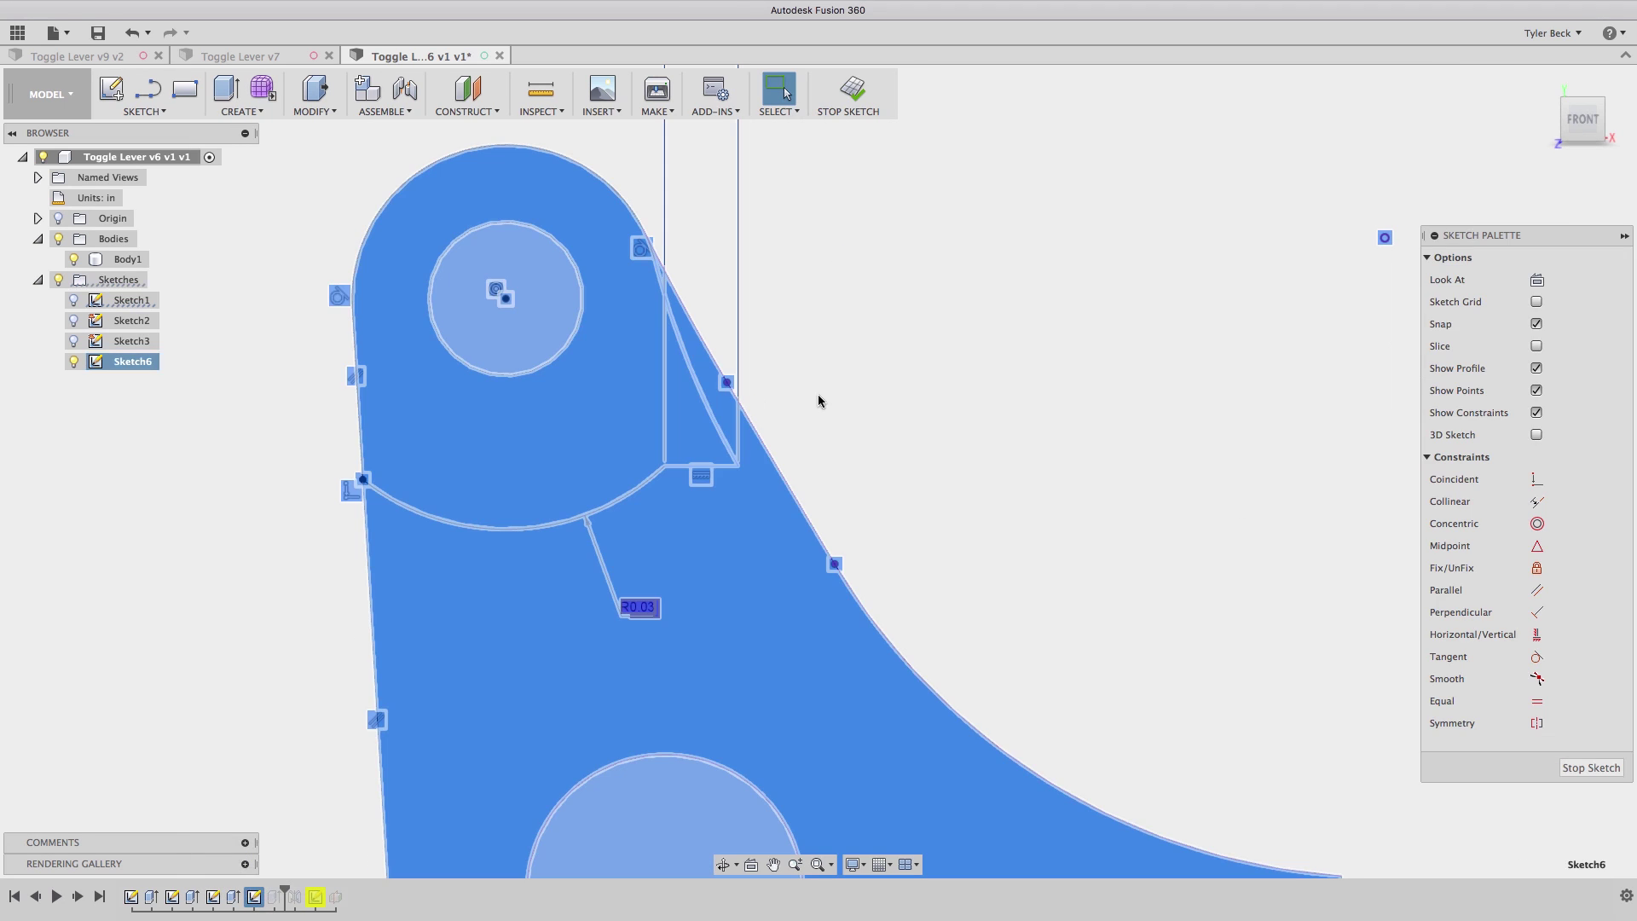
Delete the stray arc beside the cut and select the top arc plus both diagonal edges.
left_click(713, 421)
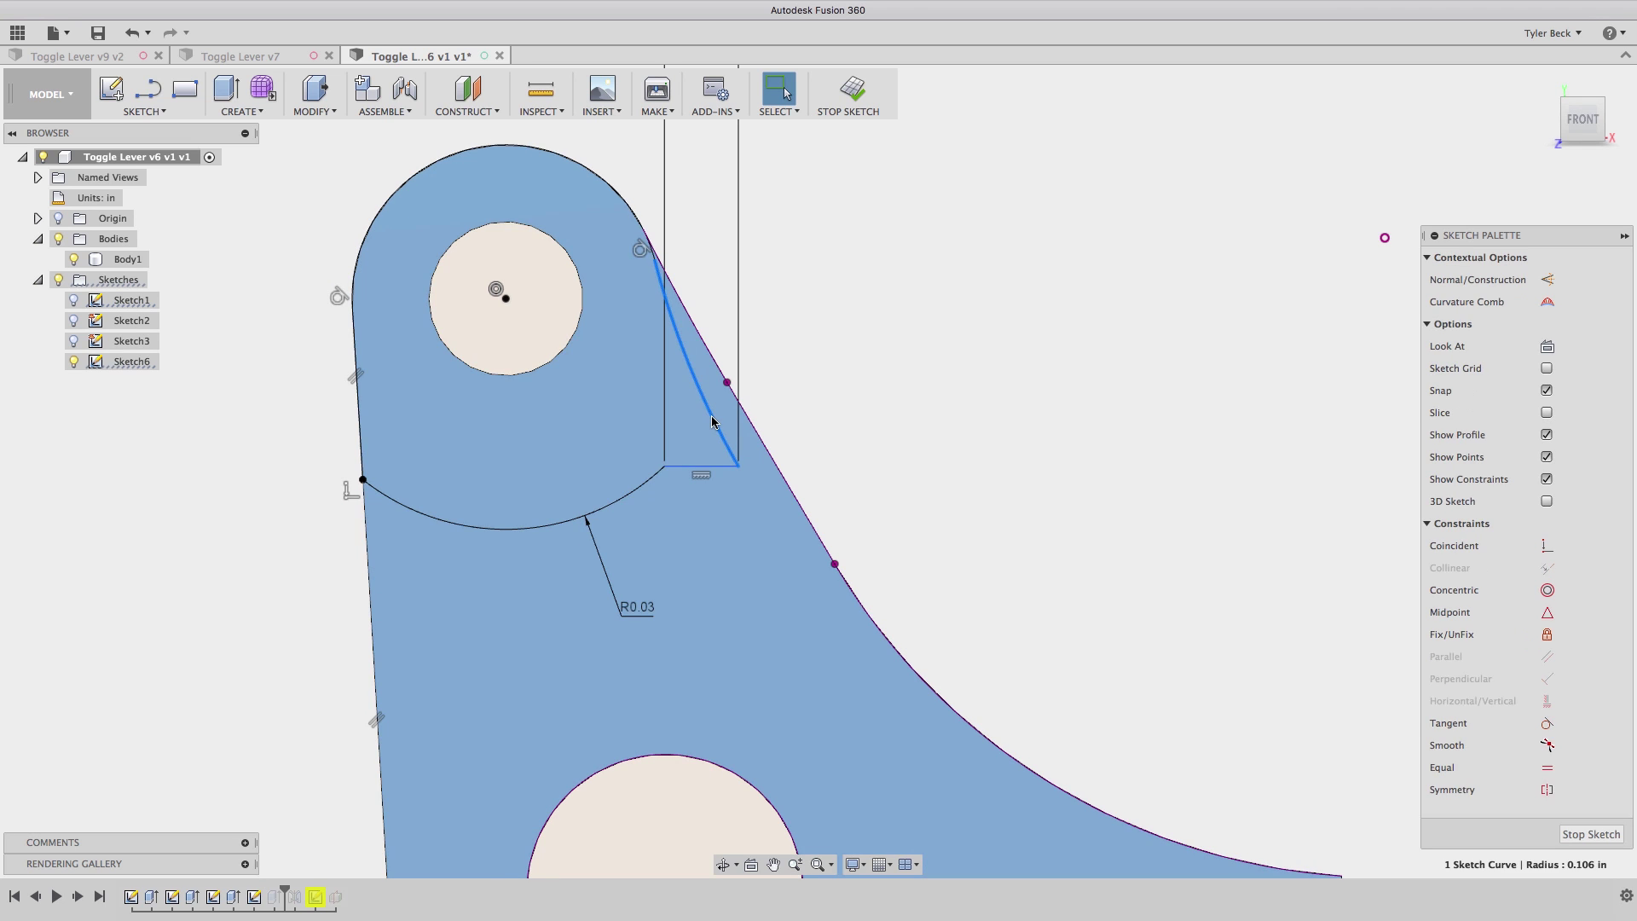
key("Delete")
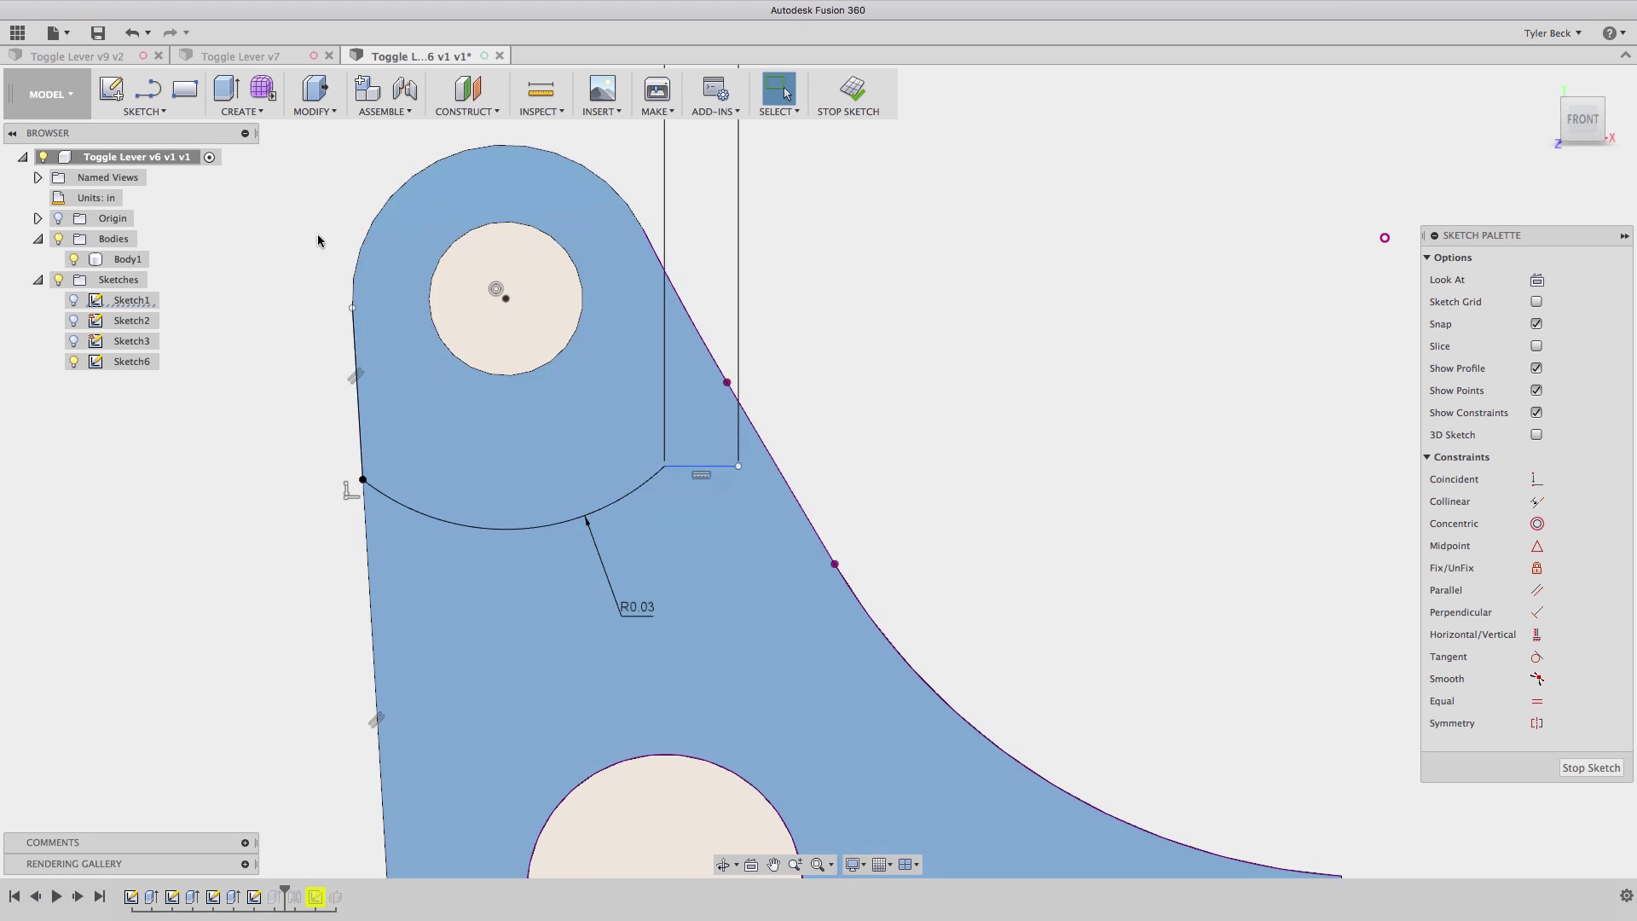
left_click(371, 228)
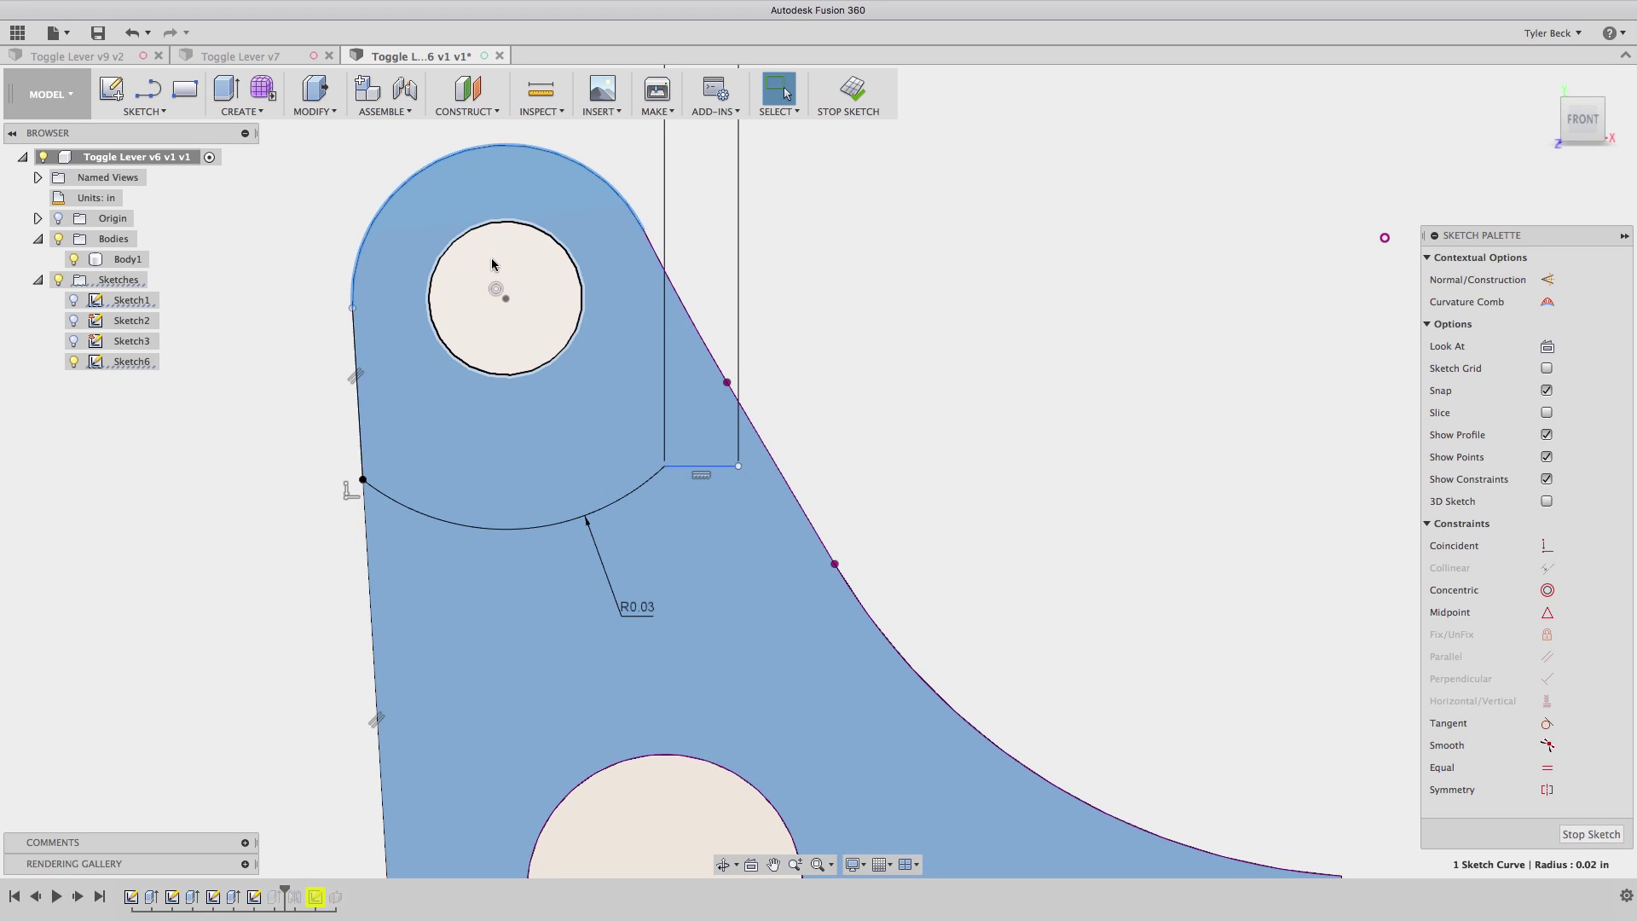
left_click(687, 298)
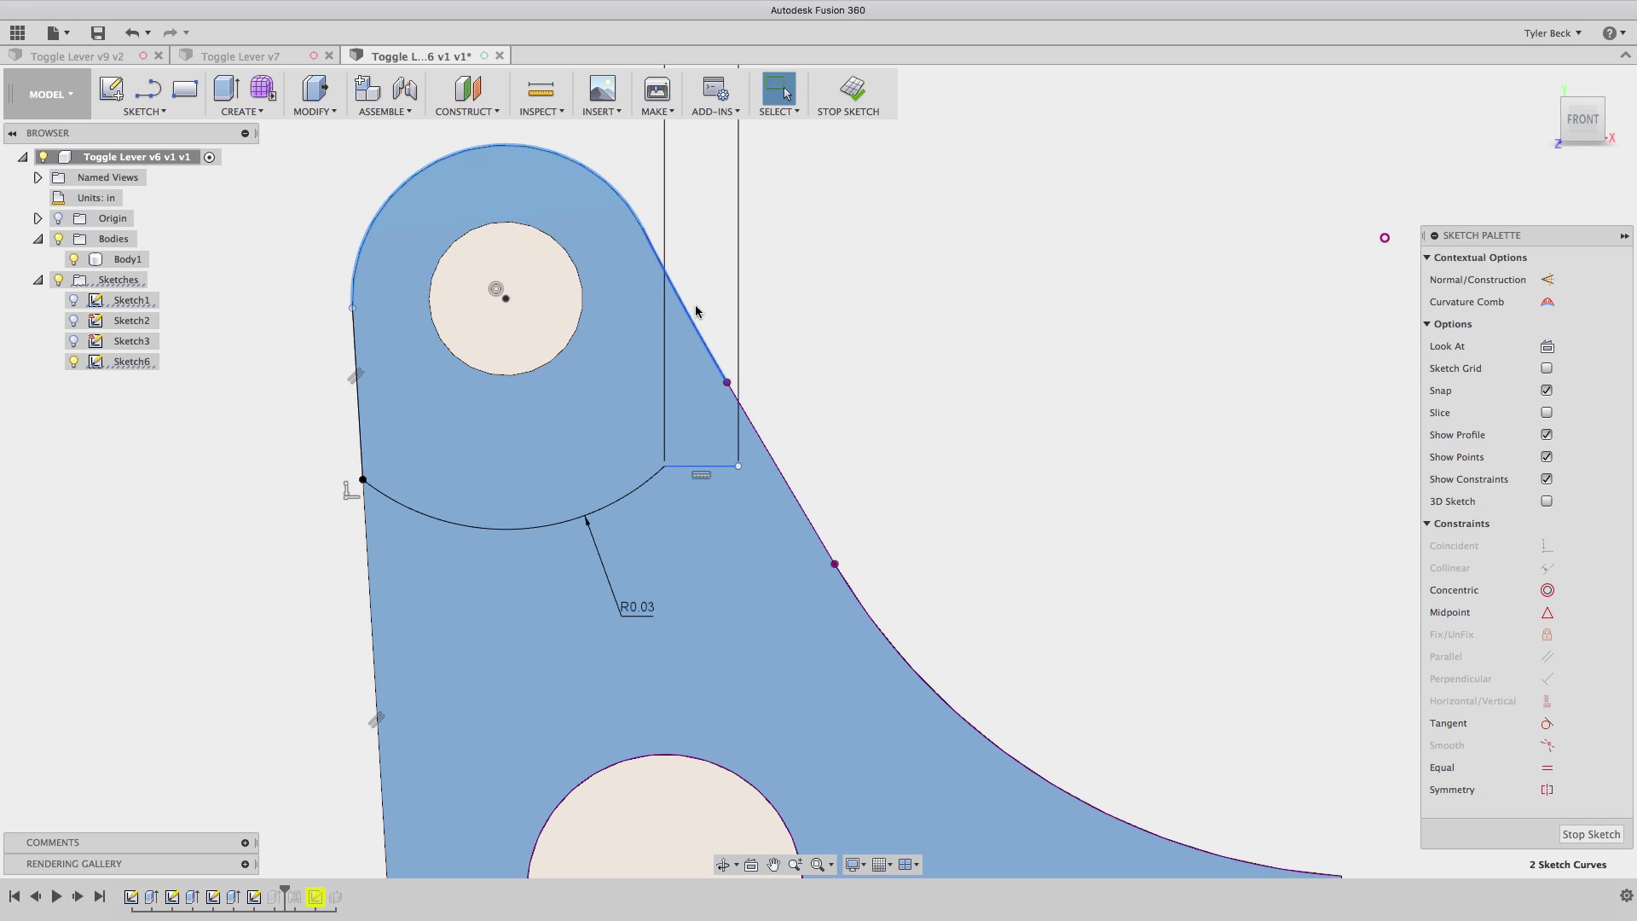
left_click(751, 421)
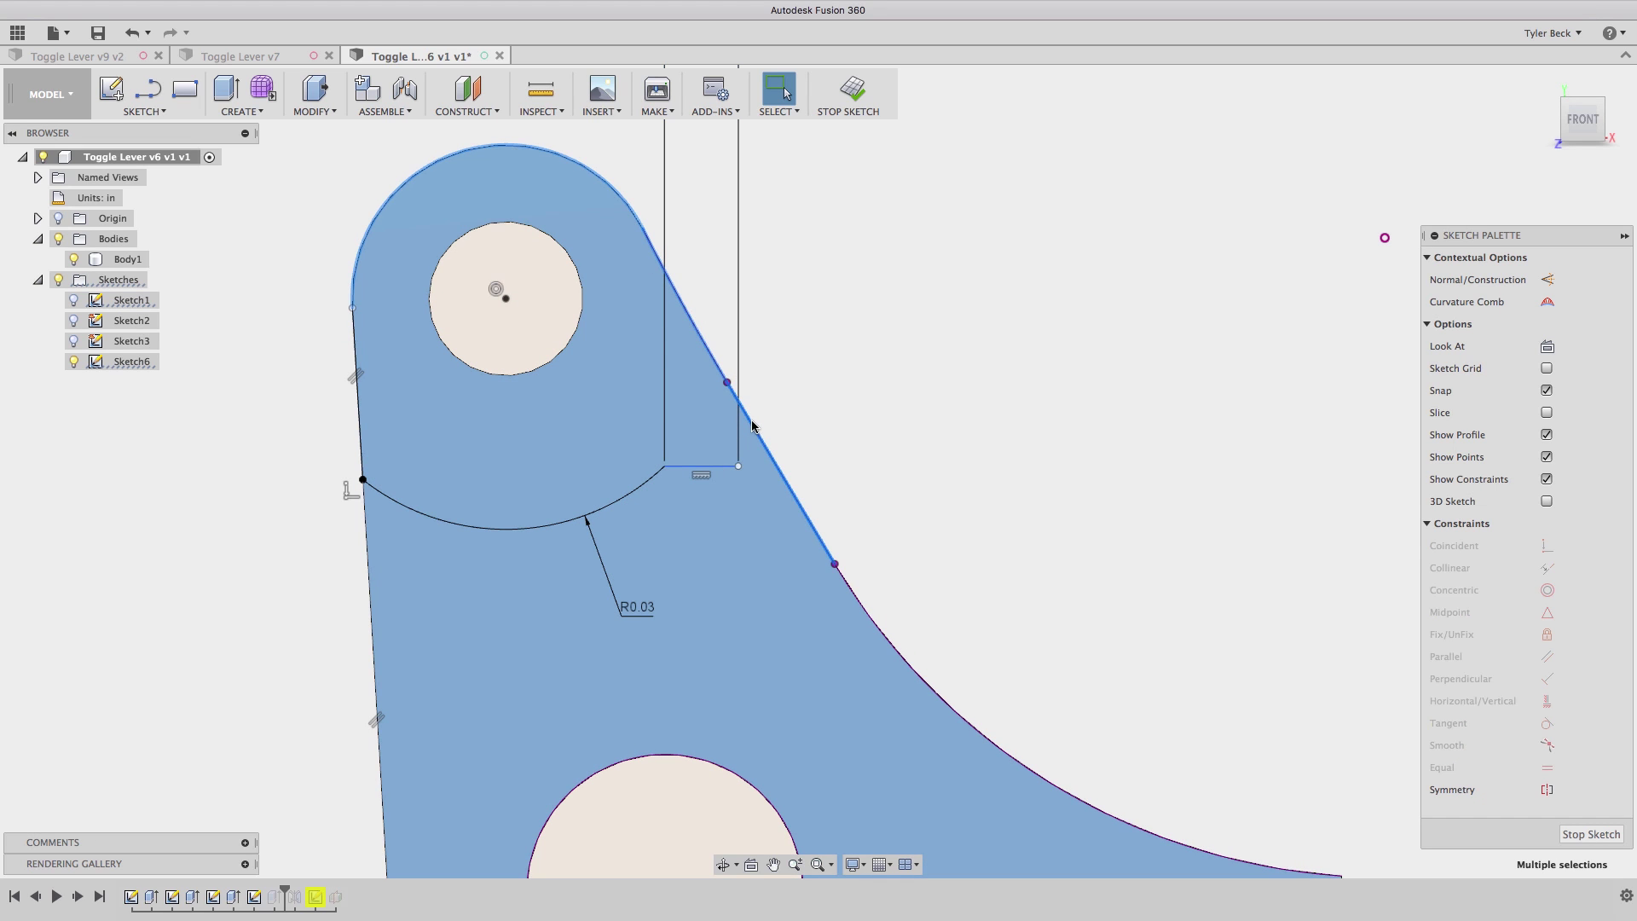
Offset the selected arc and diagonal edges by 0 to make zero-distance copies.
key("s")
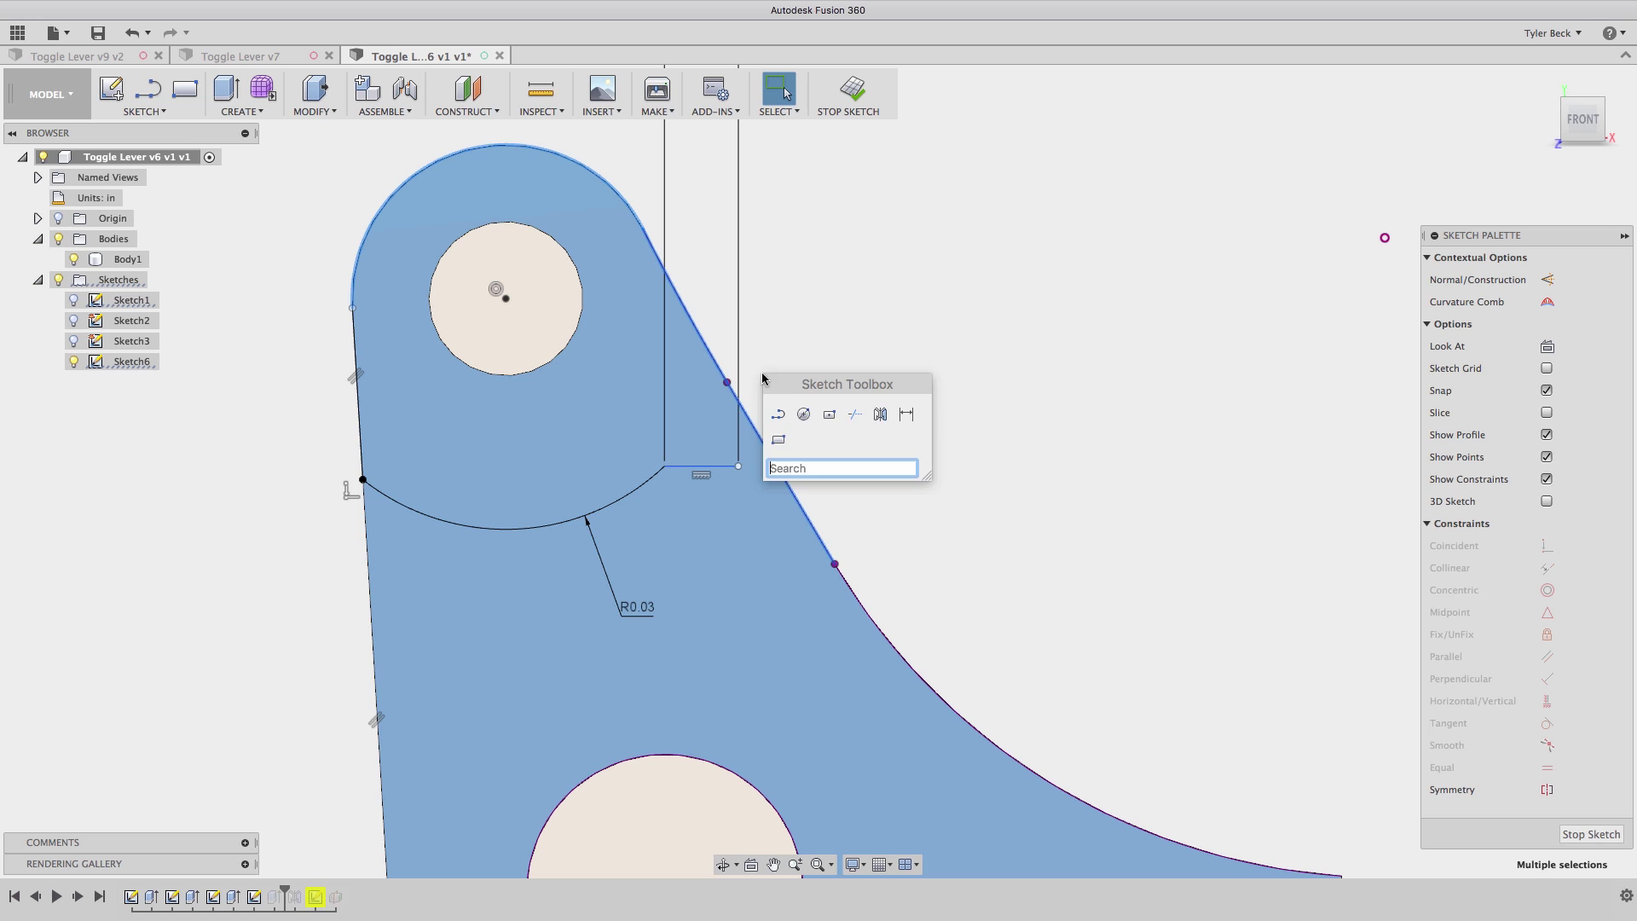
type("o")
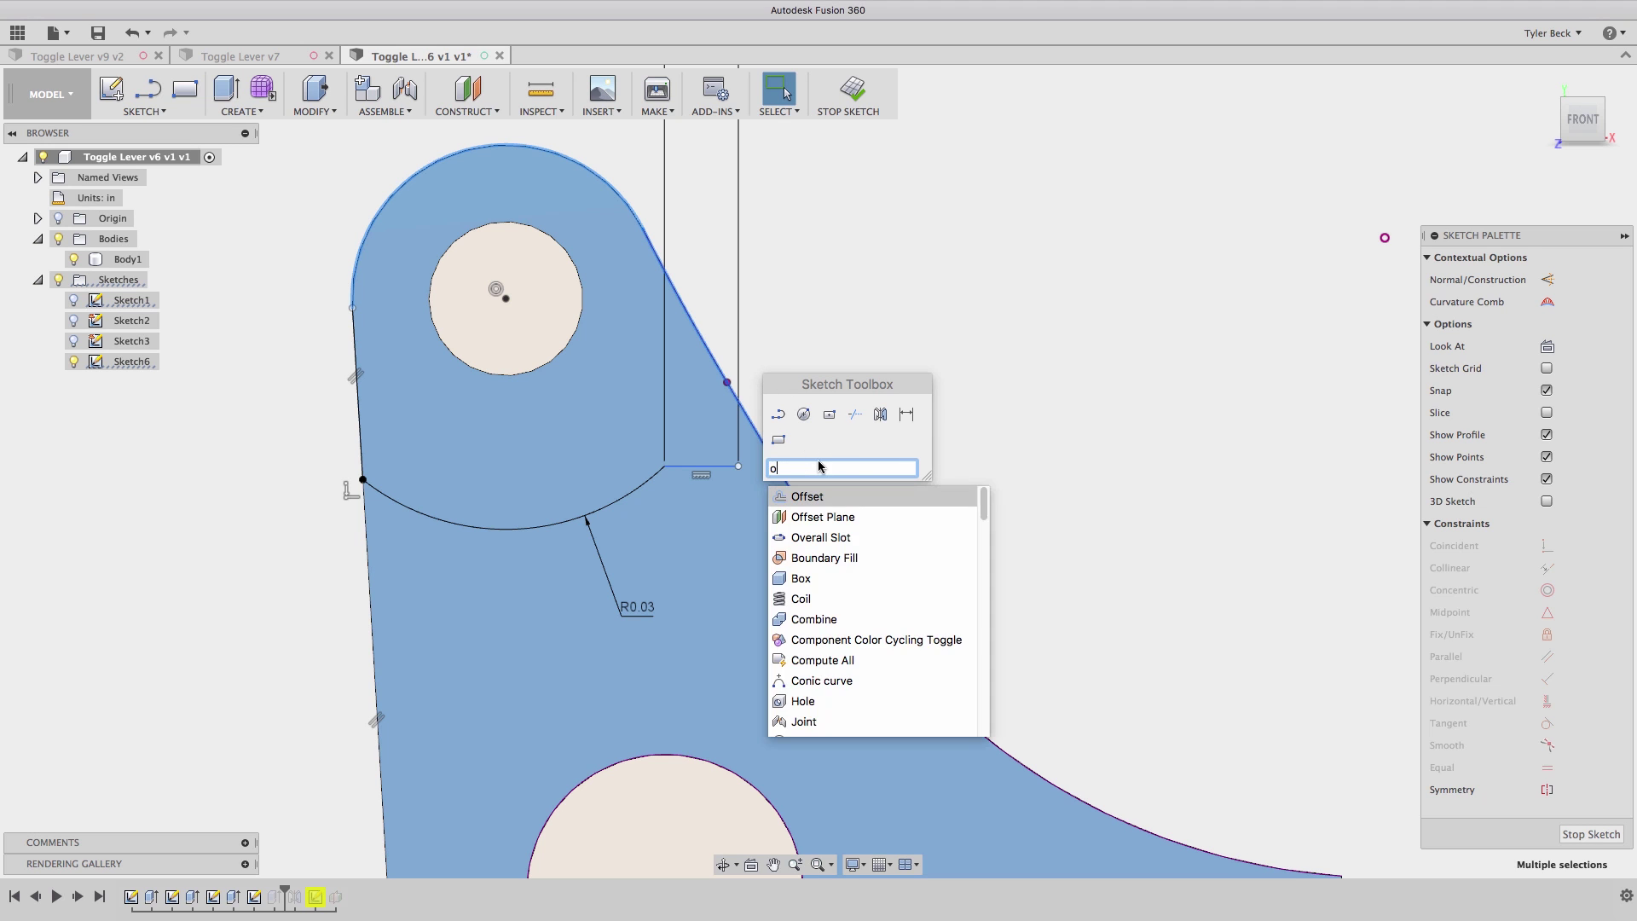
type("ff")
left_click(820, 498)
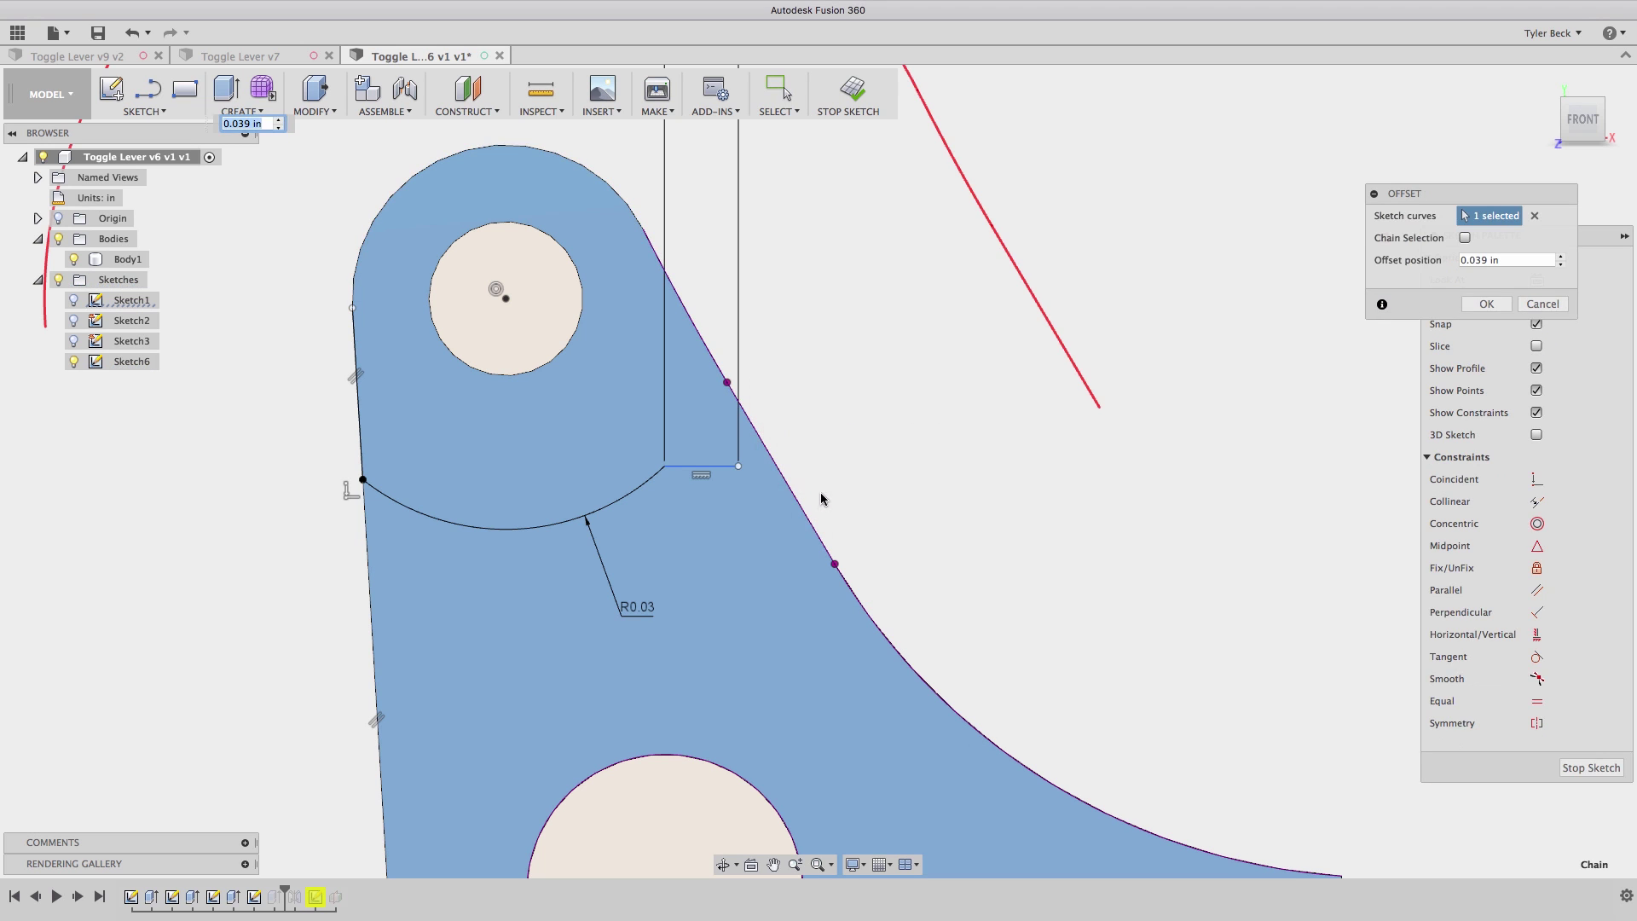
double_click(1468, 258)
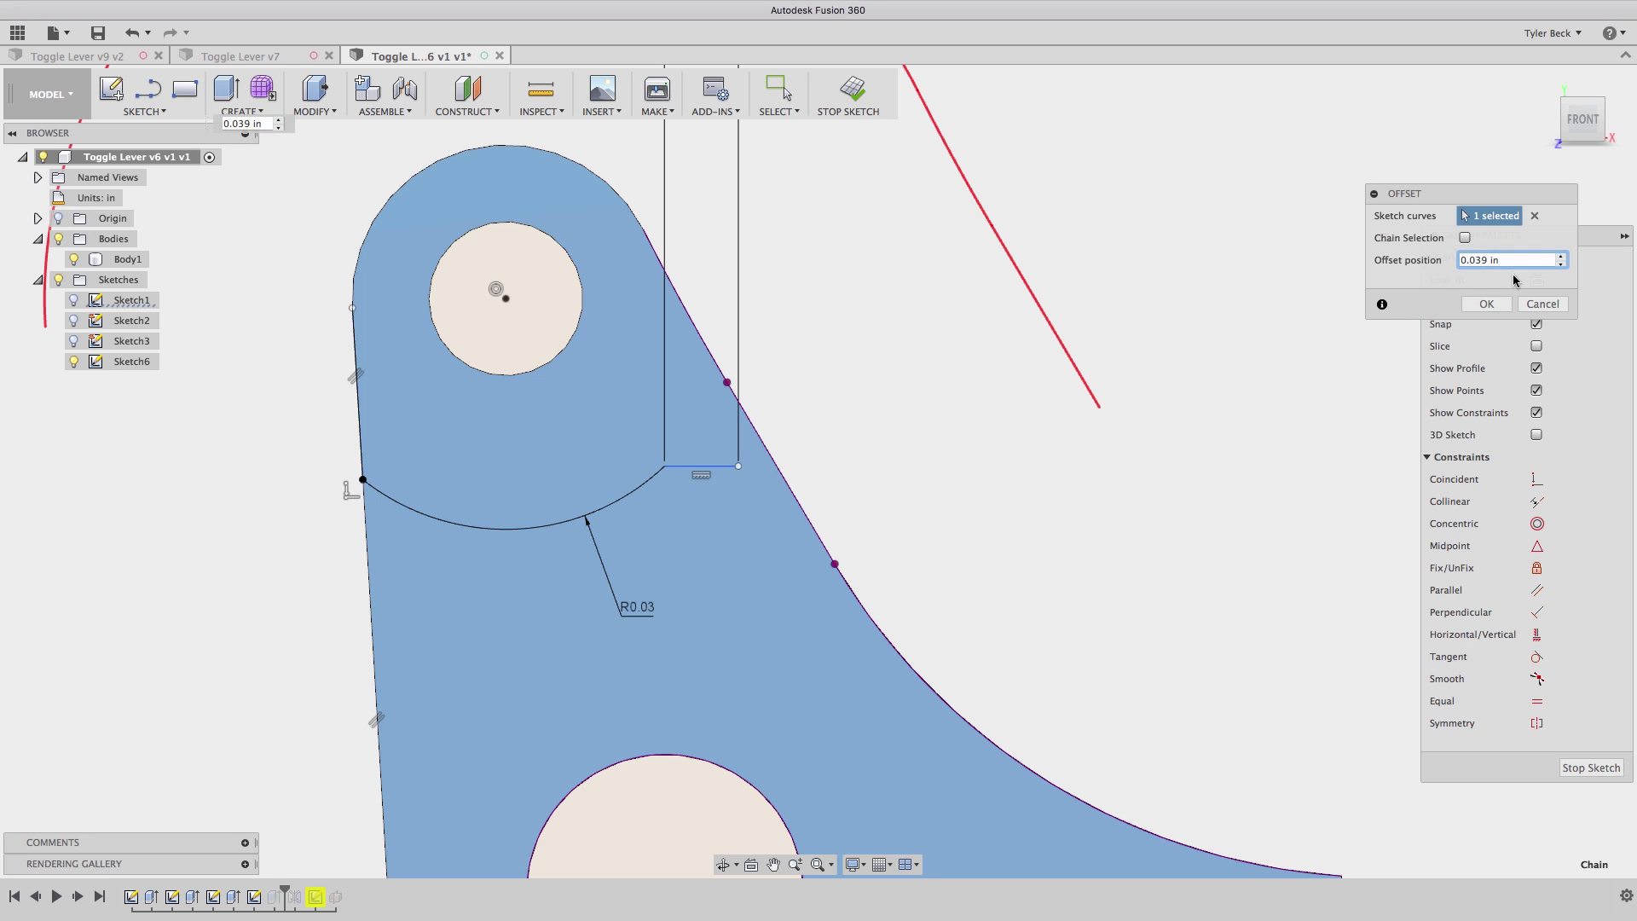
type("0")
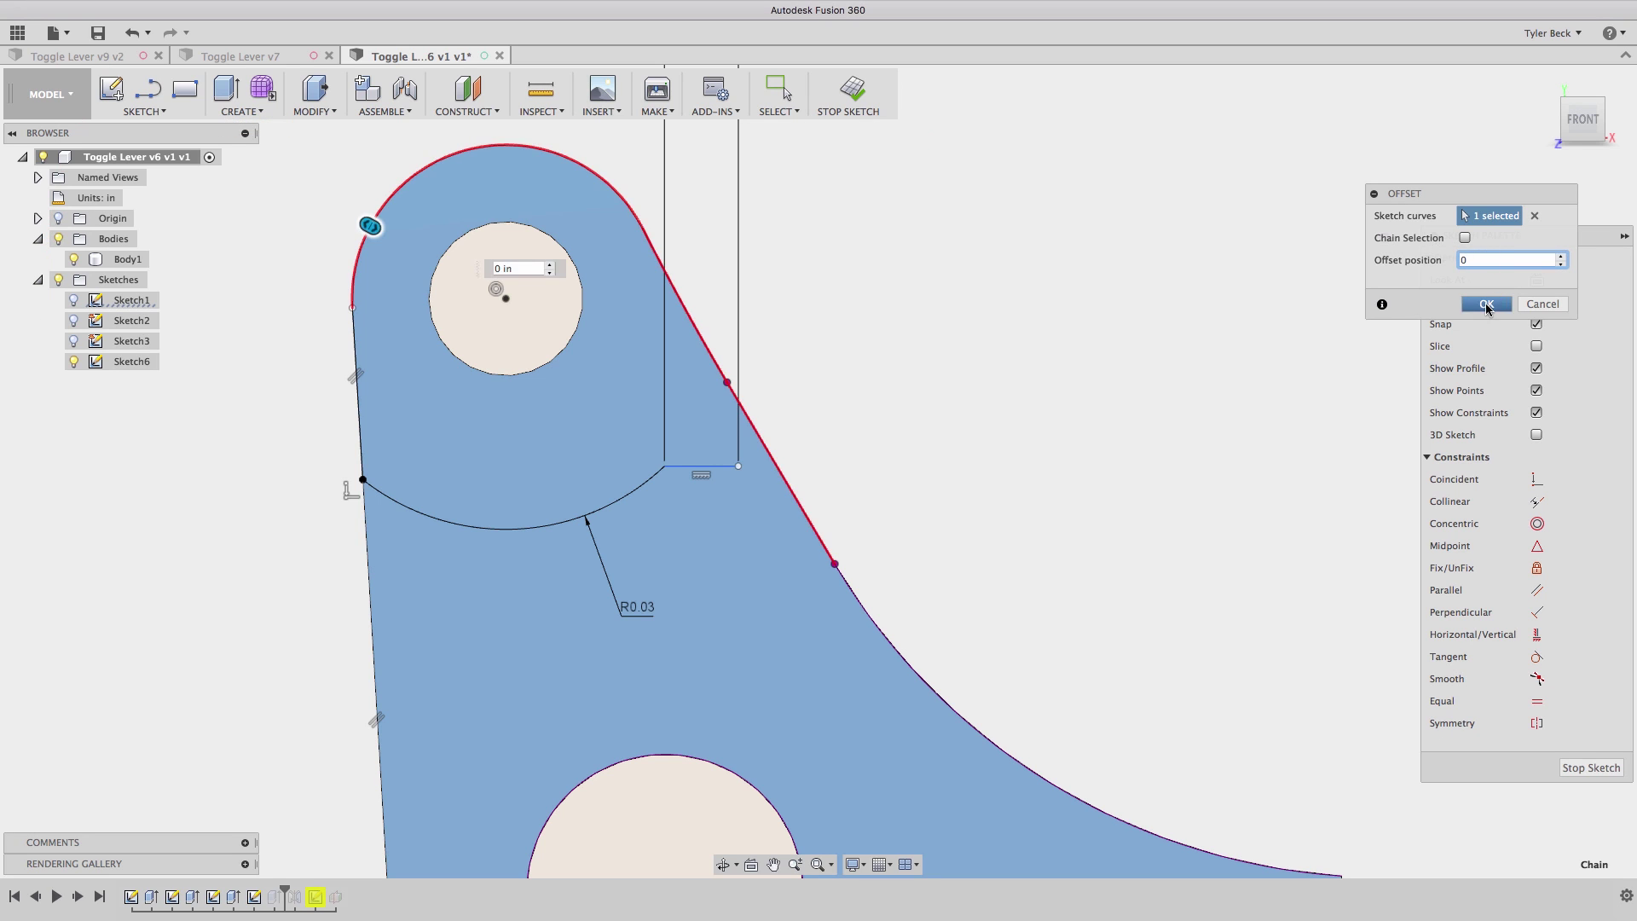
left_click(1486, 304)
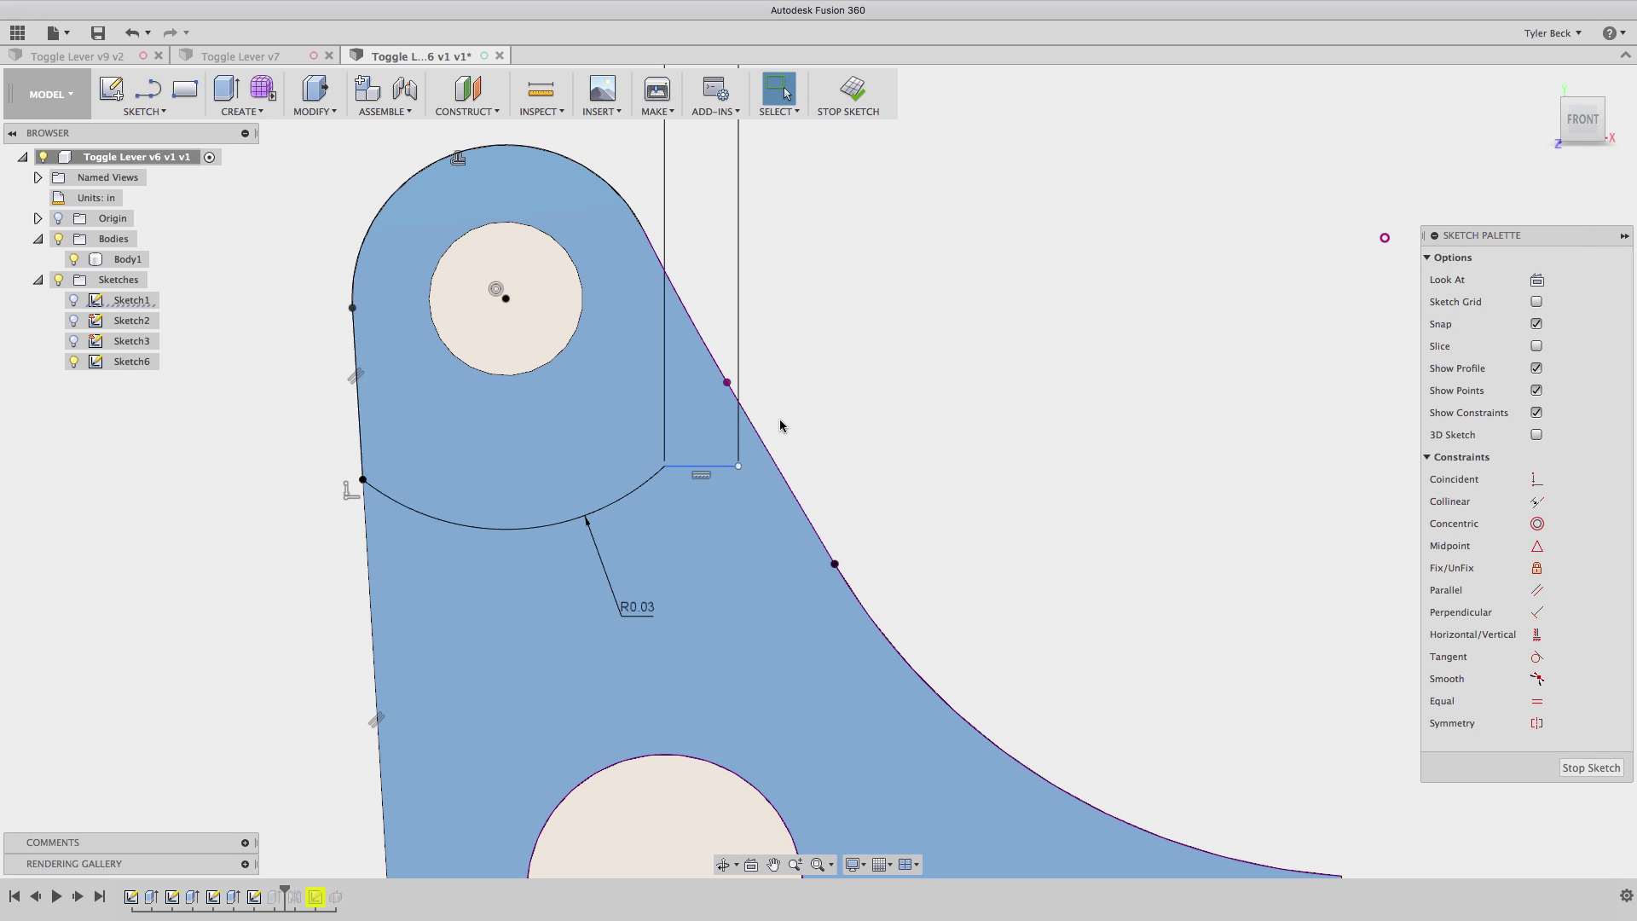
Snap the end of the cut's horizontal line onto the lever's diagonal edge.
left_click_drag(738, 465, 731, 471)
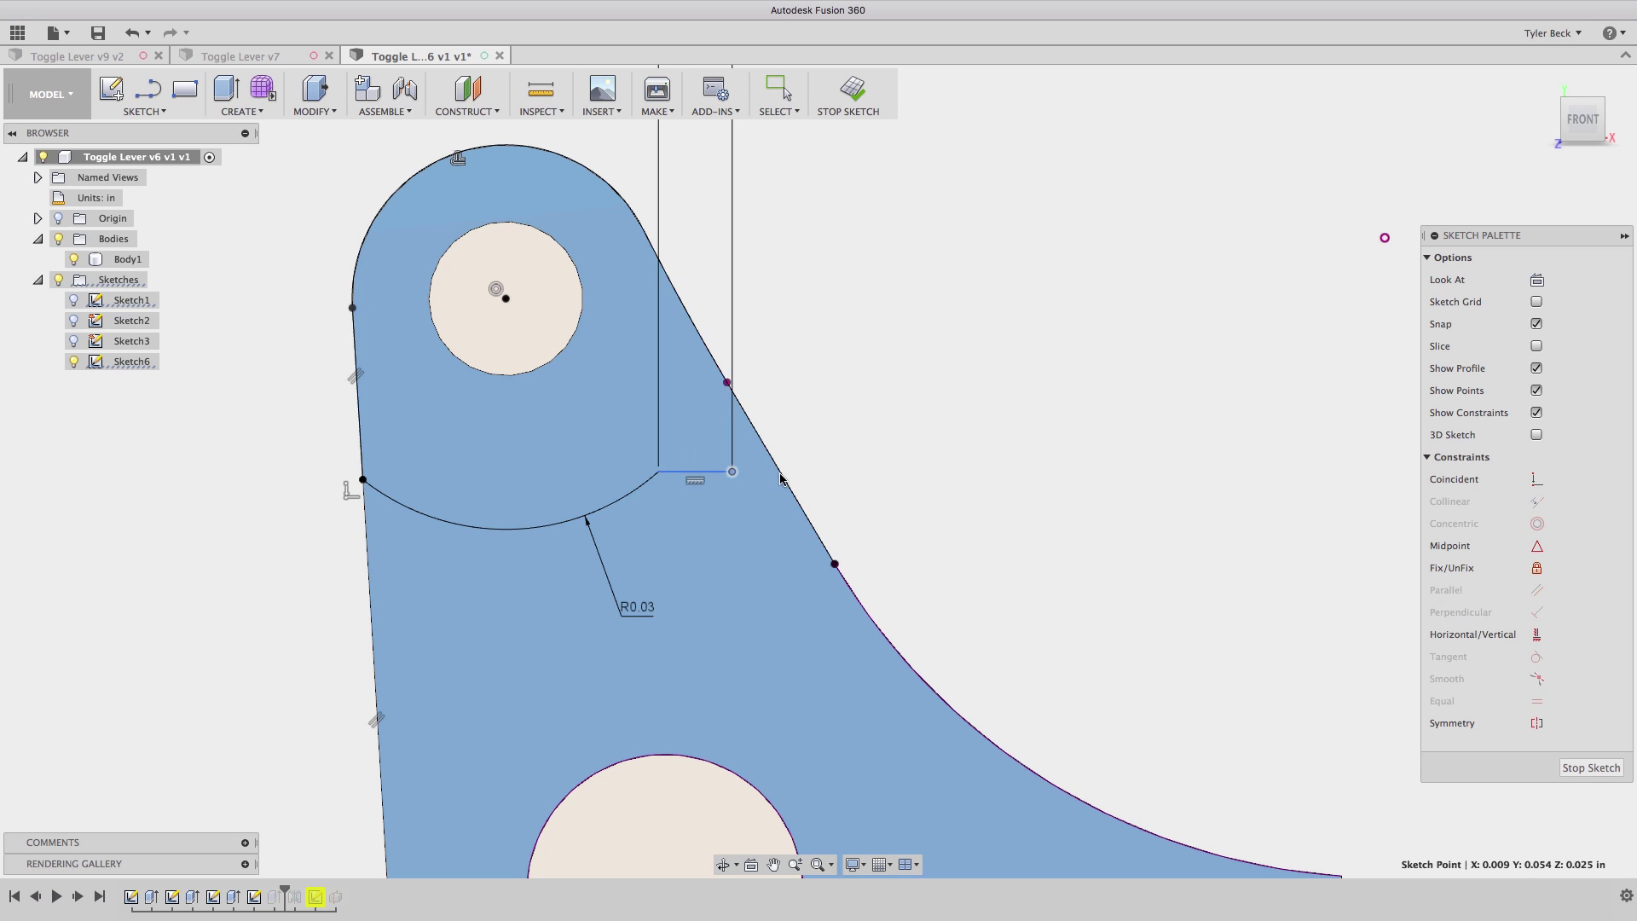
key("Escape")
scroll(759, 341, "down", 5)
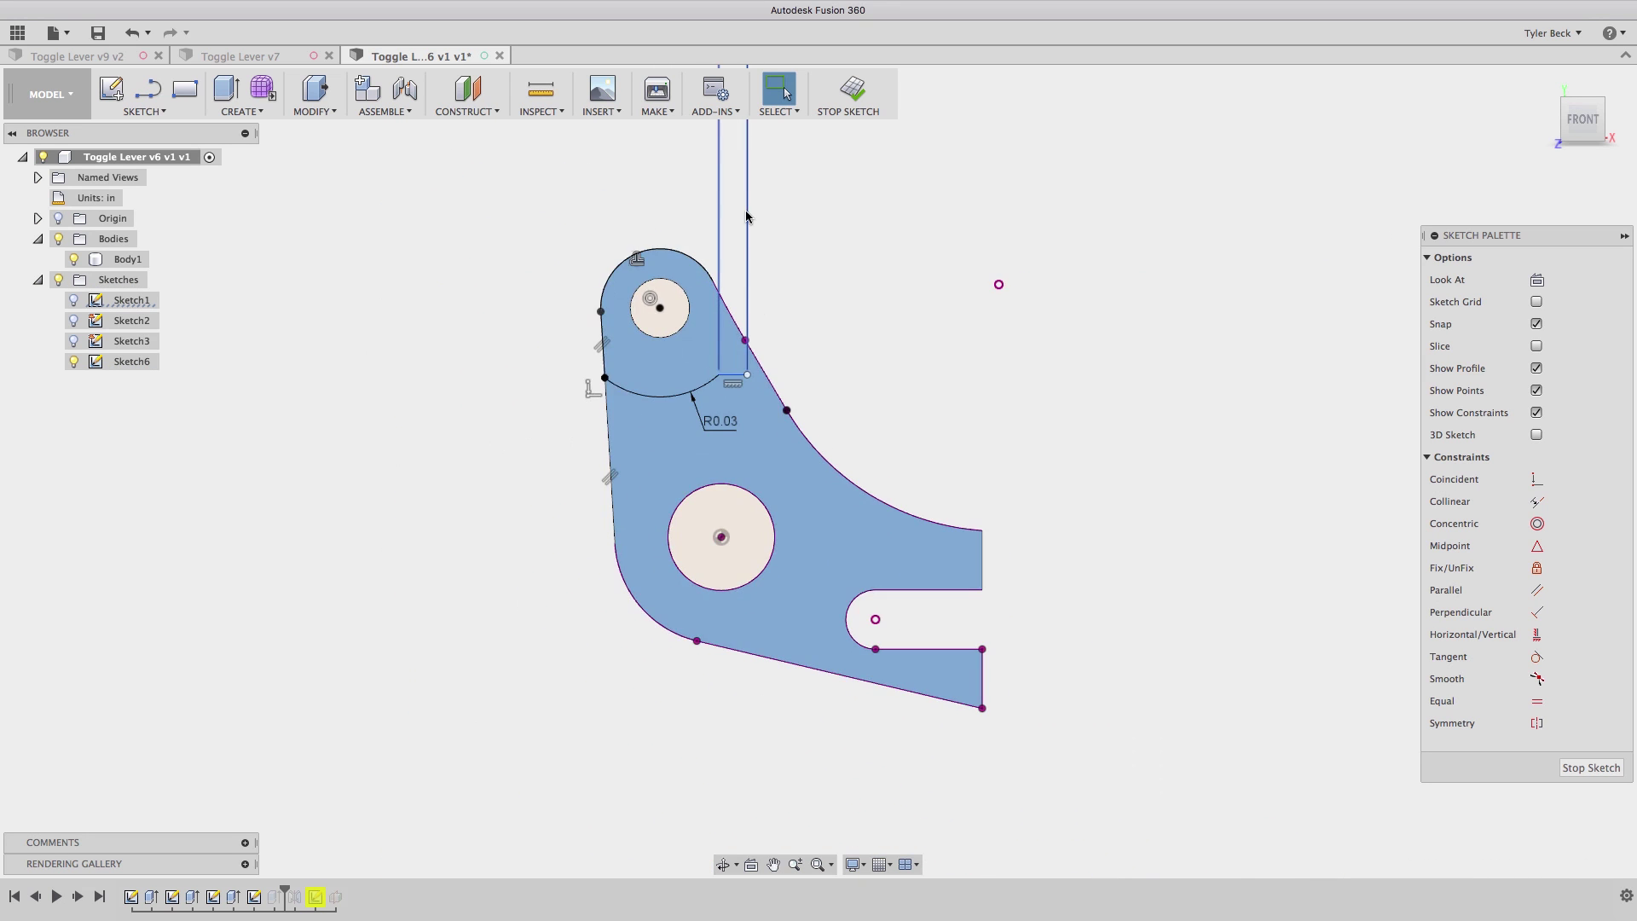
middle_click_drag(756, 224, 682, 427)
scroll(754, 422, "up", 5)
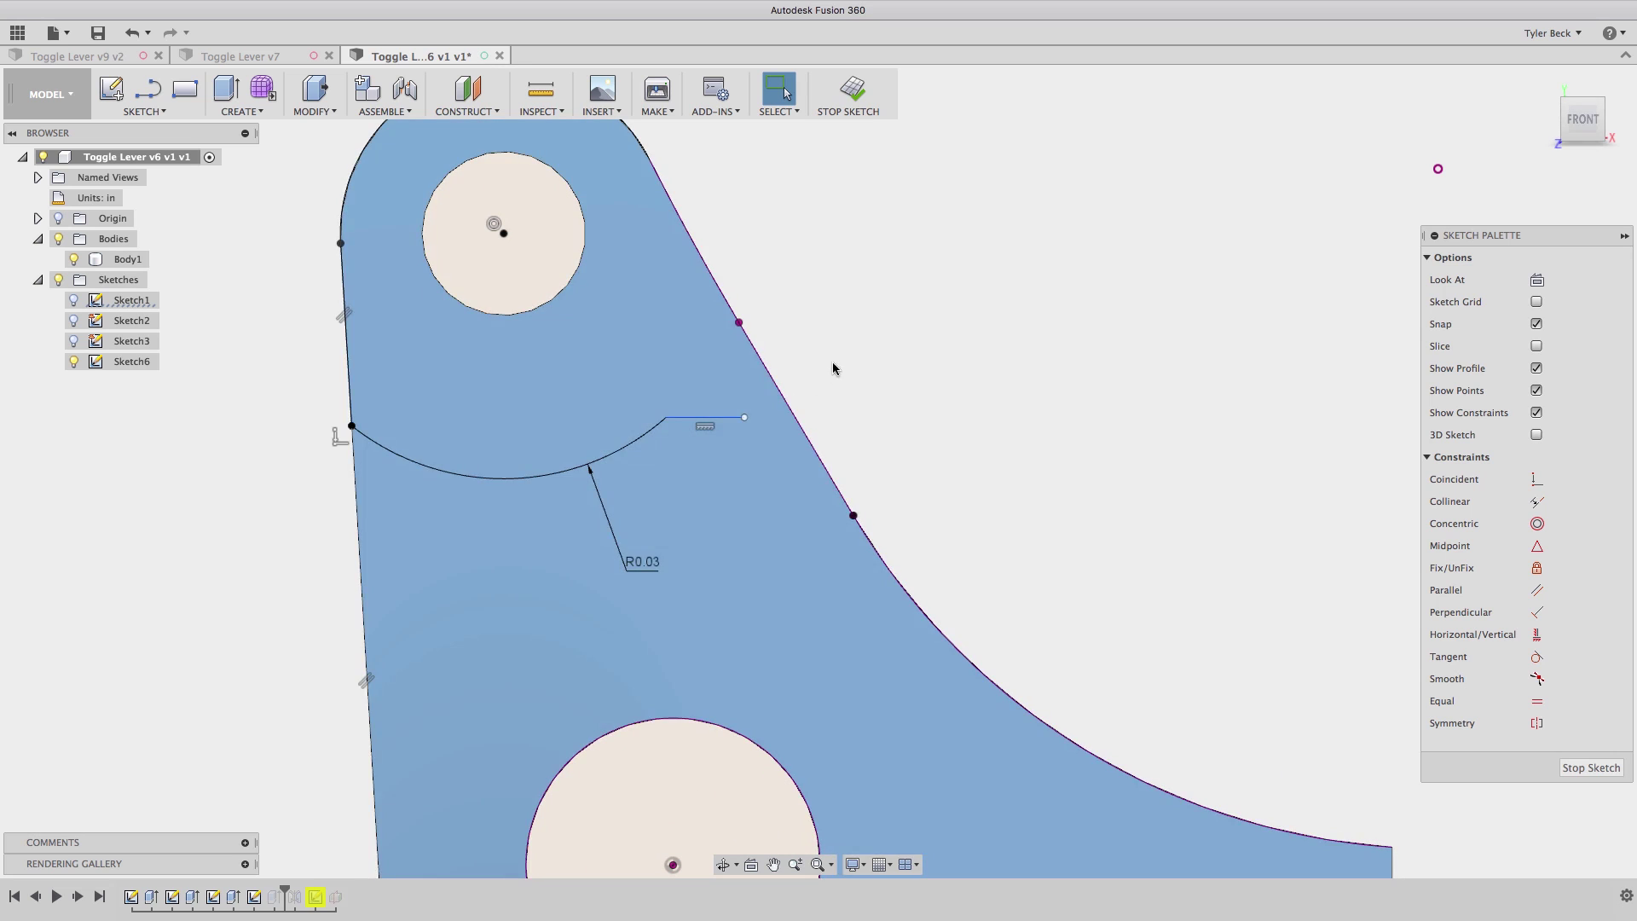
left_click_drag(744, 418, 792, 426)
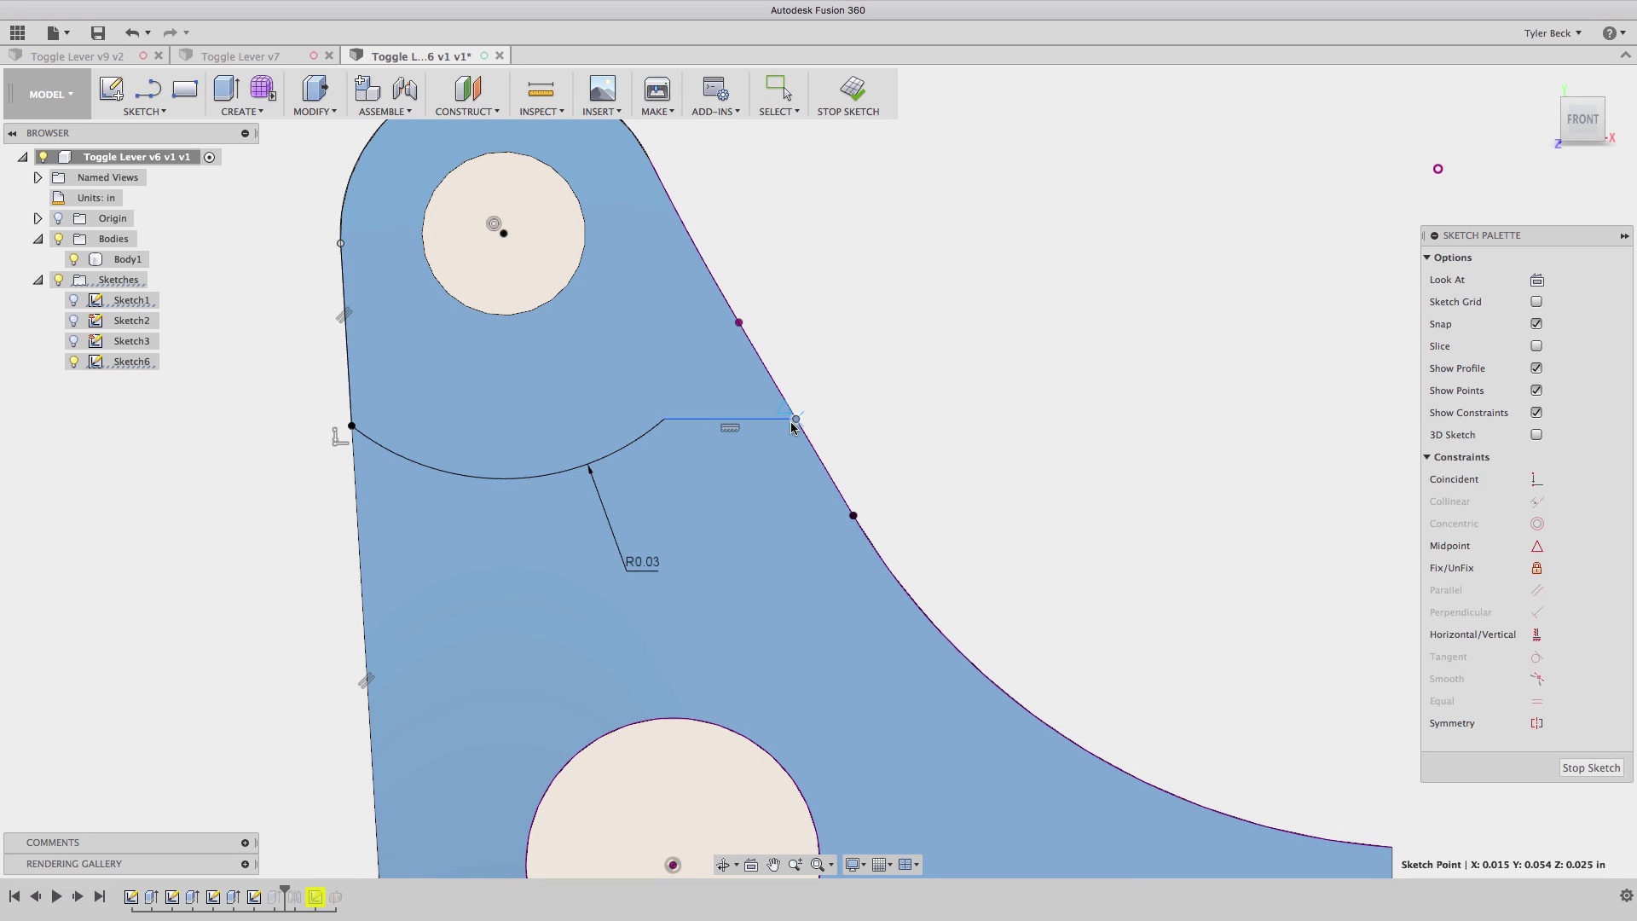
left_click(866, 339)
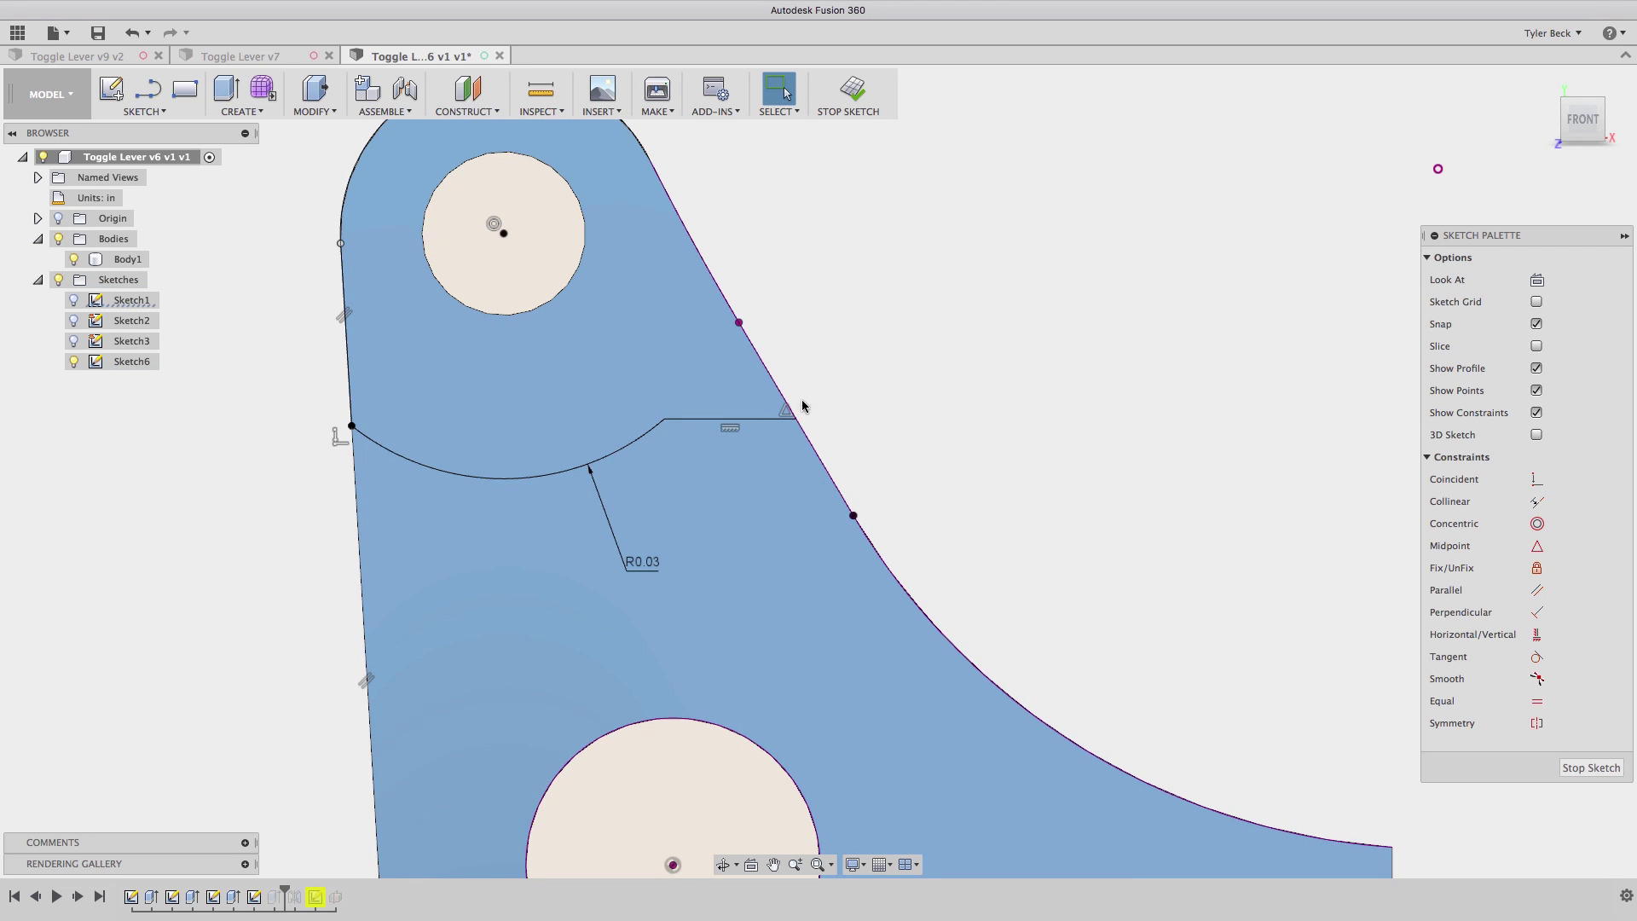
Attempt a dimension on the short horizontal line, dismiss the over-constraint warning, and finish Sketch6.
key("d")
left_click(671, 424)
left_click(741, 383)
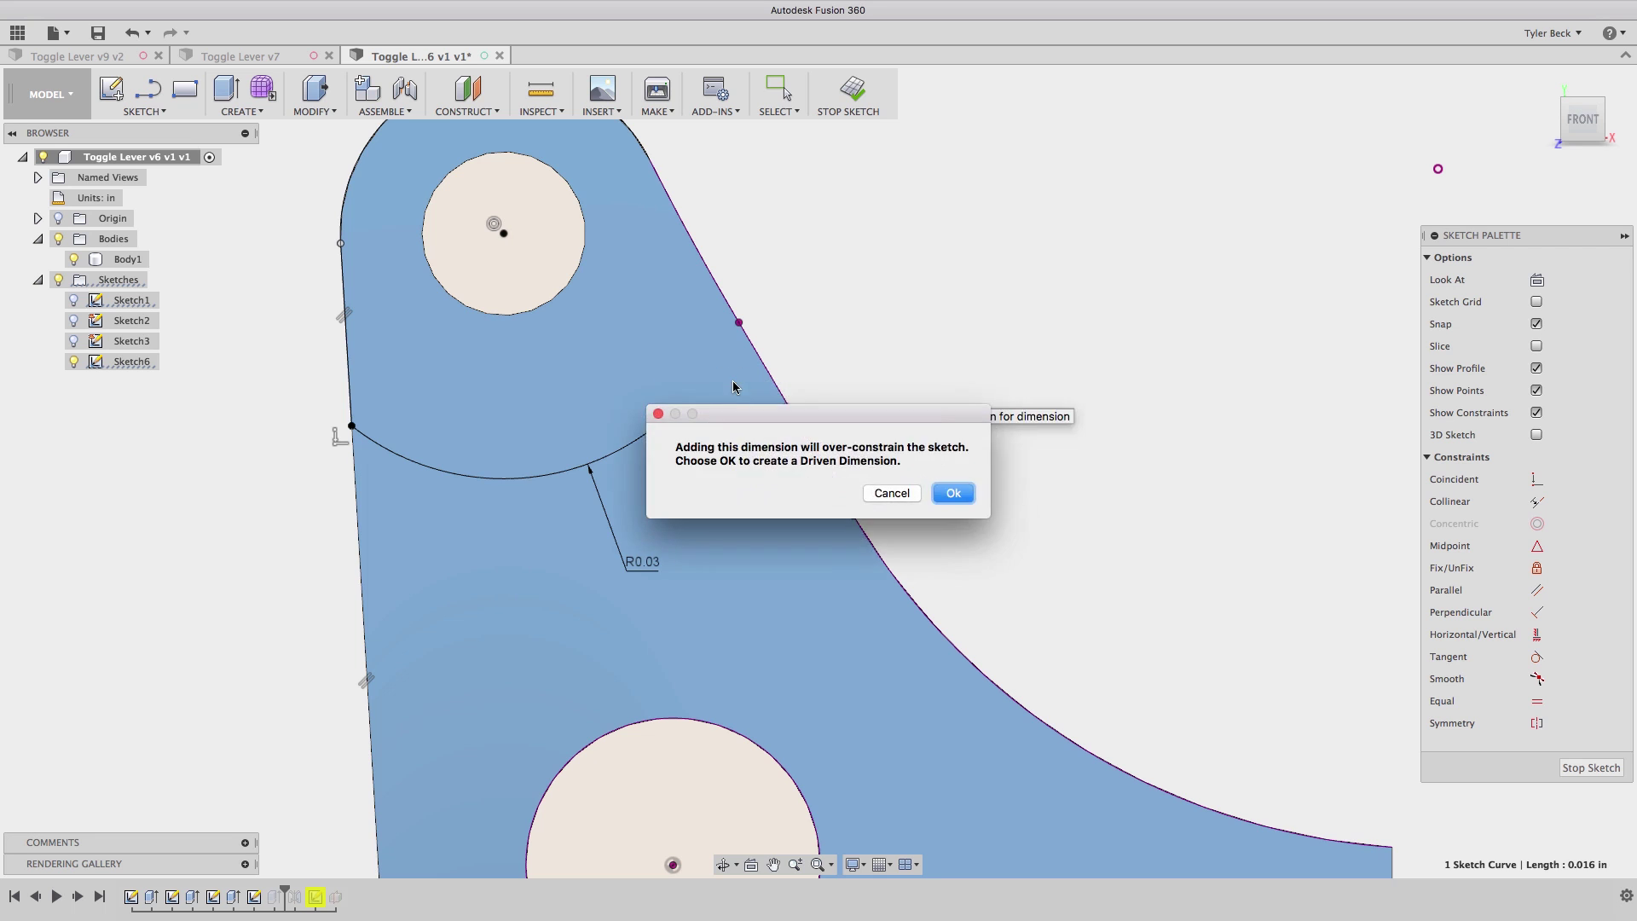
key("Escape")
scroll(884, 341, "down", 2)
left_click(853, 88)
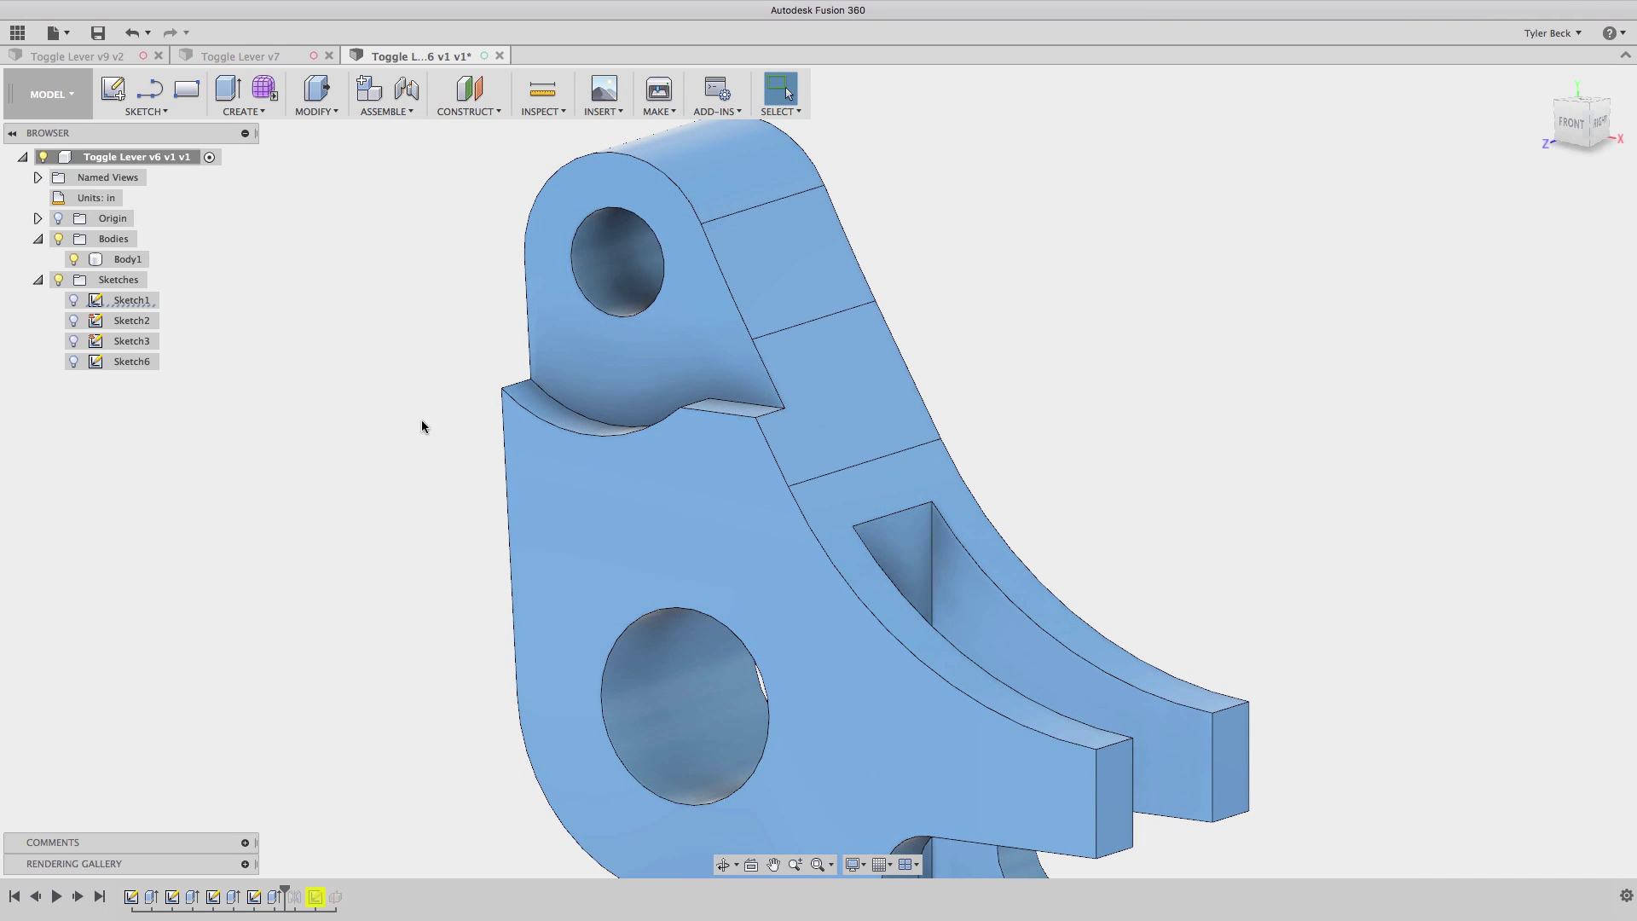
Roll the timeline marker forward past Sketch5.
scroll(380, 765, "down", 5)
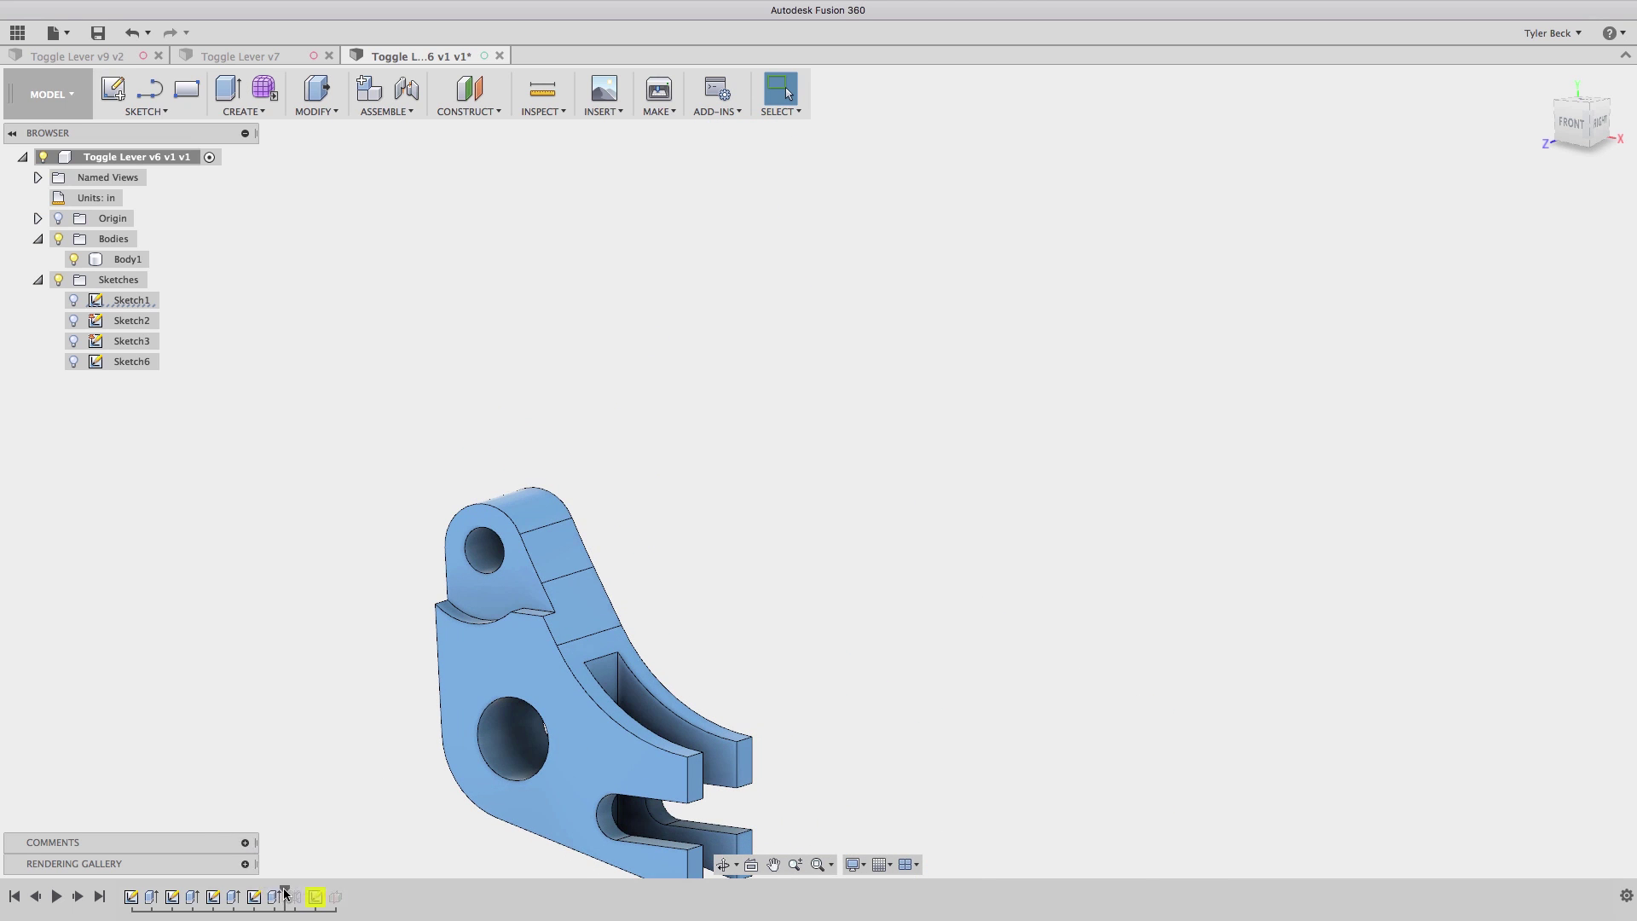
left_click_drag(285, 889, 324, 890)
scroll(431, 779, "down", 3)
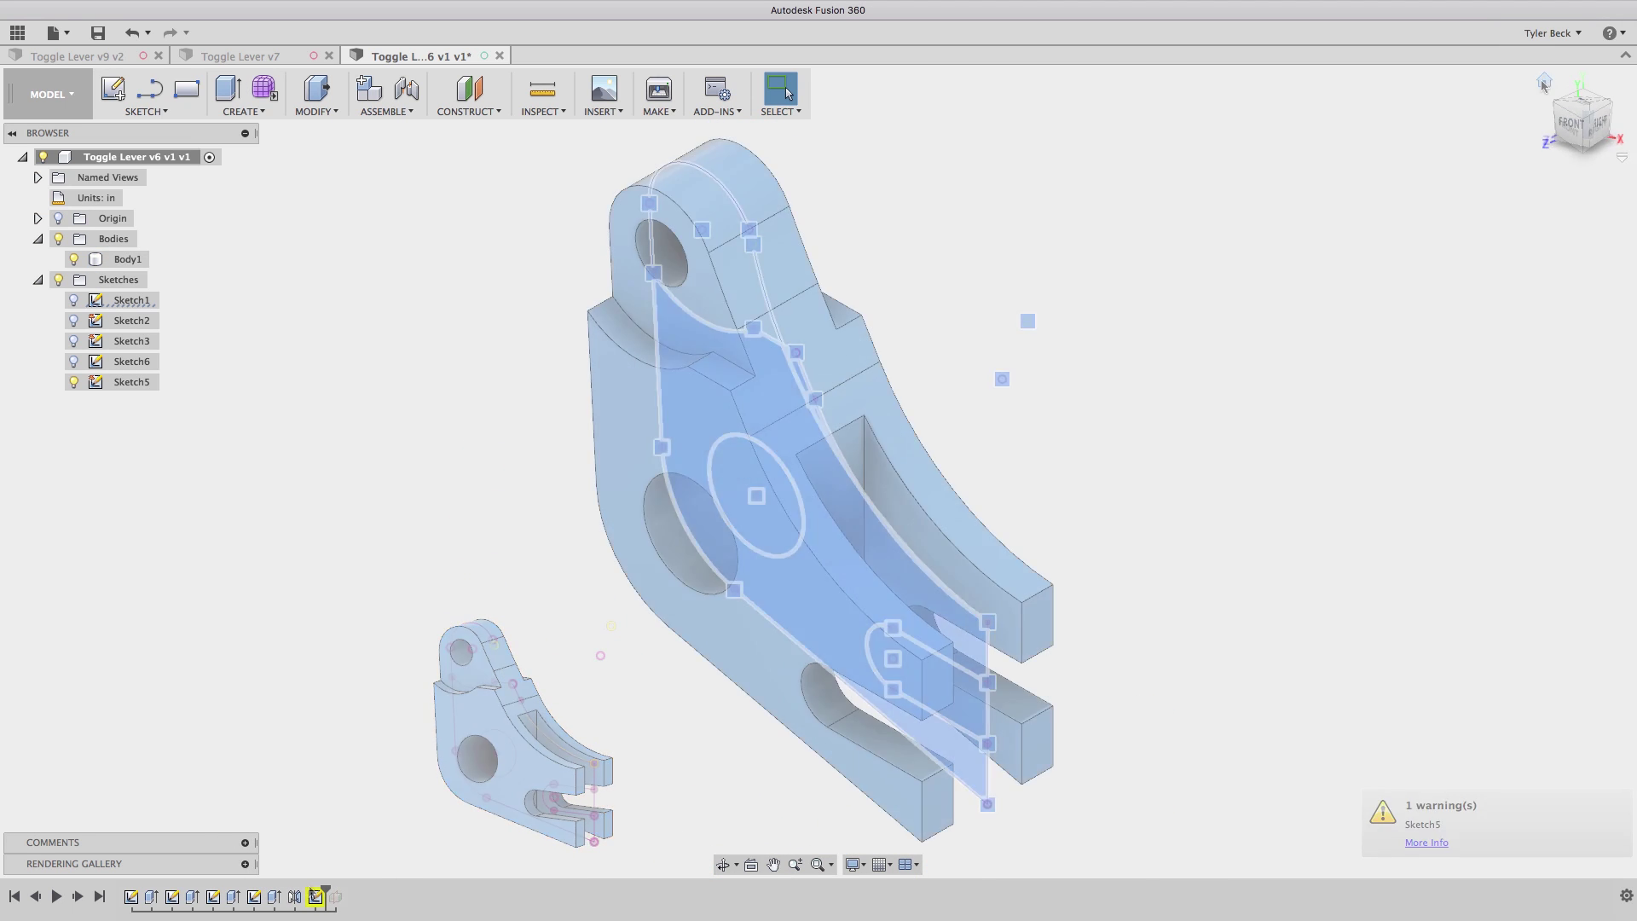
Review Sketch5's lost-reference warning, then close the Warning dialog.
right_click(316, 896)
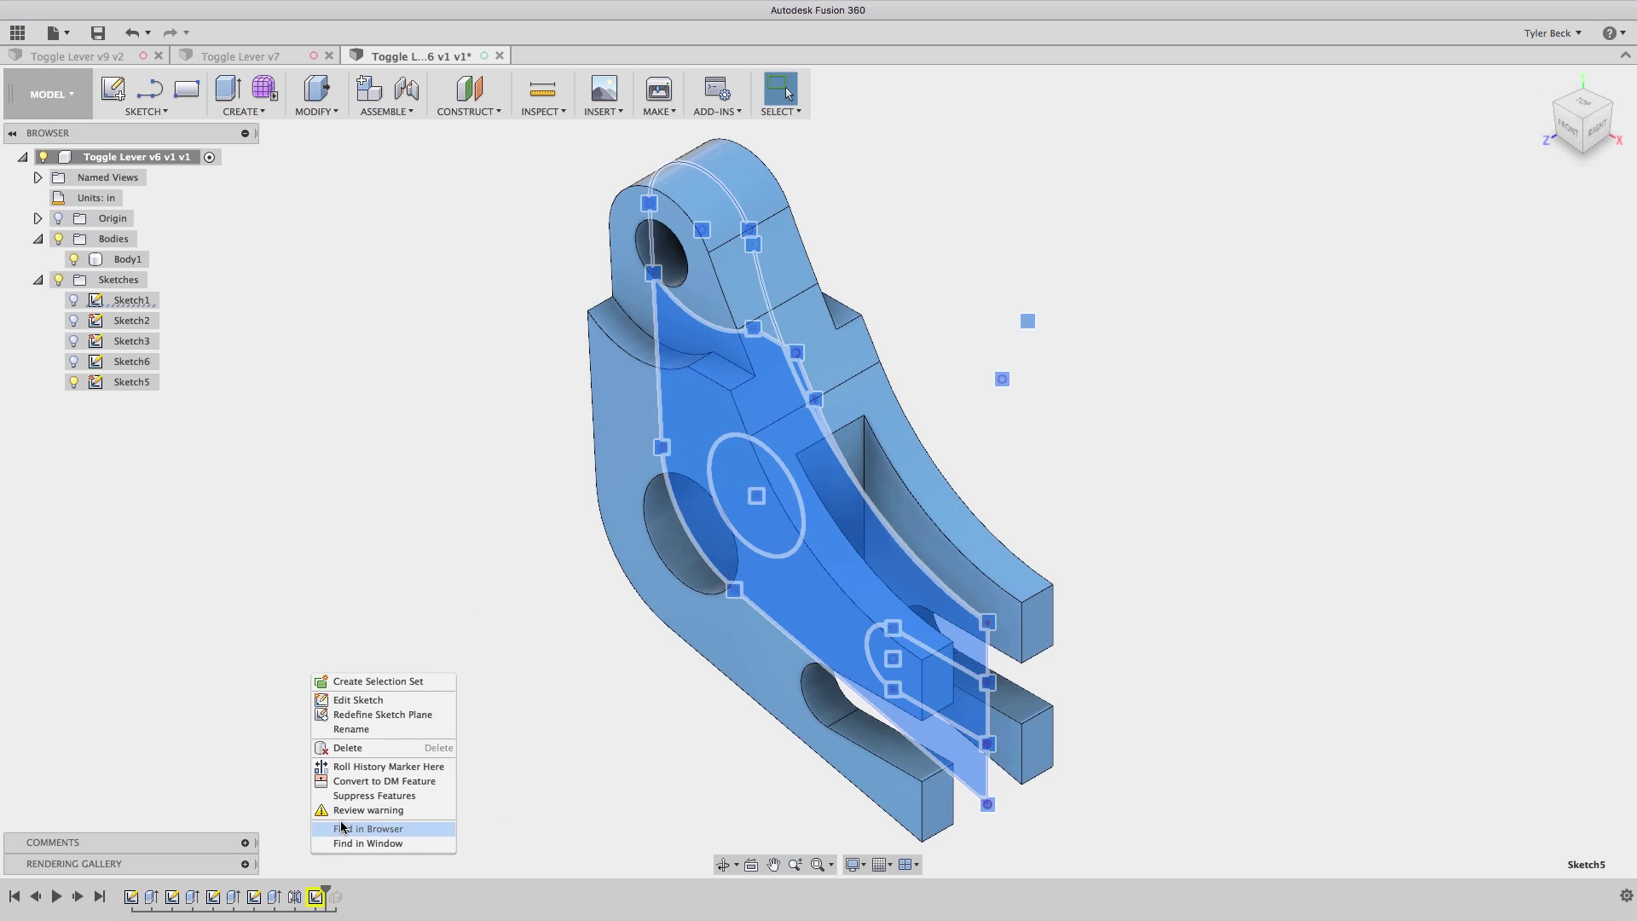
left_click(347, 810)
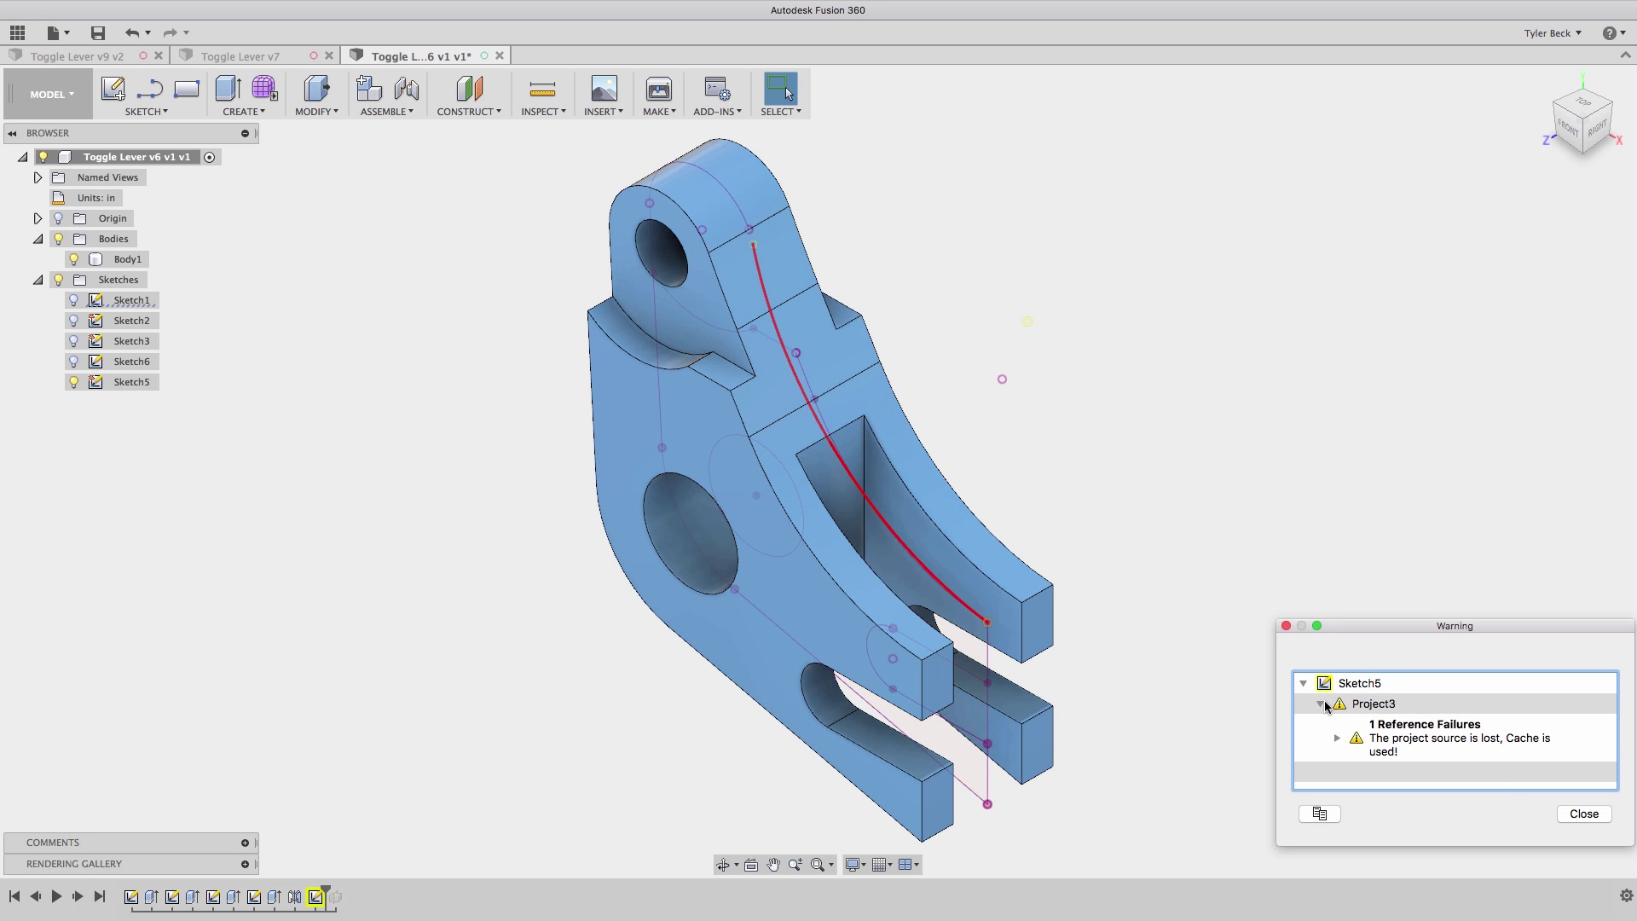
left_click(1584, 813)
right_click(315, 896)
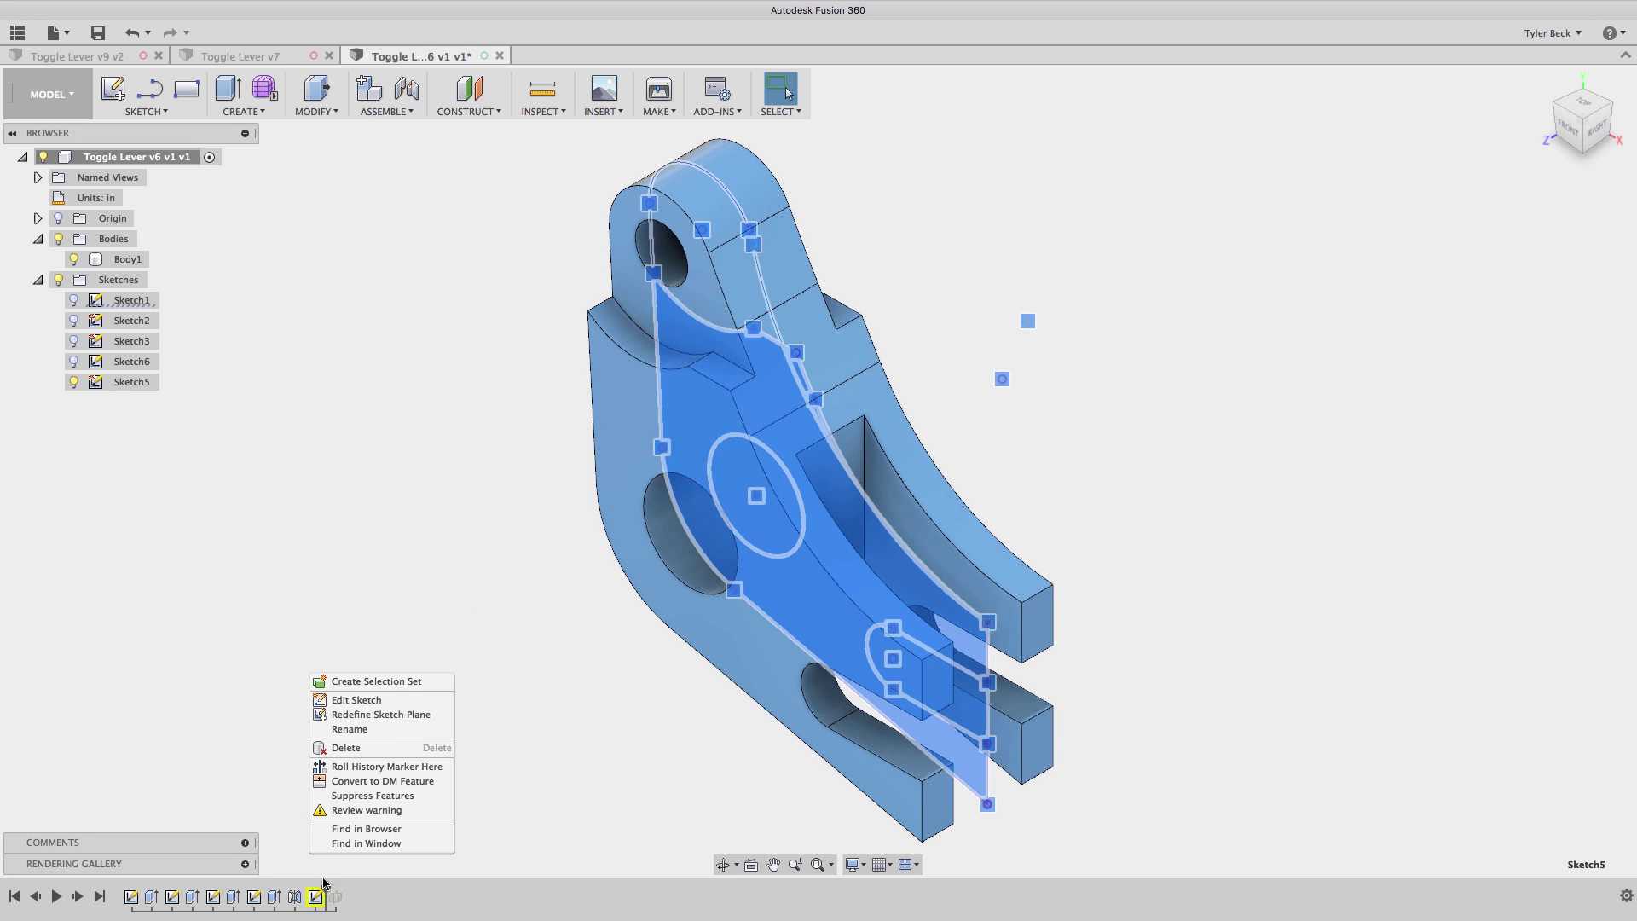
Redefine Sketch5's sketch plane onto the origin XY plane and confirm with OK.
left_click(380, 715)
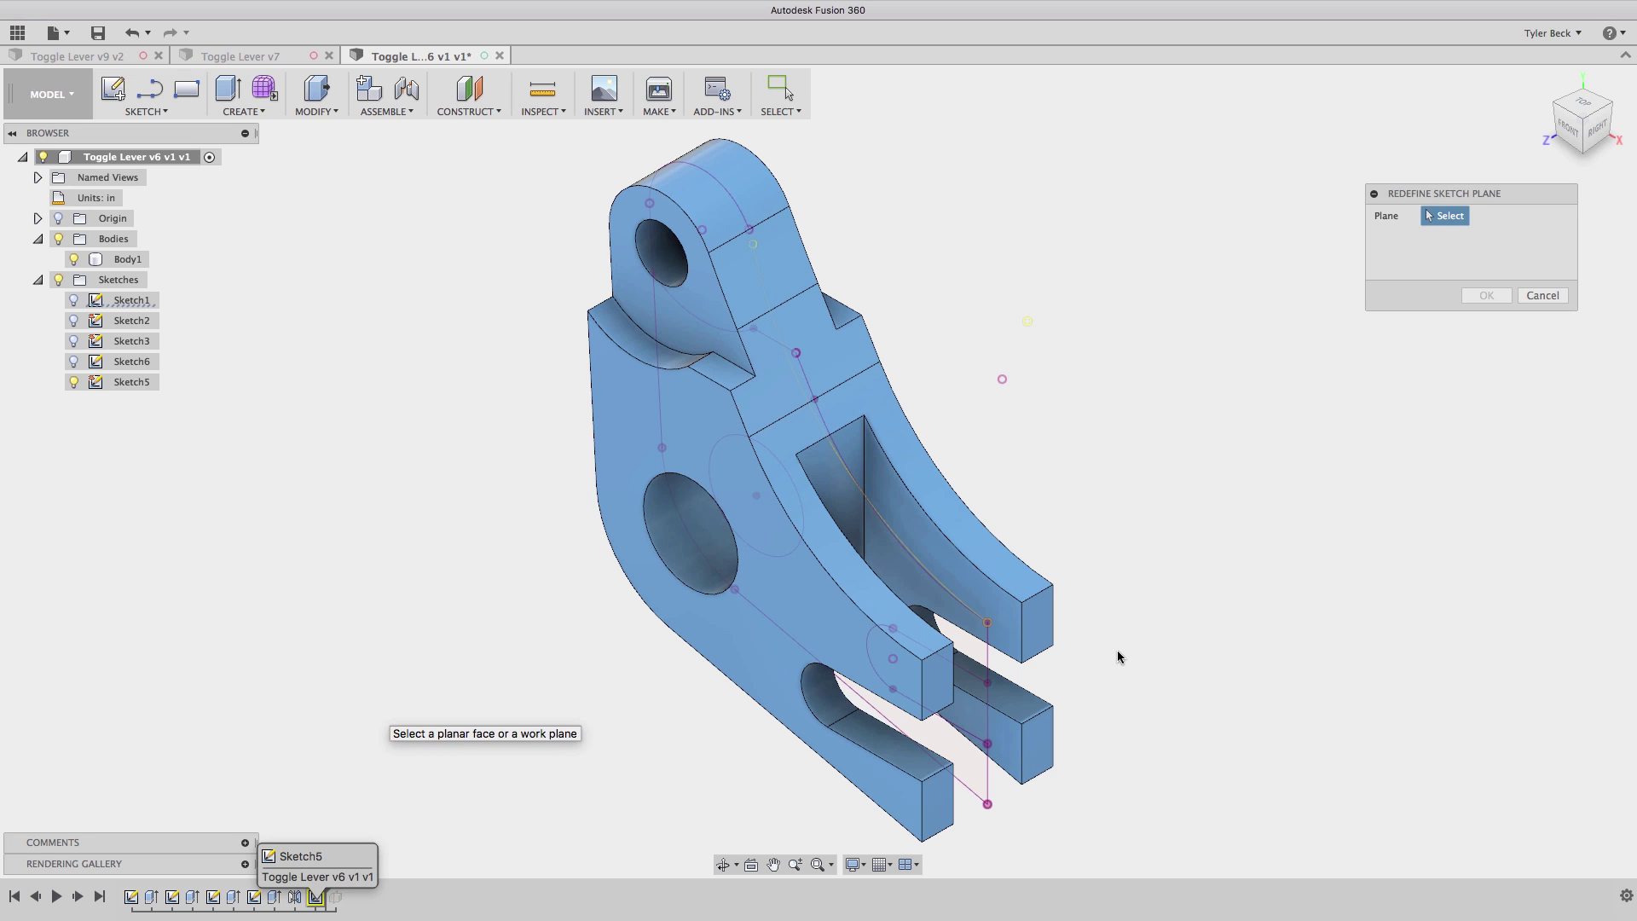
middle_click_drag(1122, 683, 1015, 554)
left_click(1528, 294)
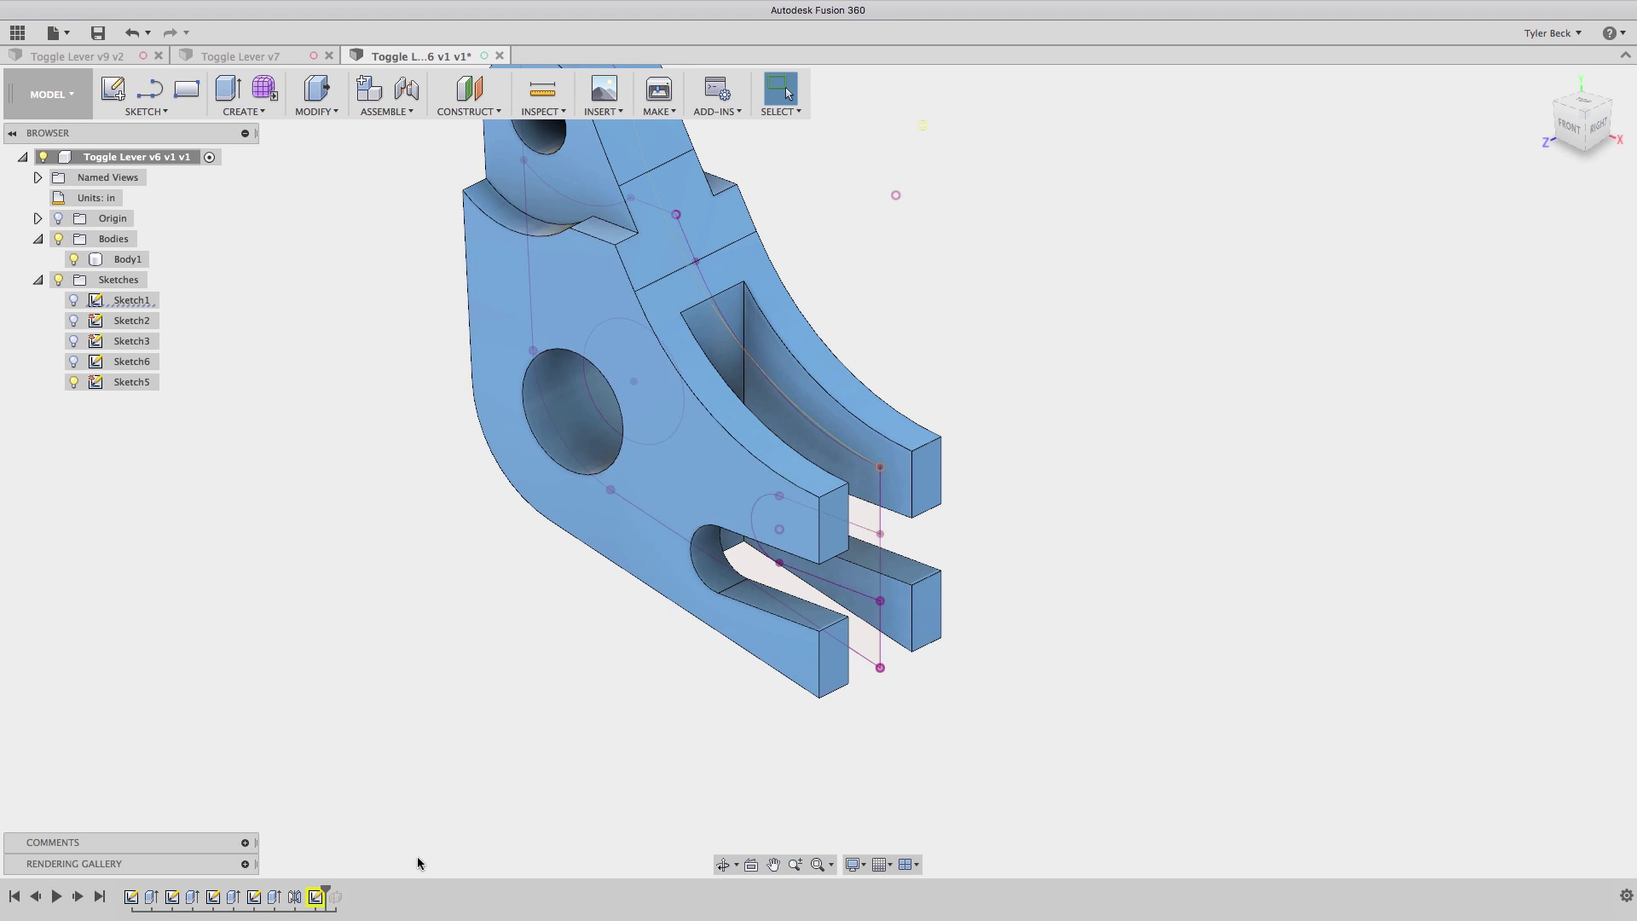
mouse_move(577, 742)
middle_mouse_down("shift")
mouse_move(504, 727)
mouse_move(541, 717)
mouse_move(559, 734)
middle_mouse_up("shift")
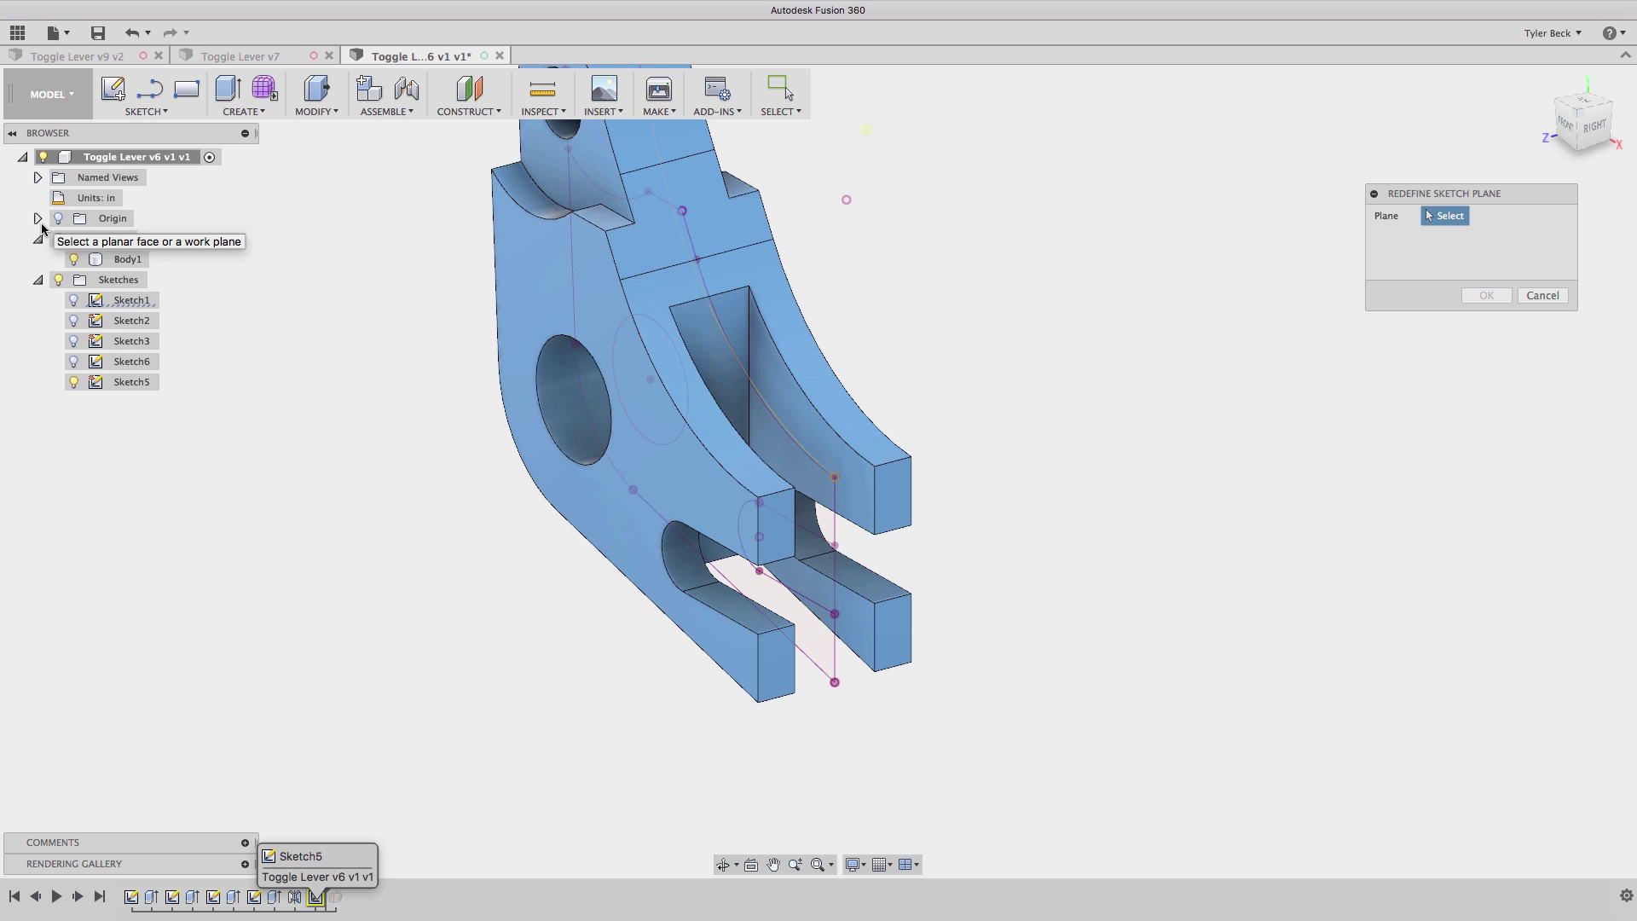
left_click(37, 218)
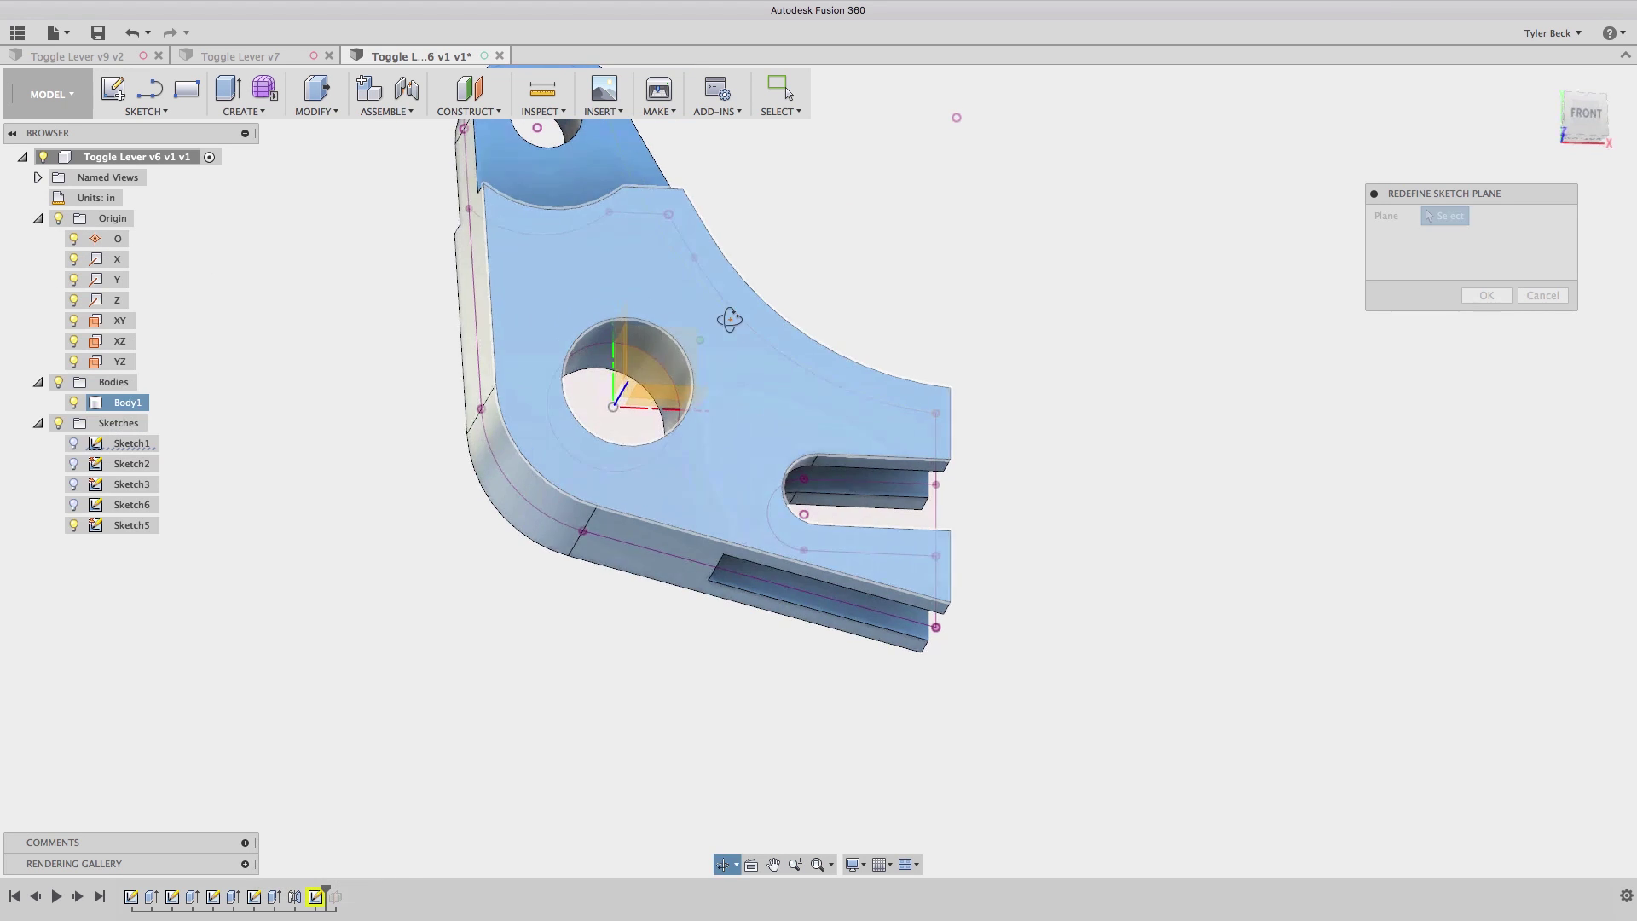
left_click(647, 364)
left_click(647, 364)
left_click(1487, 296)
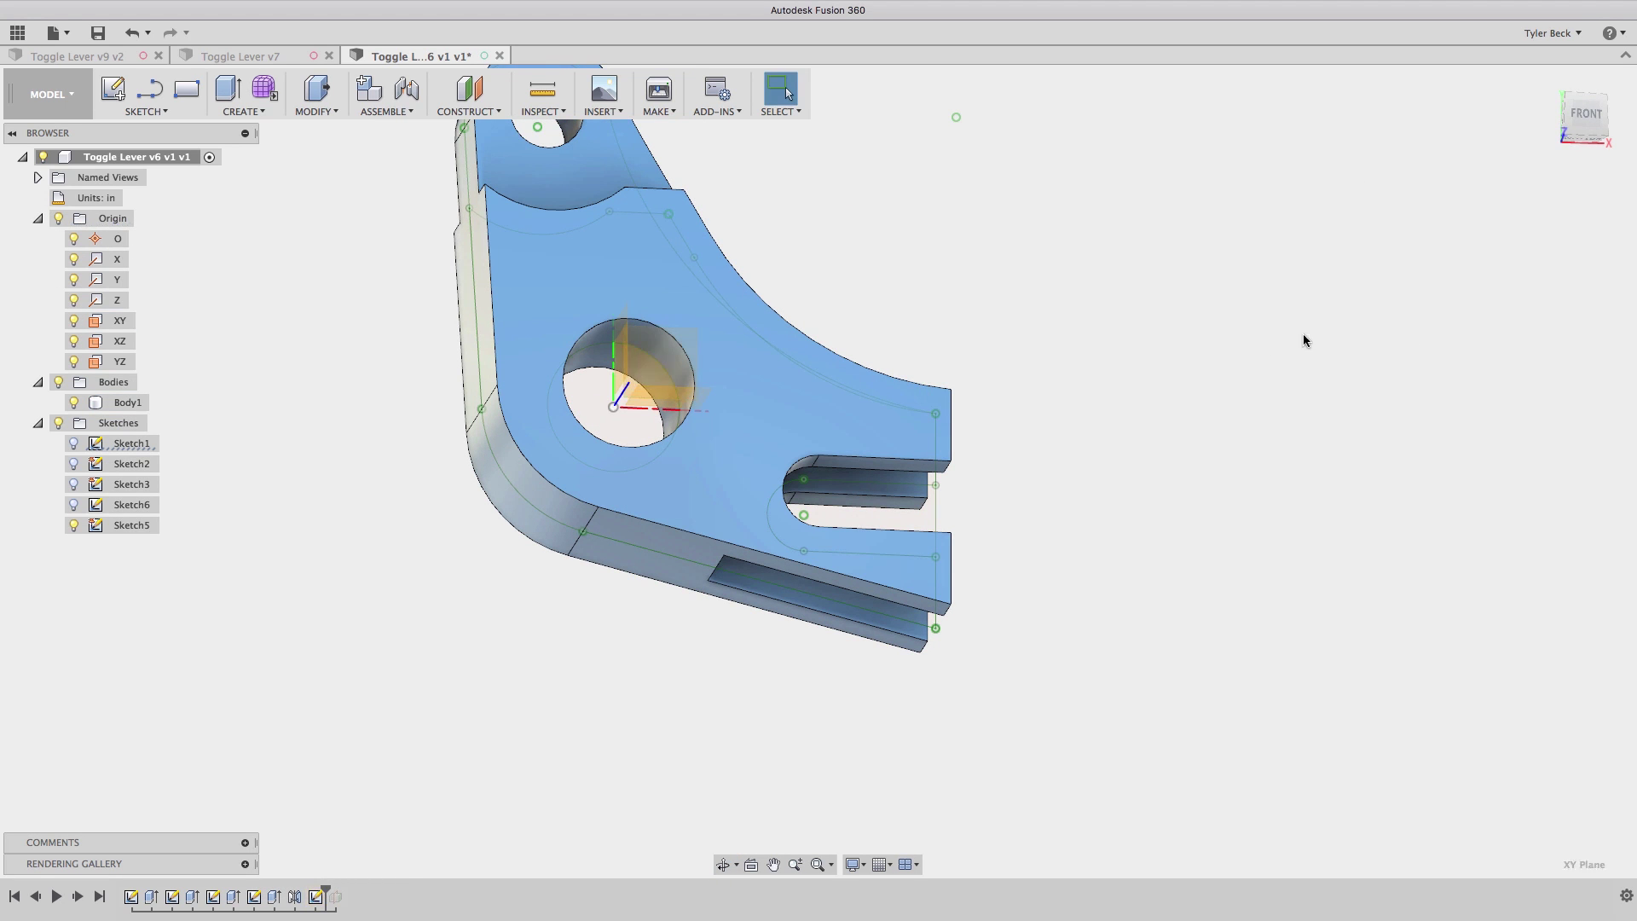